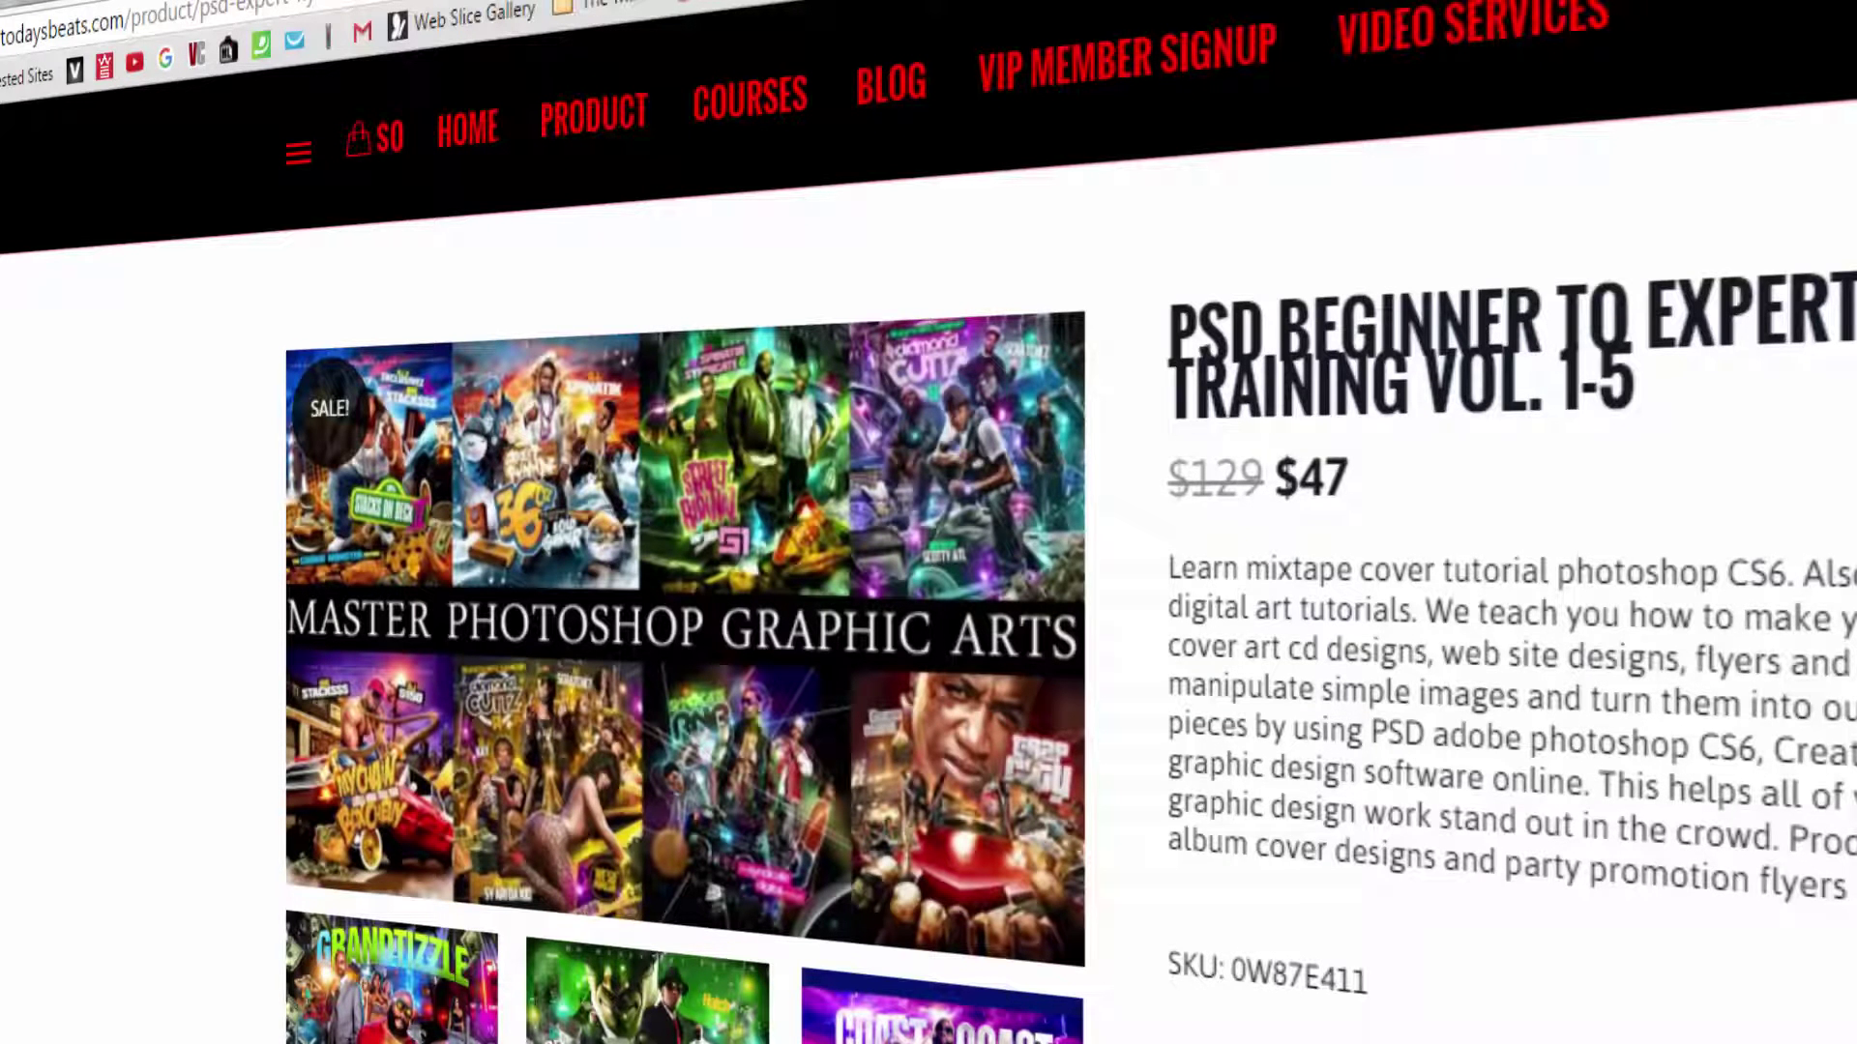
# Step: Browse the enlarged sample artworks in the training product's image gallery, from the Mo Money Boy cover through the flyers
pyautogui.scroll(-5, 928, 619)
pyautogui.scroll(5, 929, 619)
pyautogui.click(448, 1004)
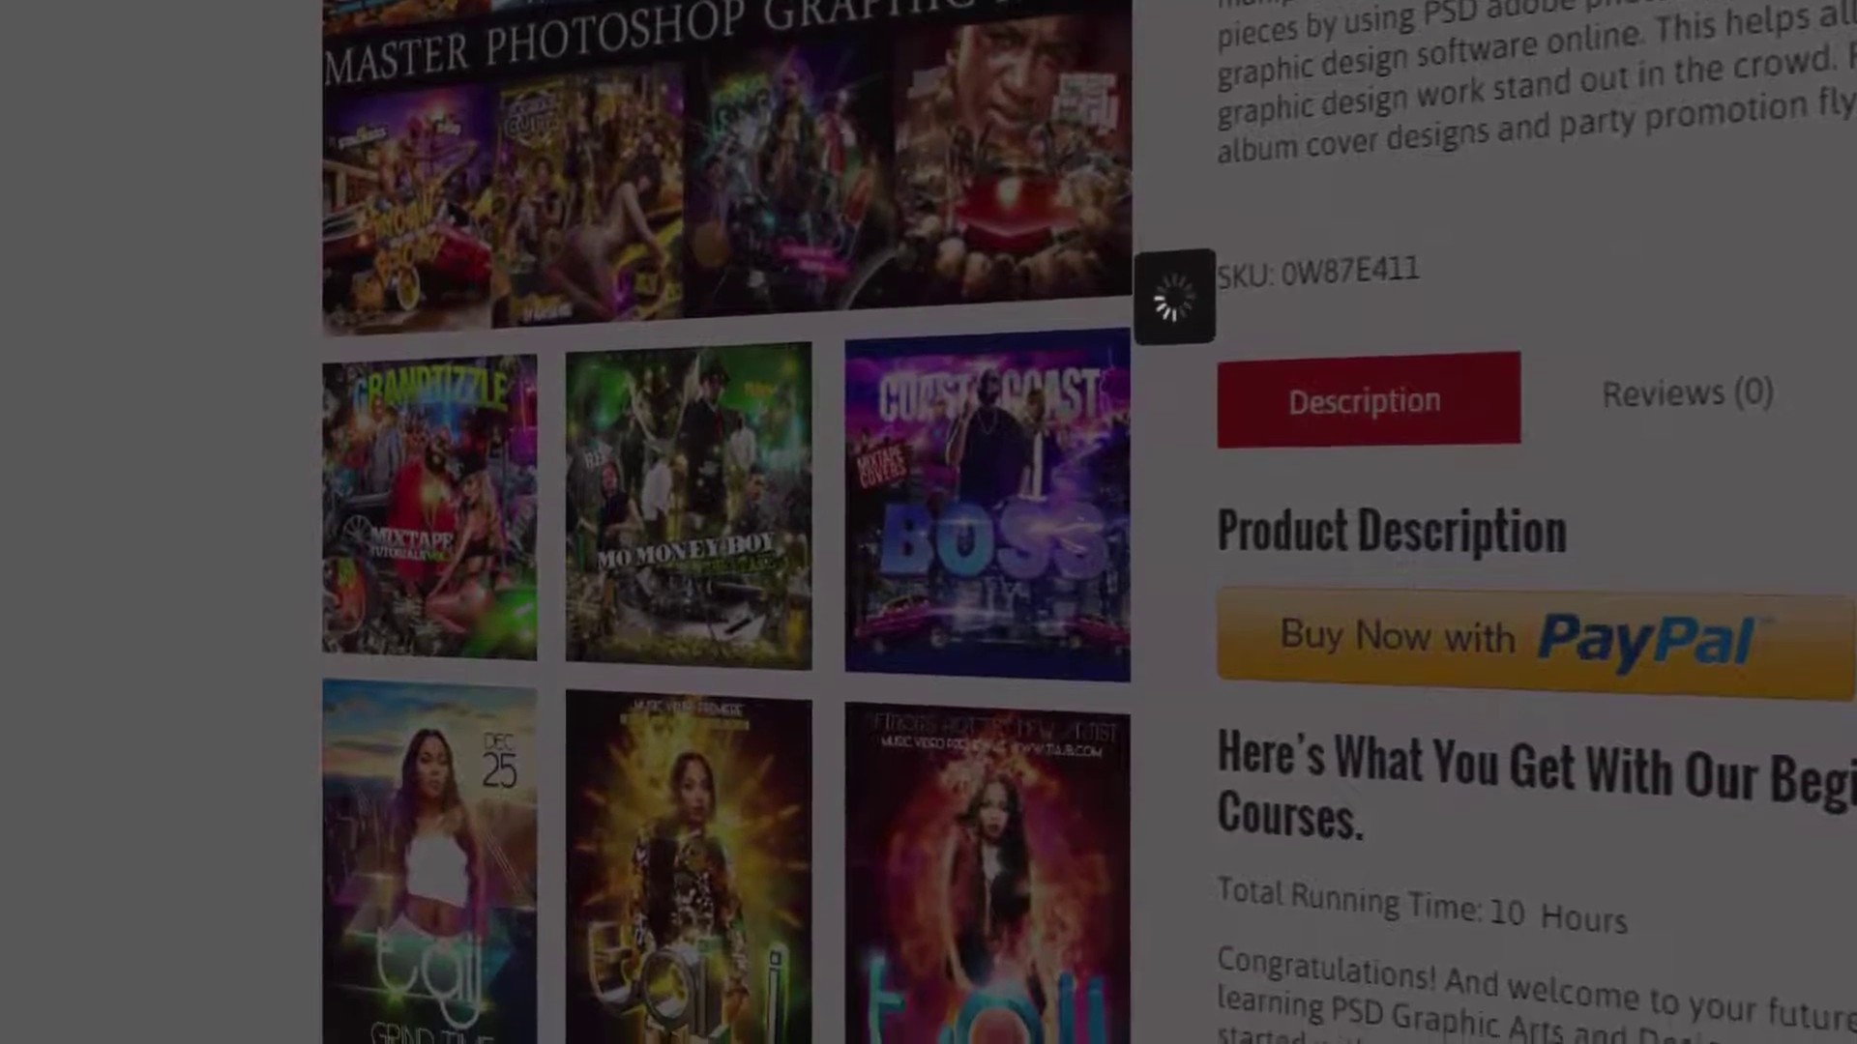
pyautogui.click(1630, 298)
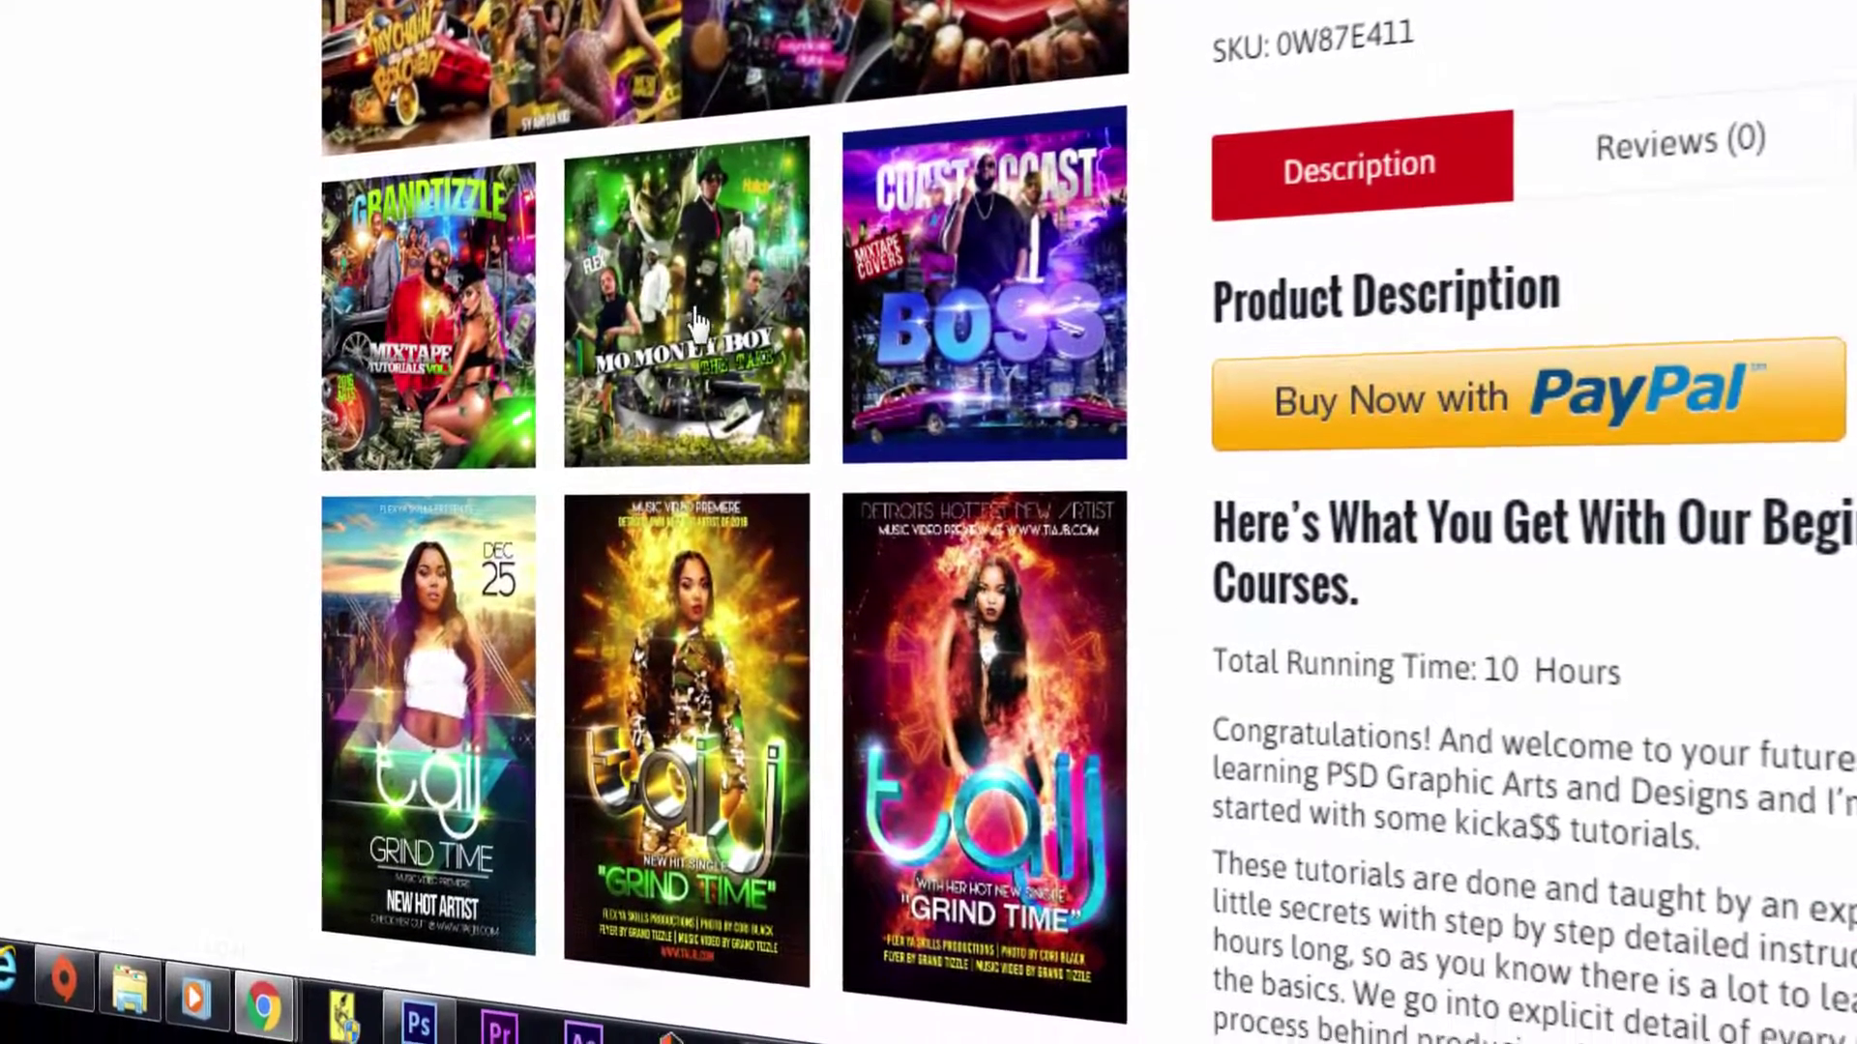
pyautogui.click(698, 319)
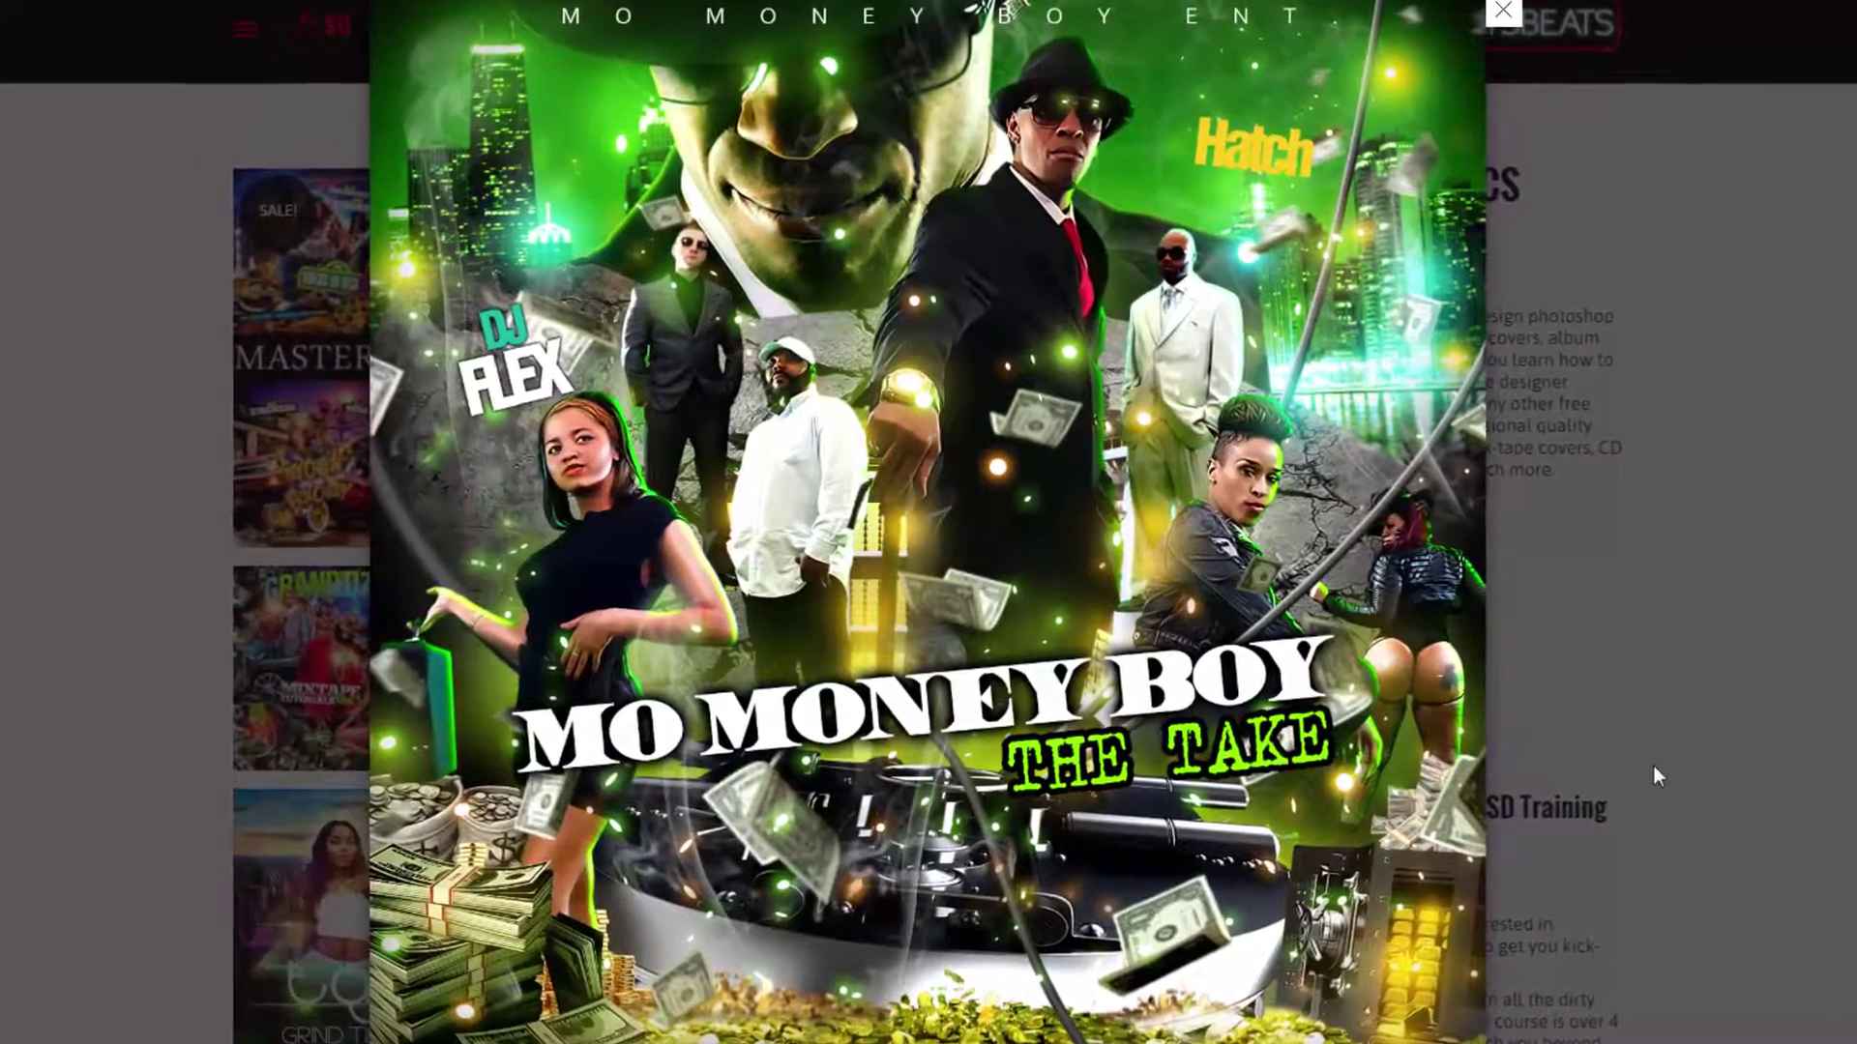
pyautogui.click(1502, 568)
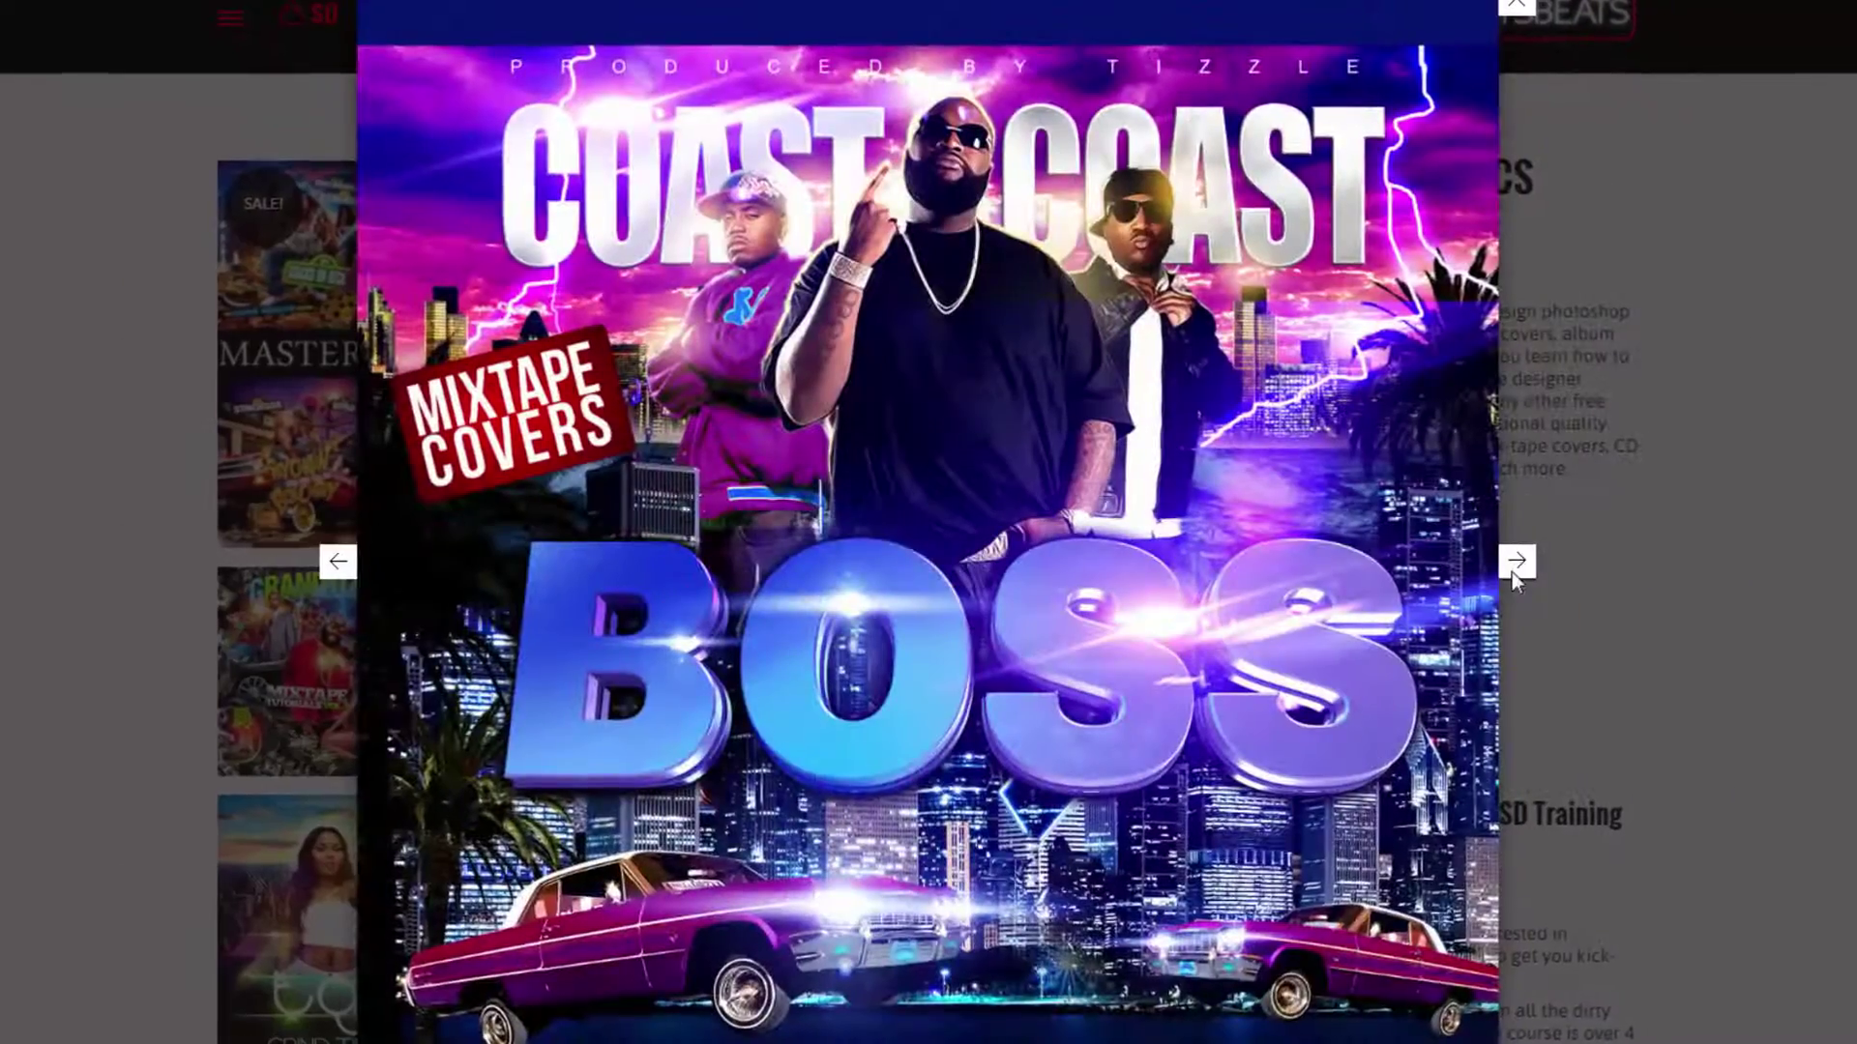
pyautogui.moveTo(1525, 563)
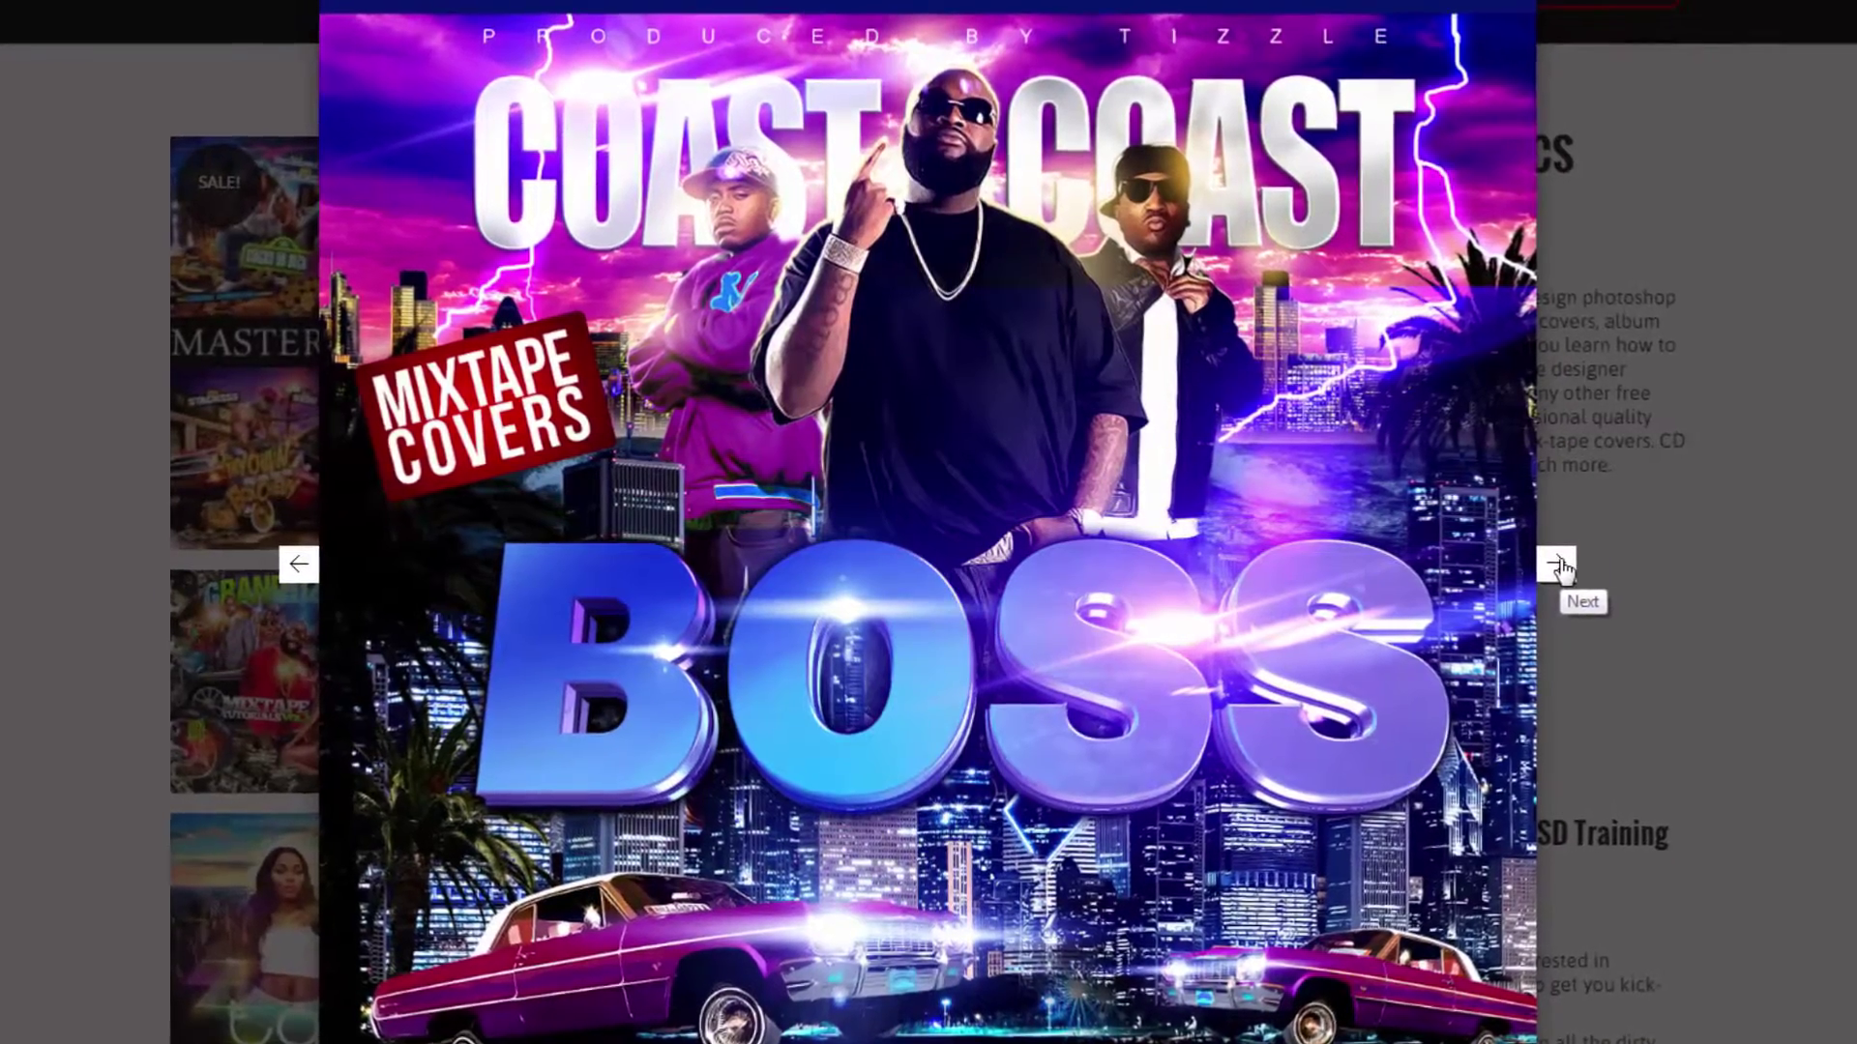
pyautogui.click(1551, 566)
pyautogui.moveTo(1358, 575)
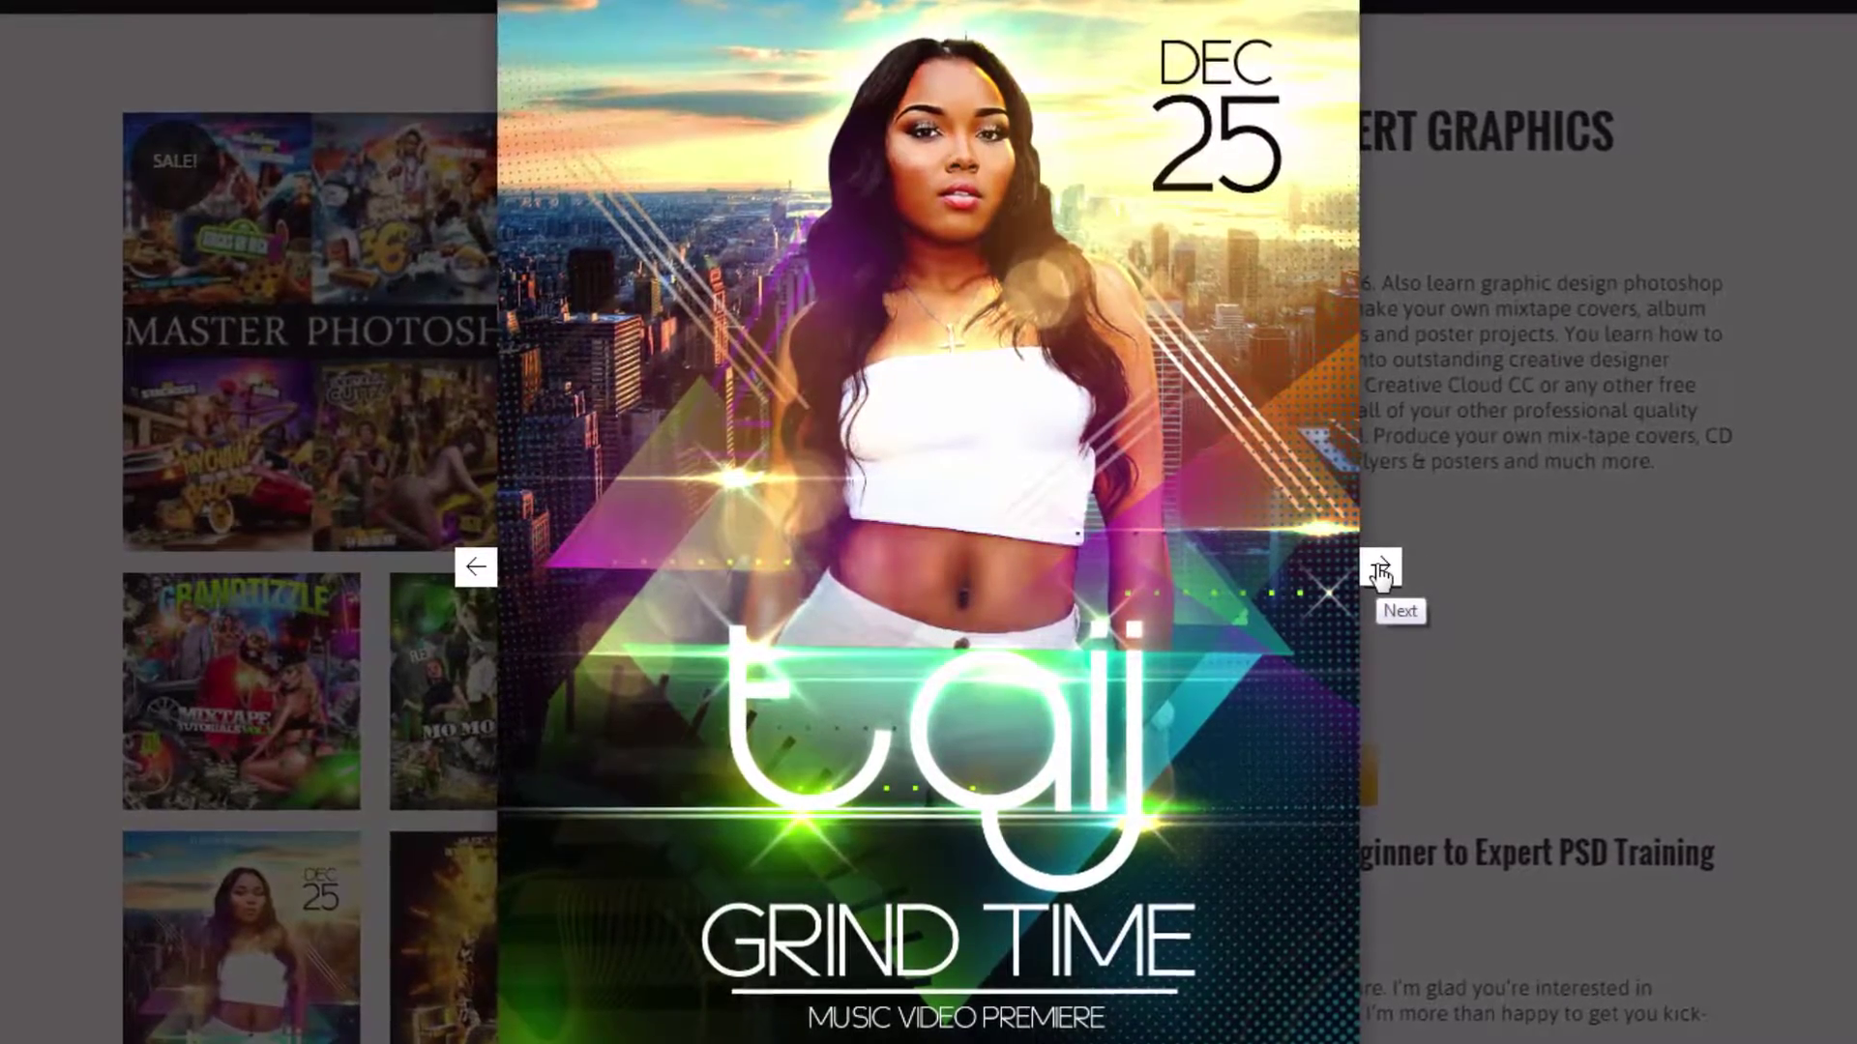
pyautogui.click(1375, 570)
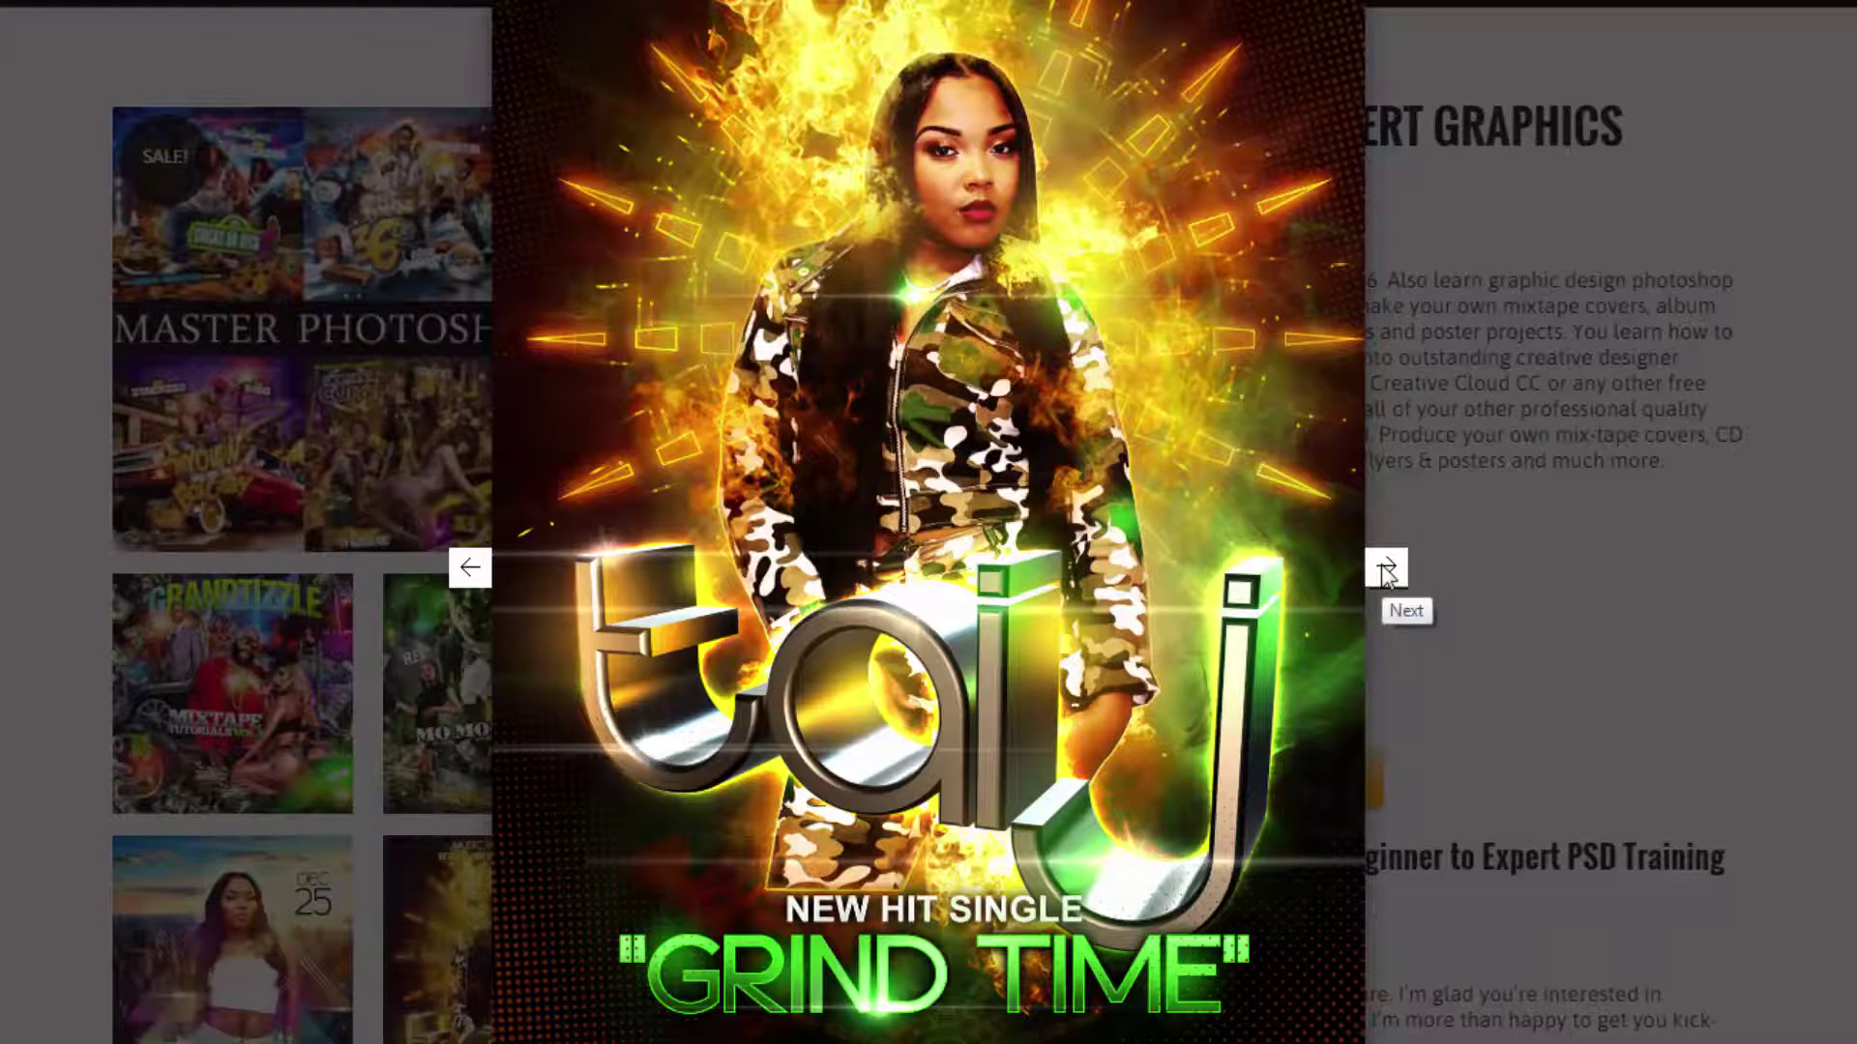
pyautogui.click(1386, 571)
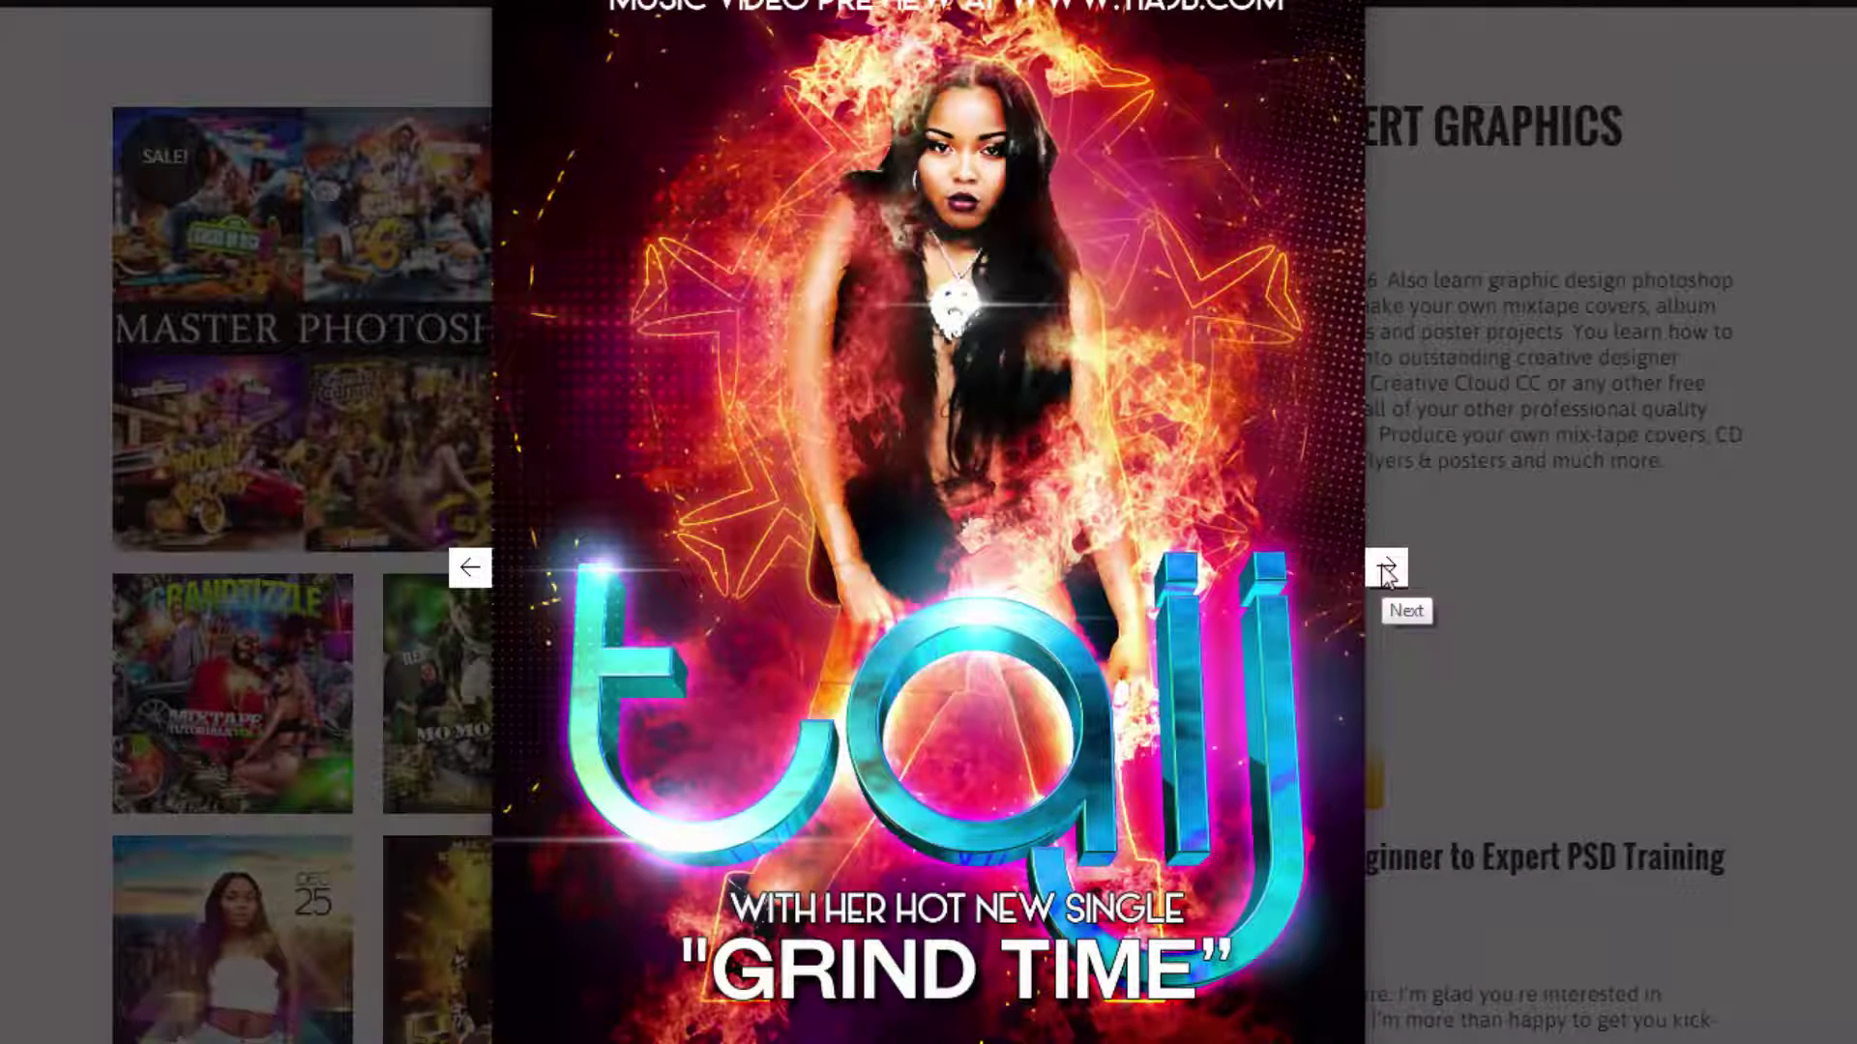
pyautogui.click(1385, 570)
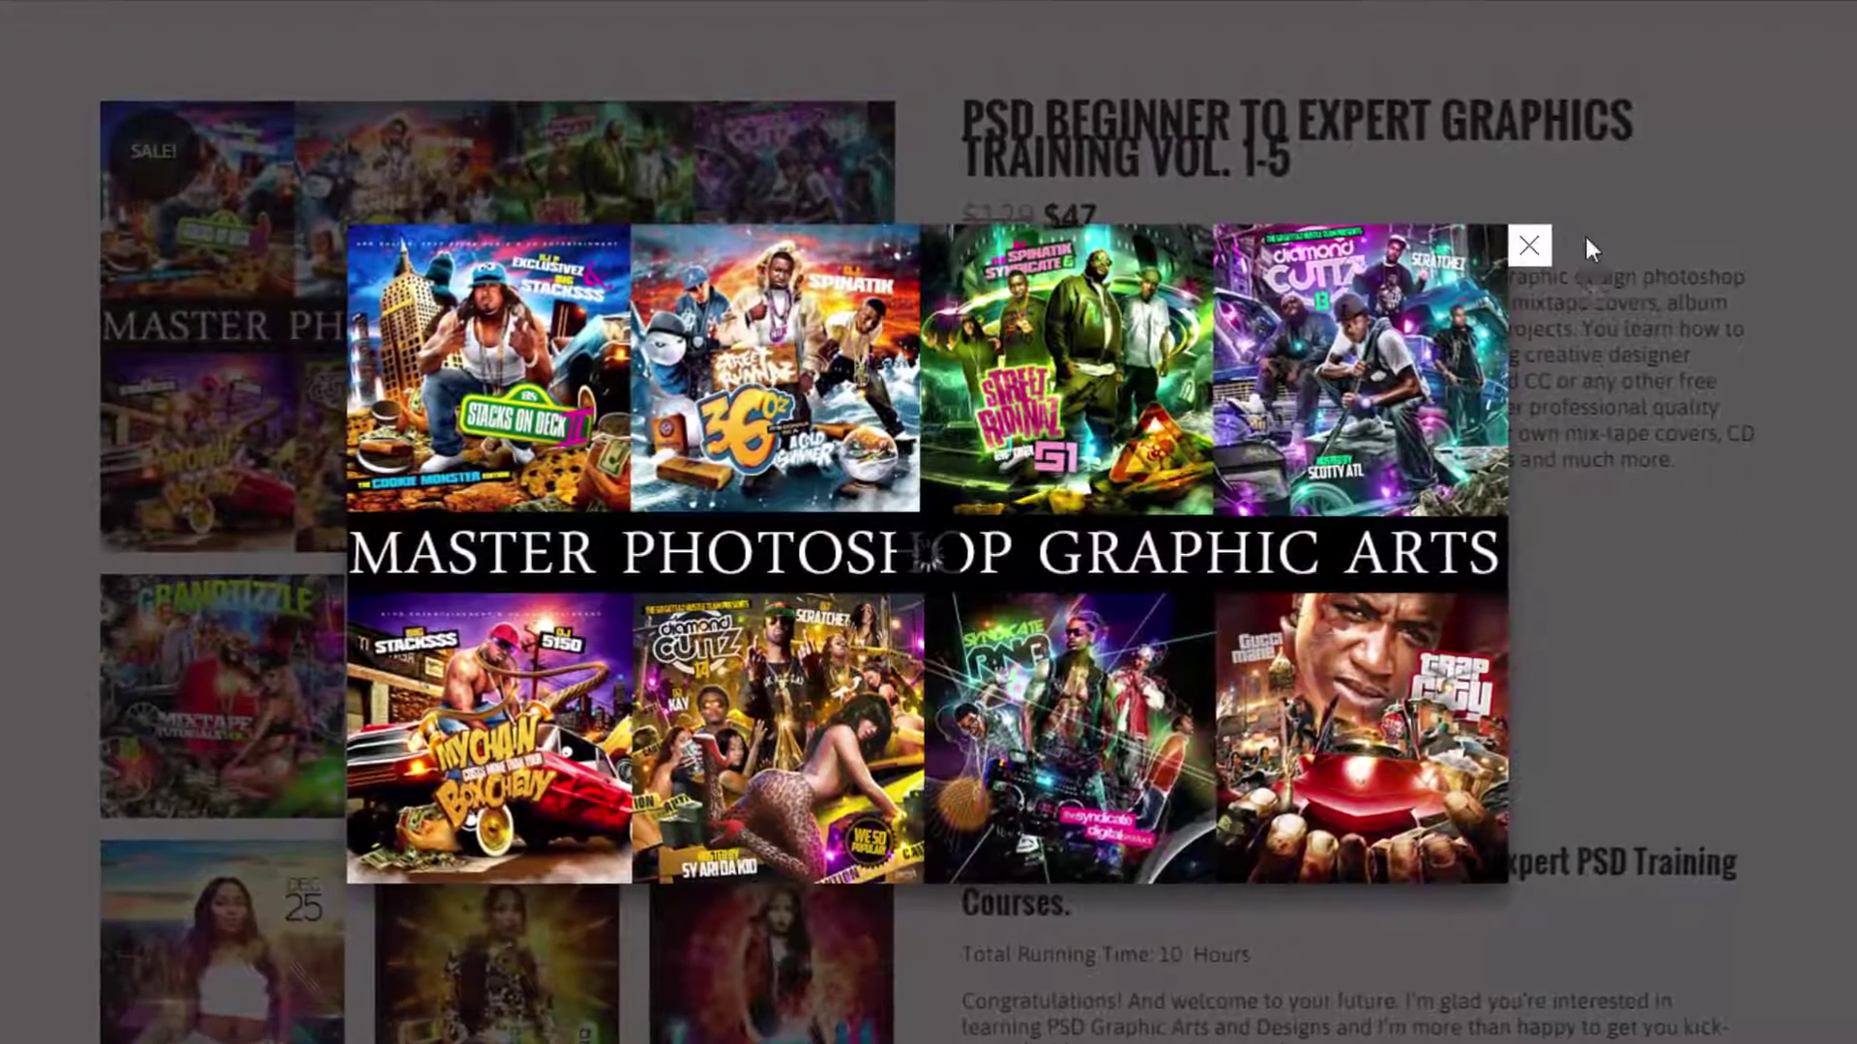
pyautogui.click(1525, 246)
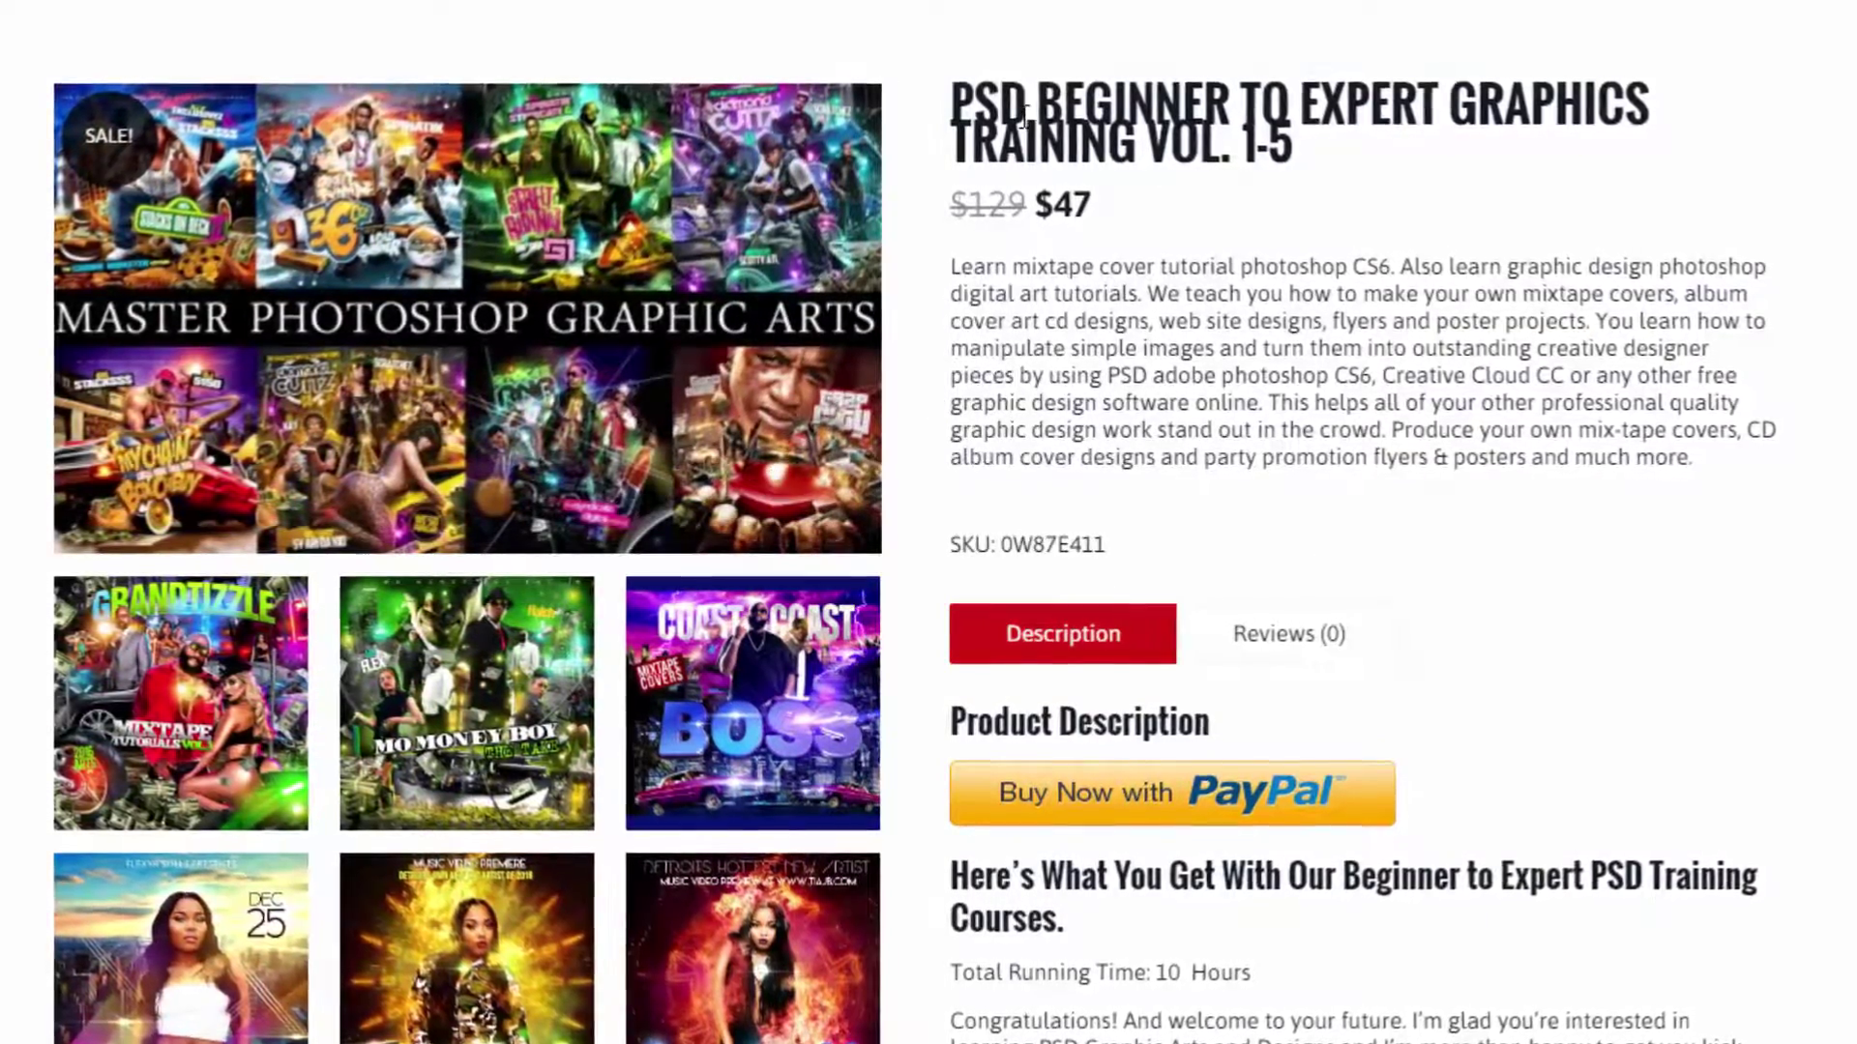
# Step: Highlight the training course's title and price, and view the Grandtizzle and Mo Money Boy sample covers enlarged
pyautogui.moveTo(1102, 217); pyautogui.dragTo(953, 85)
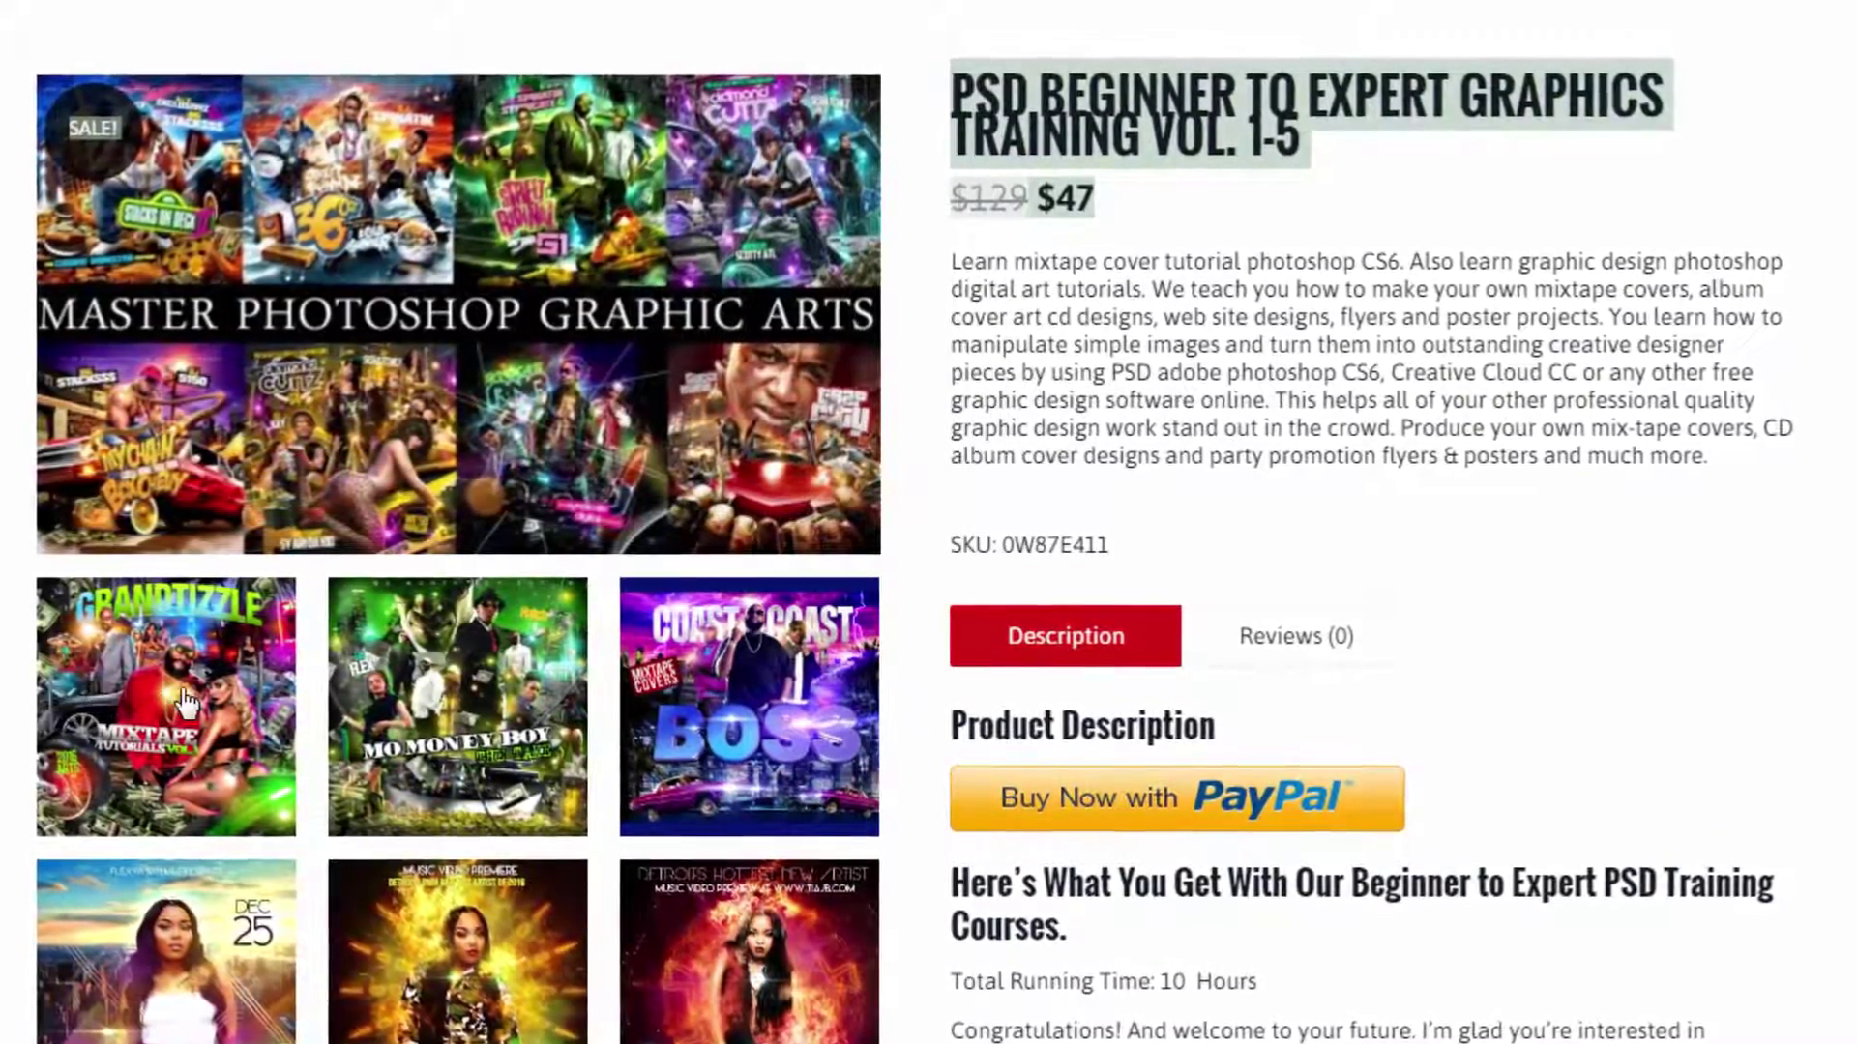
pyautogui.click(175, 682)
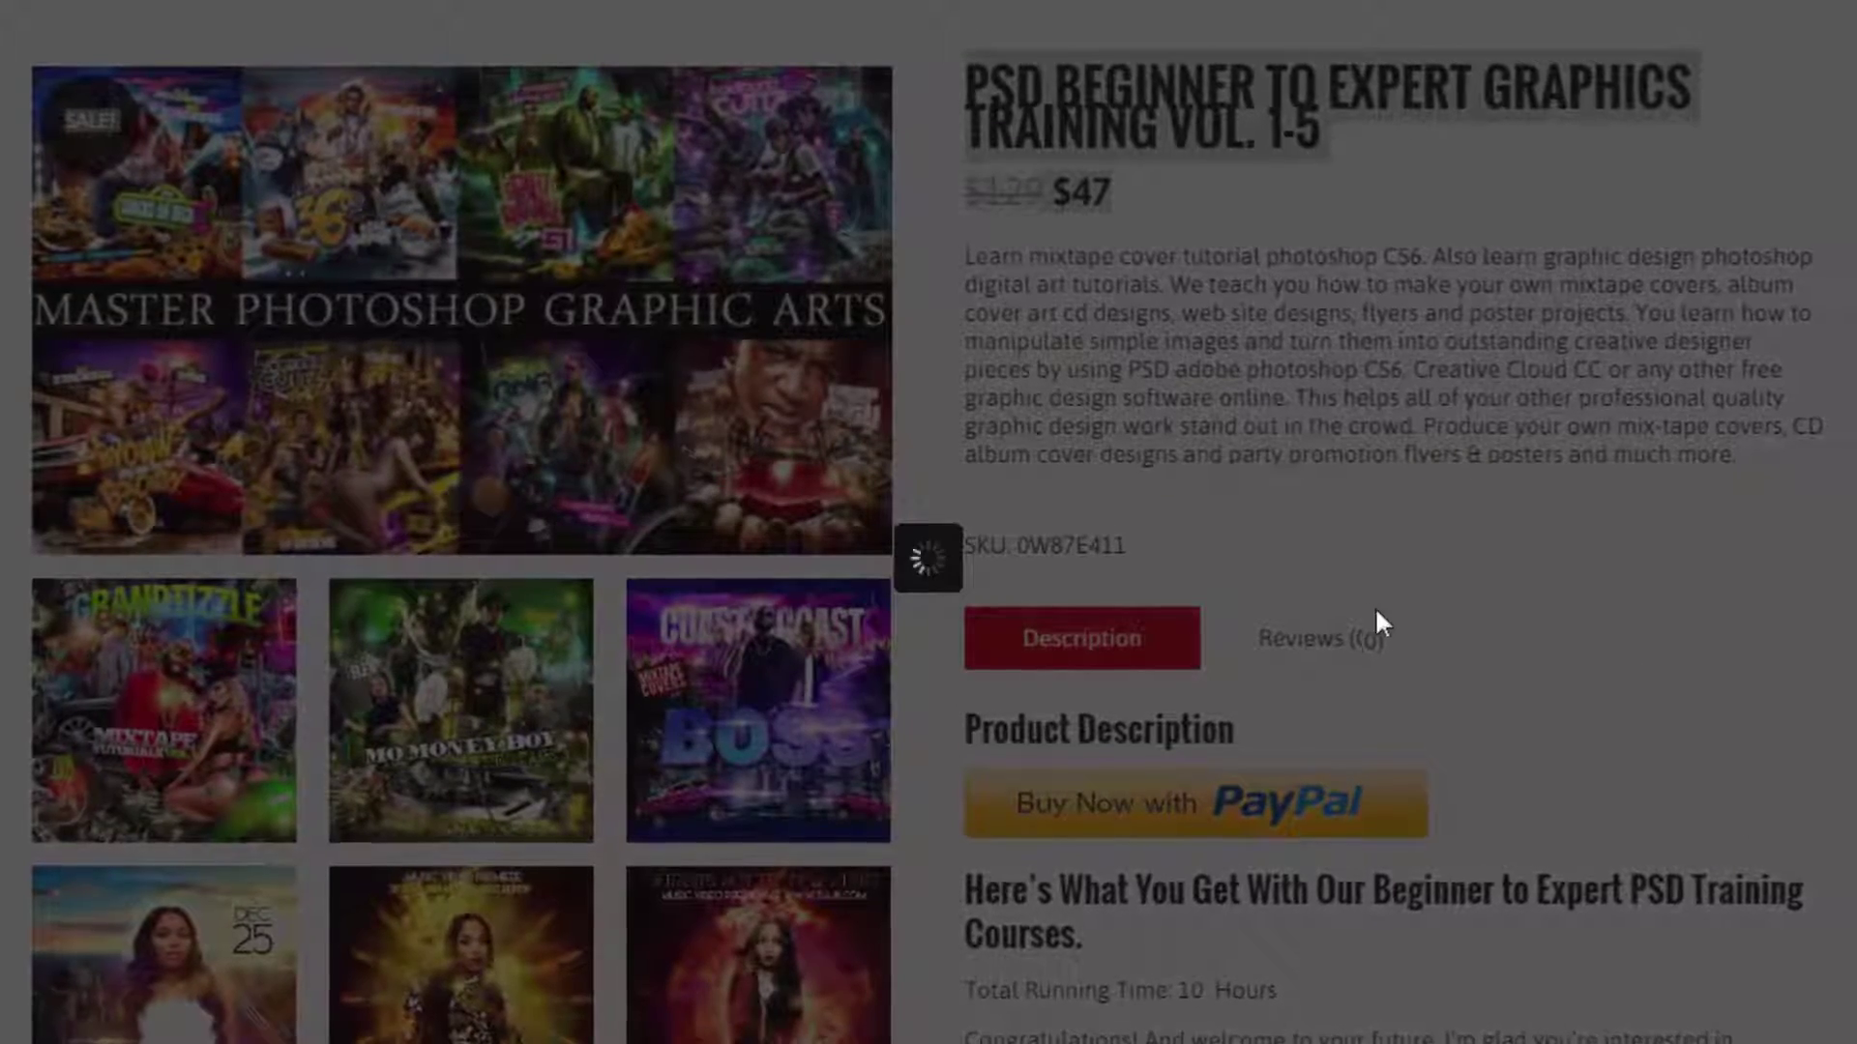
pyautogui.click(1704, 798)
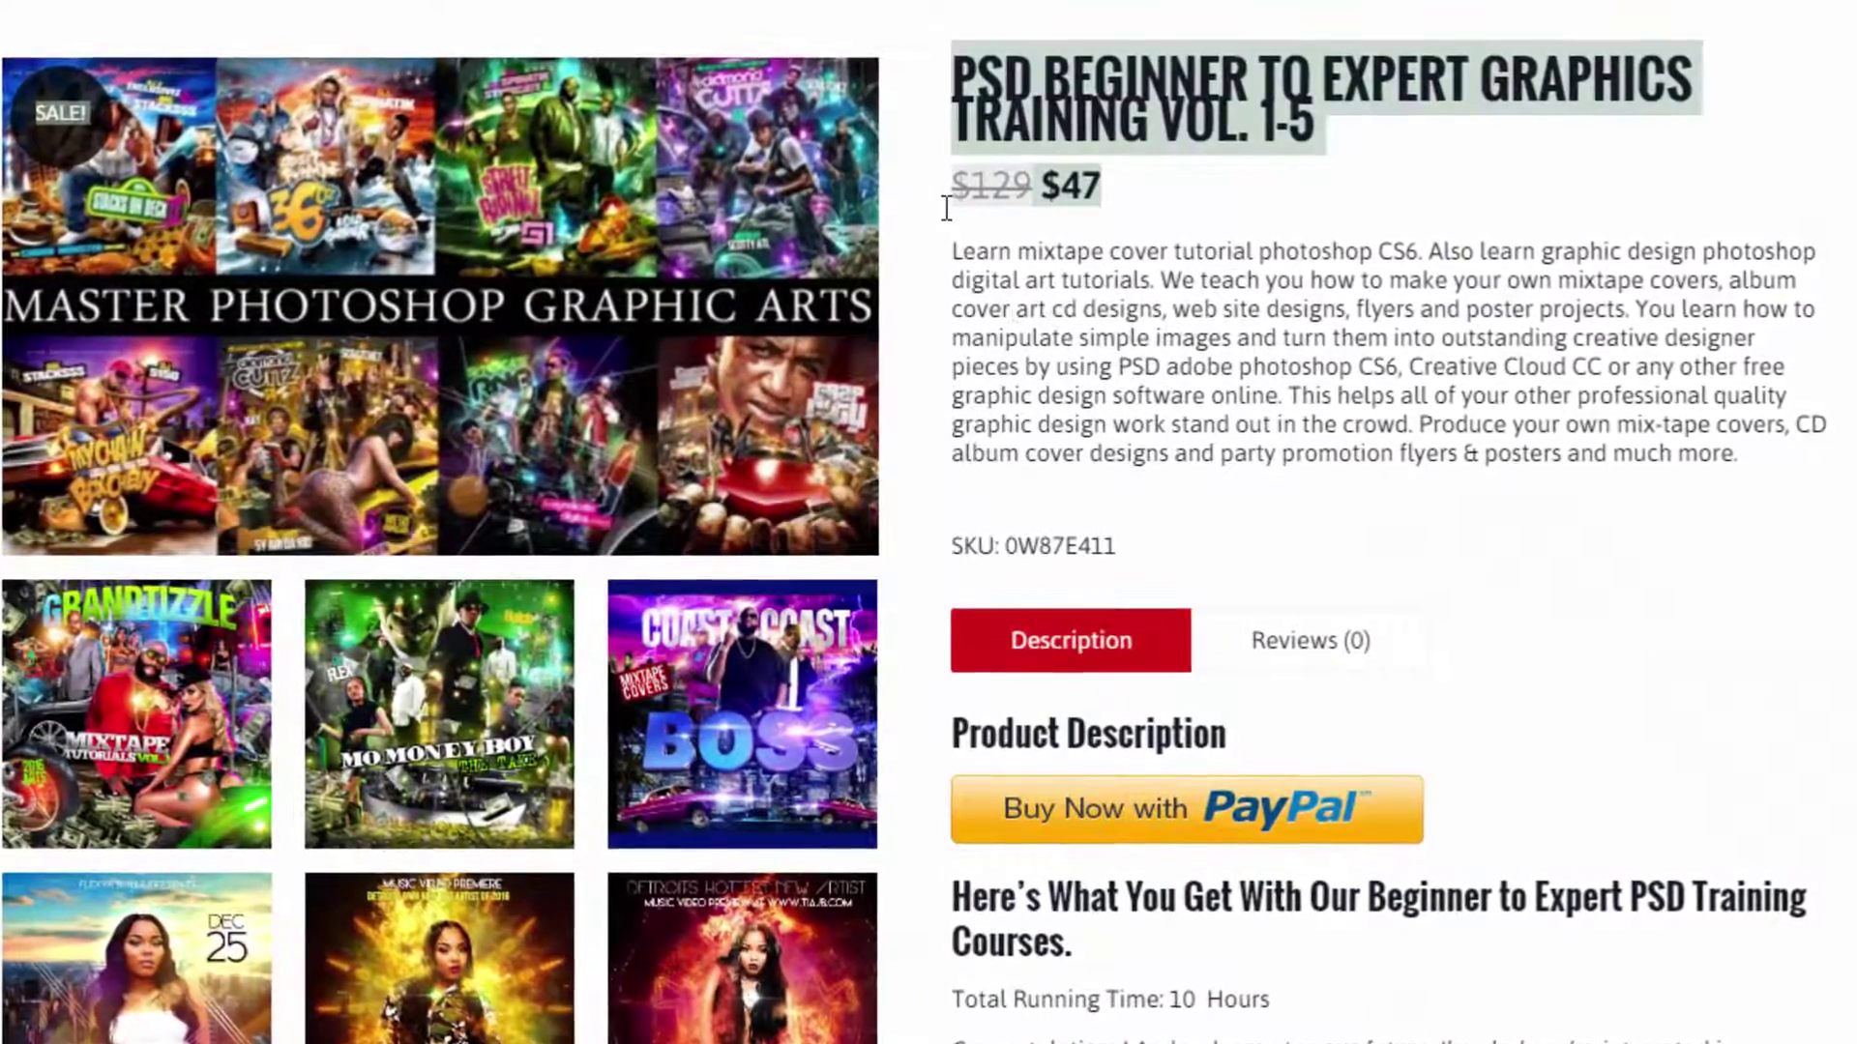
pyautogui.click(1111, 444)
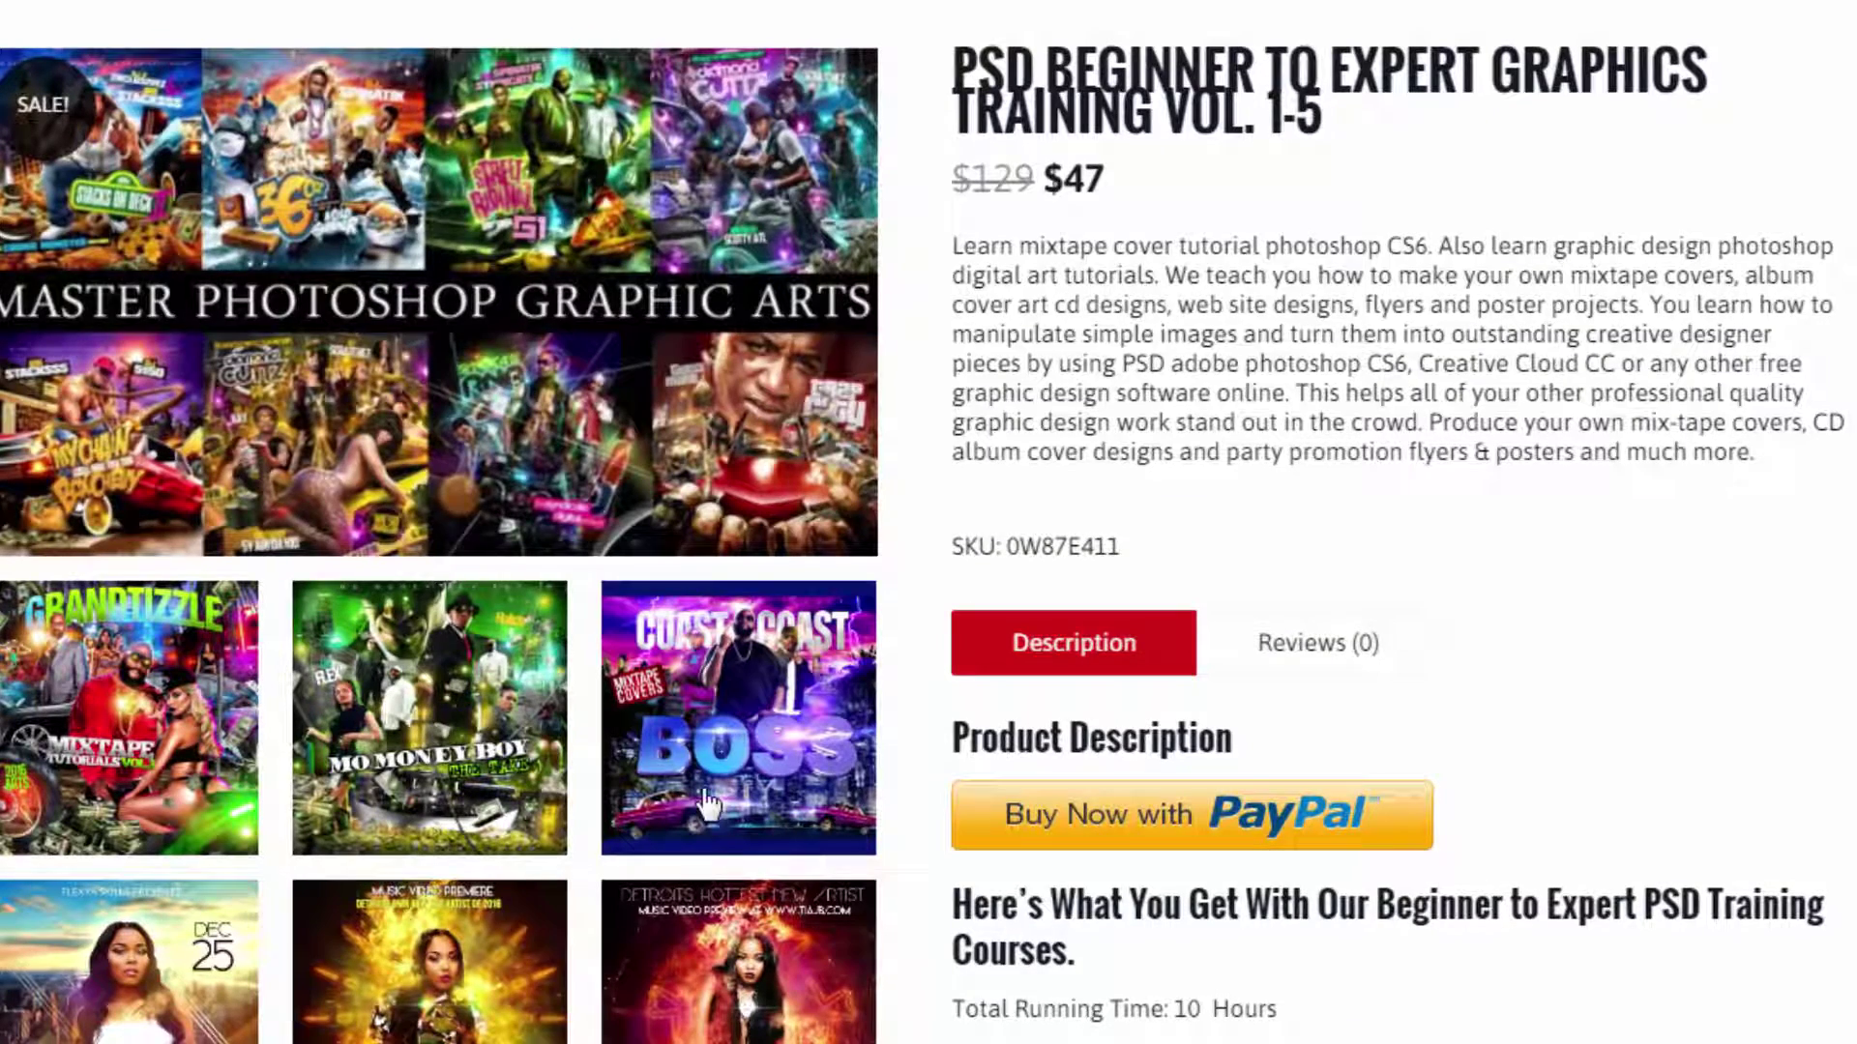
pyautogui.click(166, 730)
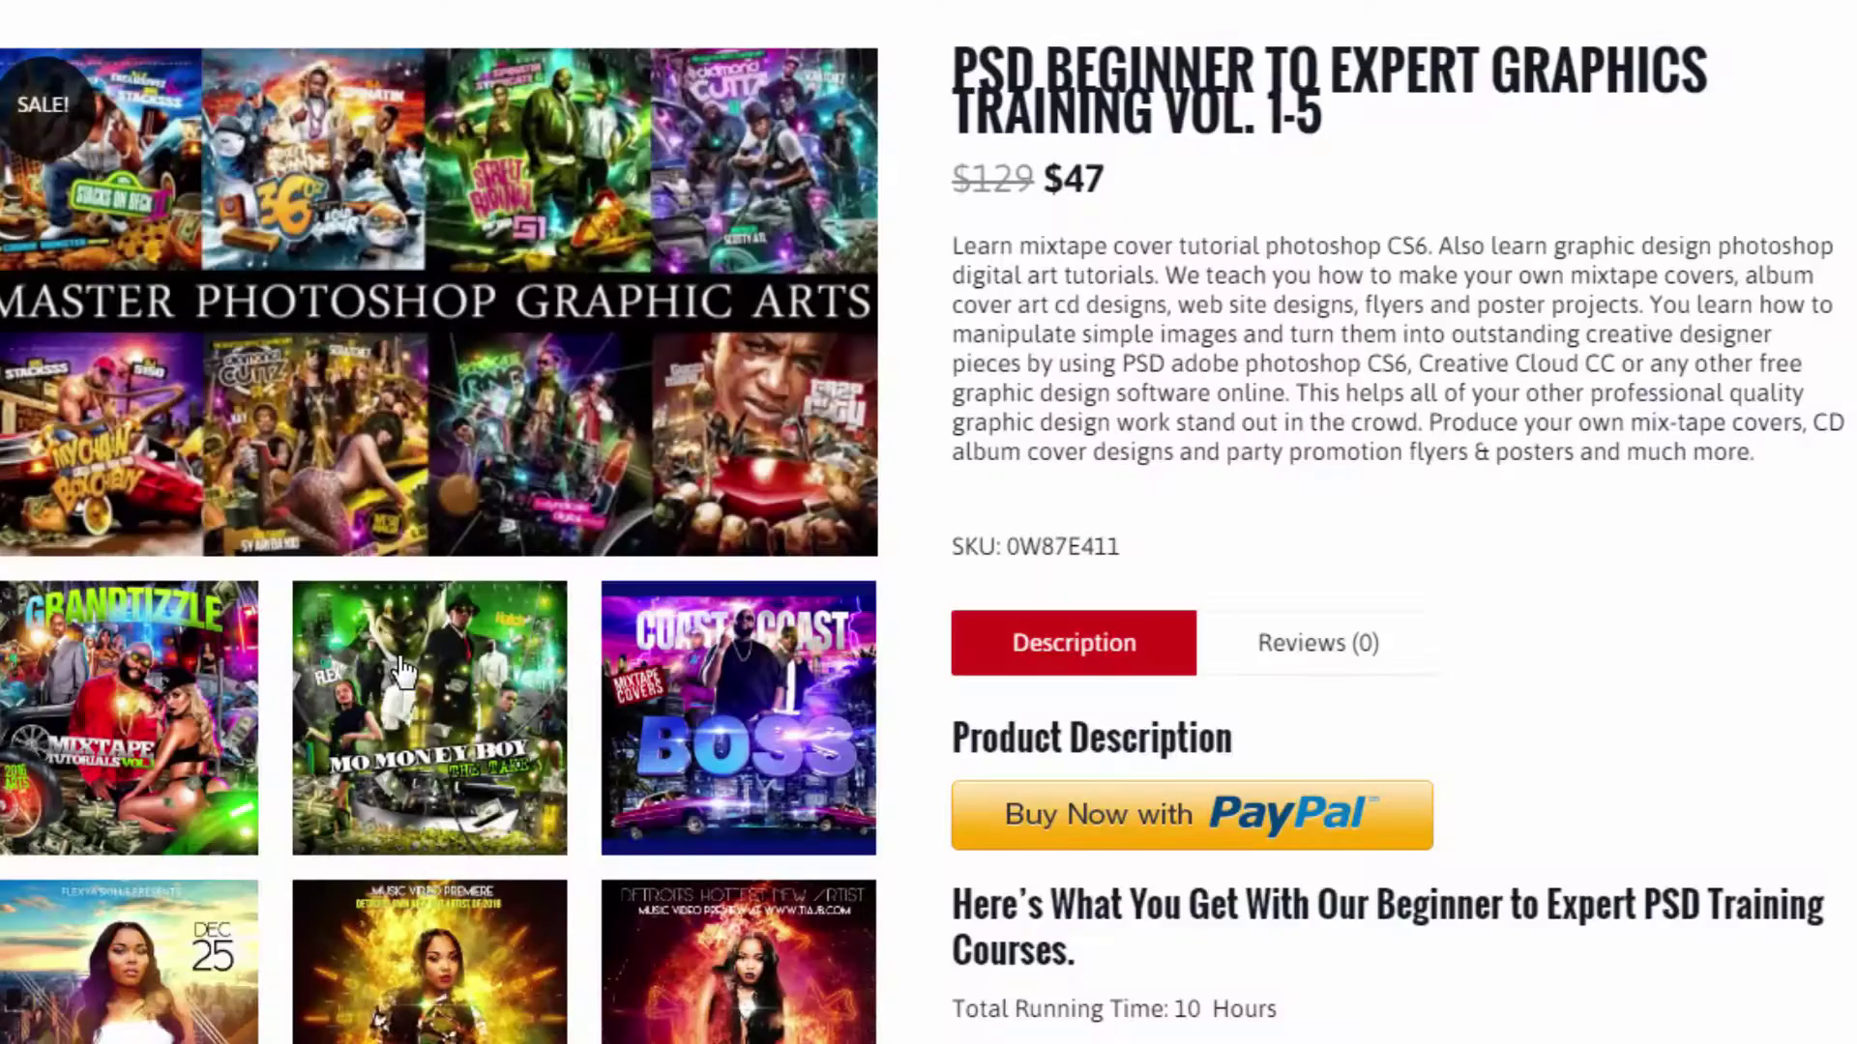
pyautogui.click(411, 650)
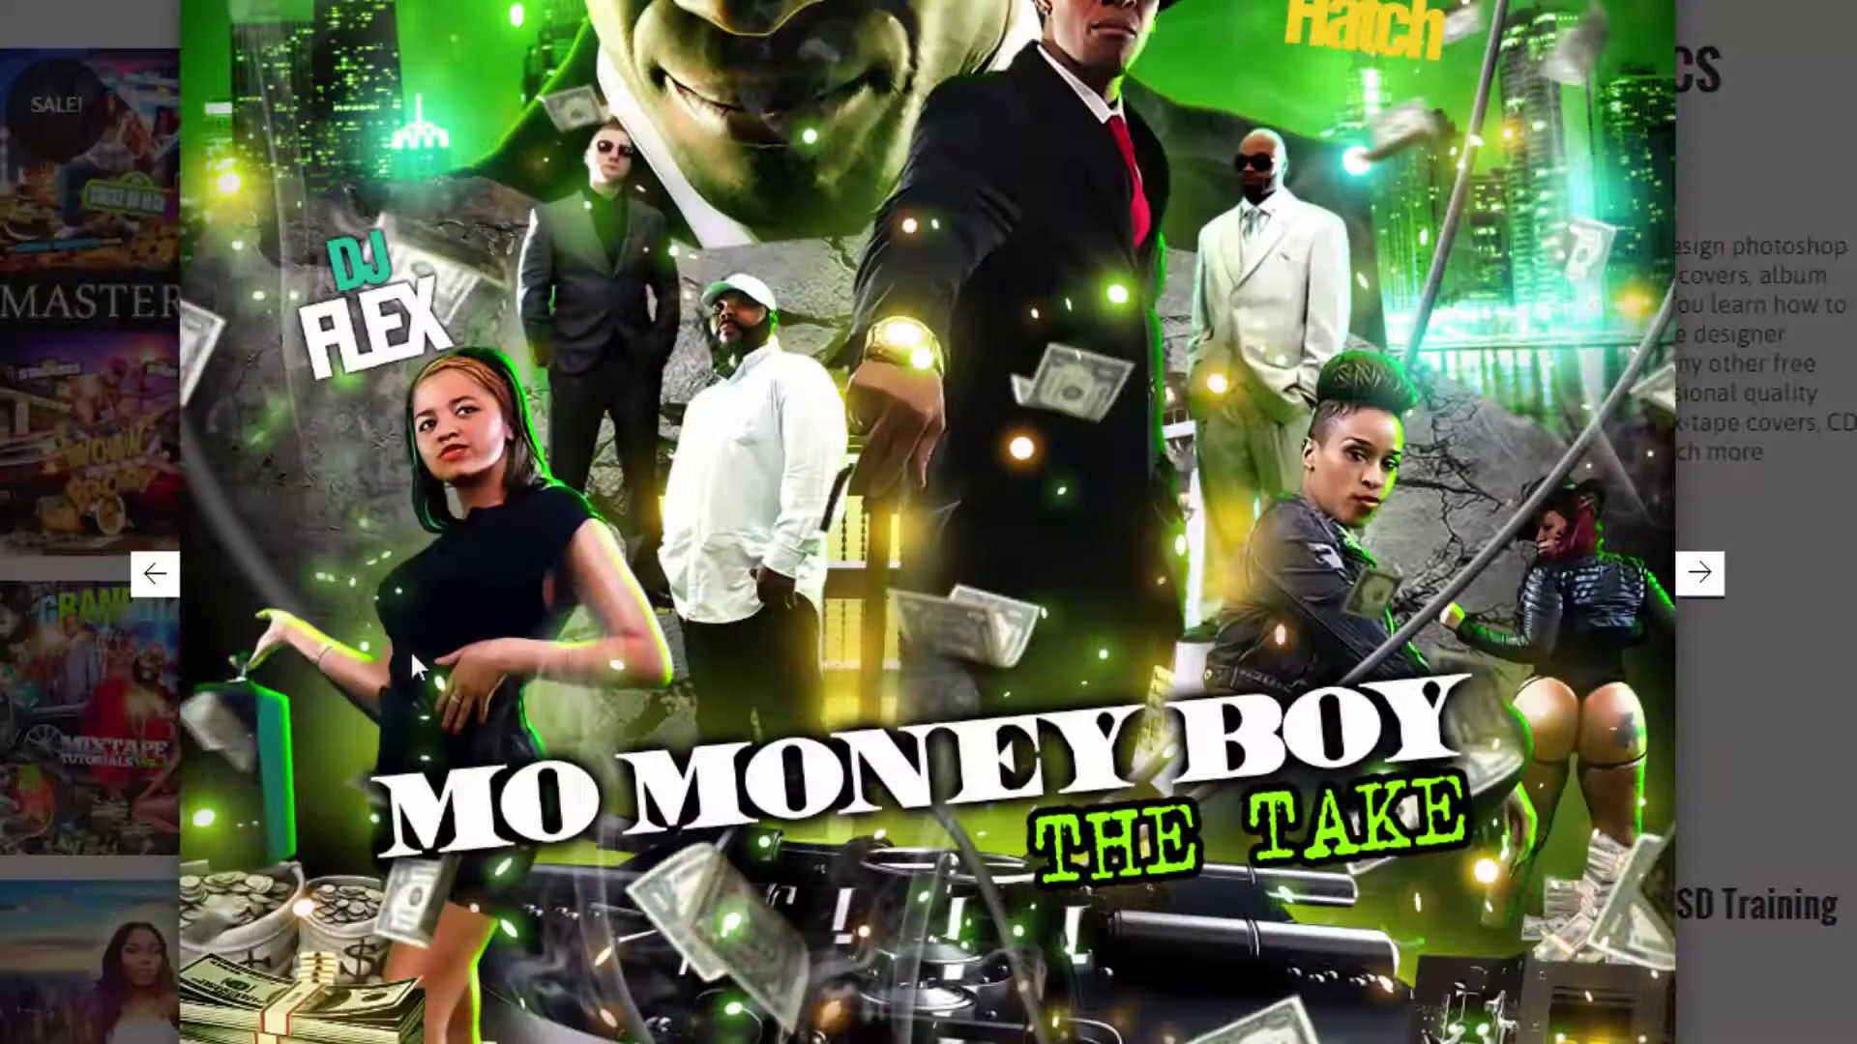
pyautogui.click(167, 580)
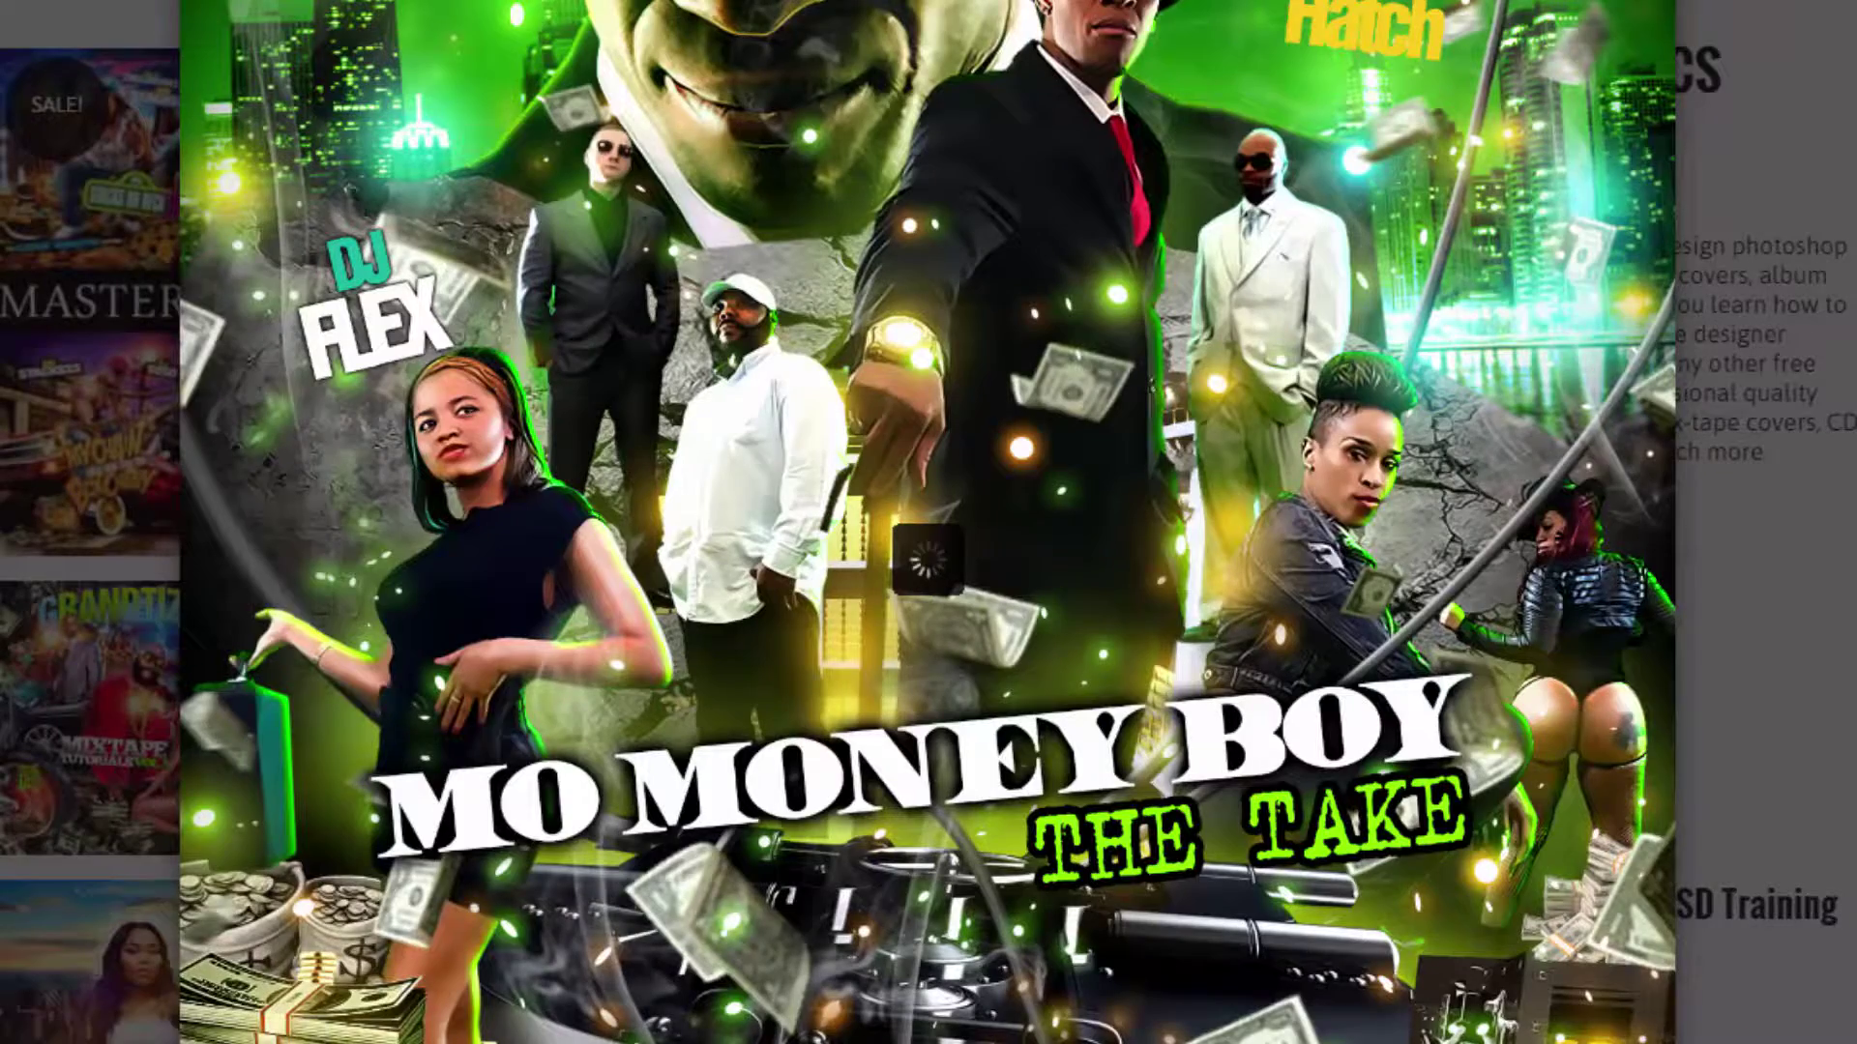
pyautogui.click(213, 880)
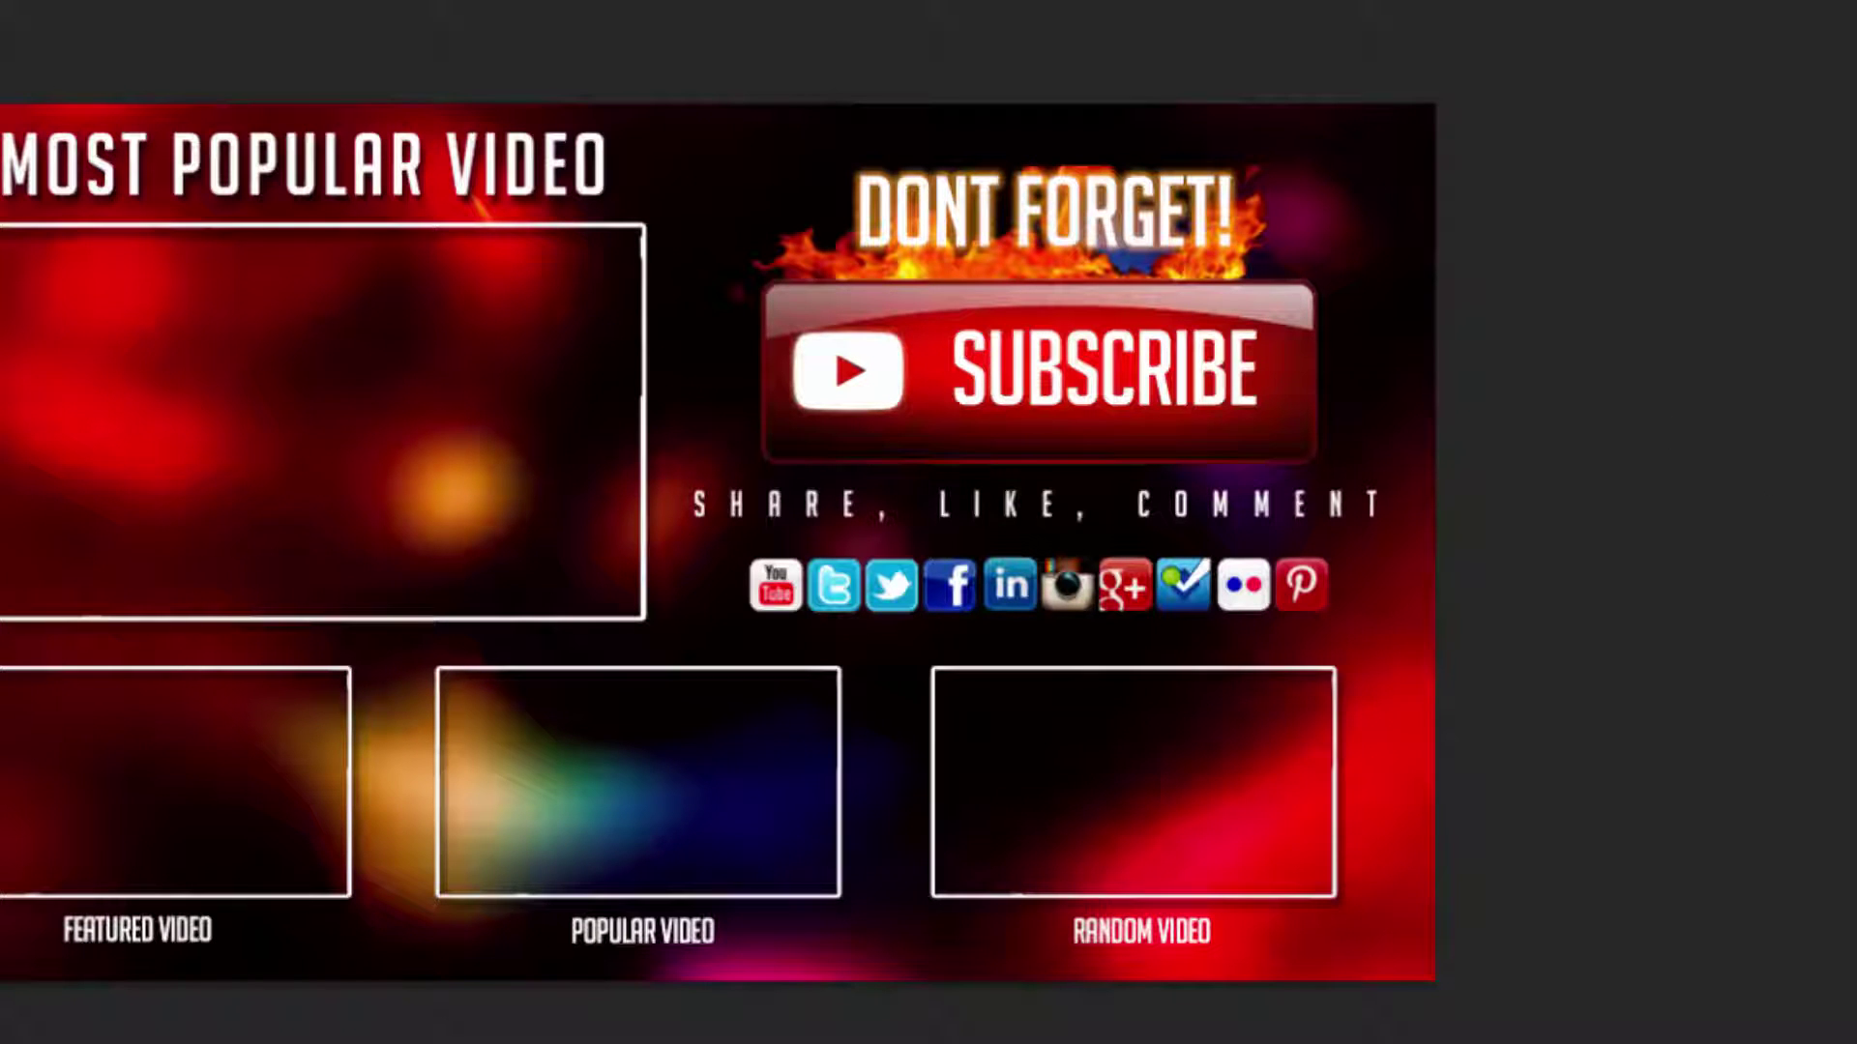
# Step: Switch to Photoshop and create a new 1920 × 1080 pixel RGB document at 72 pixels/inch with a white background
pyautogui.hotkey('ctrl', 'n')
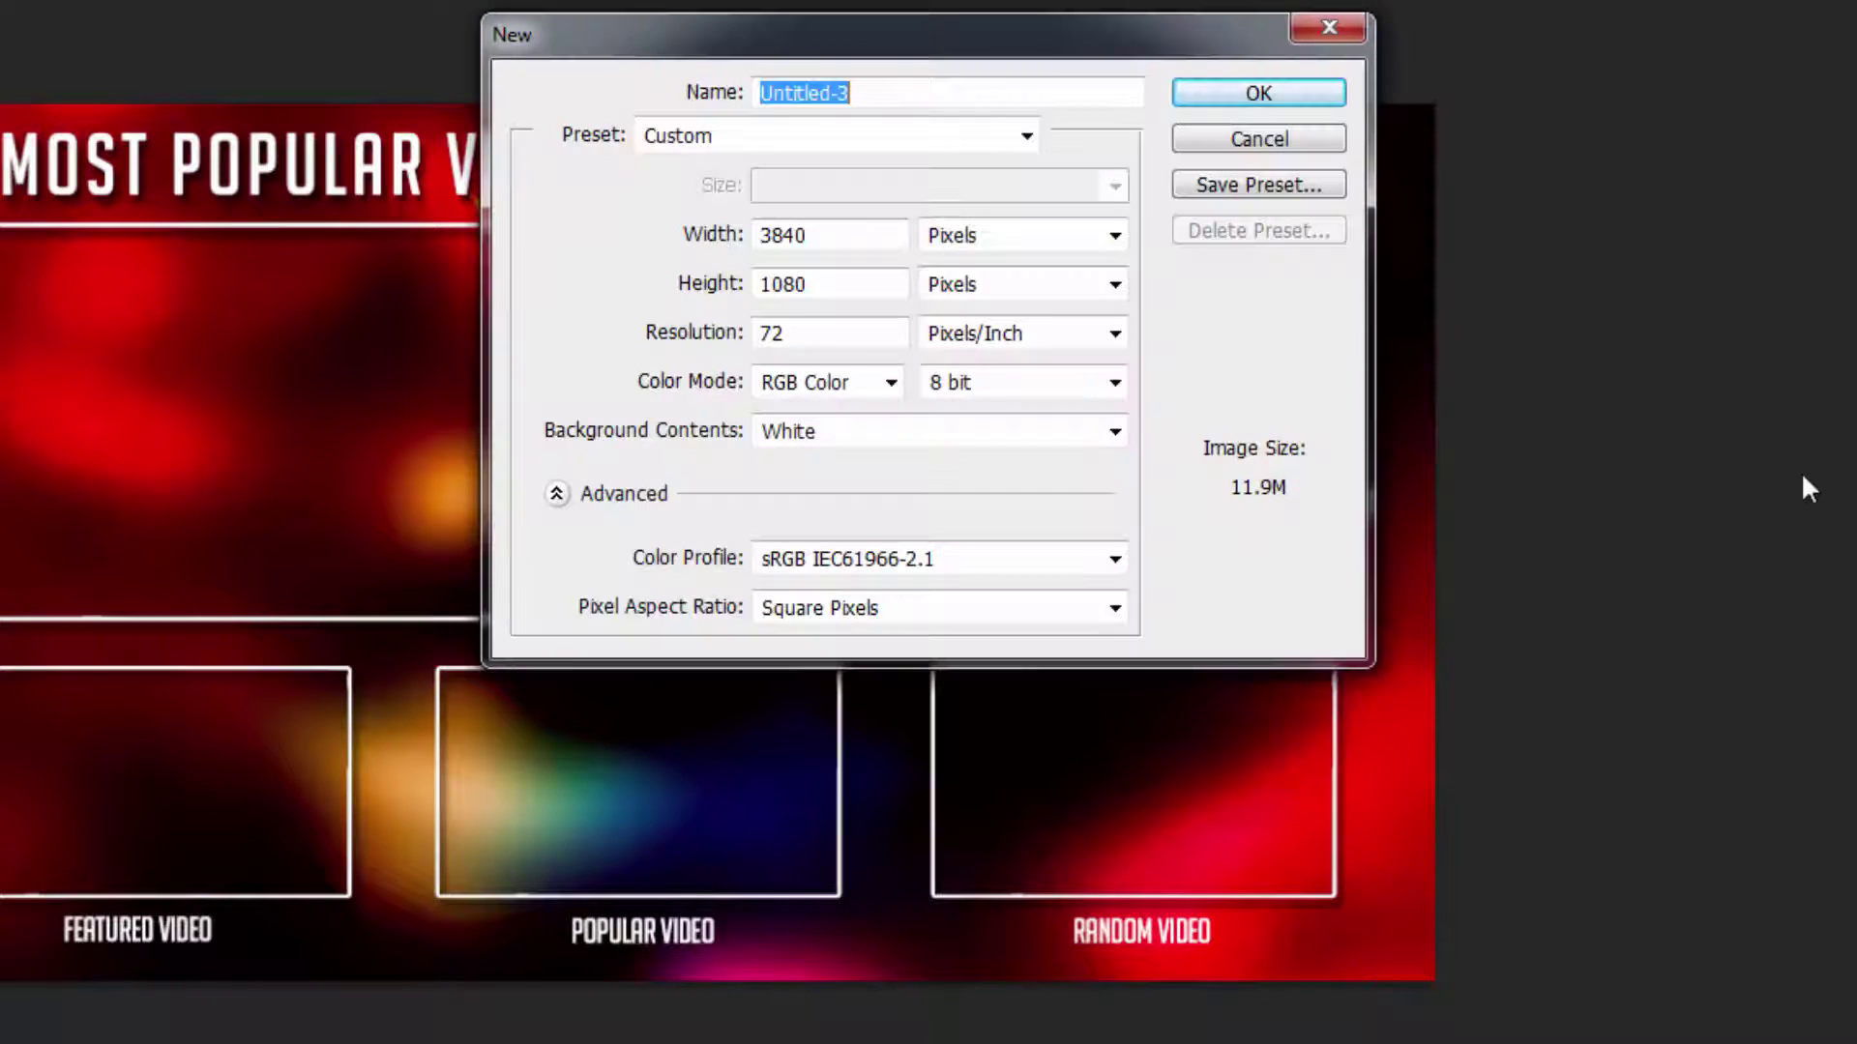
pyautogui.press('Tab')
pyautogui.write('1')
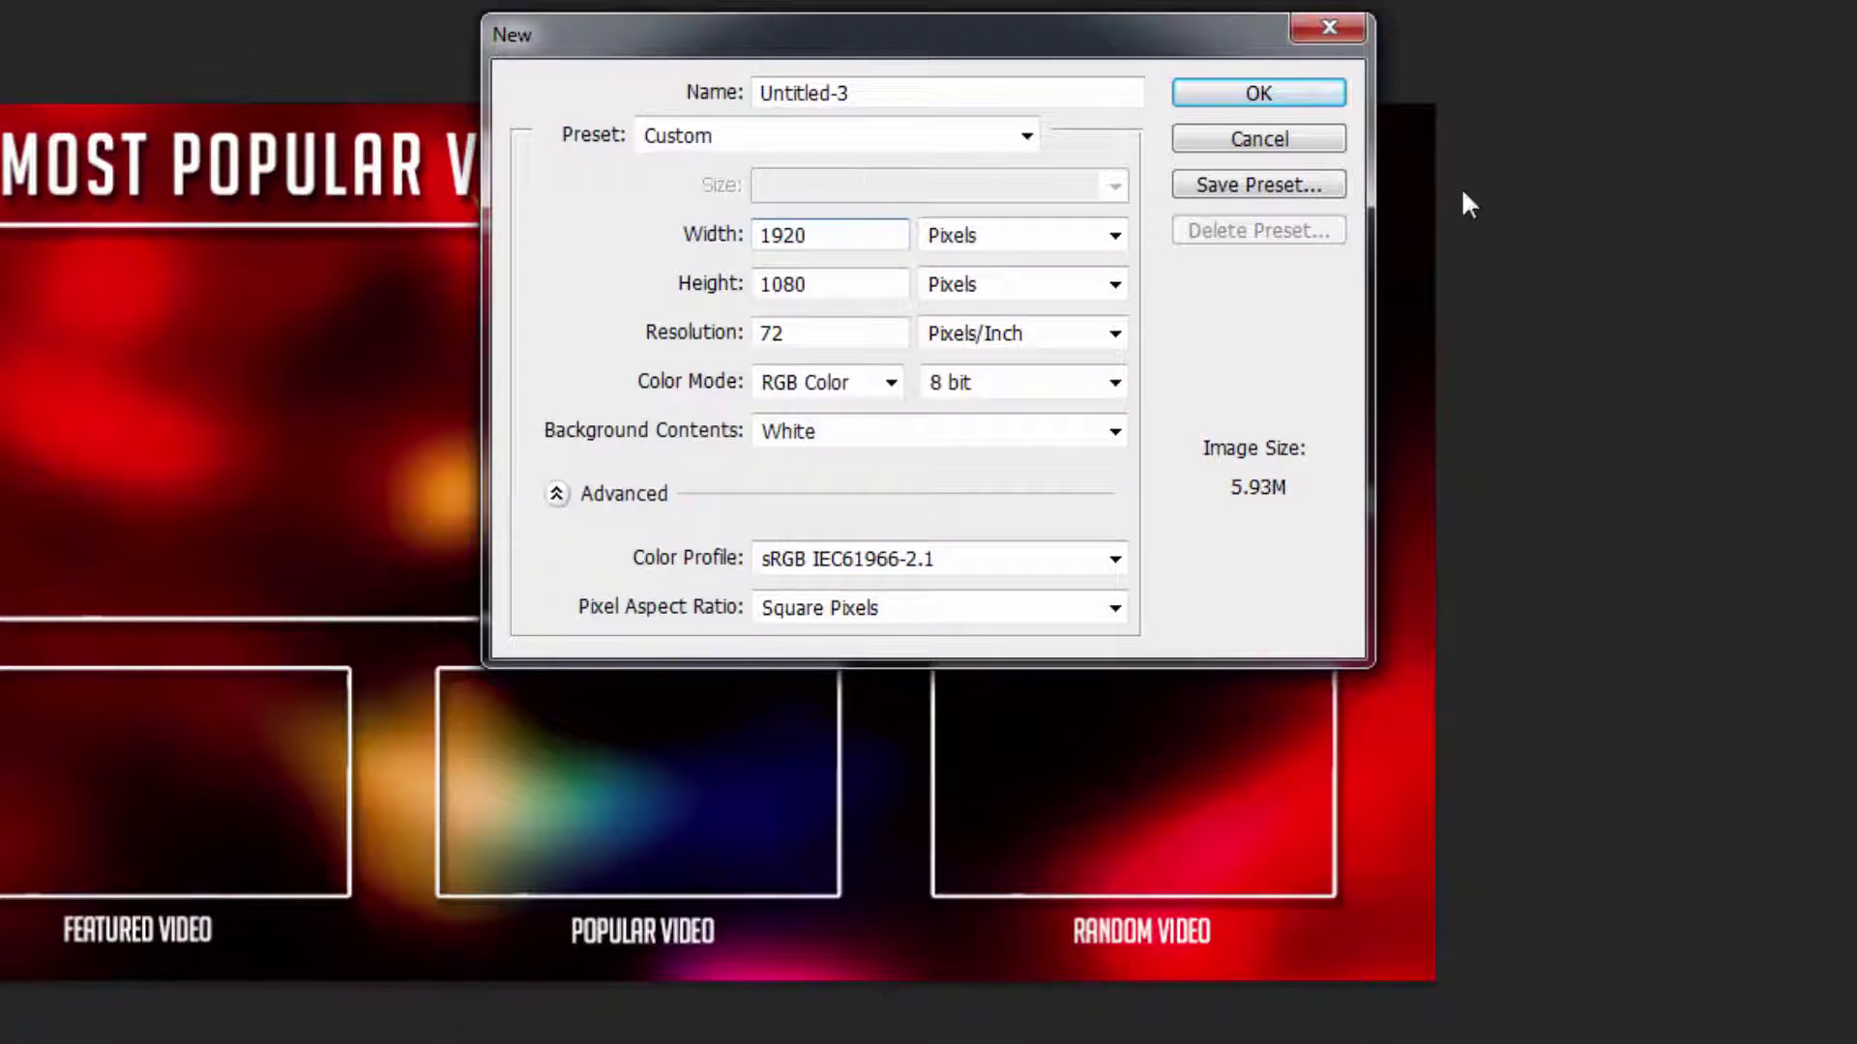
pyautogui.click(1325, 97)
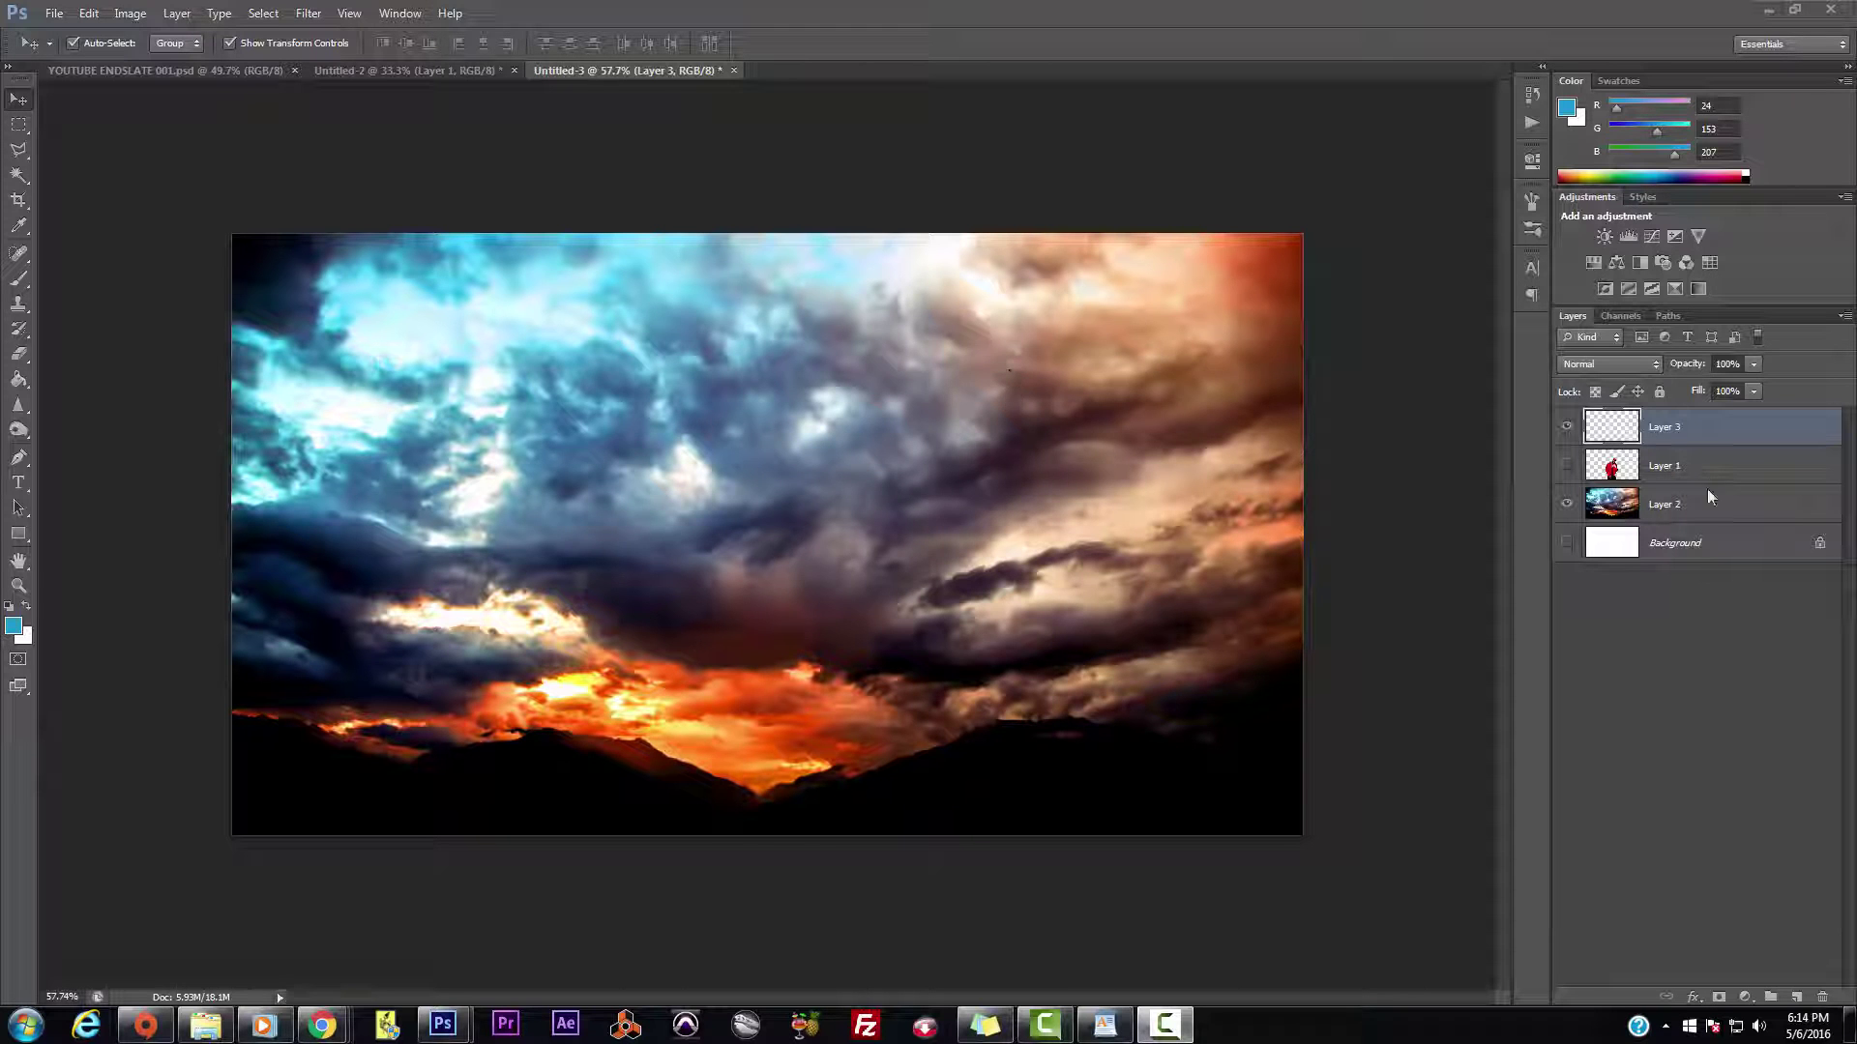
# Step: Delete the empty Layer 3 and show Layer 1 with the man in the red jacket
pyautogui.click(1692, 430)
pyautogui.press('Delete')
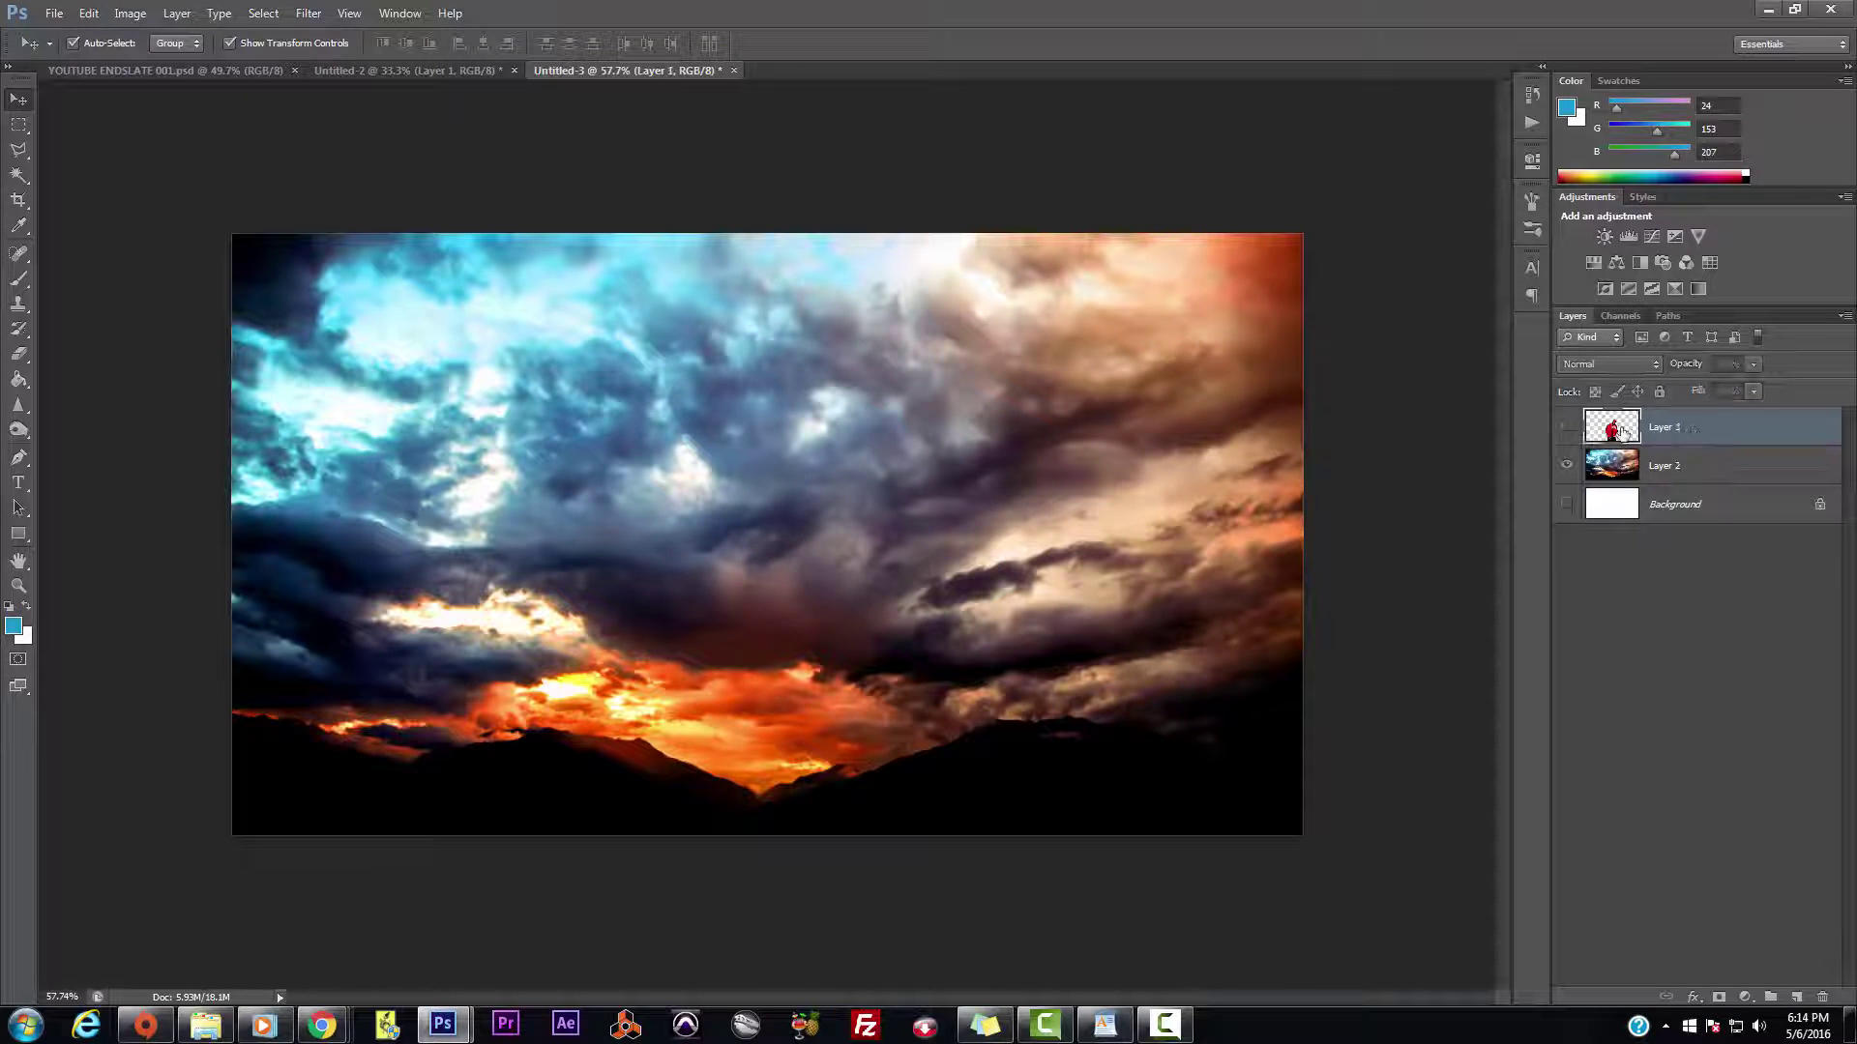
pyautogui.click(1564, 428)
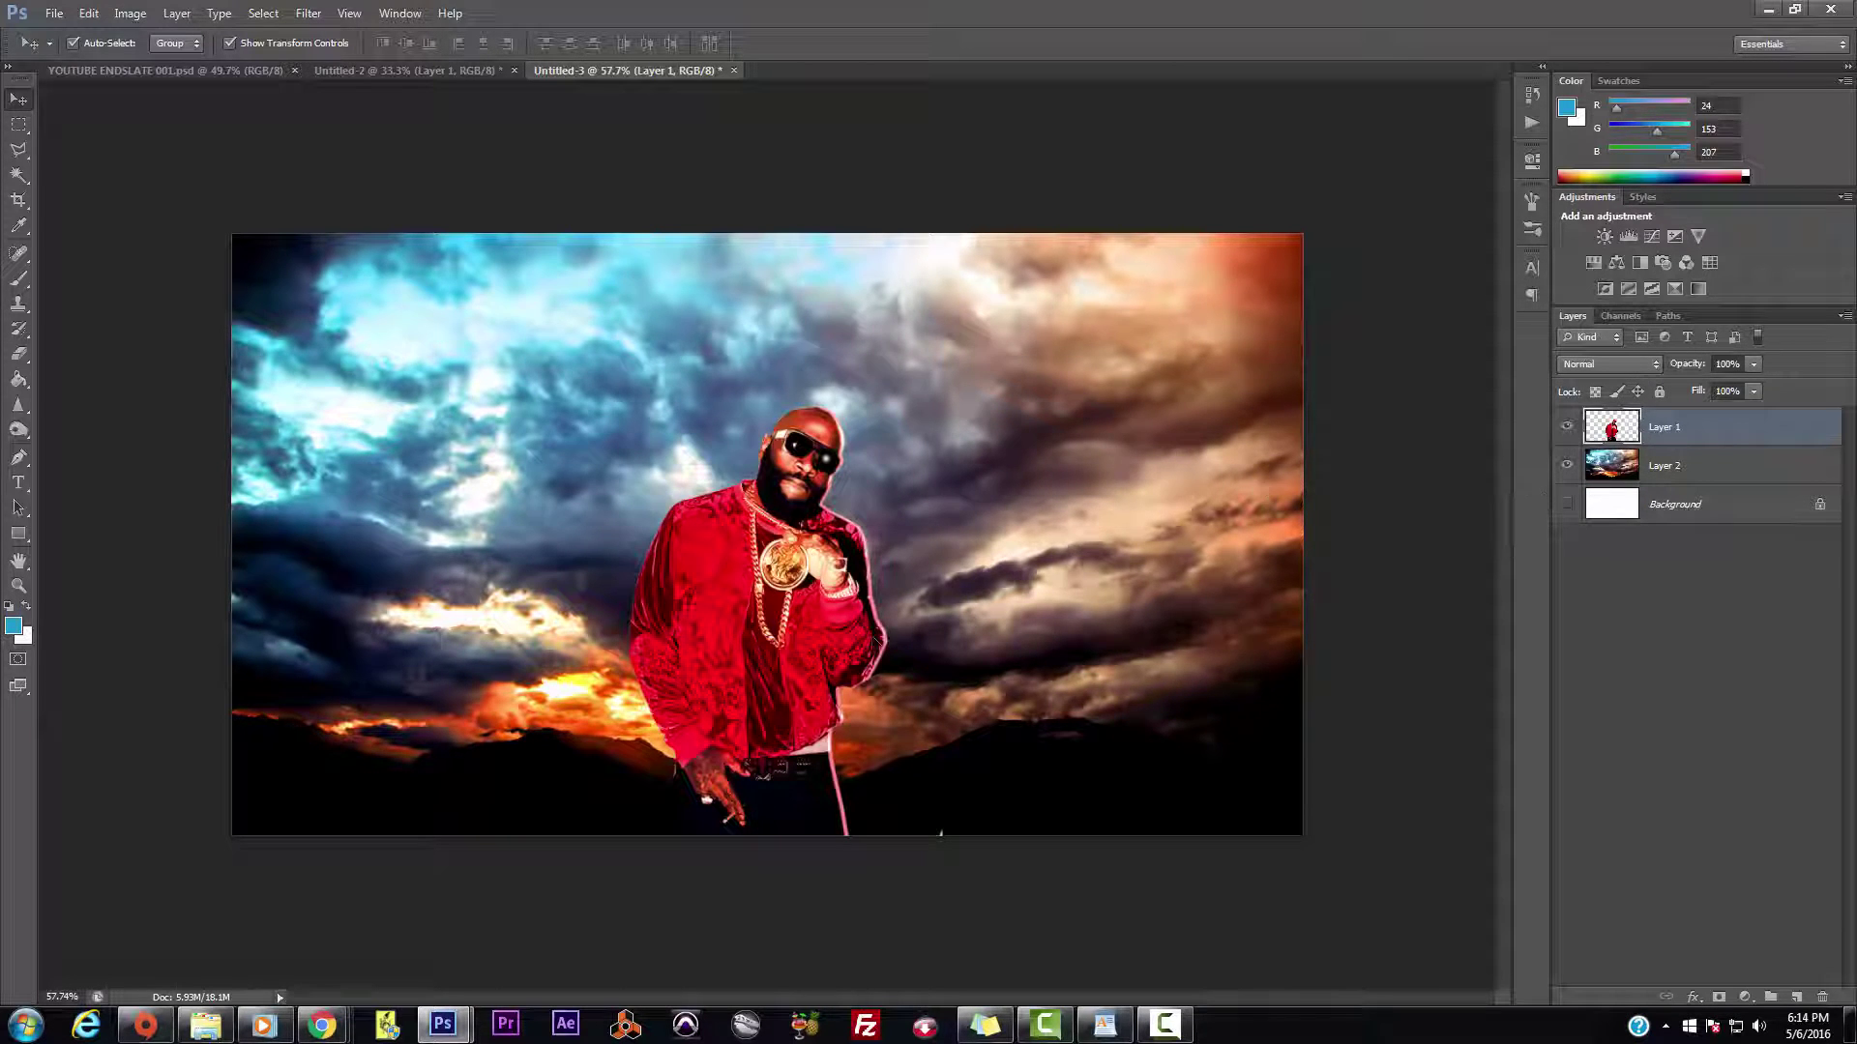
# Step: Toggle the visibility of the man and sky layers to check them, and delete the white Background layer
pyautogui.click(1566, 427)
pyautogui.click(1565, 426)
pyautogui.click(1567, 466)
pyautogui.click(1566, 466)
pyautogui.click(1567, 505)
pyautogui.click(1686, 523)
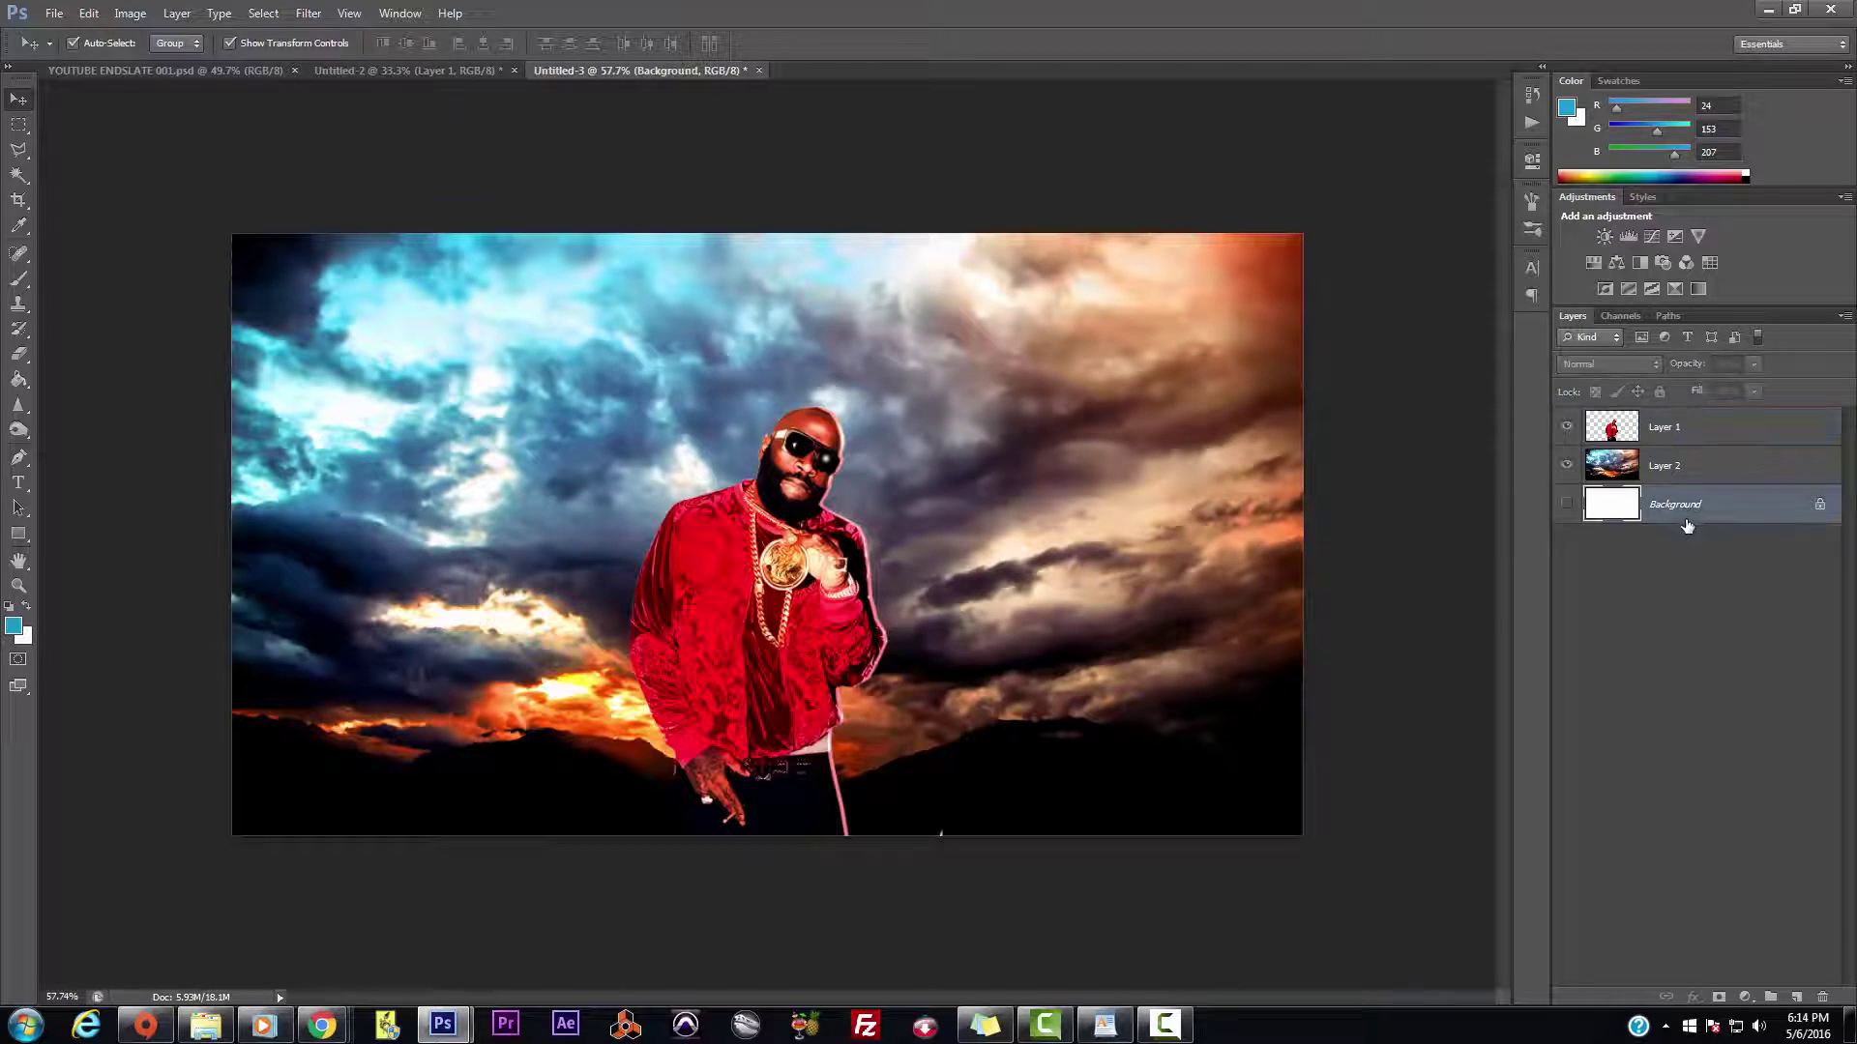
pyautogui.press('Delete')
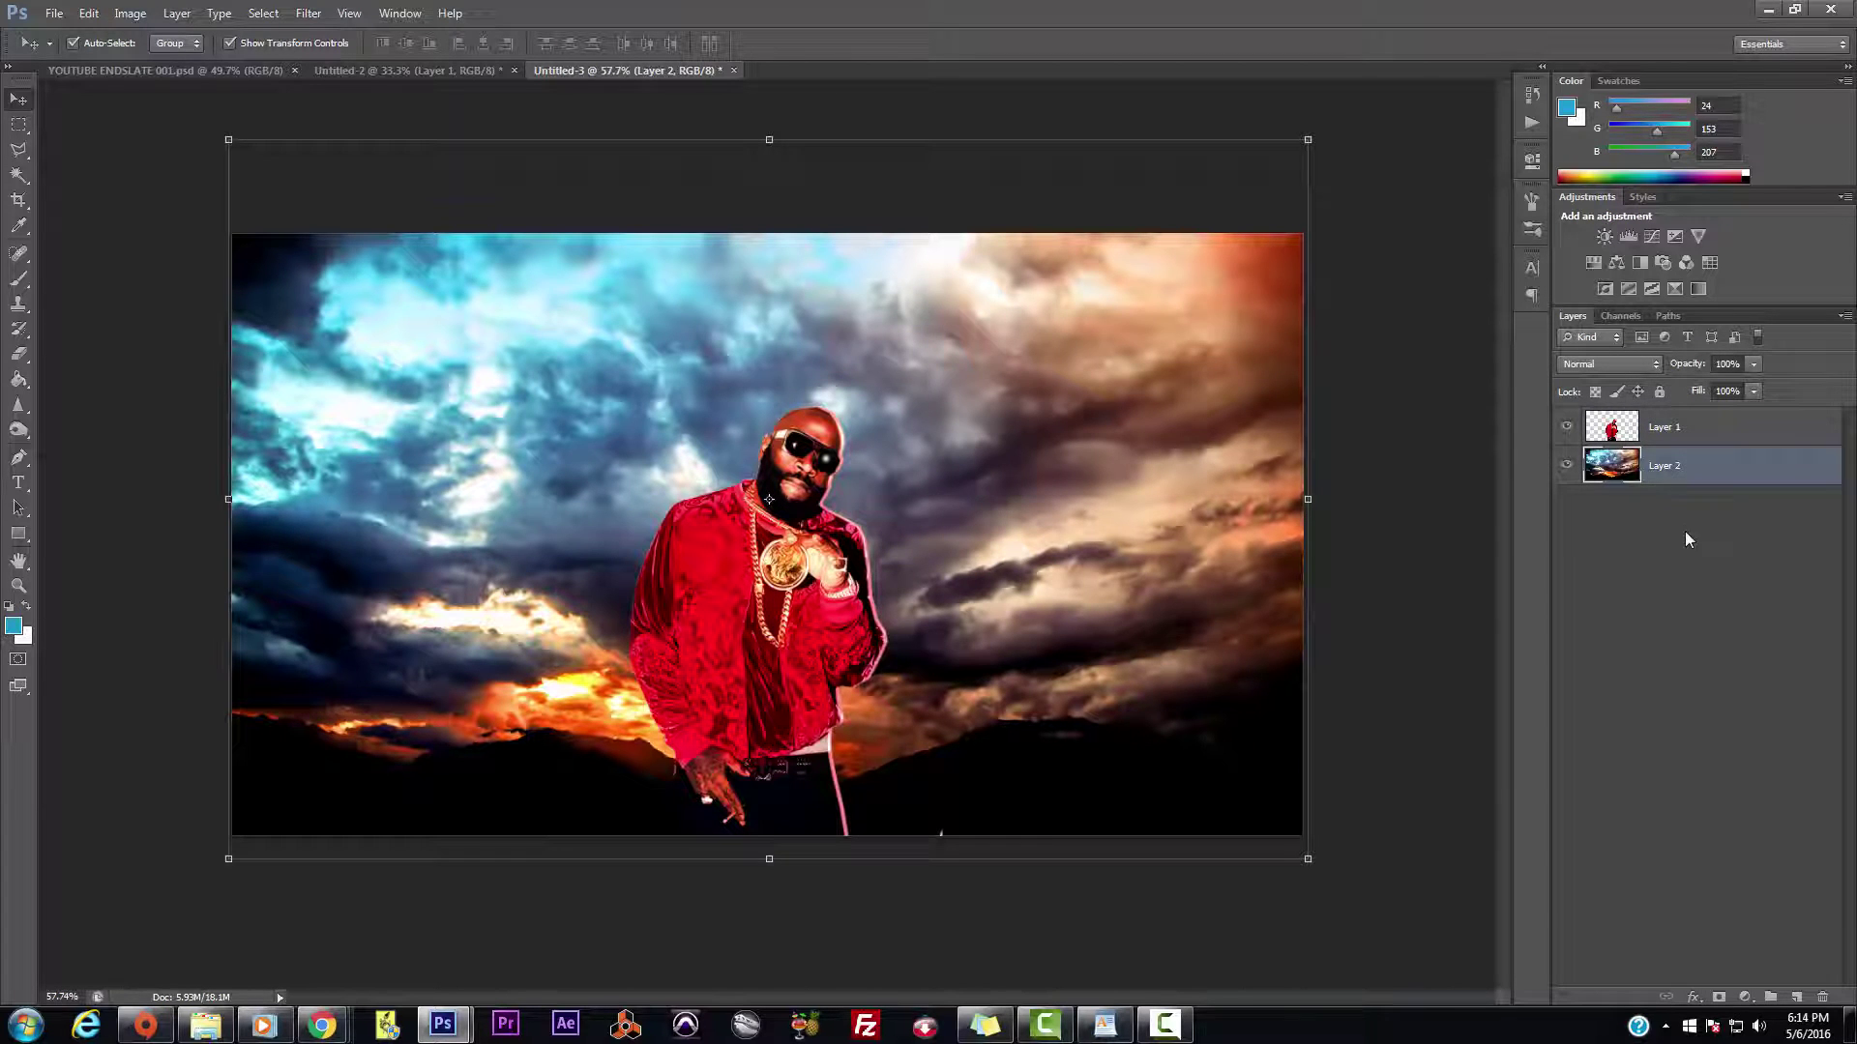
# Step: Add a new empty layer above the man's layer and set its blend mode to Screen
pyautogui.click(1691, 429)
pyautogui.click(1795, 997)
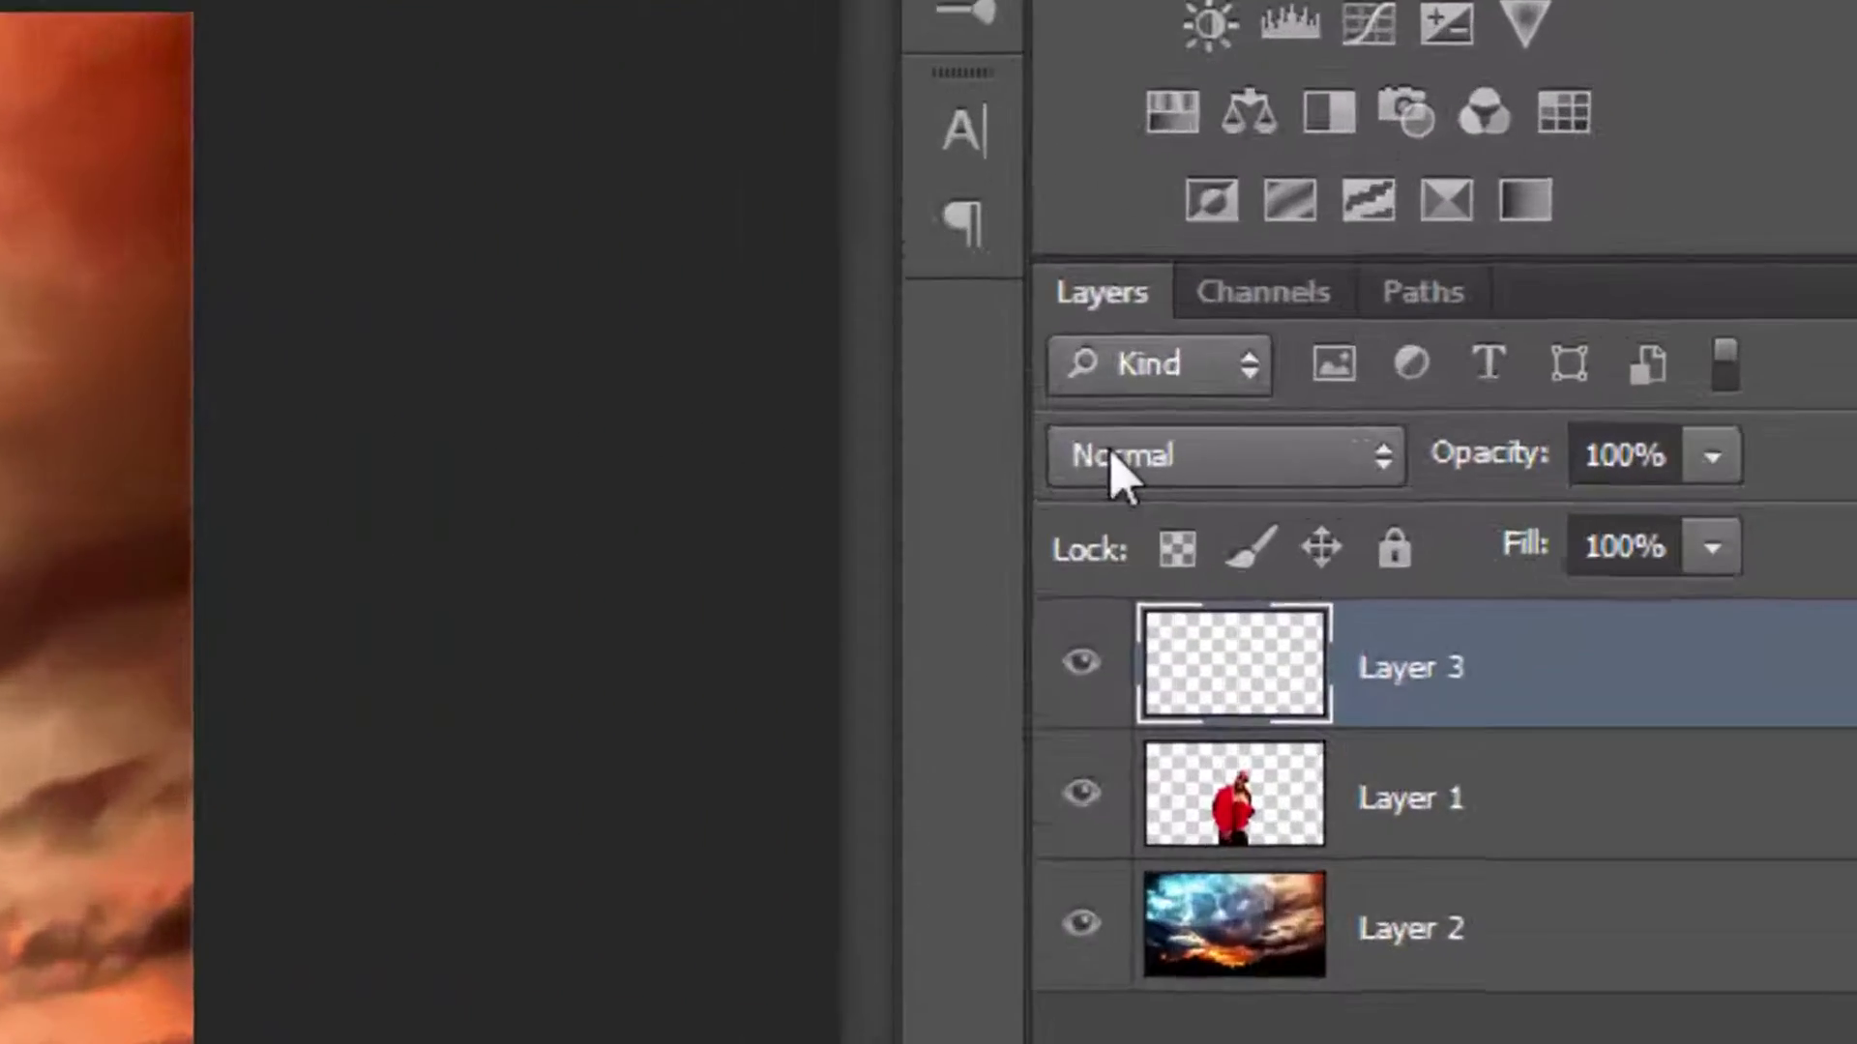
pyautogui.click(1383, 333)
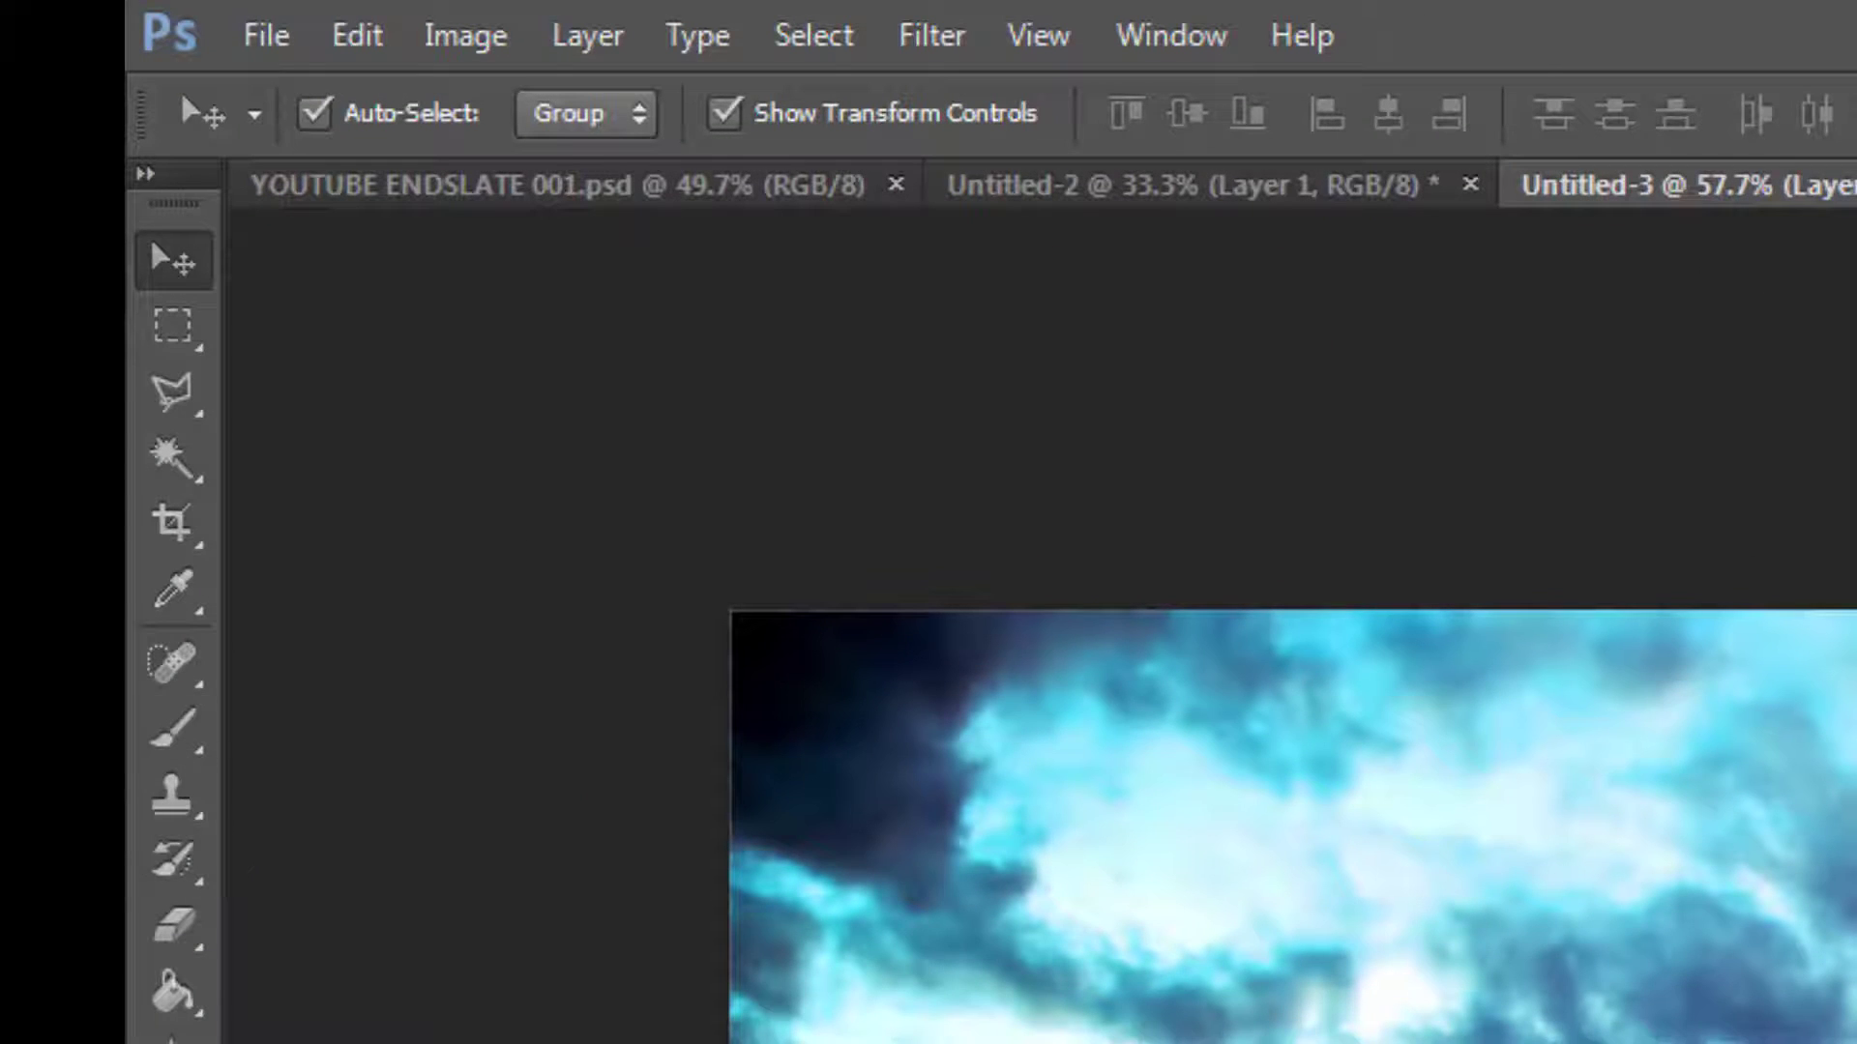
# Step: Choose the Brush tool with the first soft round preset at 0% hardness and reduce the brush size
pyautogui.click(183, 730)
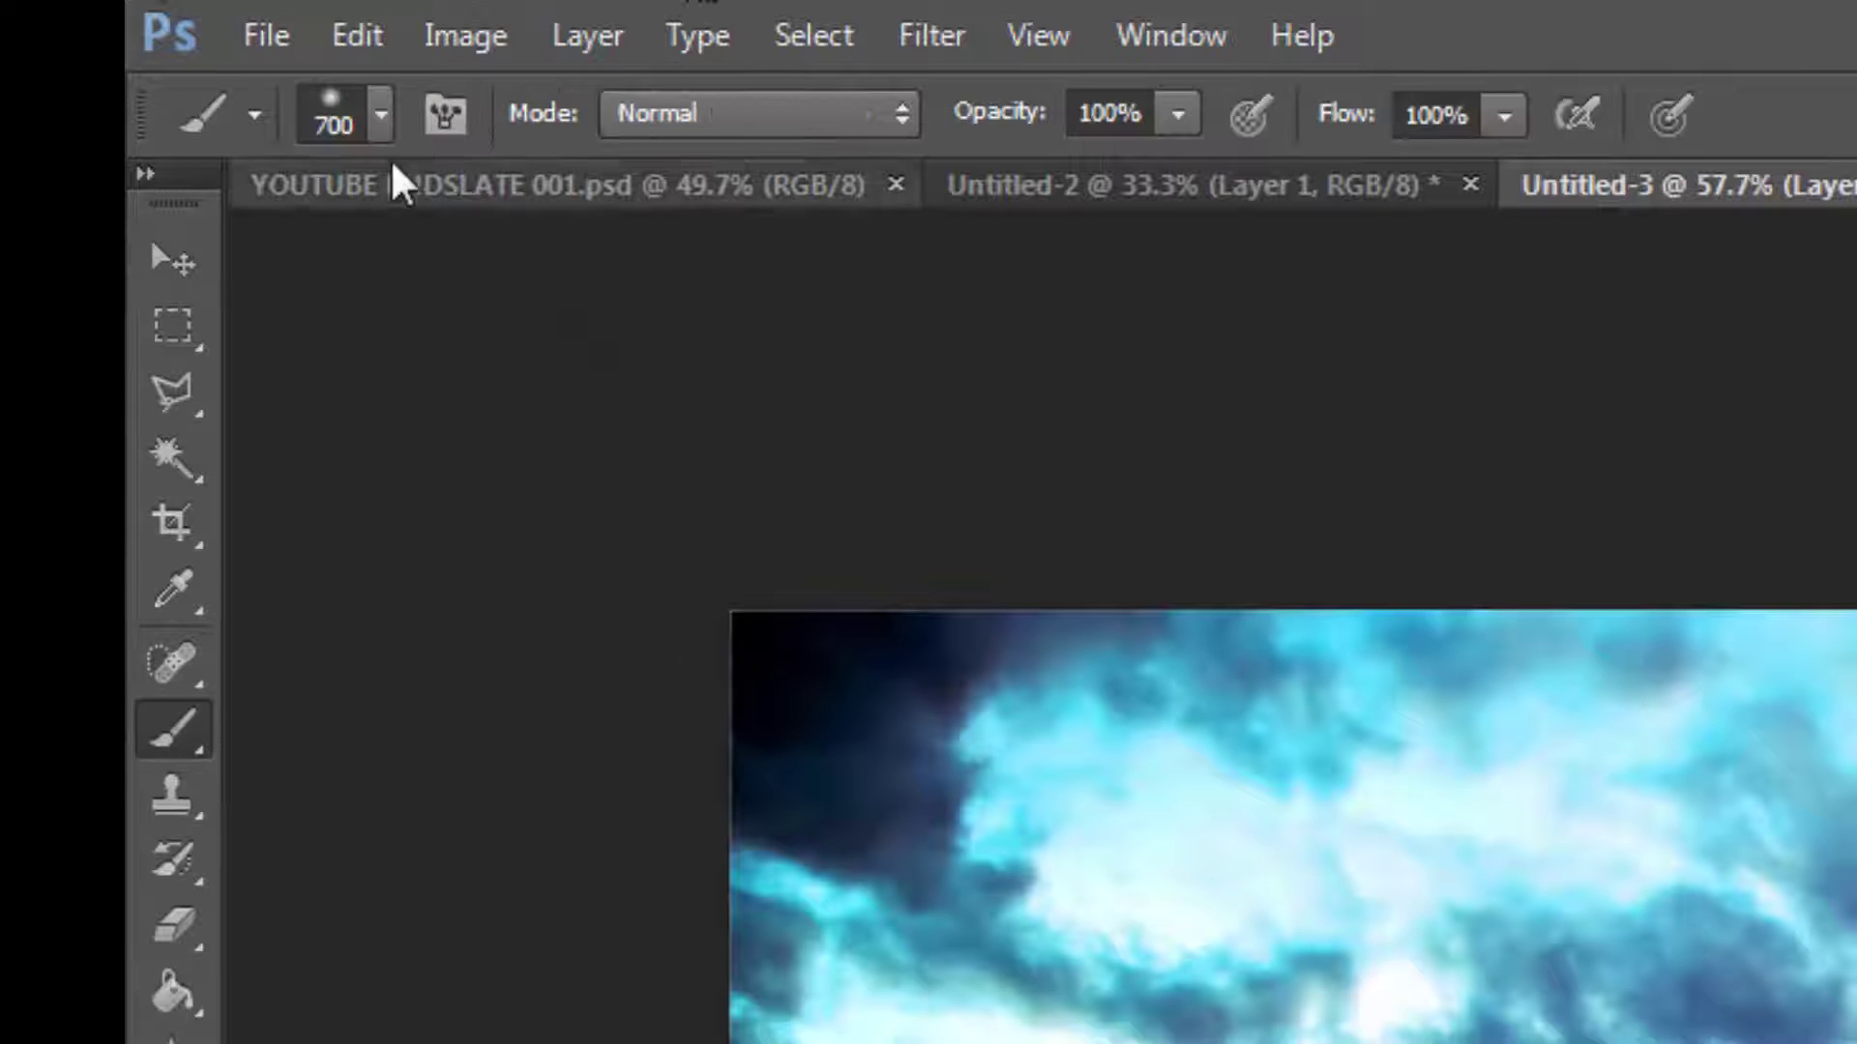
pyautogui.click(381, 116)
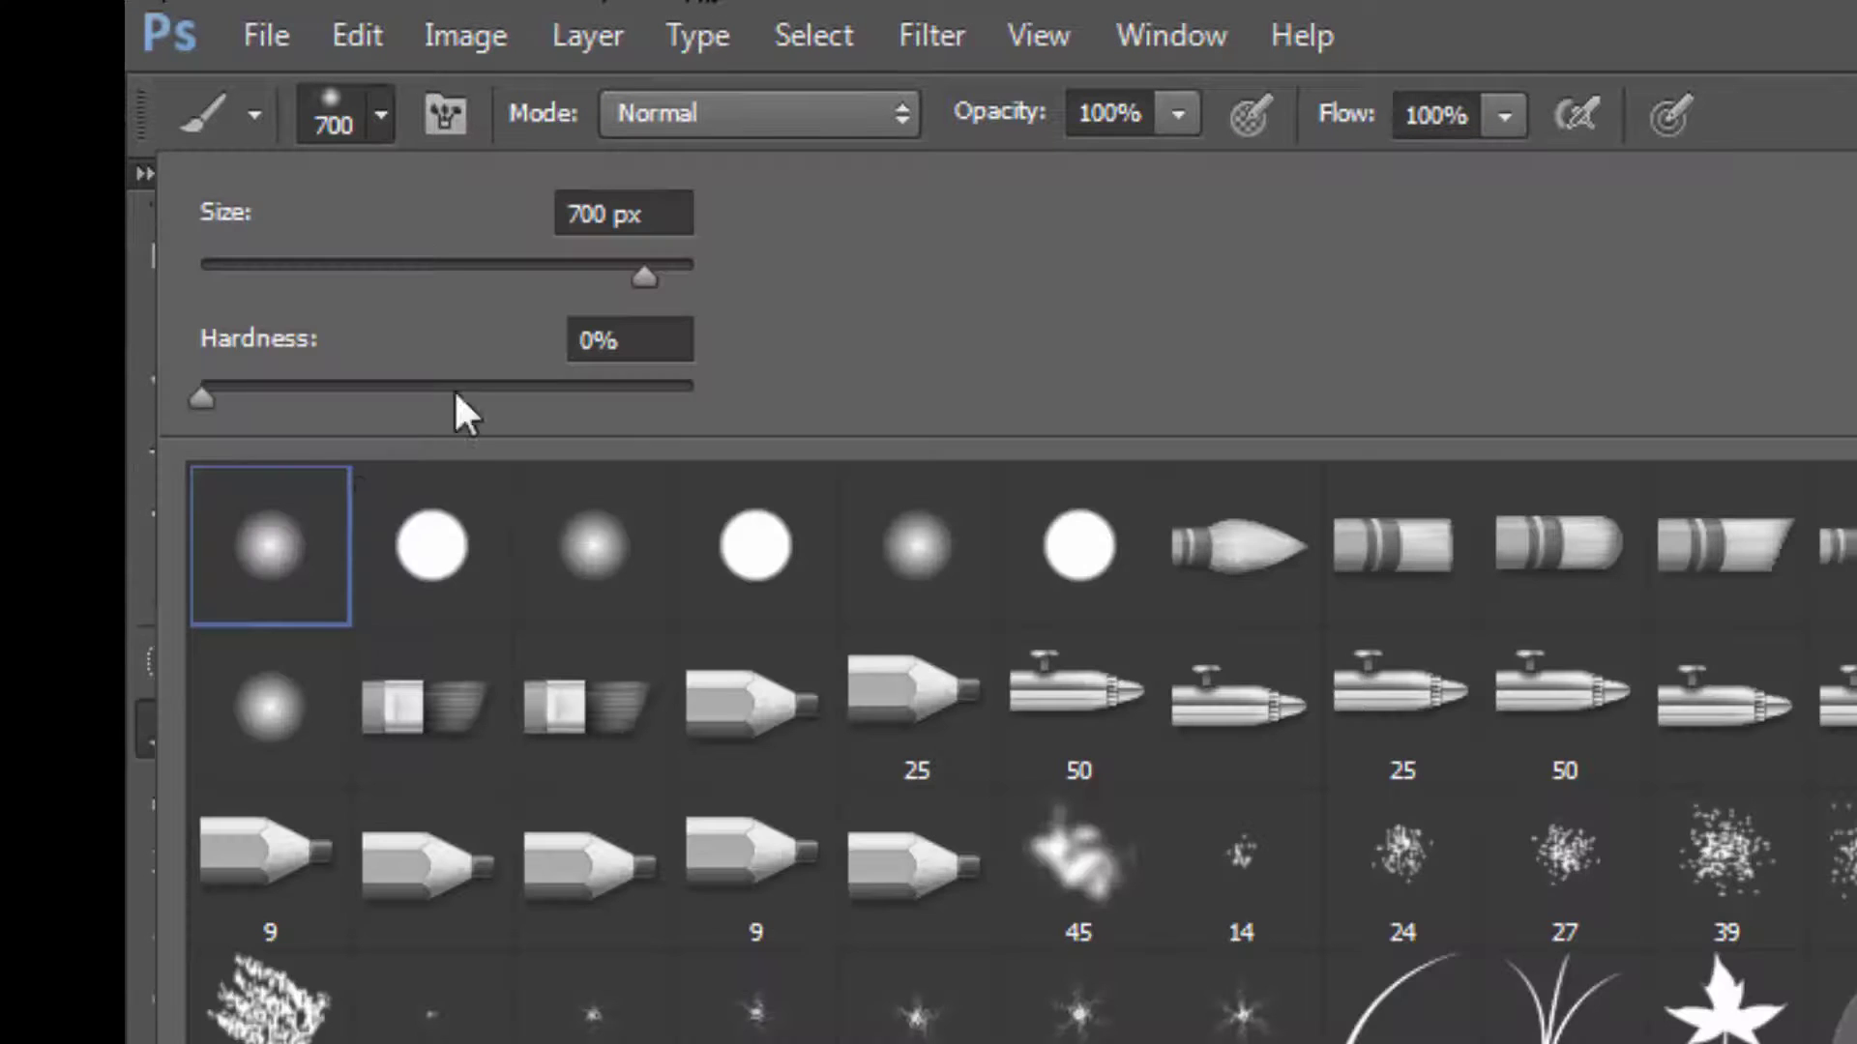
pyautogui.doubleClick(287, 560)
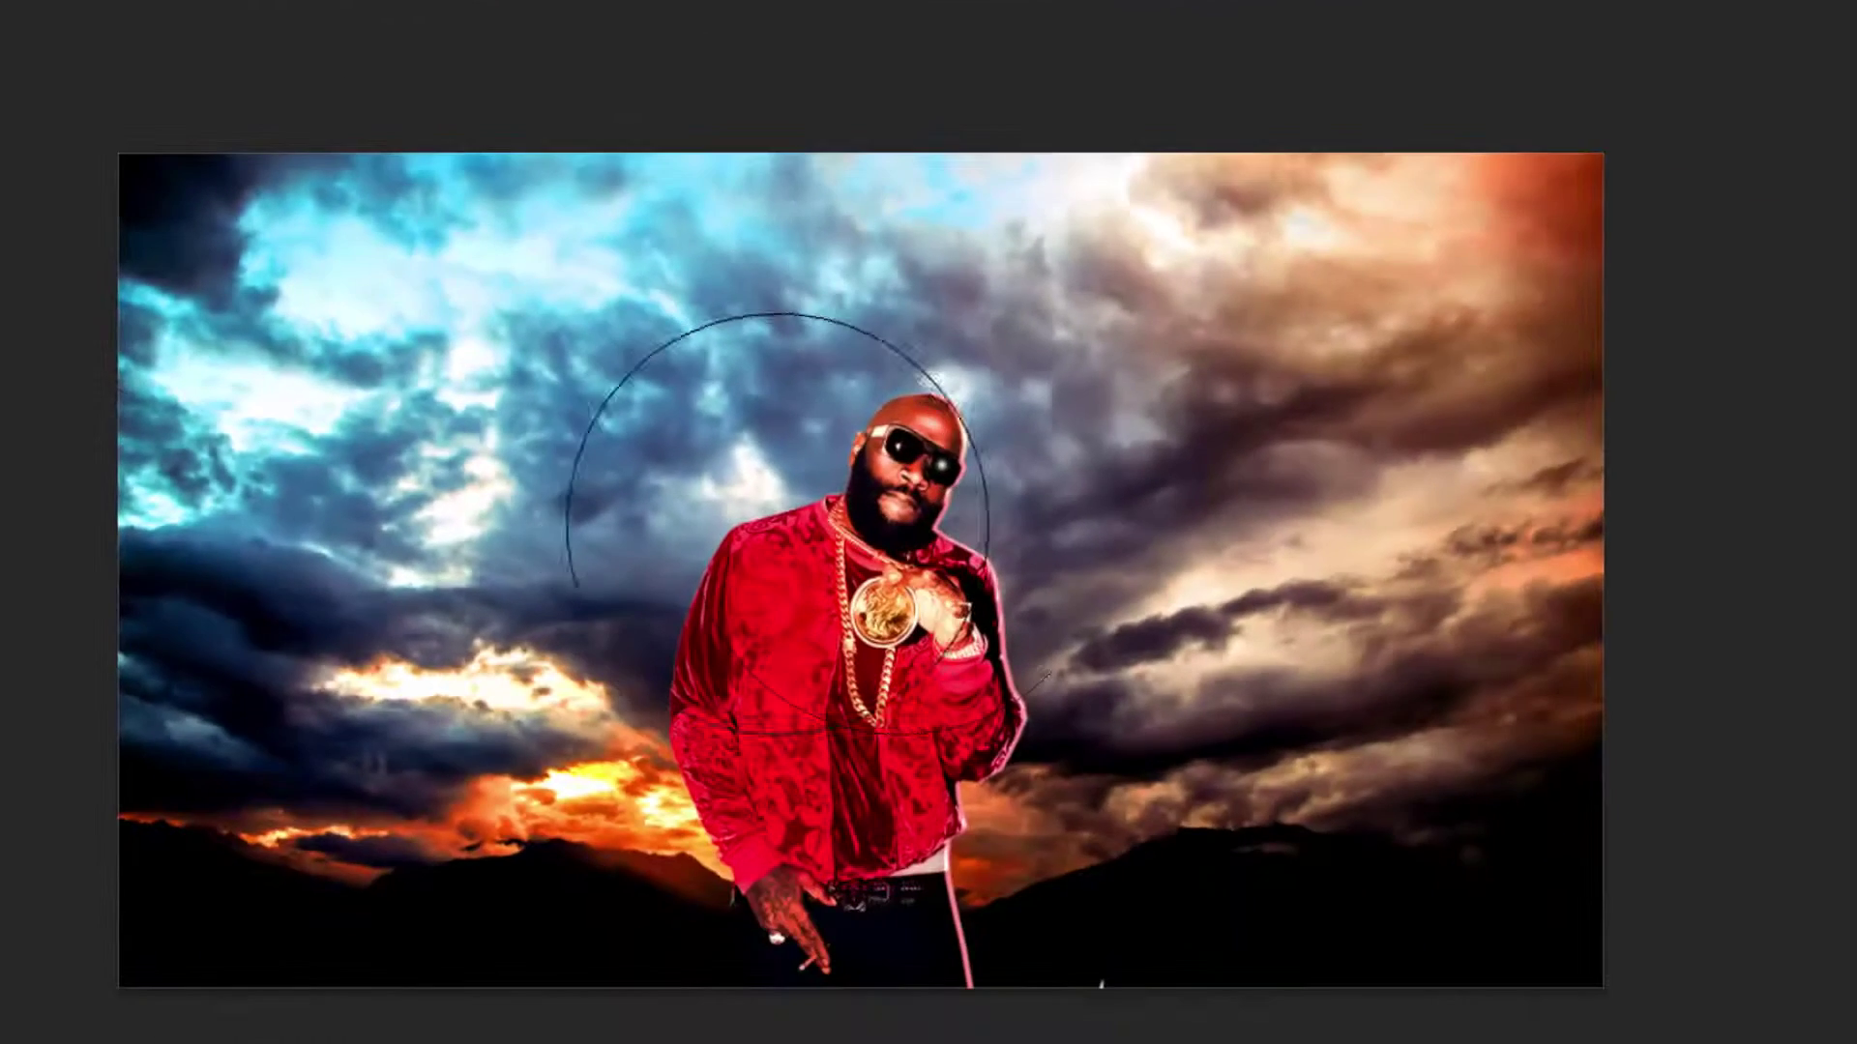
pyautogui.press('[')
pyautogui.press('[')
pyautogui.press('[')
pyautogui.press('[')
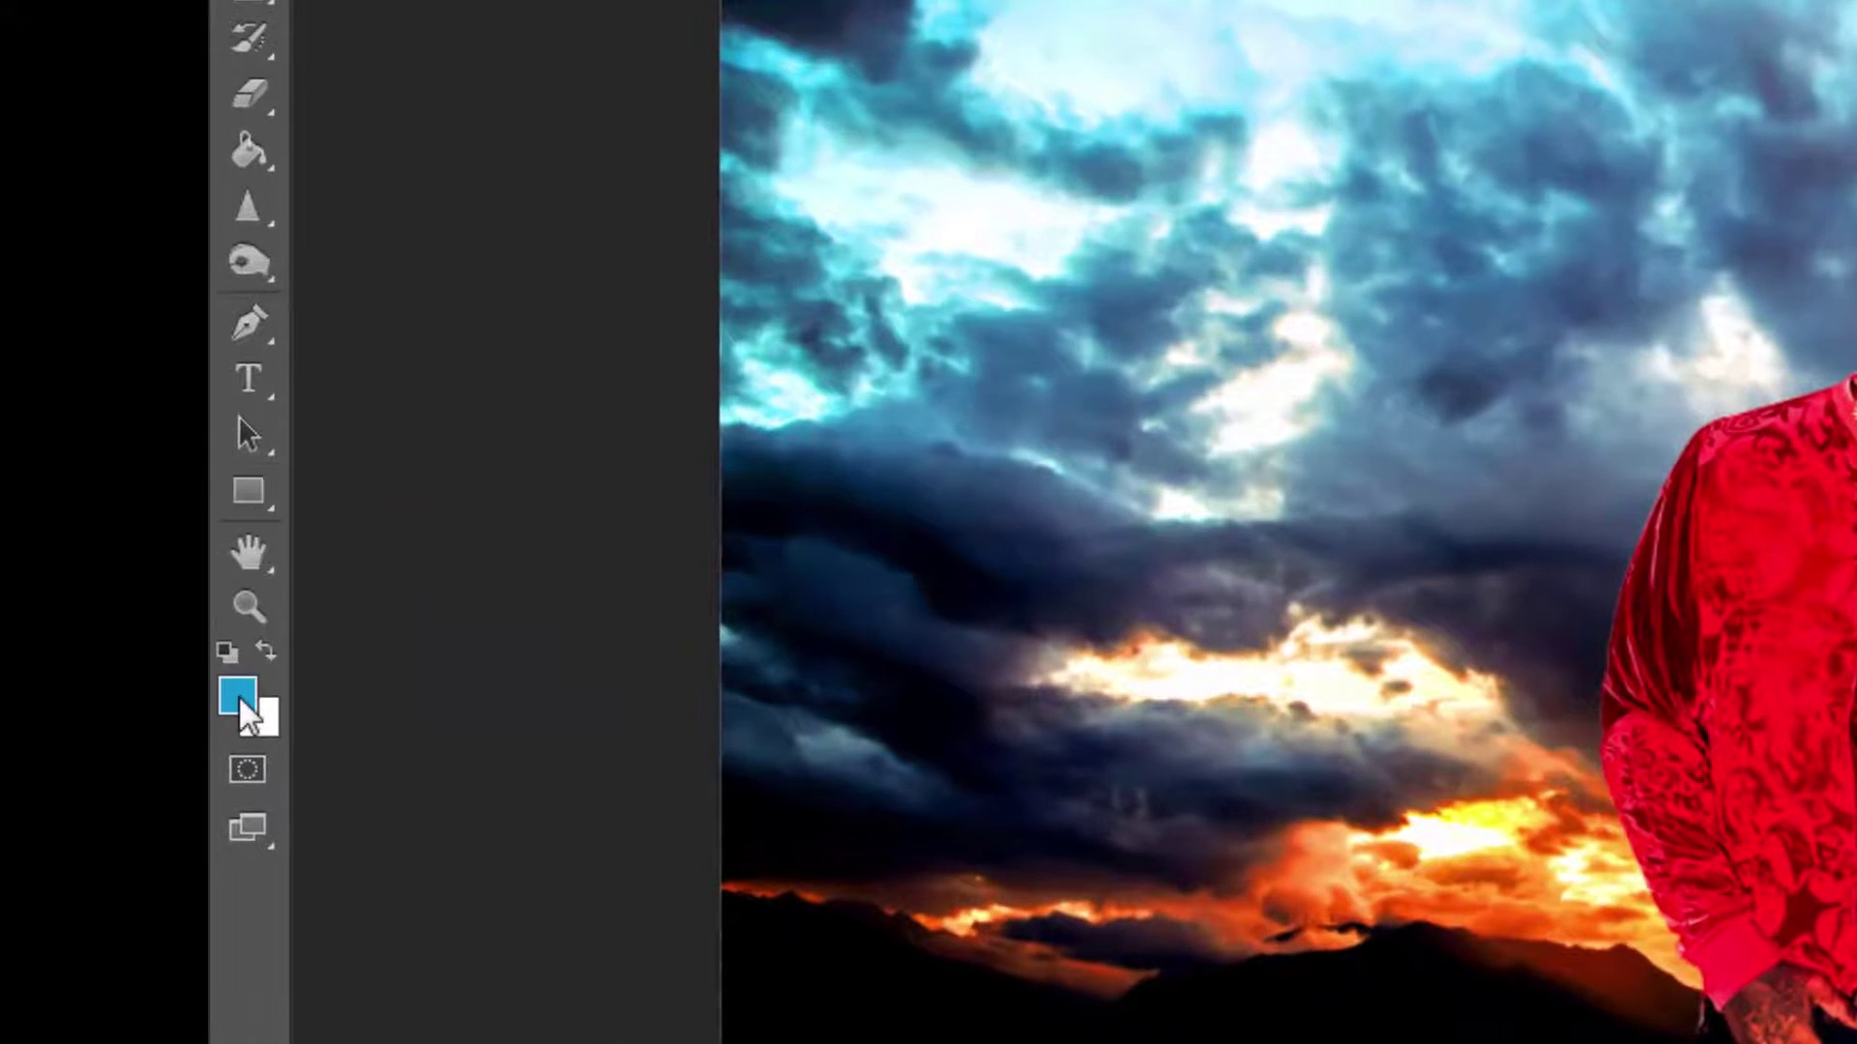
# Step: Confirm blue 1899cf as the foreground color and activate the Brush tool for painting on the Screen layer
pyautogui.click(241, 706)
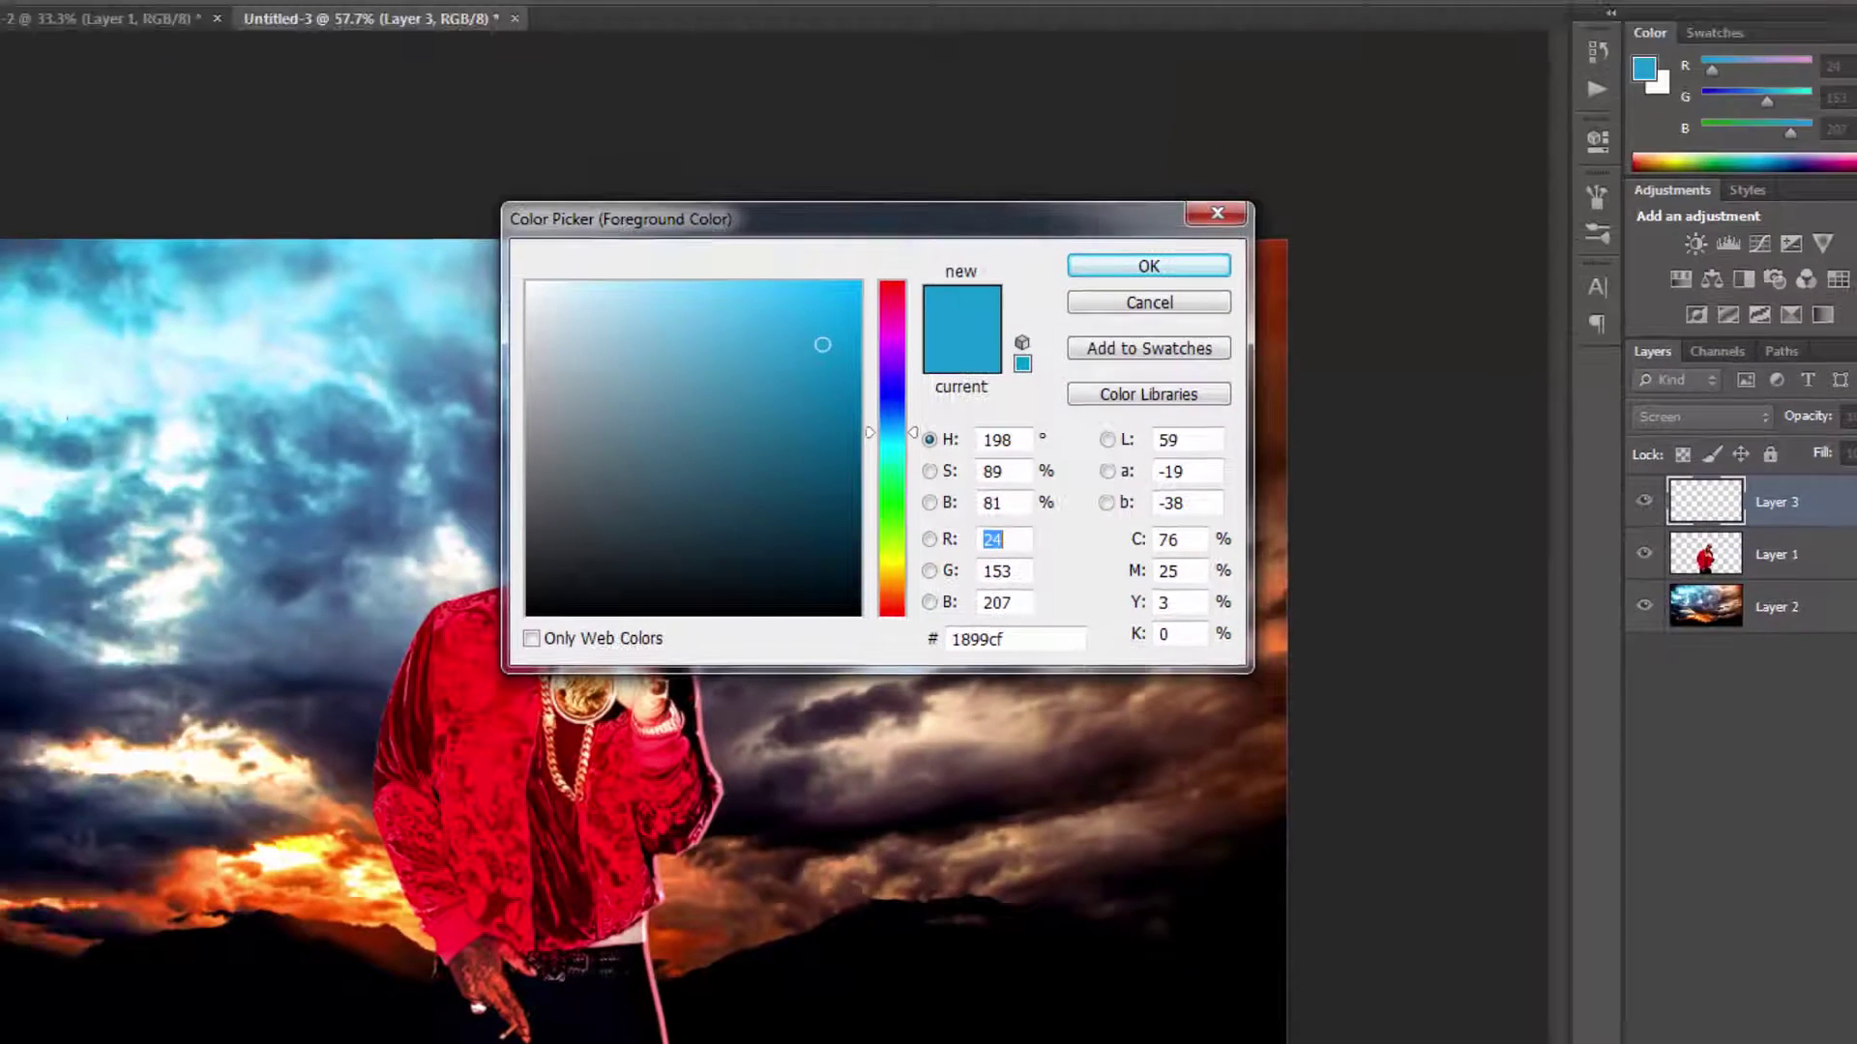
pyautogui.click(1148, 266)
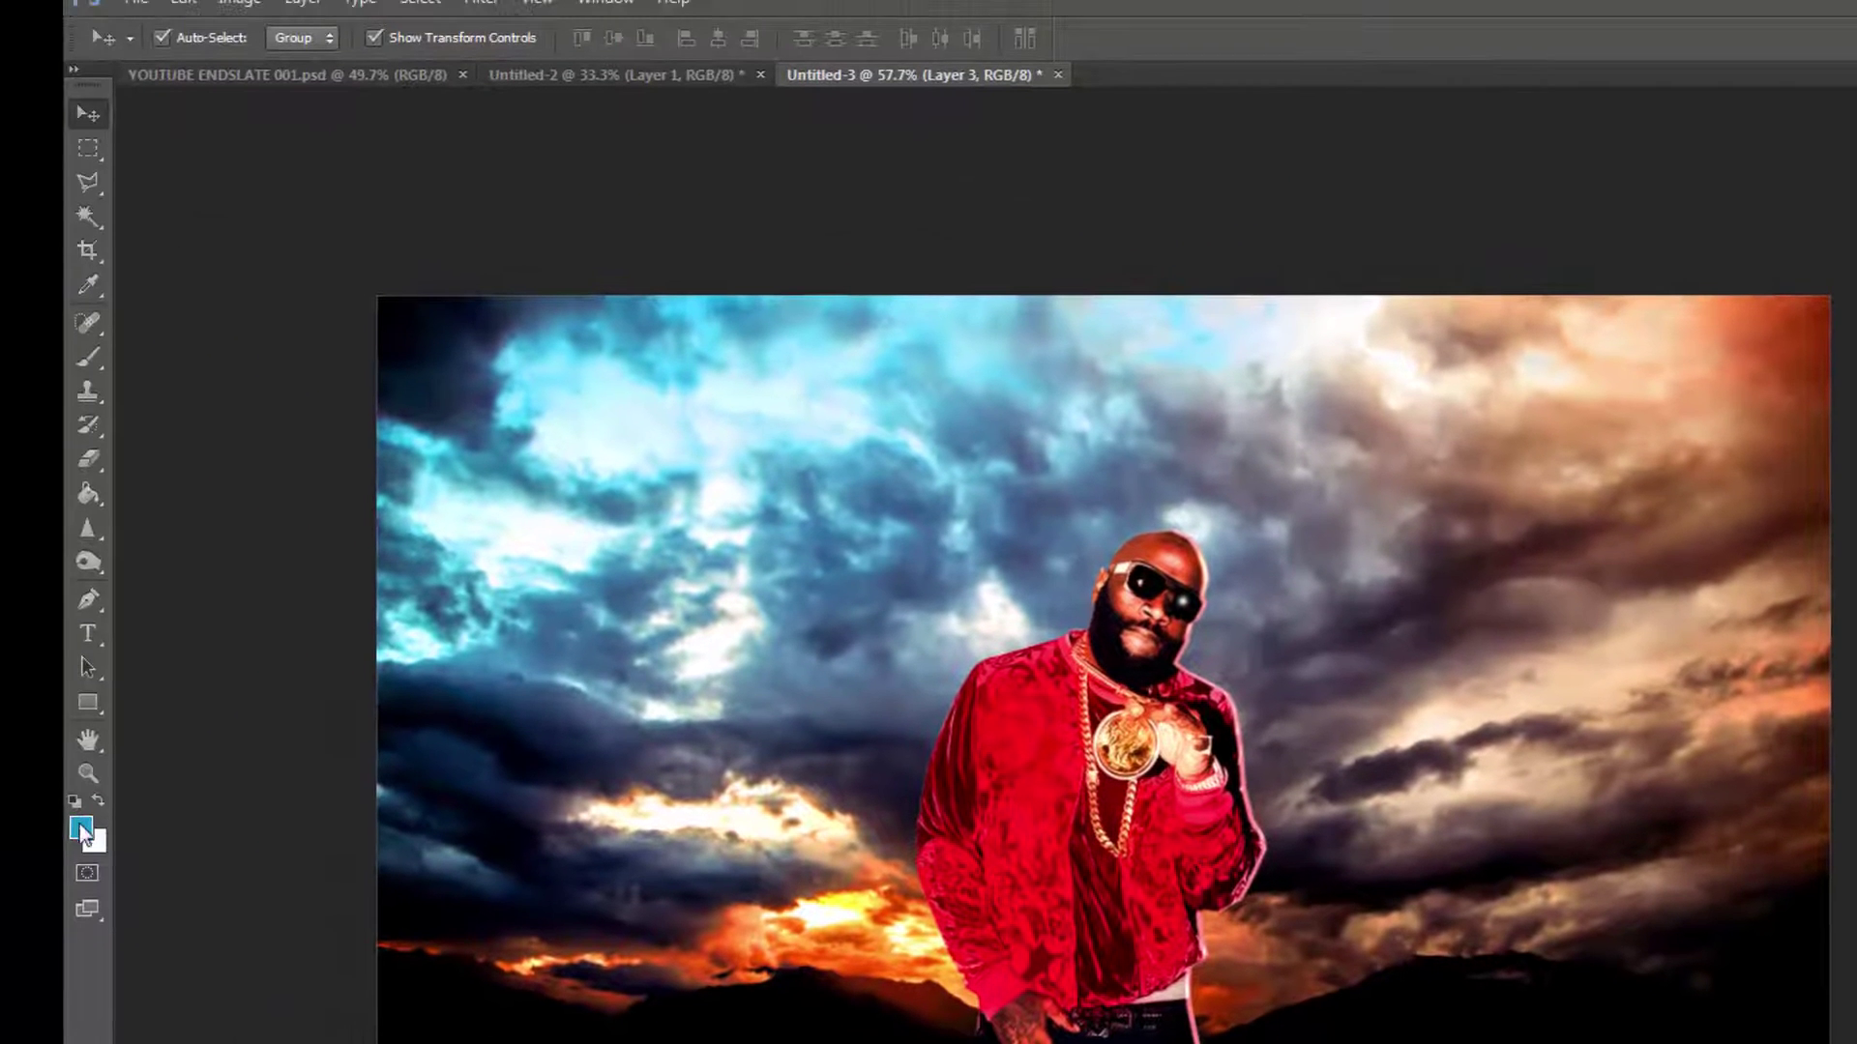
pyautogui.click(109, 824)
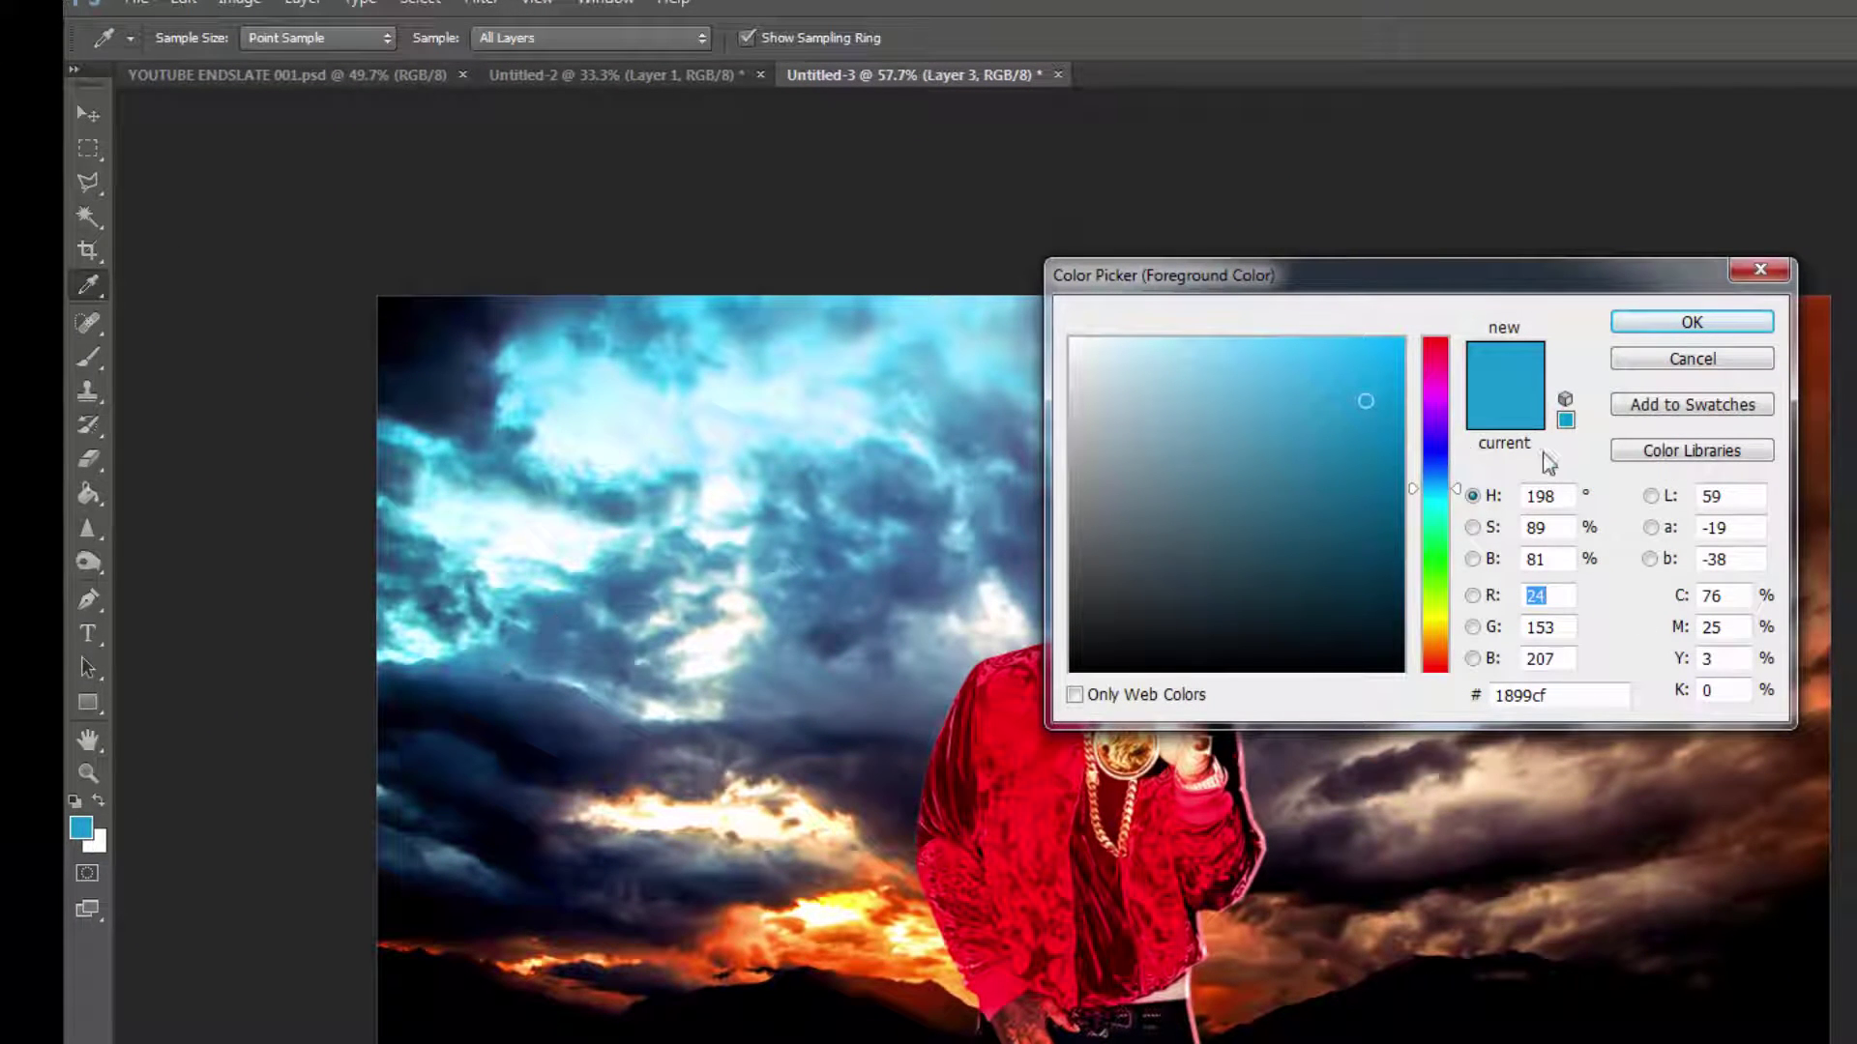
pyautogui.click(1622, 325)
pyautogui.click(89, 356)
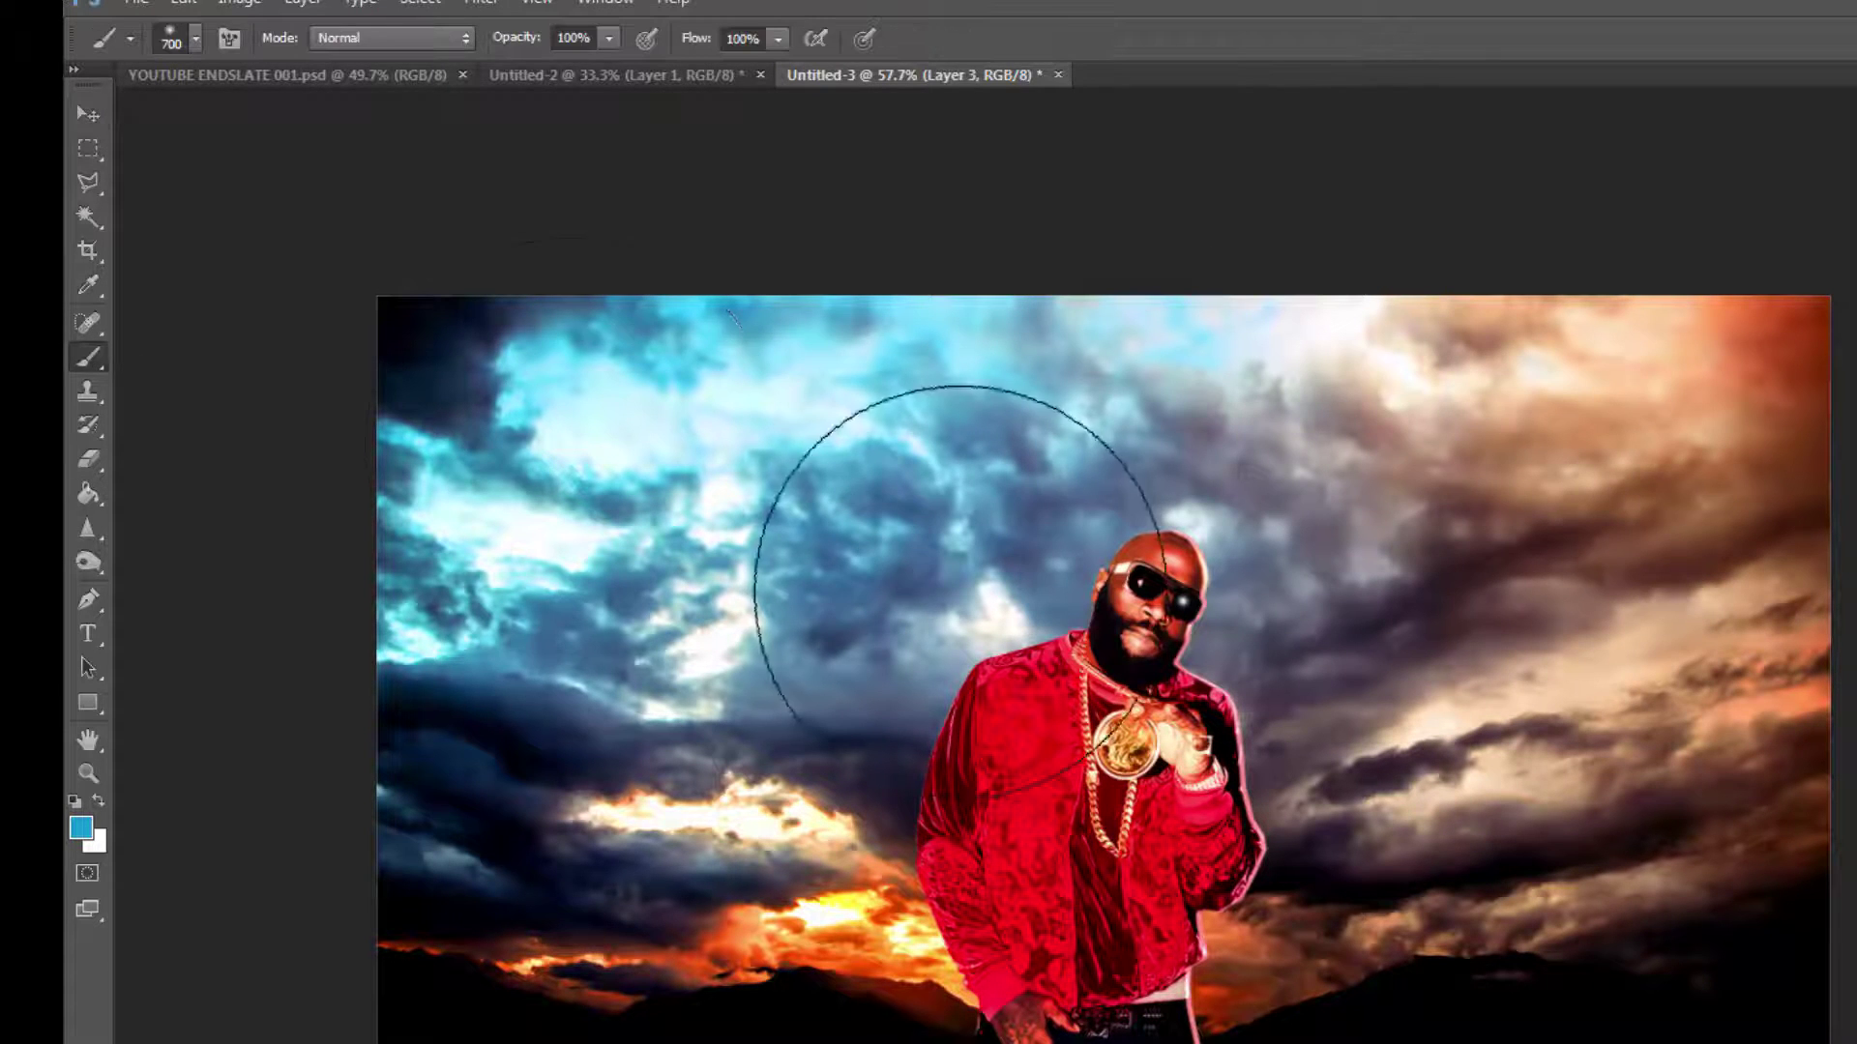
# Step: Adjust the soft brush to 250 px and paint blue light beside and over the man's shoulder on the Screen layer
pyautogui.press('[')
pyautogui.press('[')
pyautogui.press('[')
pyautogui.press('[')
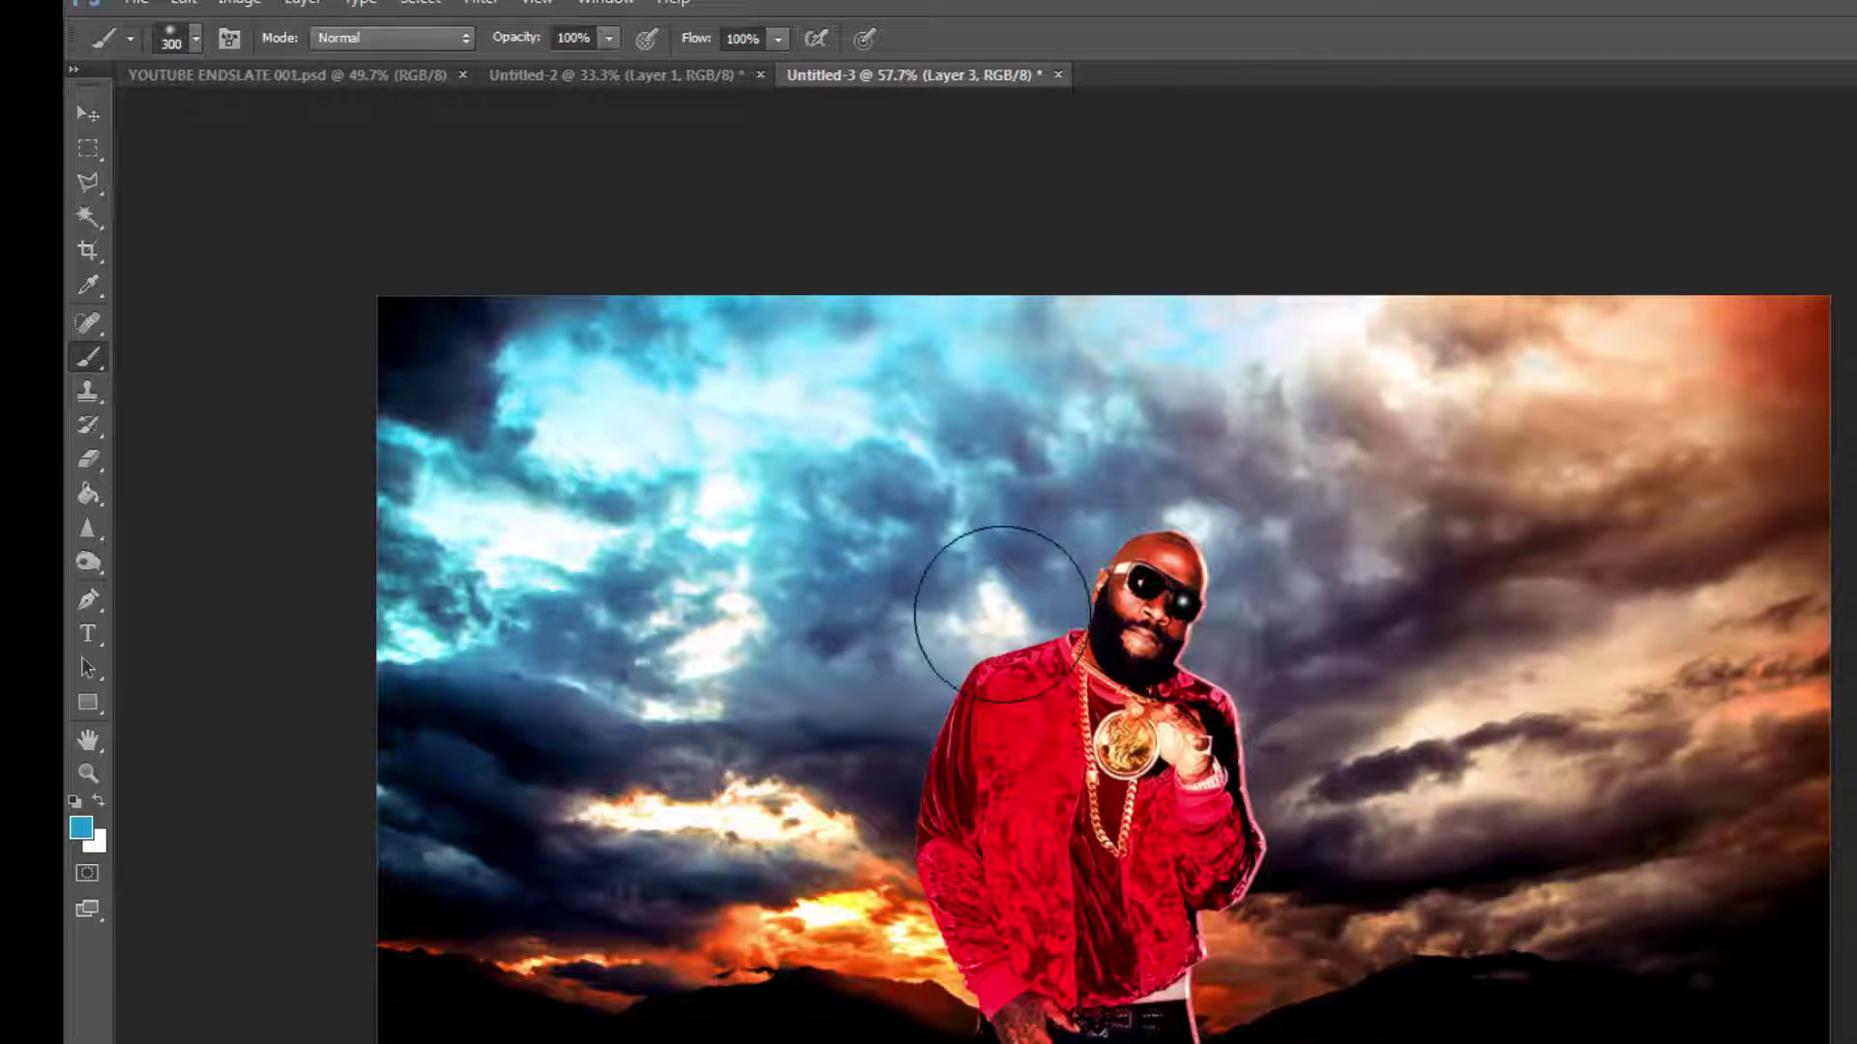
pyautogui.press(']')
pyautogui.press(']')
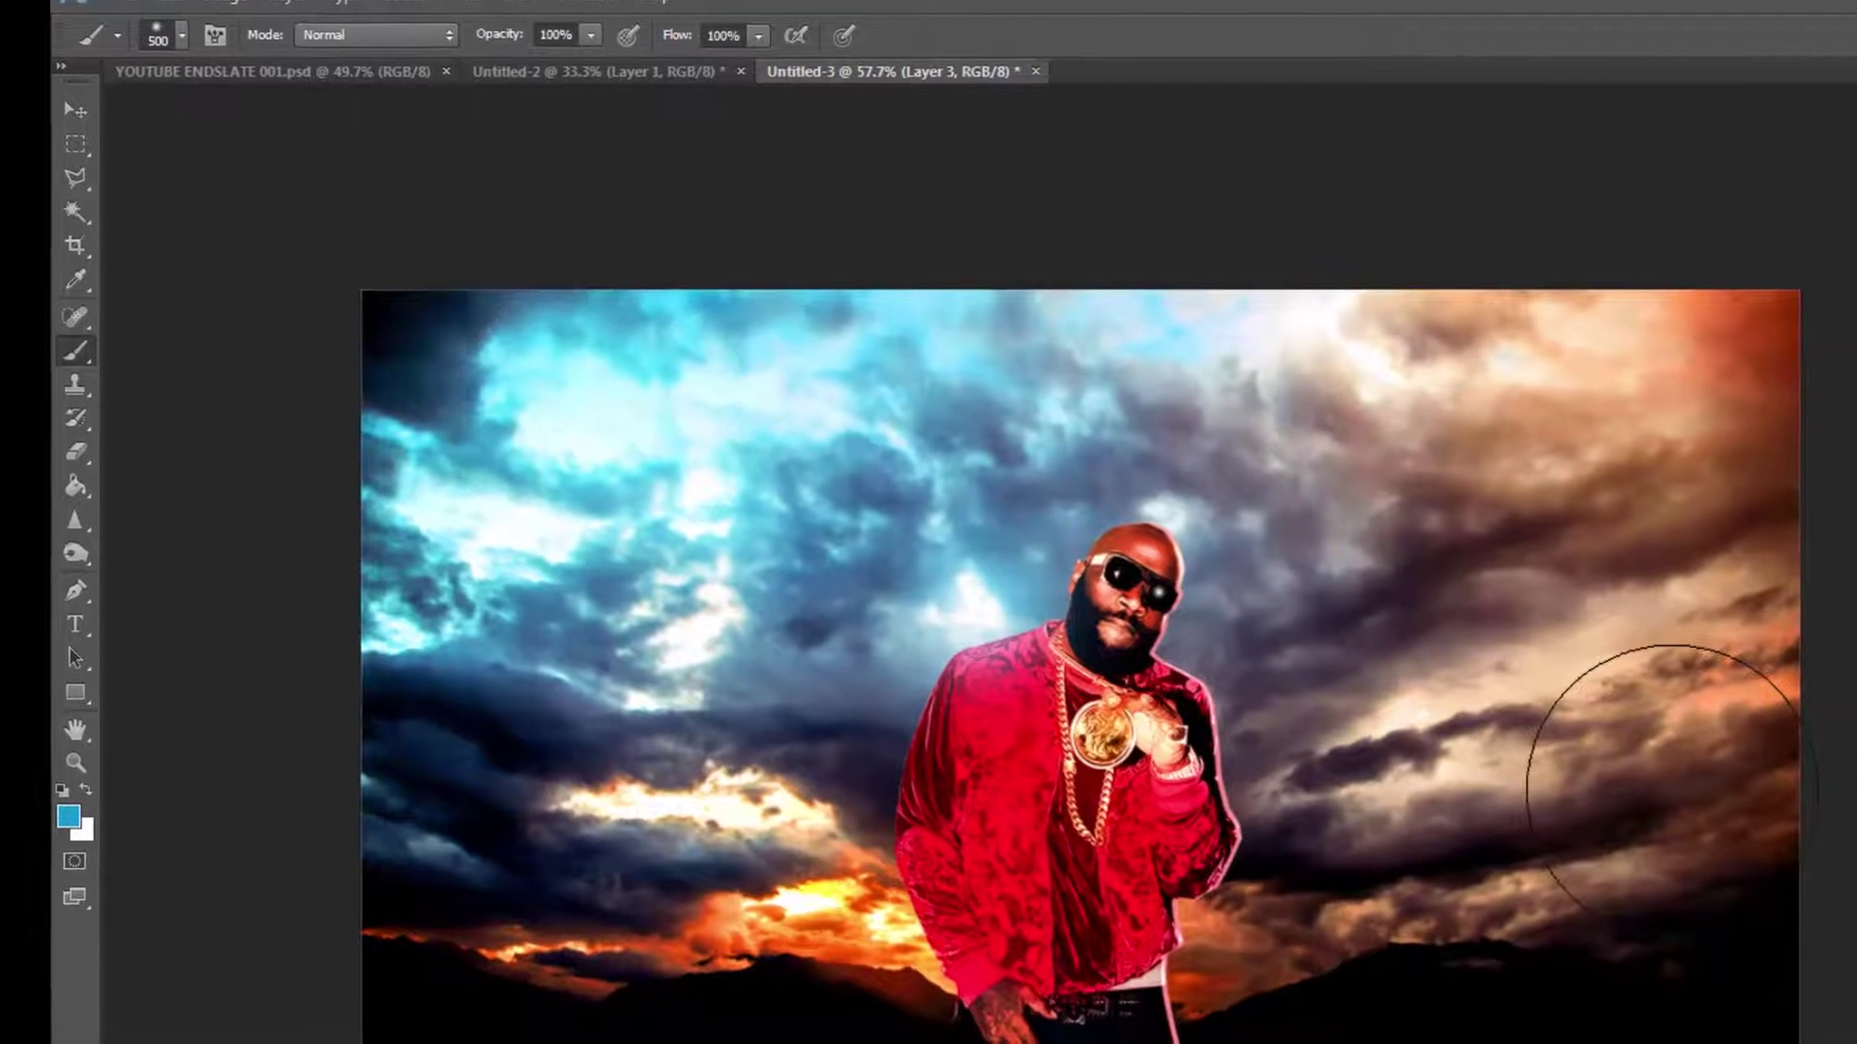
pyautogui.press('[')
pyautogui.press('[')
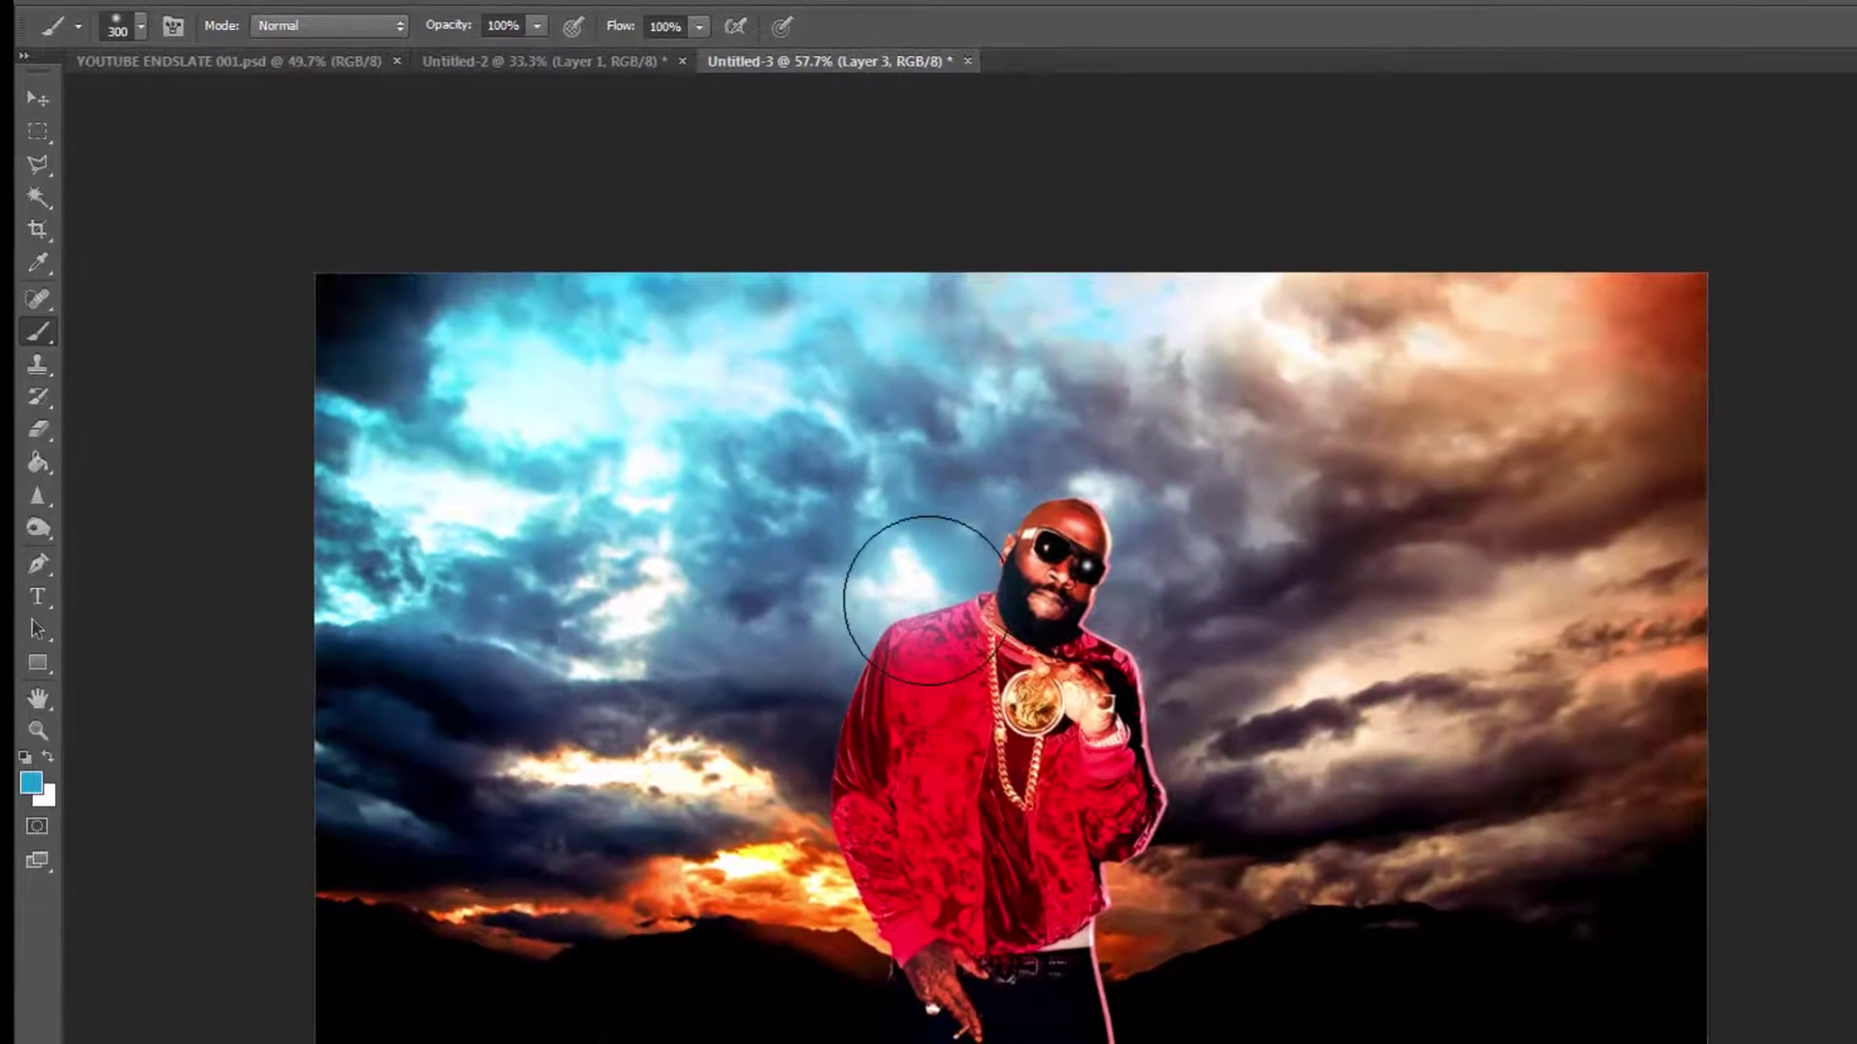
pyautogui.press('[')
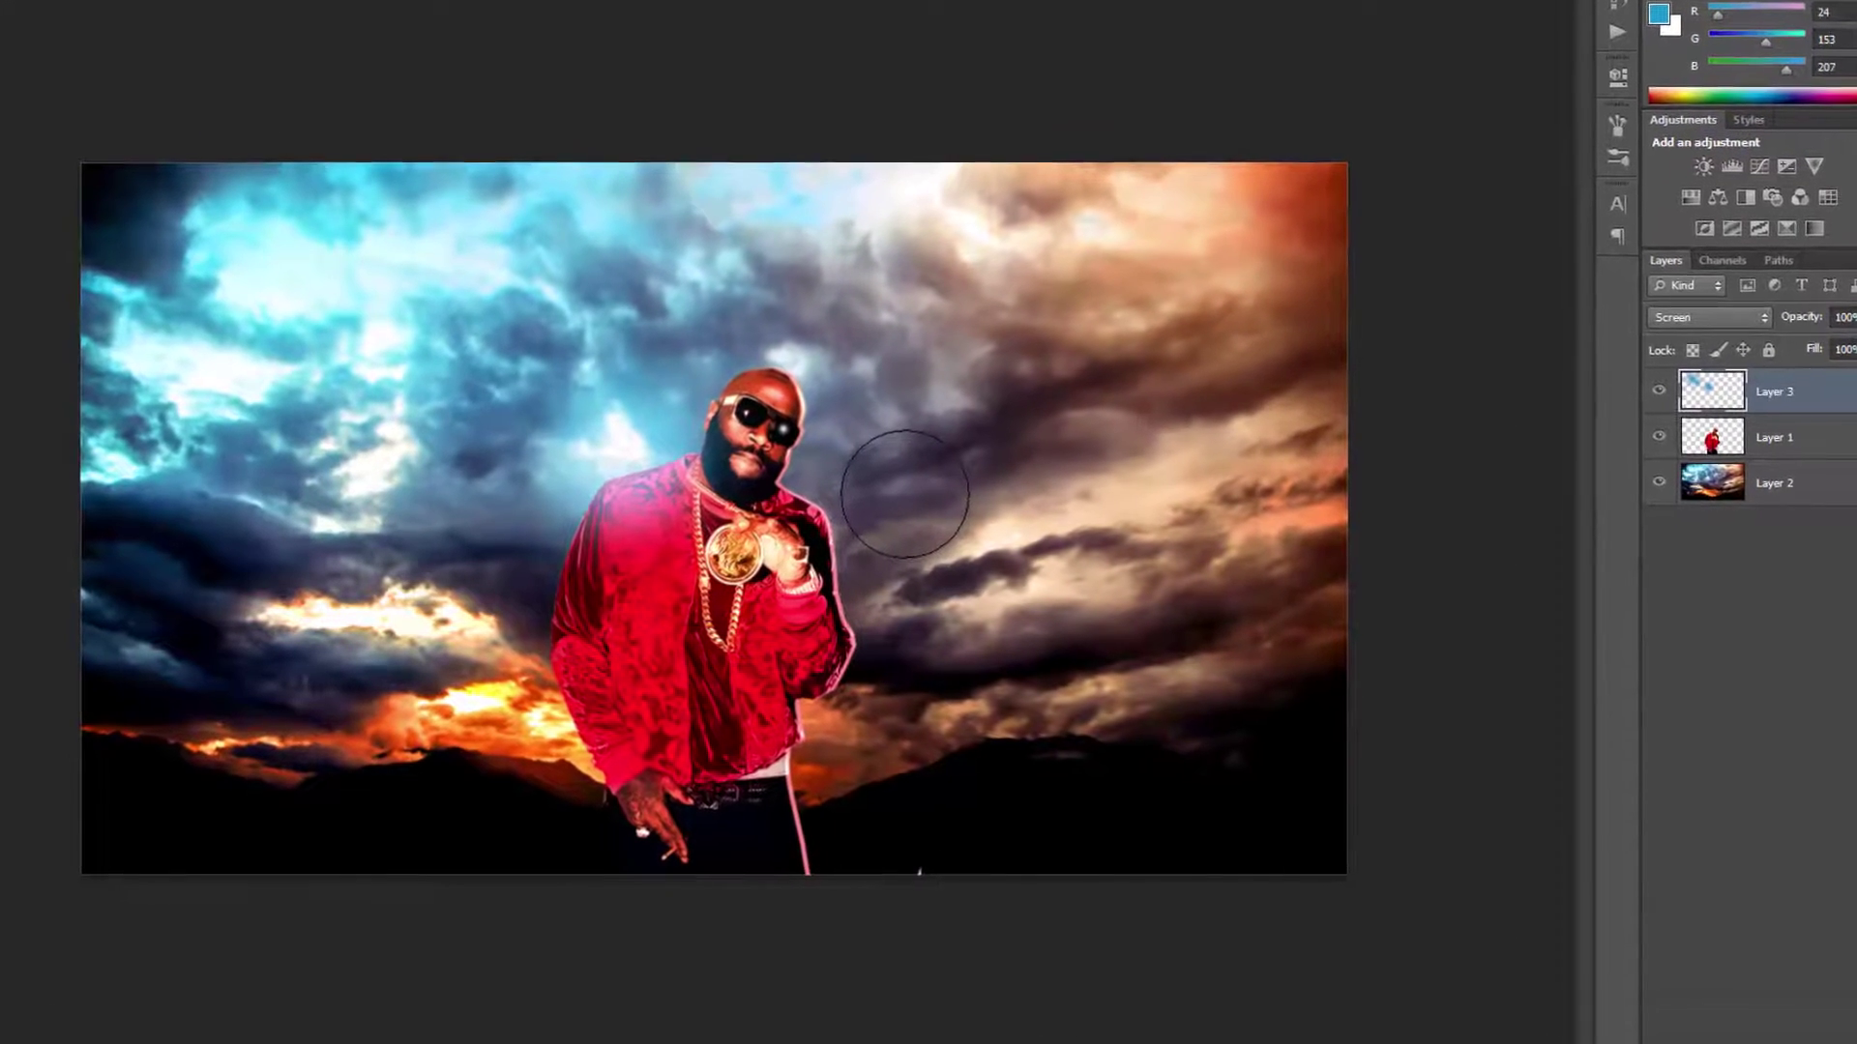
# Step: Add a new empty layer directly above the man's layer, below the blue light layer
pyautogui.hotkey('alt', '[')
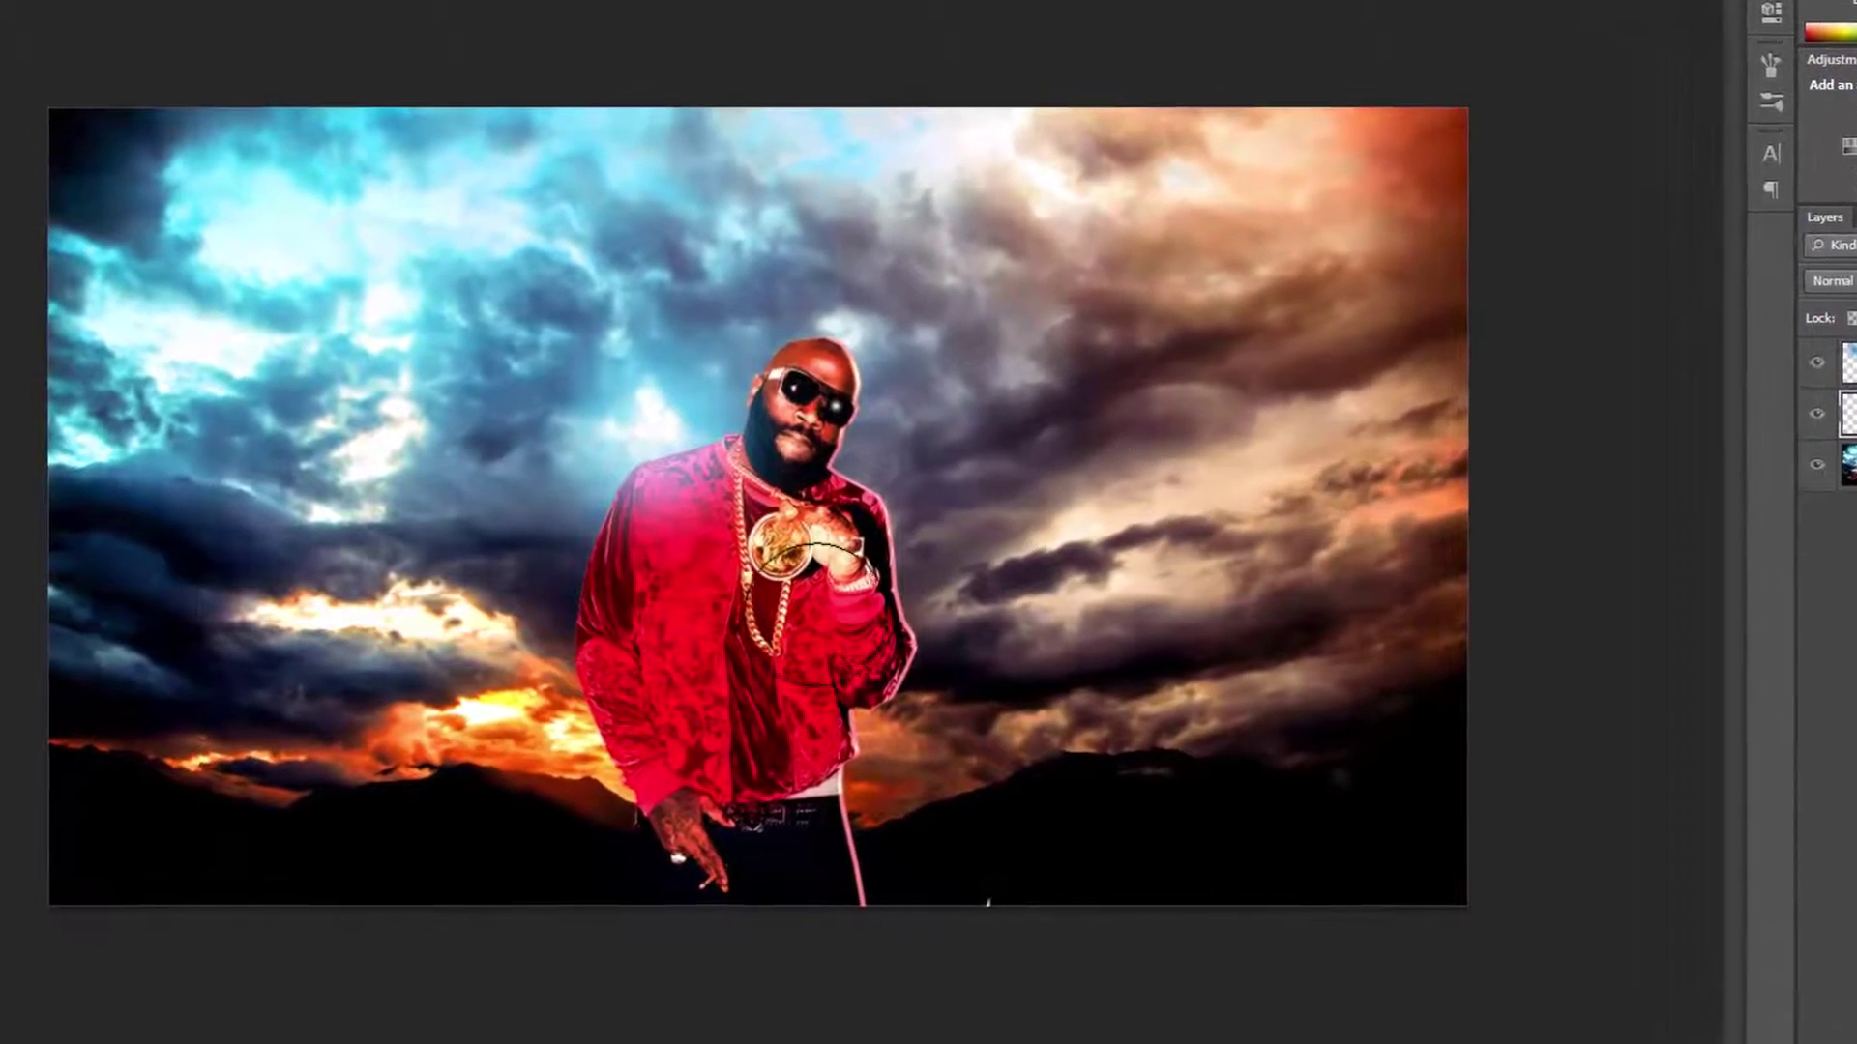
pyautogui.scroll(3, 779, 556)
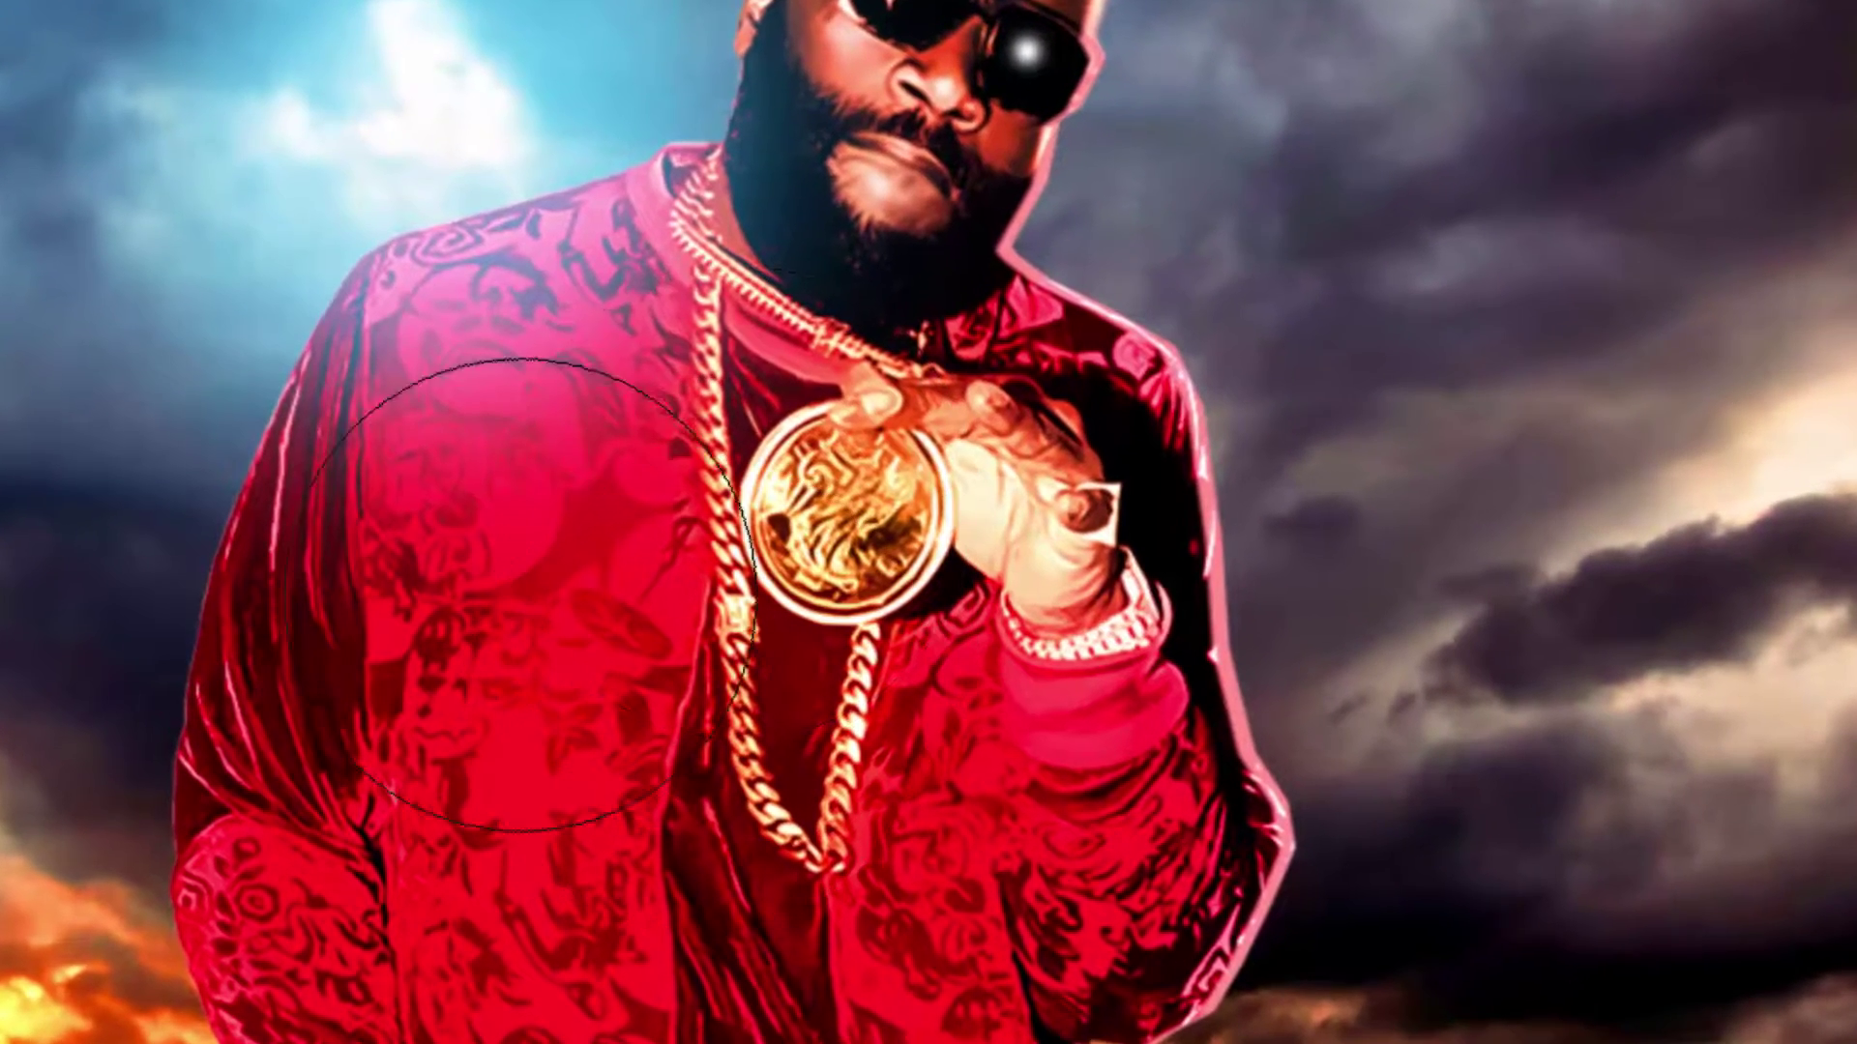
pyautogui.hotkey('ctrl', 't')
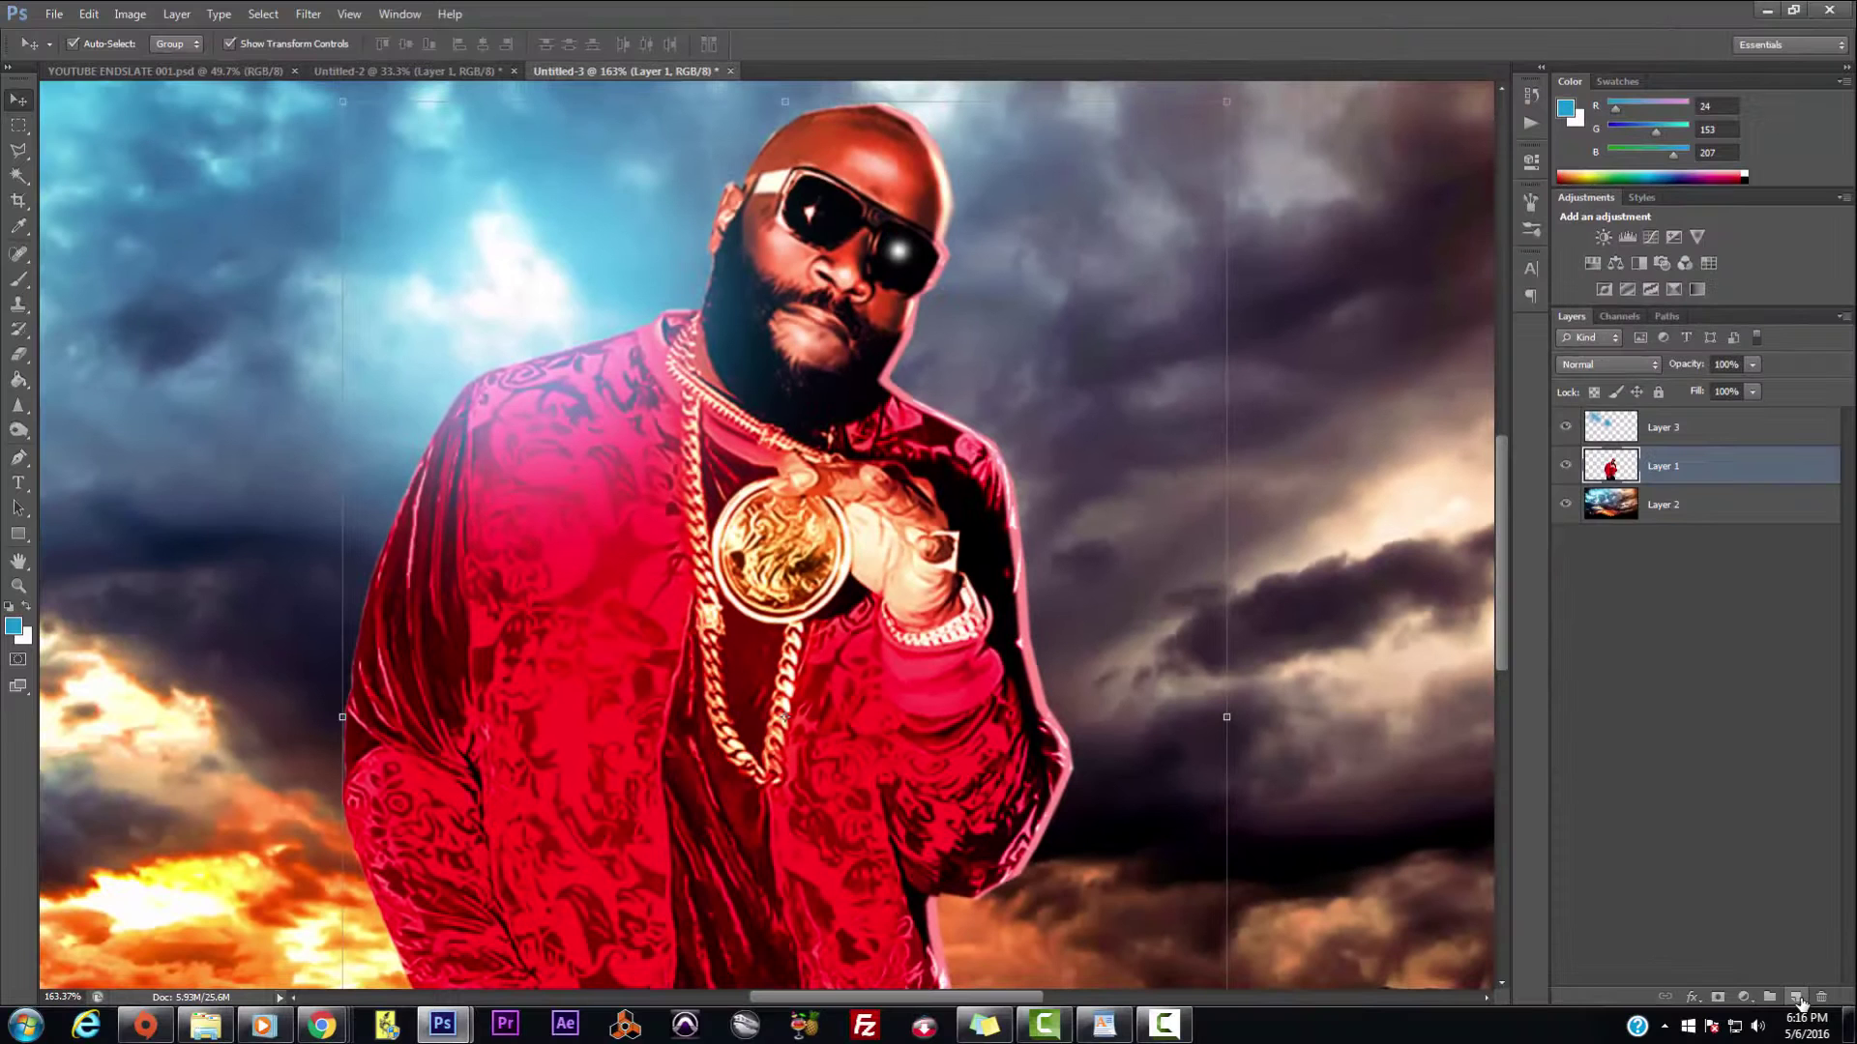
pyautogui.click(1796, 996)
# Step: Set the foreground color to golden orange cf9018
pyautogui.click(12, 626)
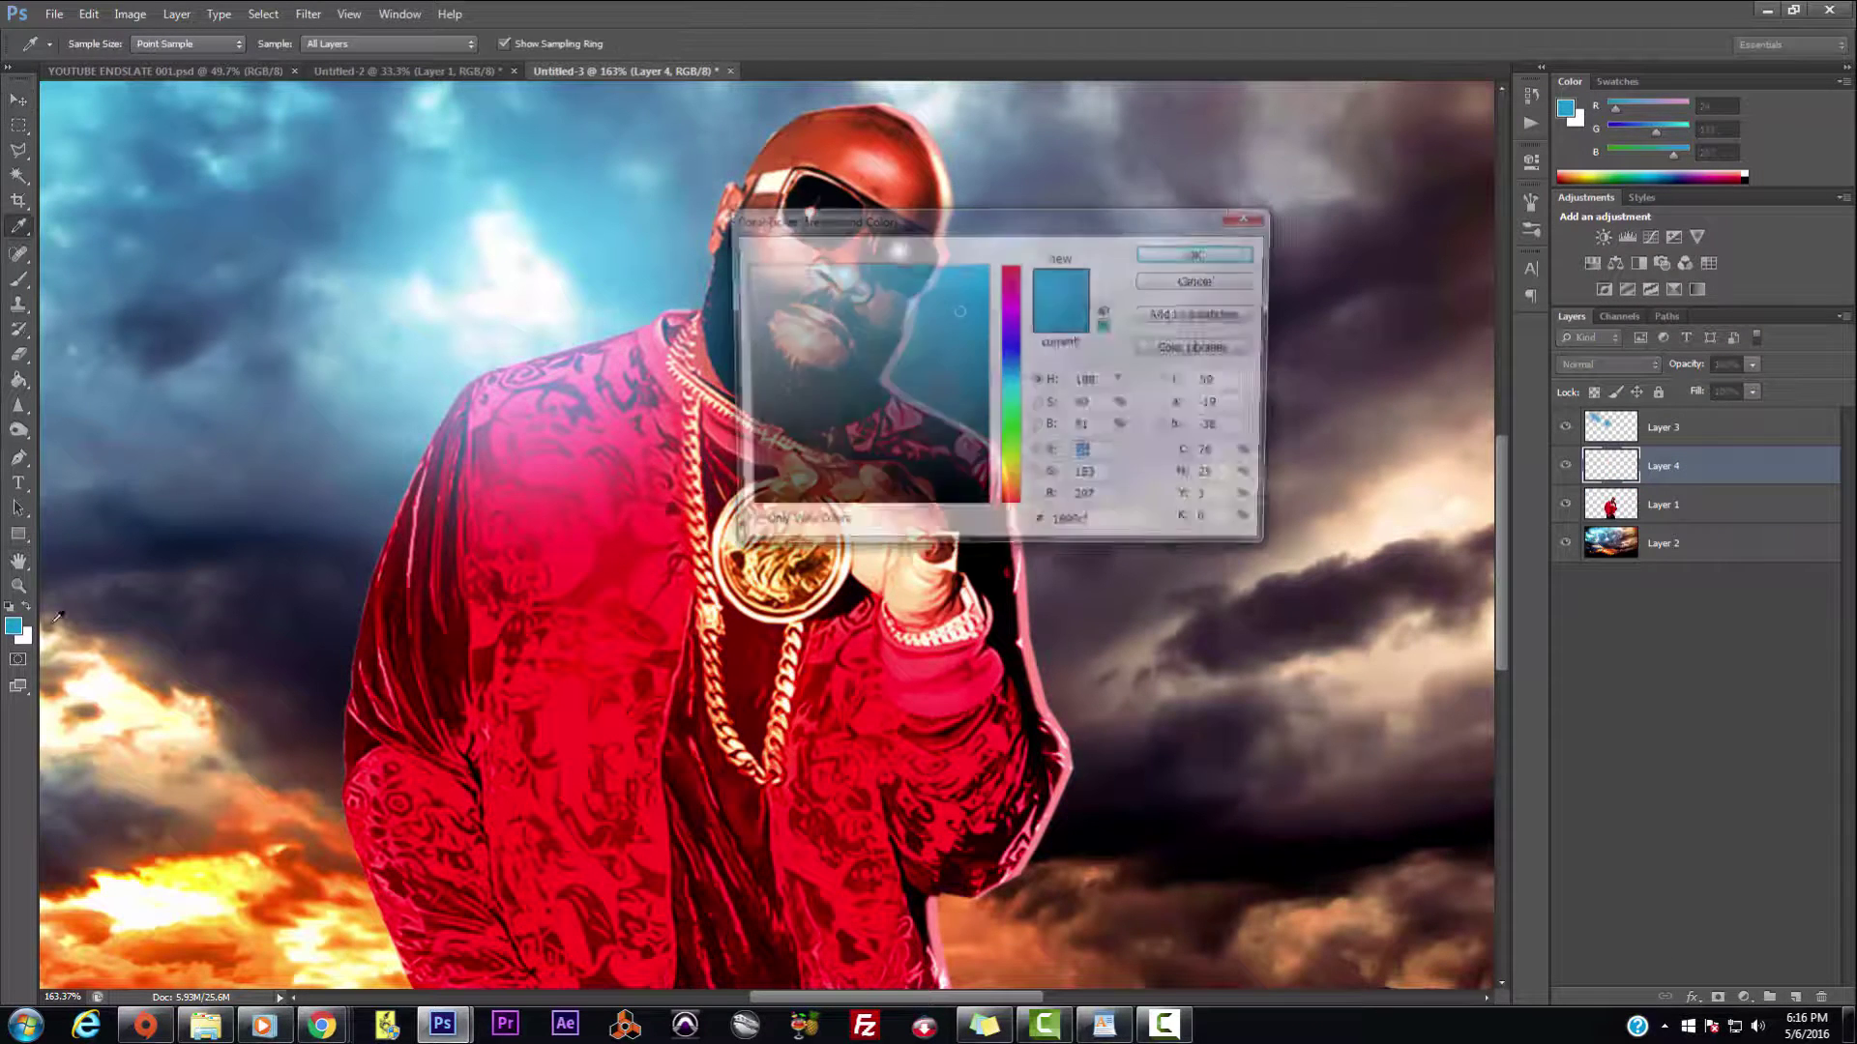
pyautogui.moveTo(892, 222); pyautogui.dragTo(1302, 177)
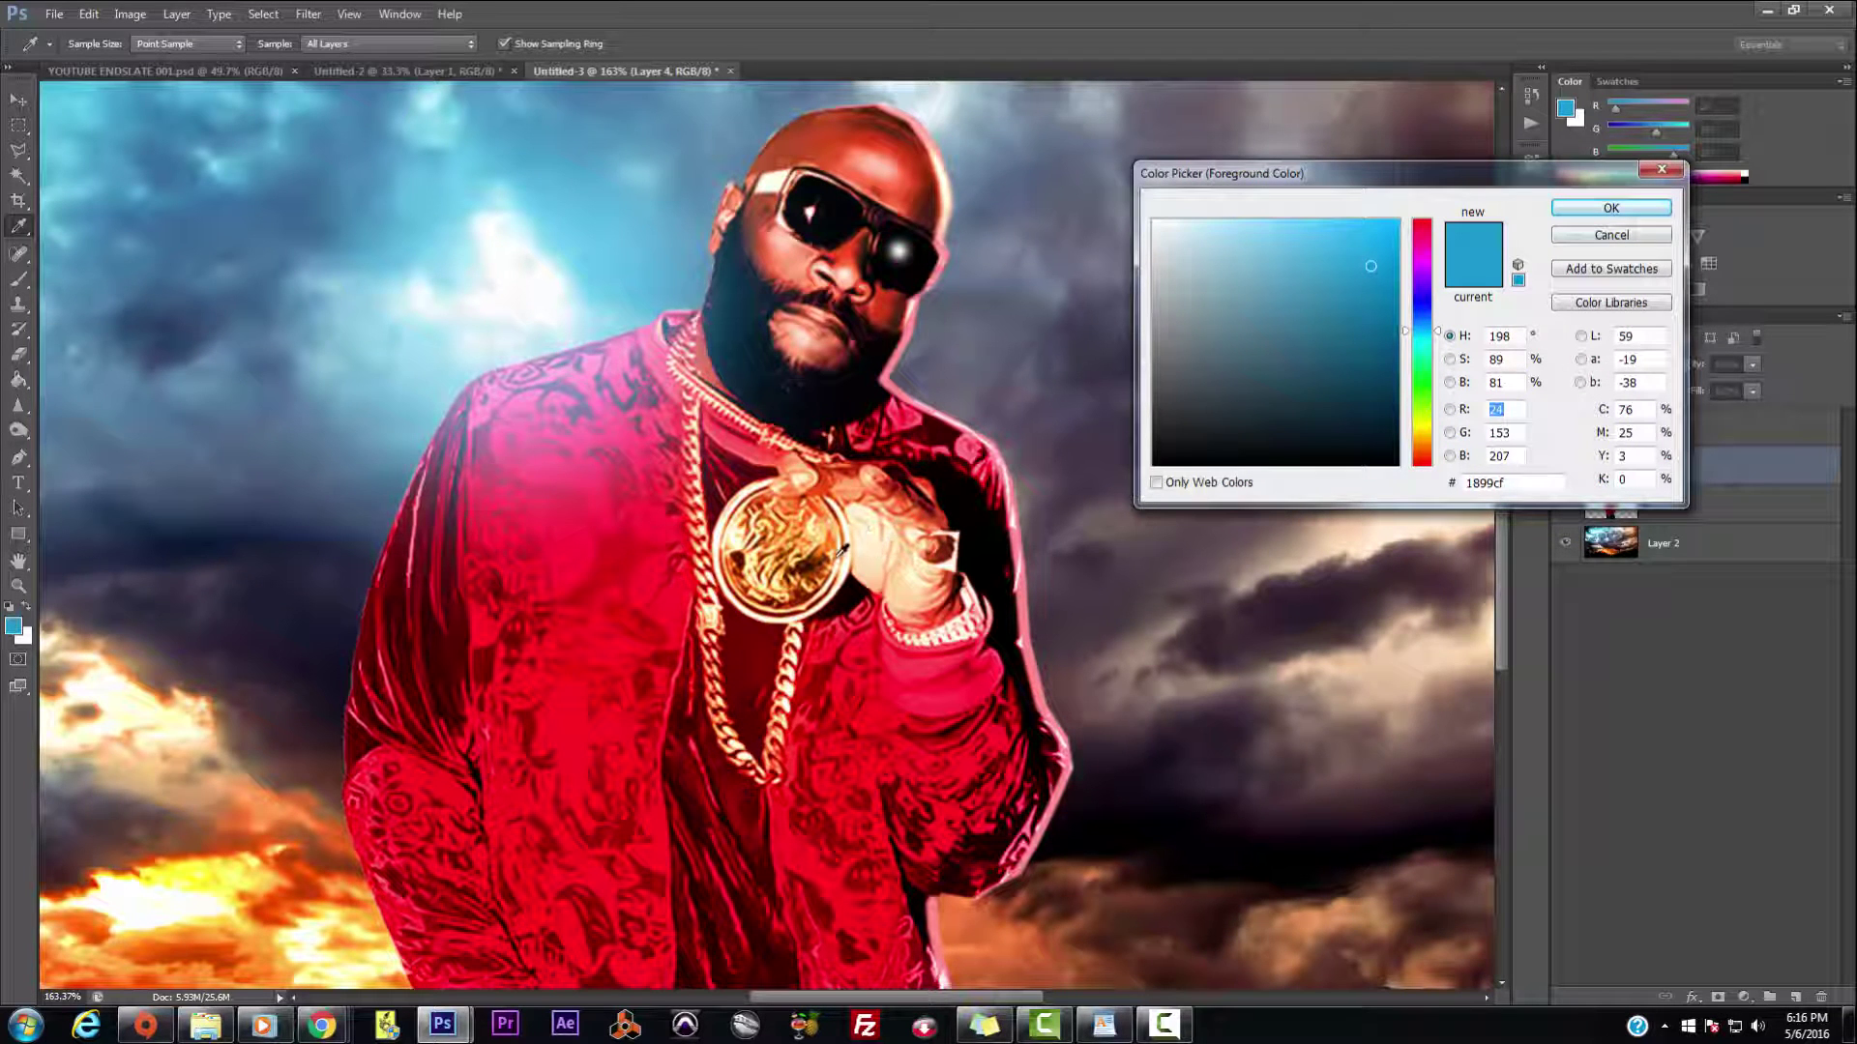
pyautogui.click(1422, 438)
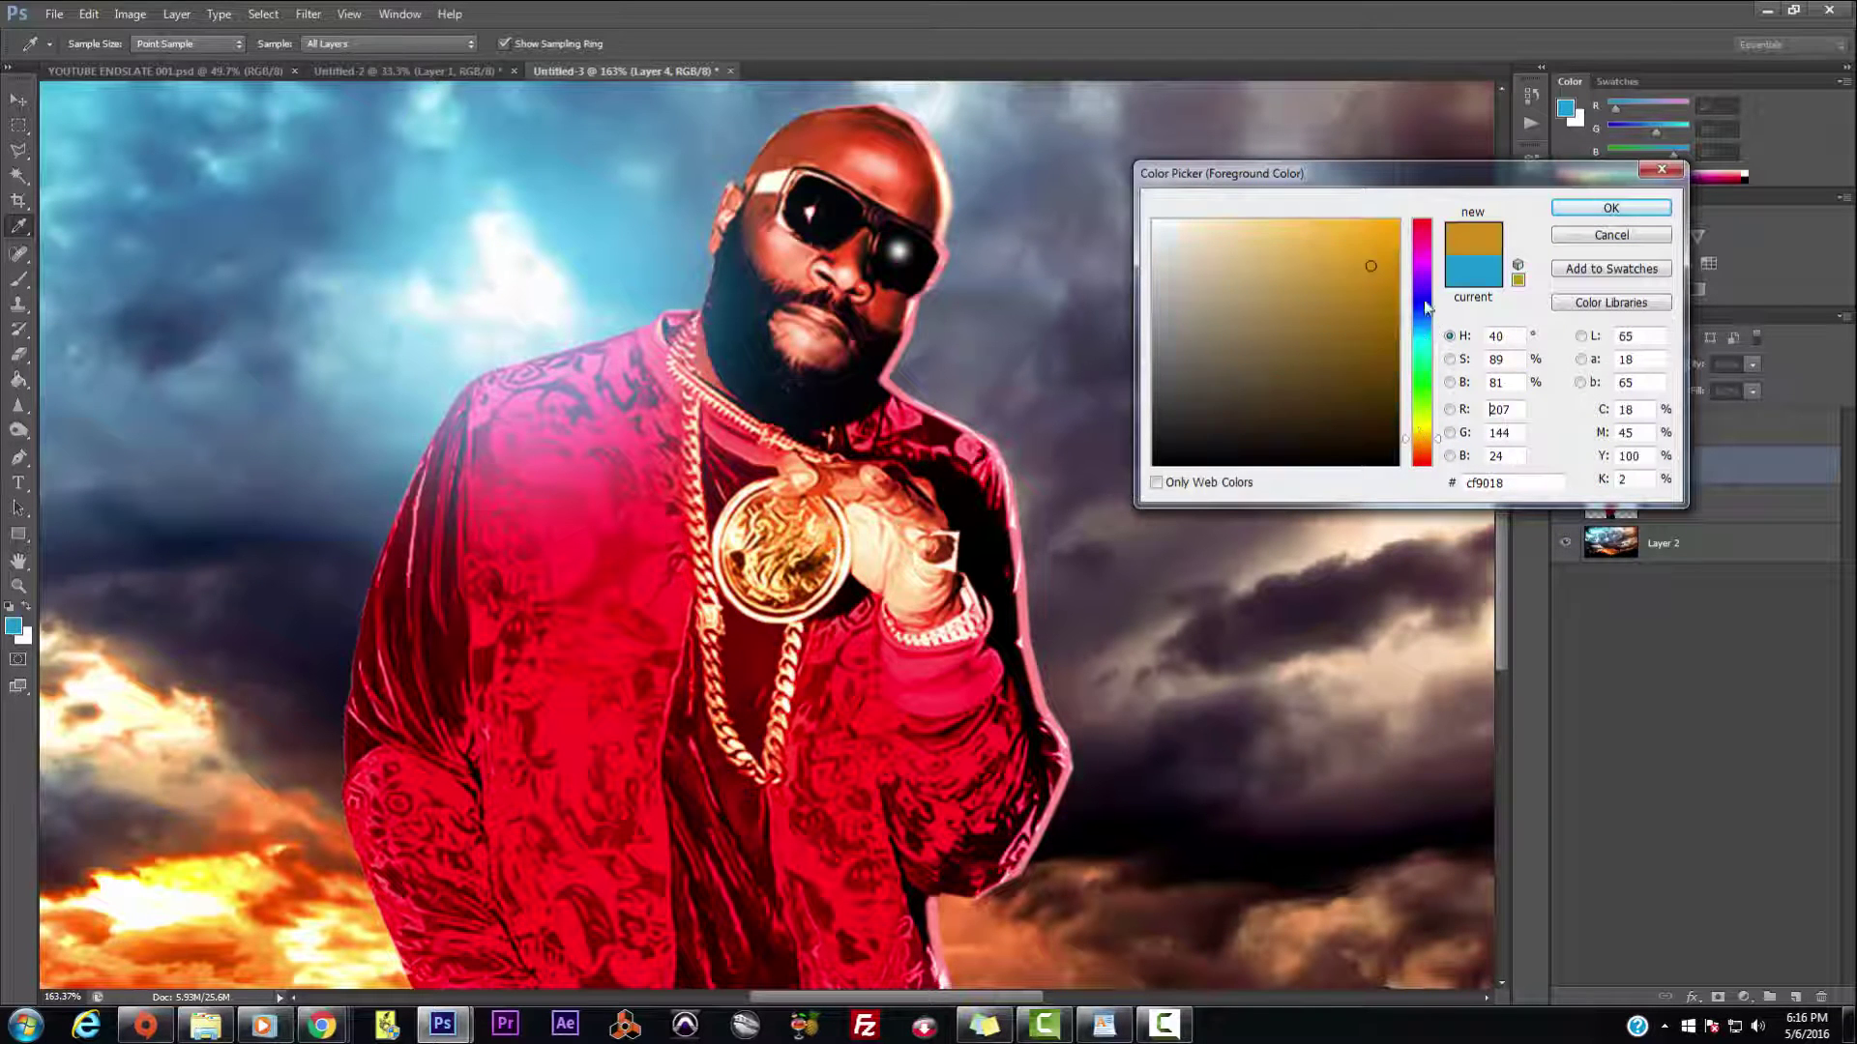
pyautogui.click(1583, 213)
# Step: Reduce the soft brush to 80 px and paint gold over the medallion and the edge of the hand
pyautogui.press('v')
pyautogui.click(17, 303)
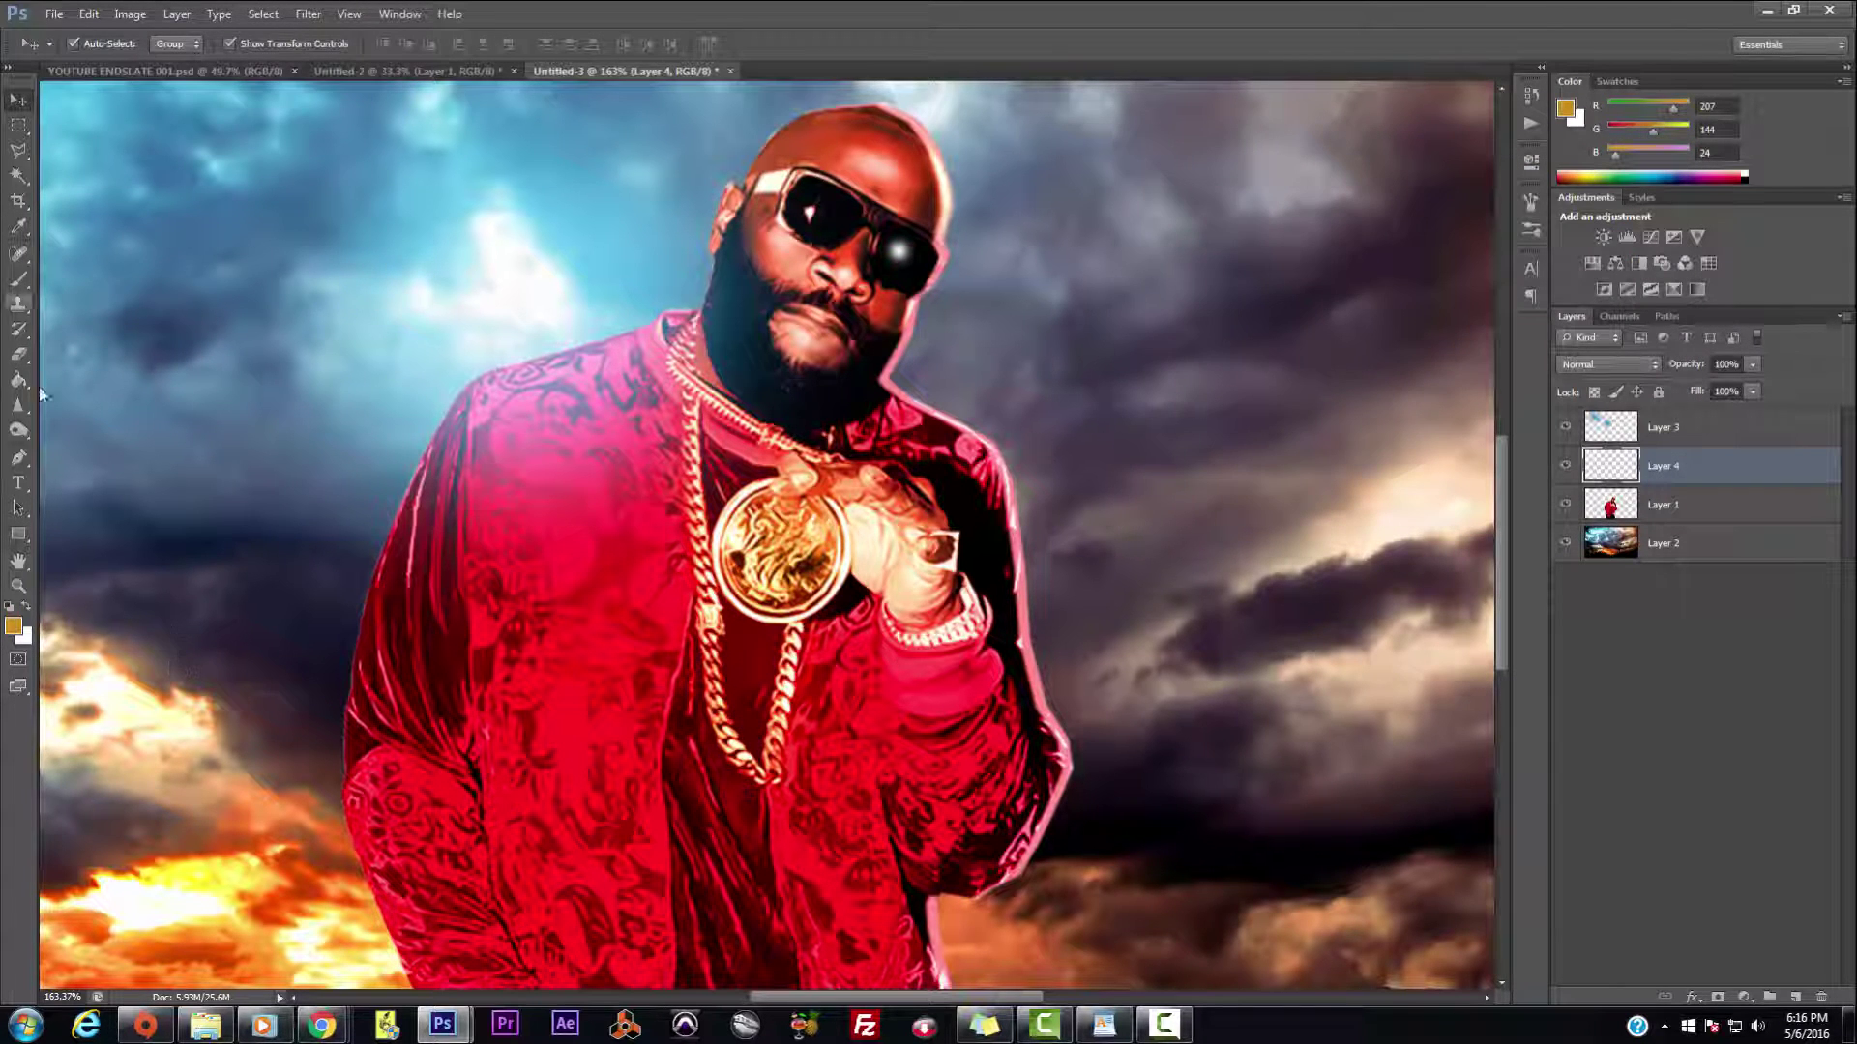
pyautogui.click(18, 279)
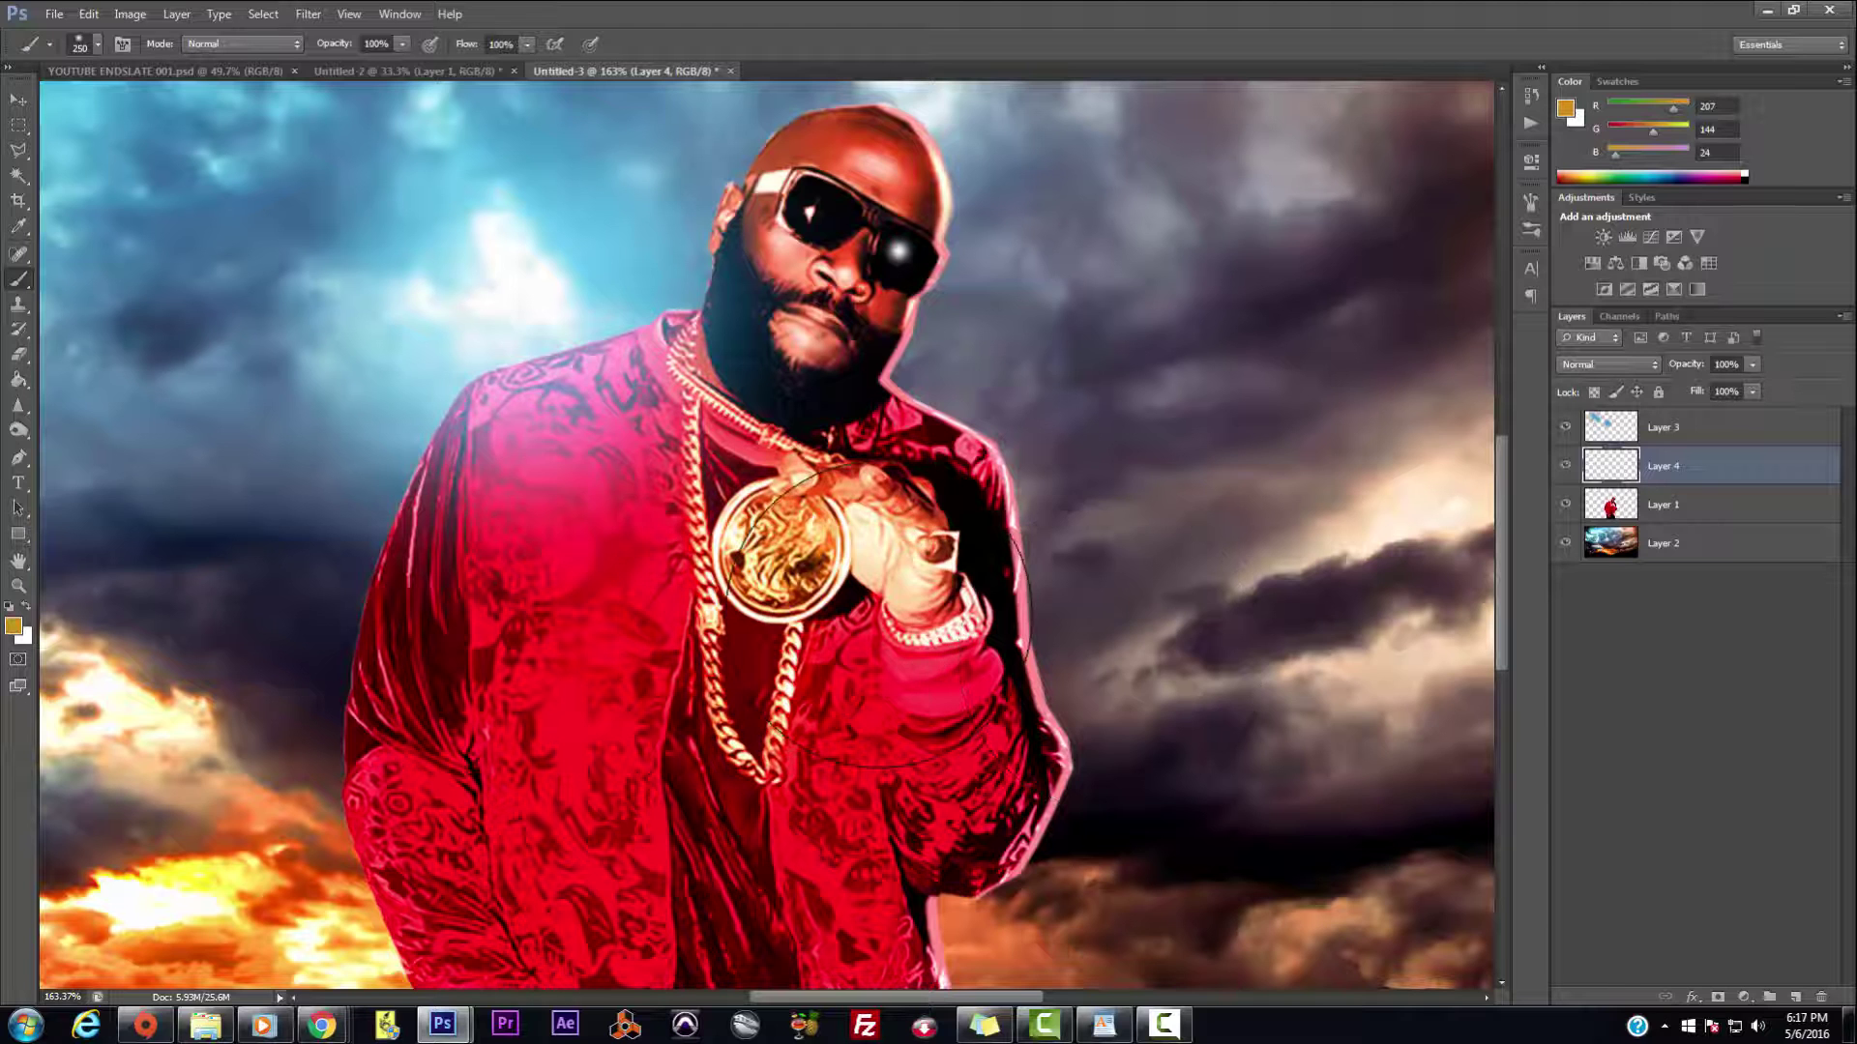
pyautogui.press('[')
pyautogui.press('[')
pyautogui.press('[')
pyautogui.press('[')
pyautogui.press('[')
pyautogui.press('[')
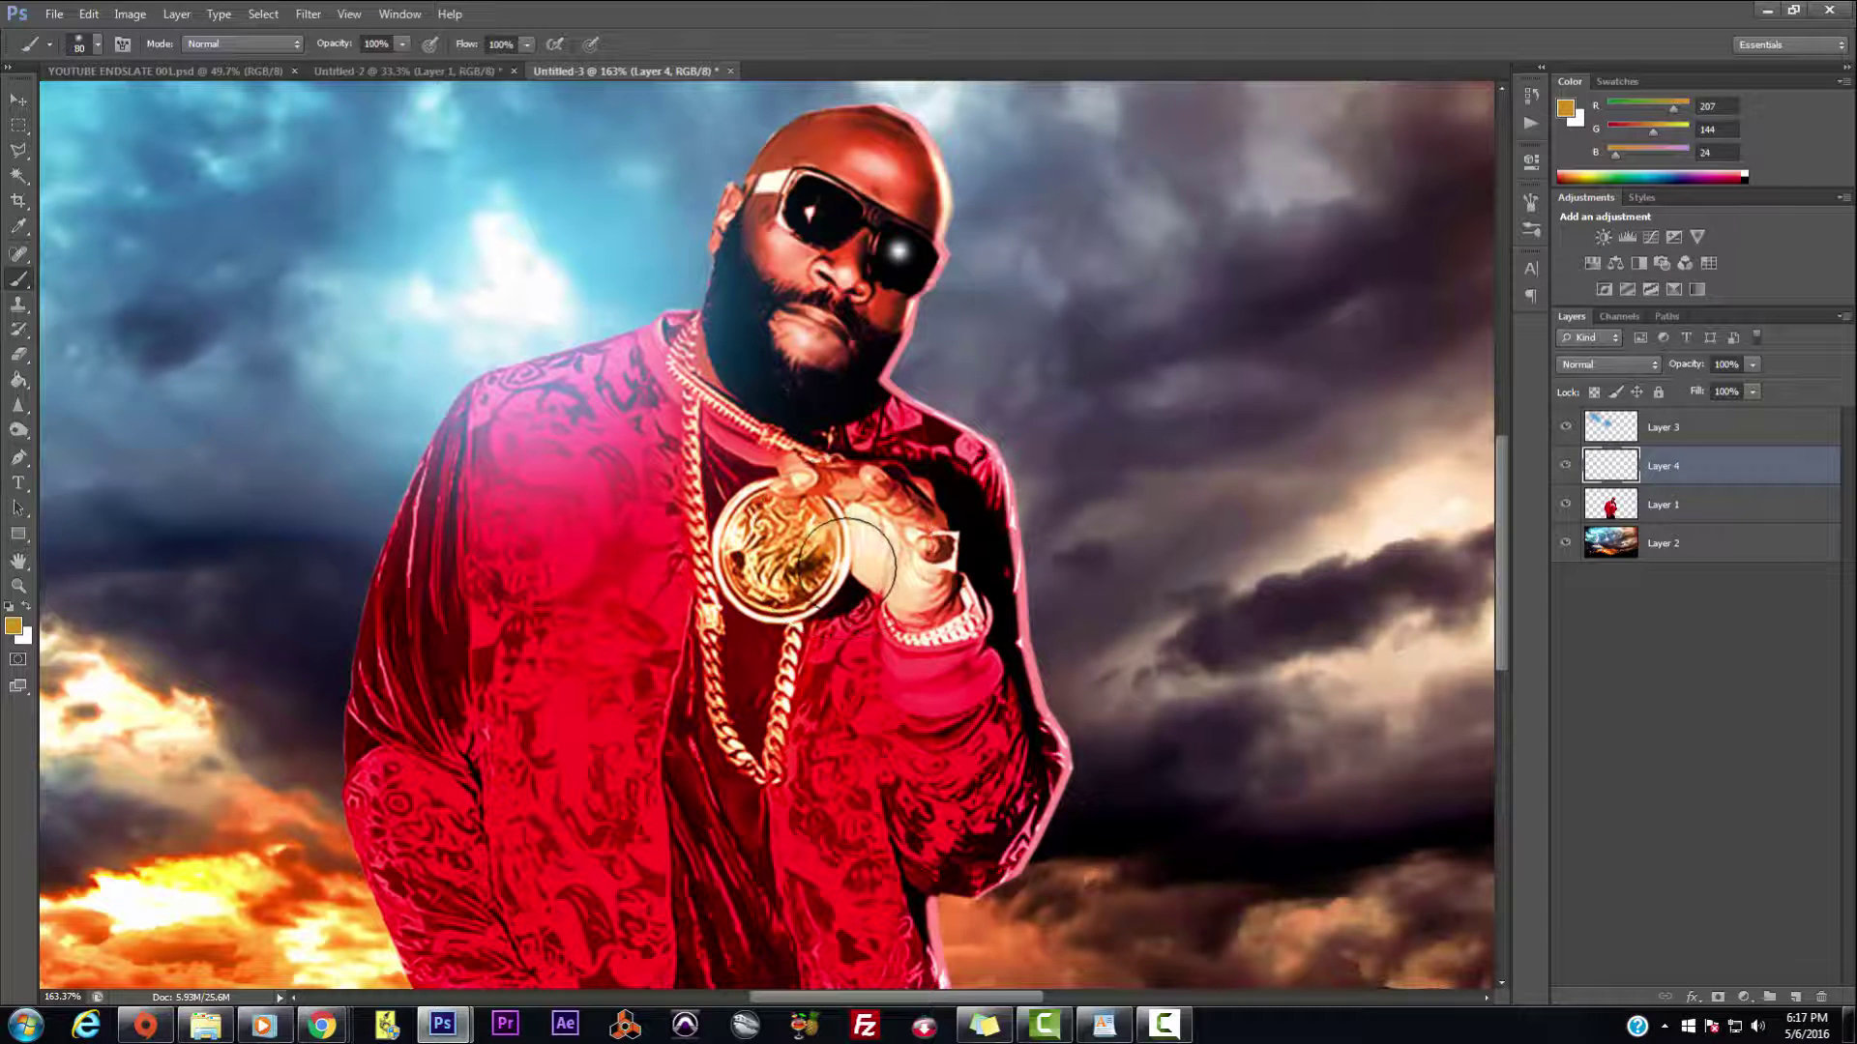
pyautogui.moveTo(822, 551); pyautogui.dragTo(871, 580)
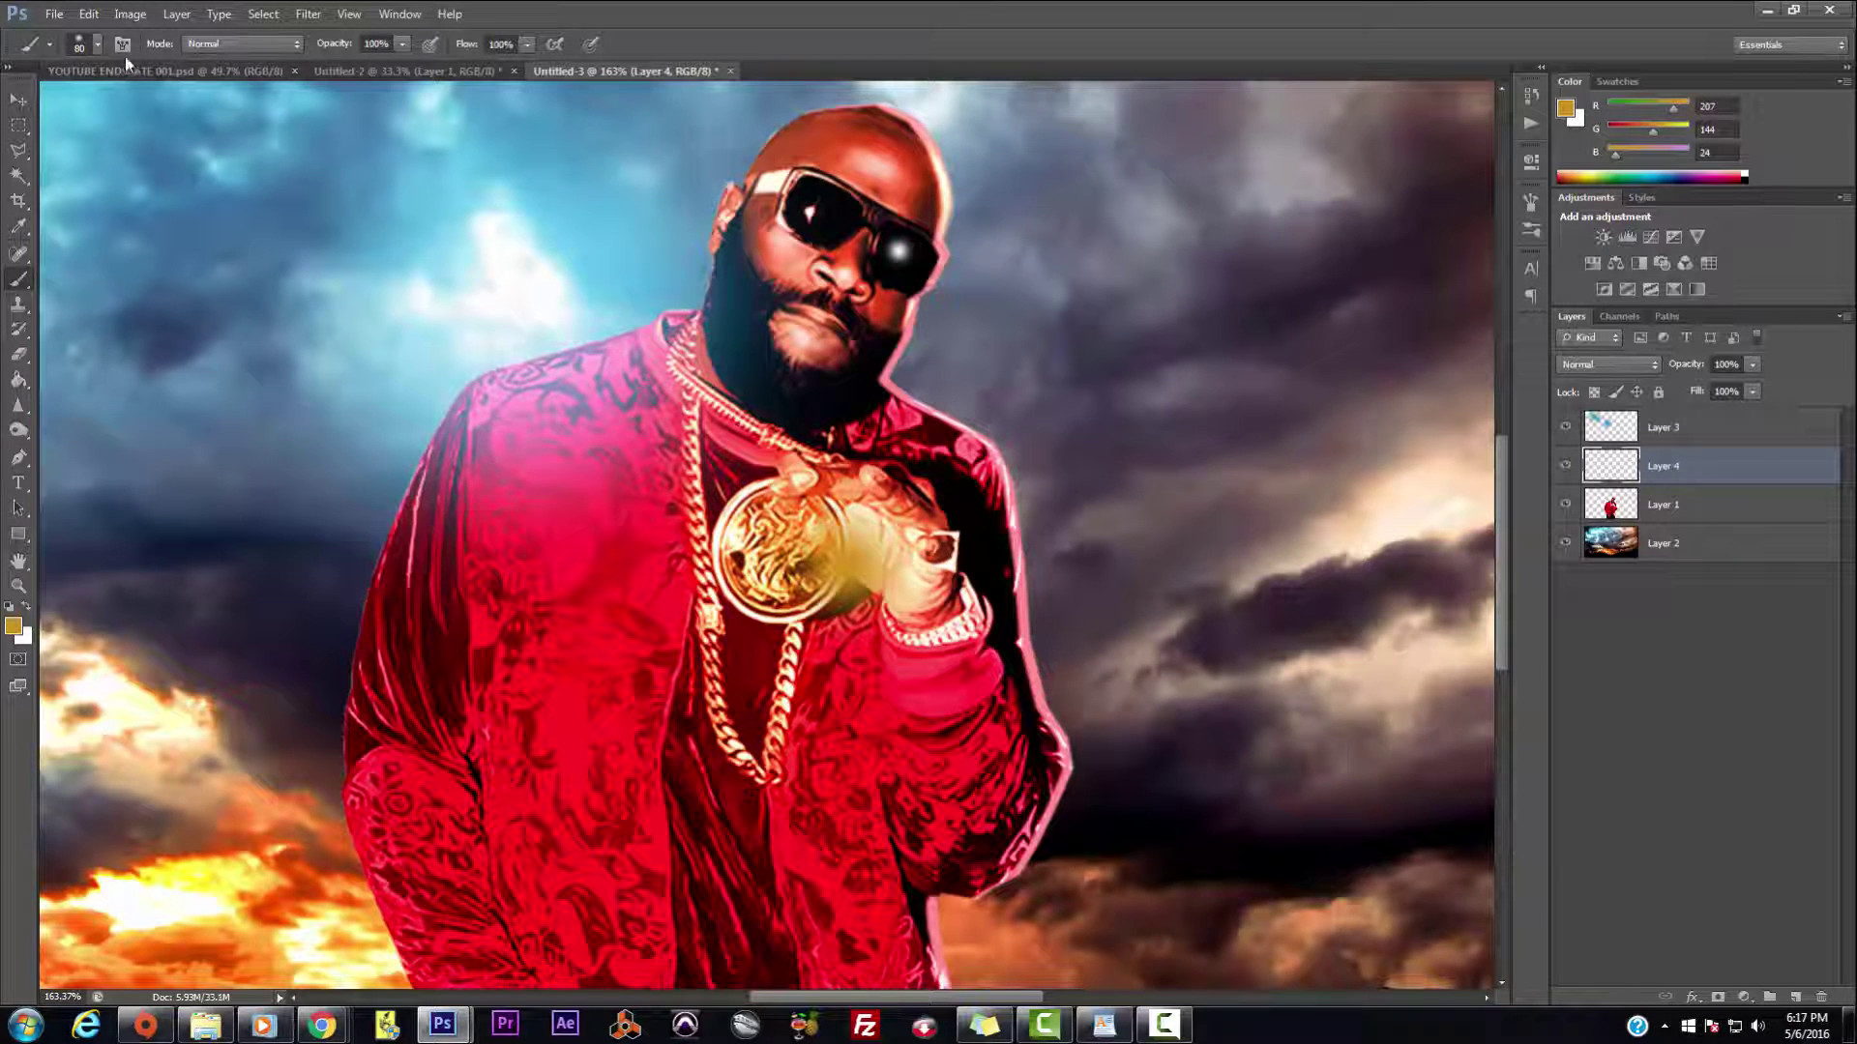
# Step: Set the gold layer's blend mode to Screen and paint more glow on the medallion and the bracelet
pyautogui.click(1655, 364)
pyautogui.click(1595, 546)
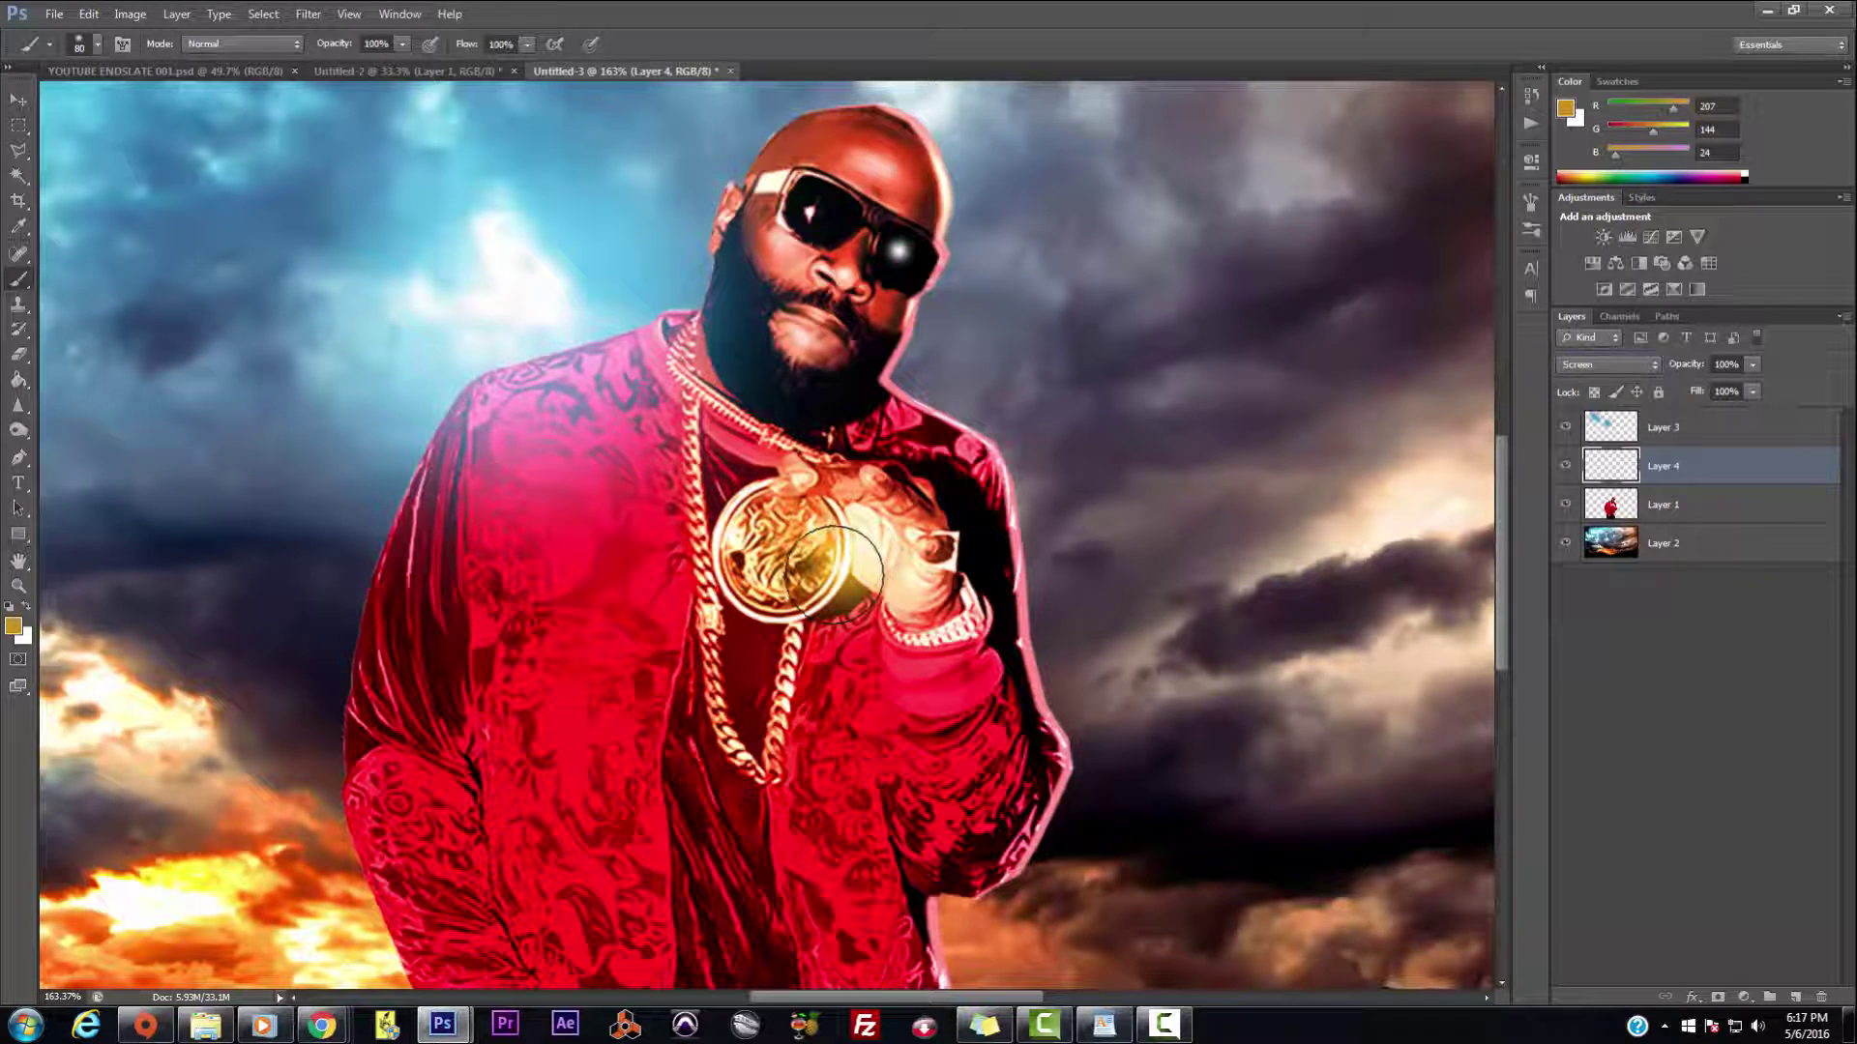
pyautogui.click(732, 536)
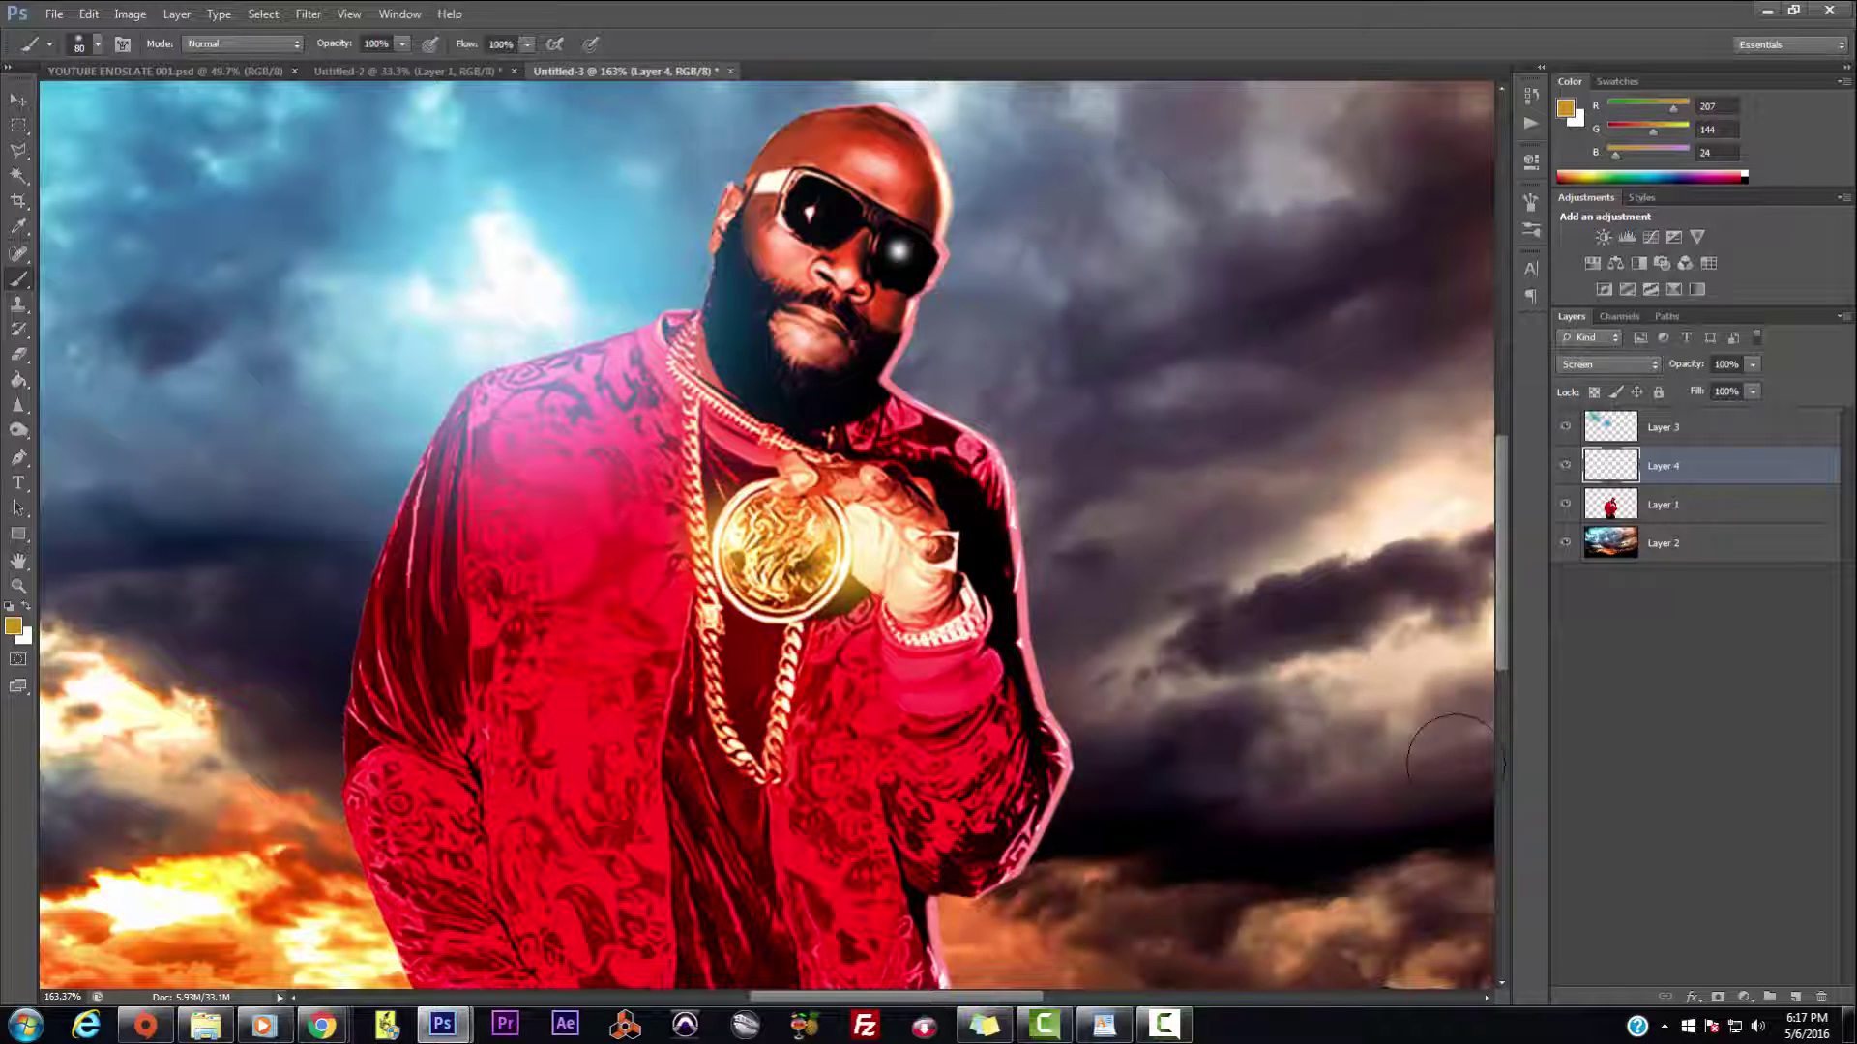
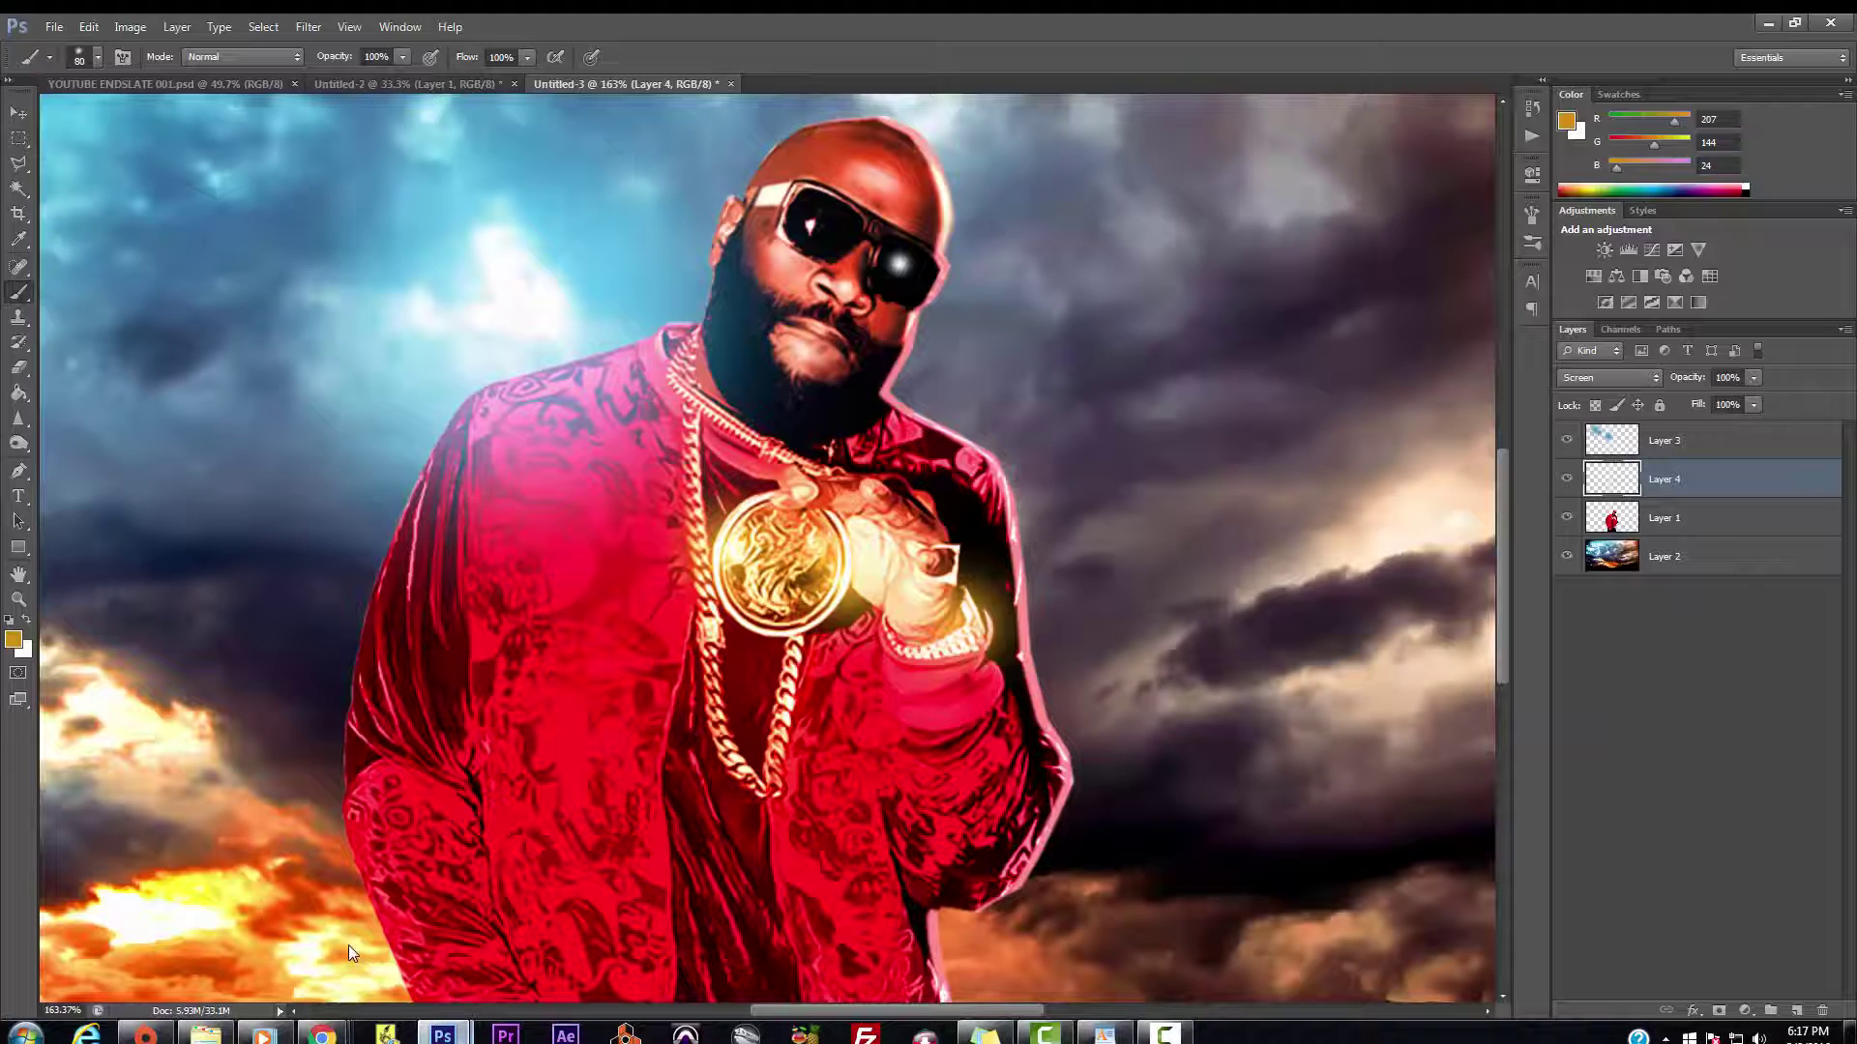
# Step: Paste the copied purple lens flare as a layer above the gold glow and set its blend mode to Screen
pyautogui.click(88, 26)
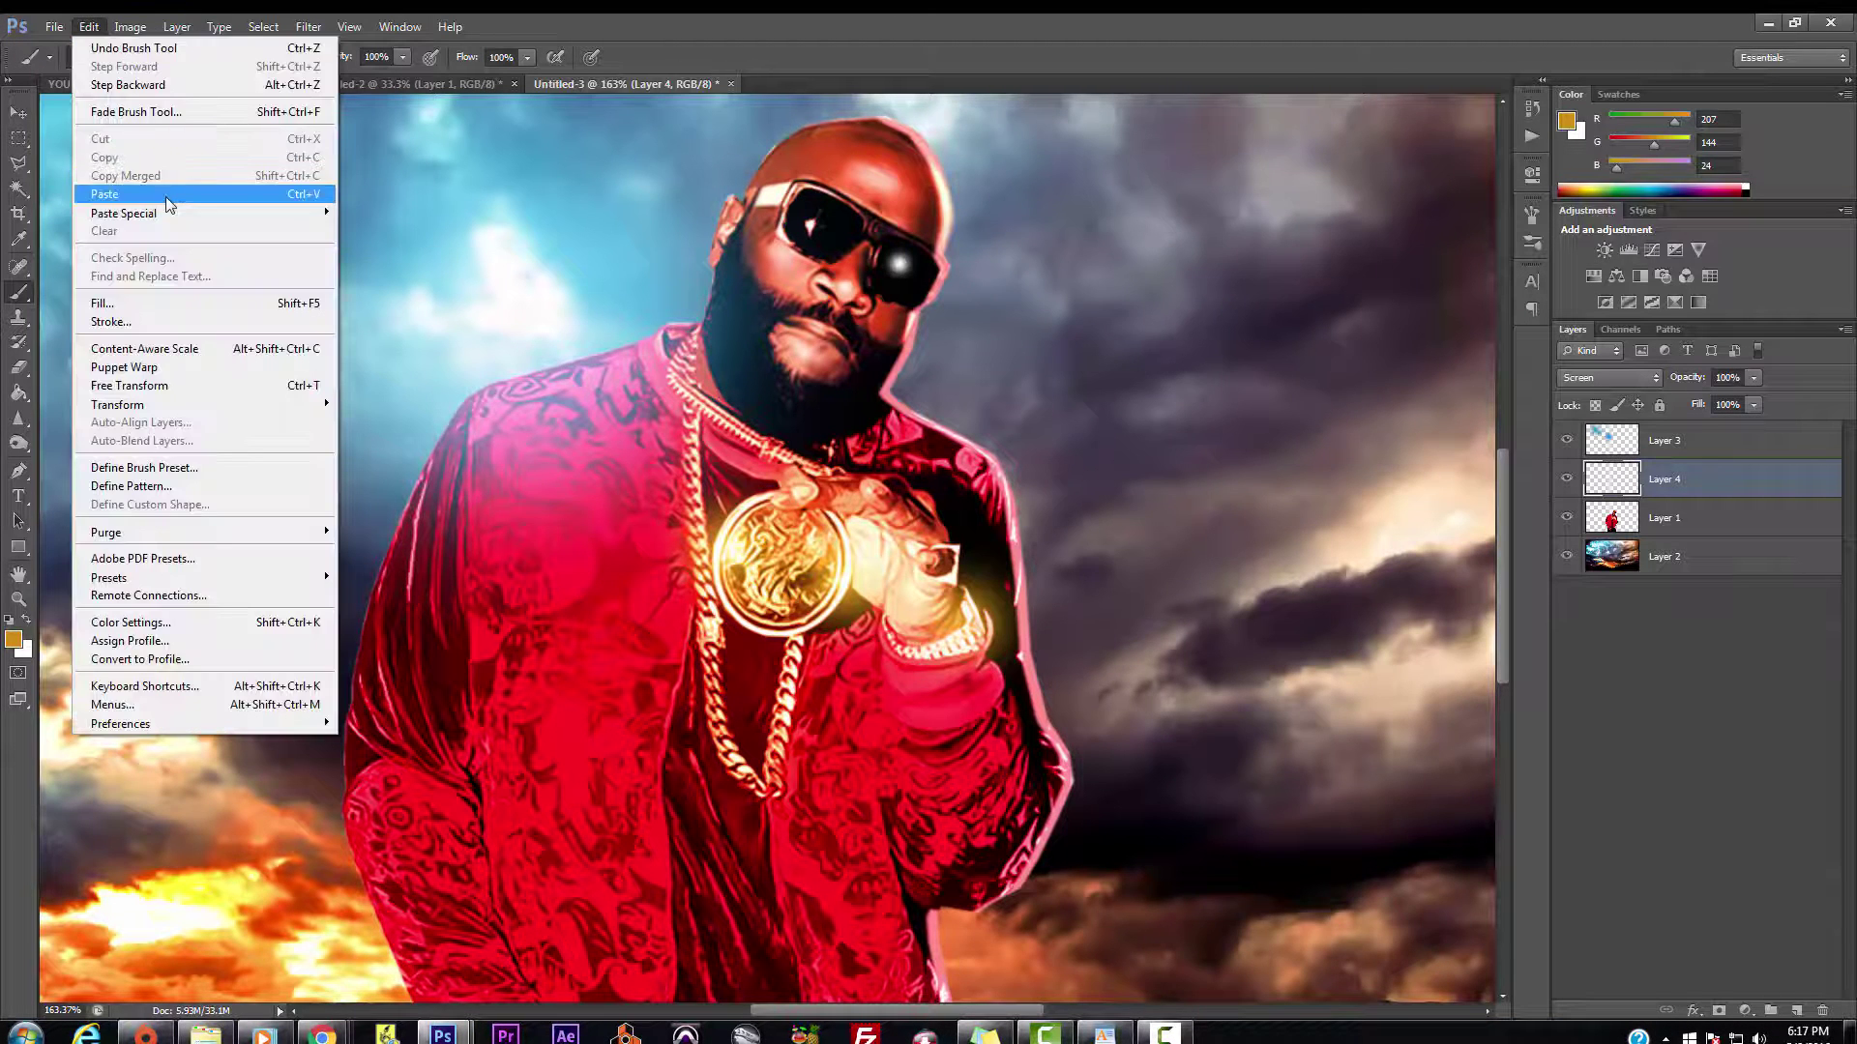
pyautogui.click(165, 195)
pyautogui.hotkey('ctrl', '0')
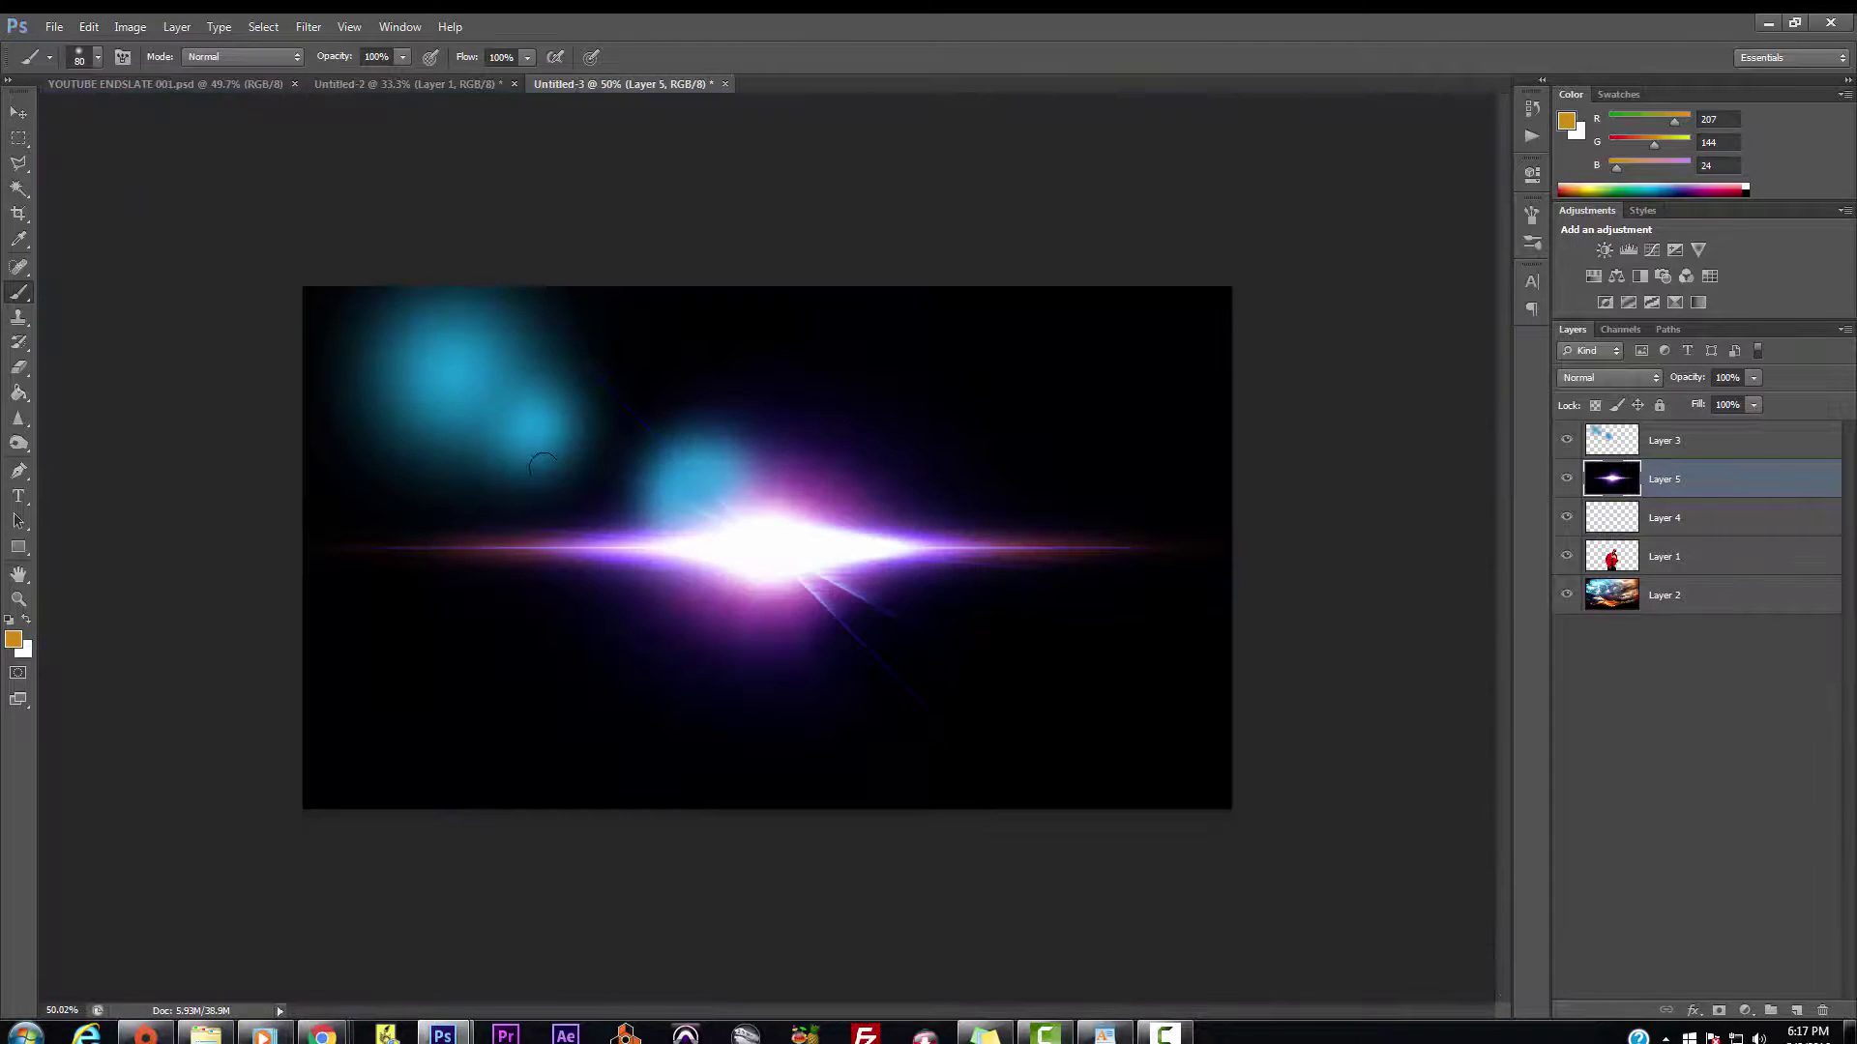
pyautogui.press('v')
pyautogui.scroll(4, 938, 456)
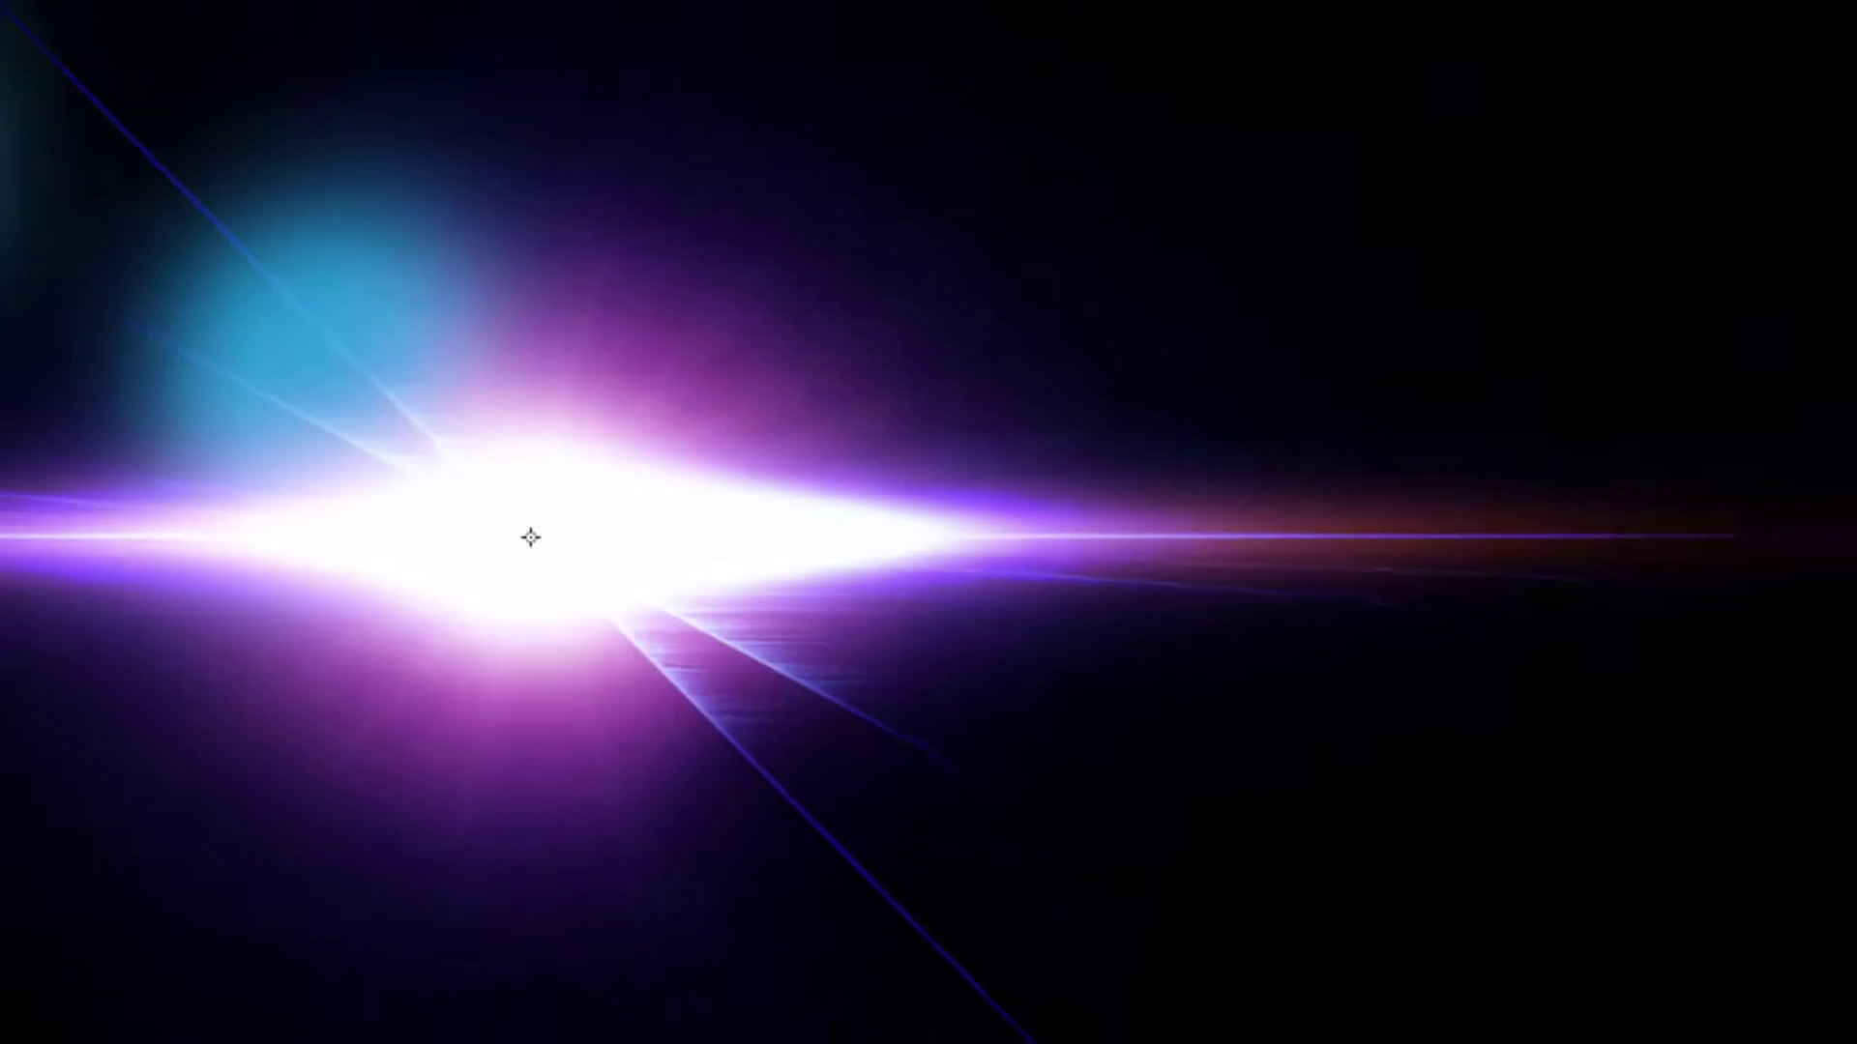
pyautogui.click(1699, 262)
pyautogui.click(1668, 524)
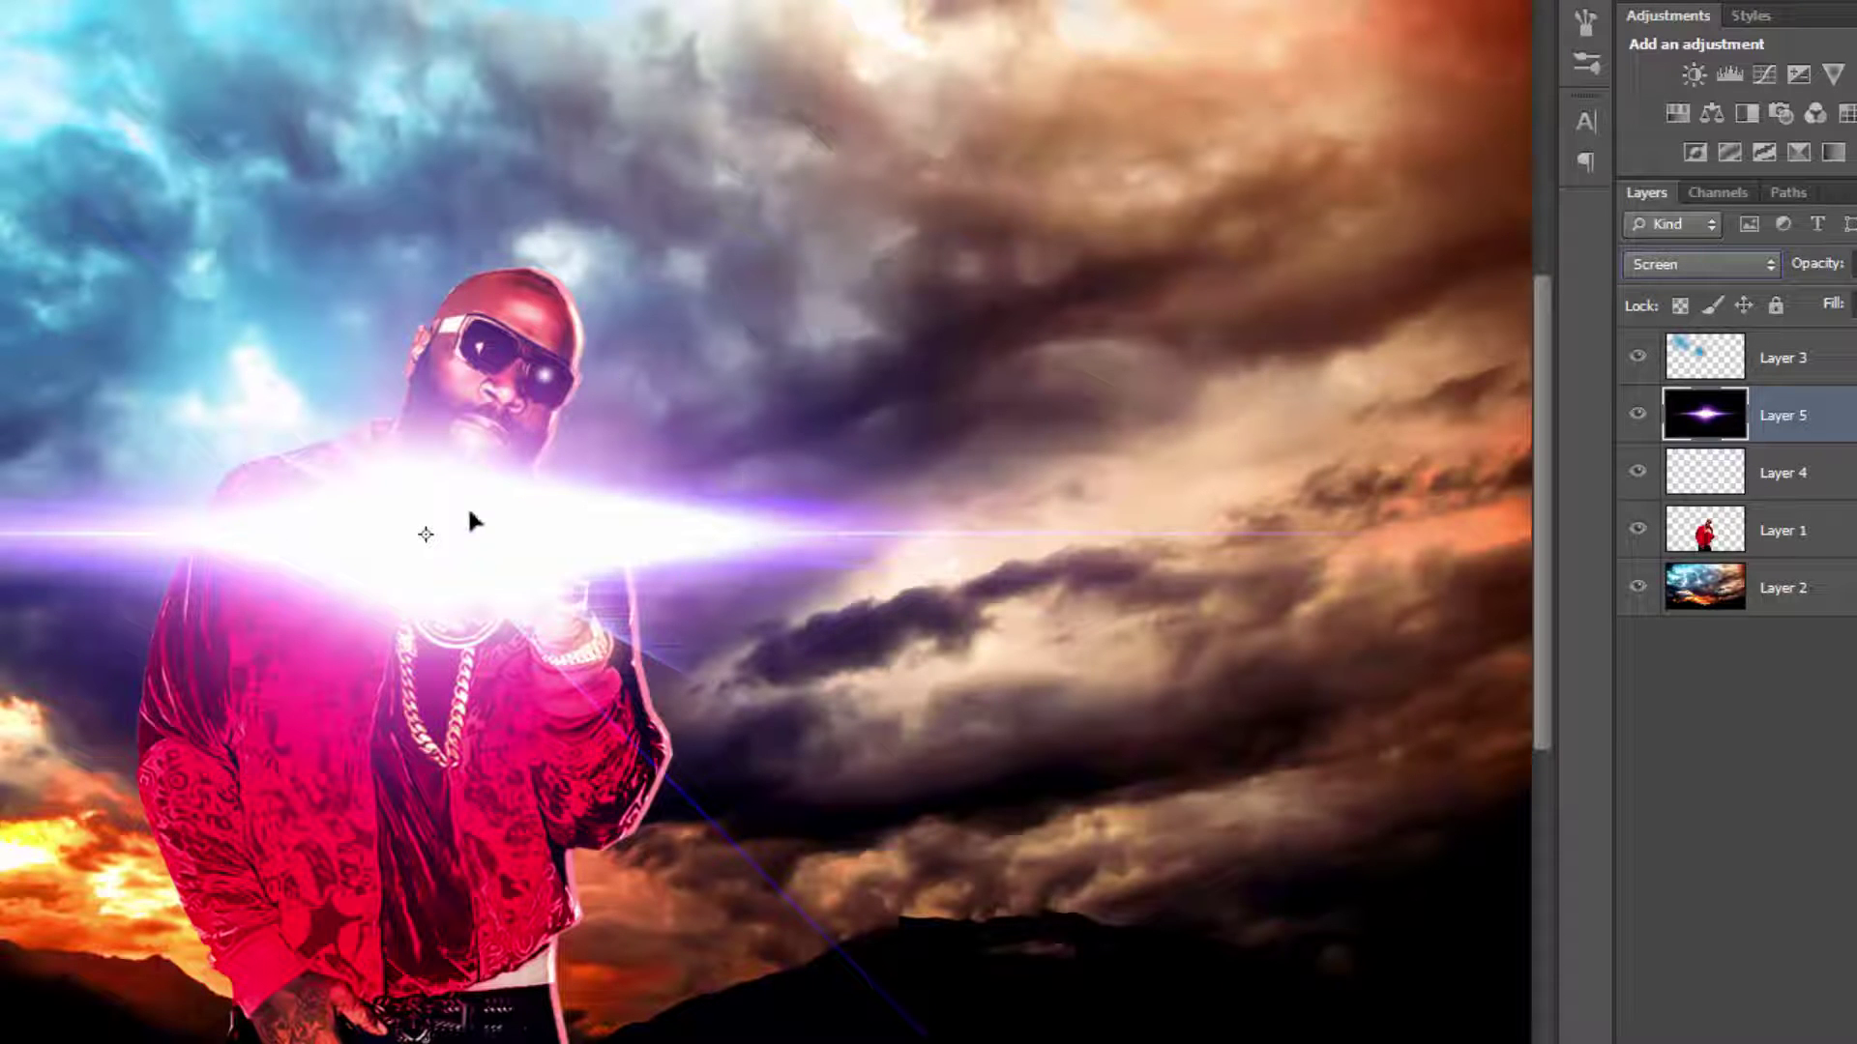
# Step: Try Lighter Color, Linear Dodge (Add) and Color Dodge on the lens flare layer, and return its blend mode to Screen
pyautogui.hotkey('shift', '+')
pyautogui.hotkey('shift', '+')
pyautogui.hotkey('shift', '+')
pyautogui.hotkey('shift', '+')
pyautogui.hotkey('shift', '+')
pyautogui.hotkey('shift', '-')
pyautogui.hotkey('shift', '-')
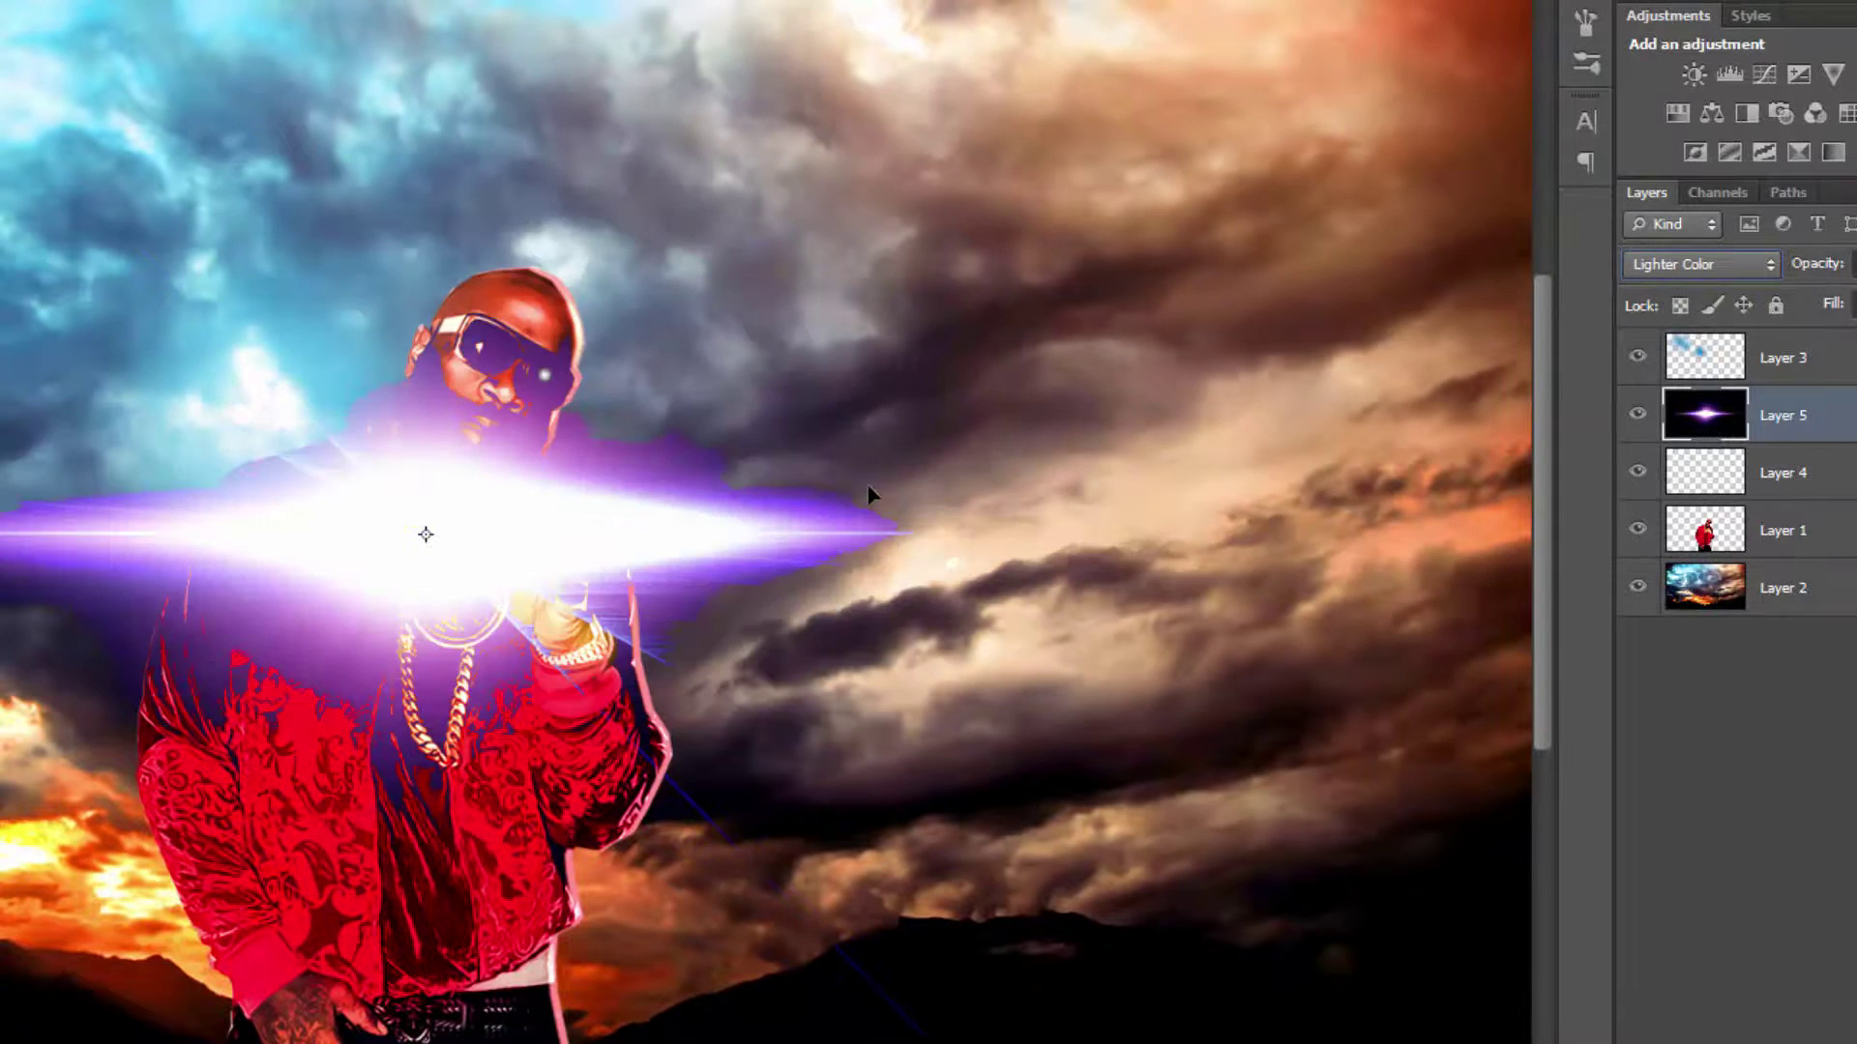
pyautogui.hotkey('shift', '-')
pyautogui.hotkey('shift', '+')
pyautogui.hotkey('shift', '-')
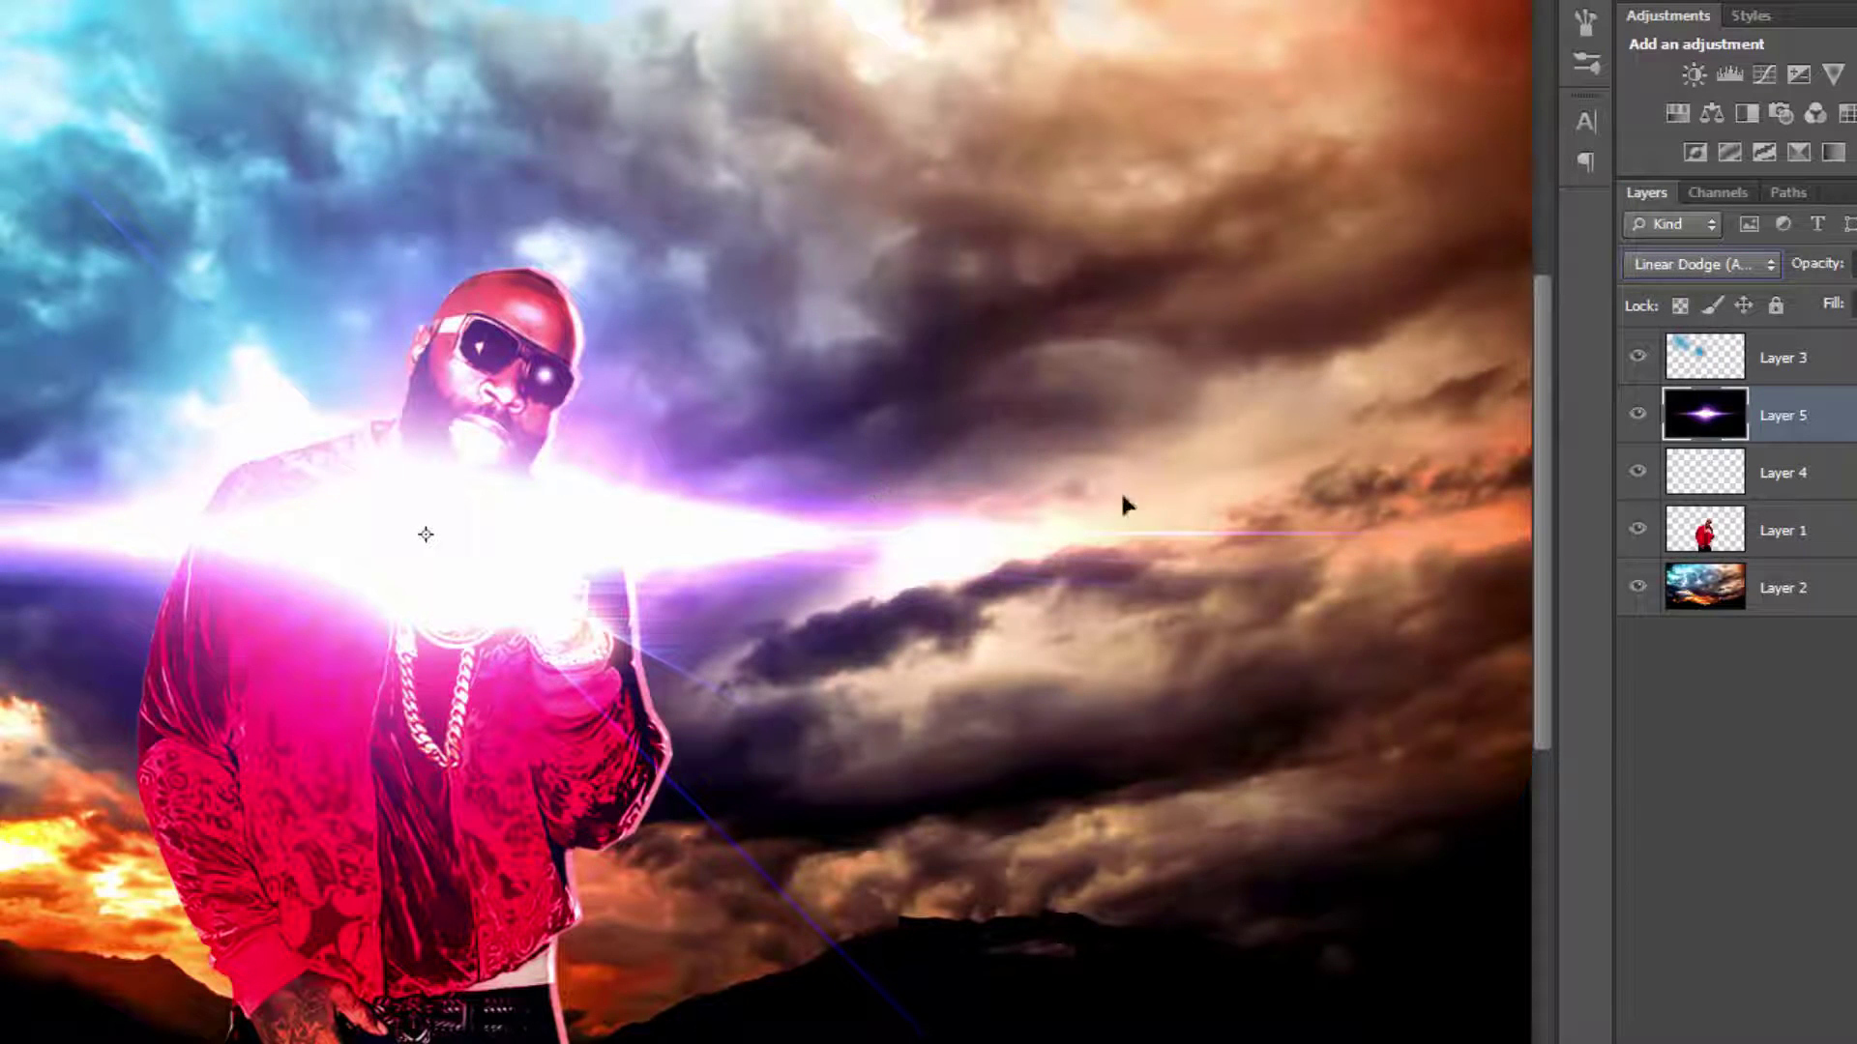
pyautogui.click(1736, 272)
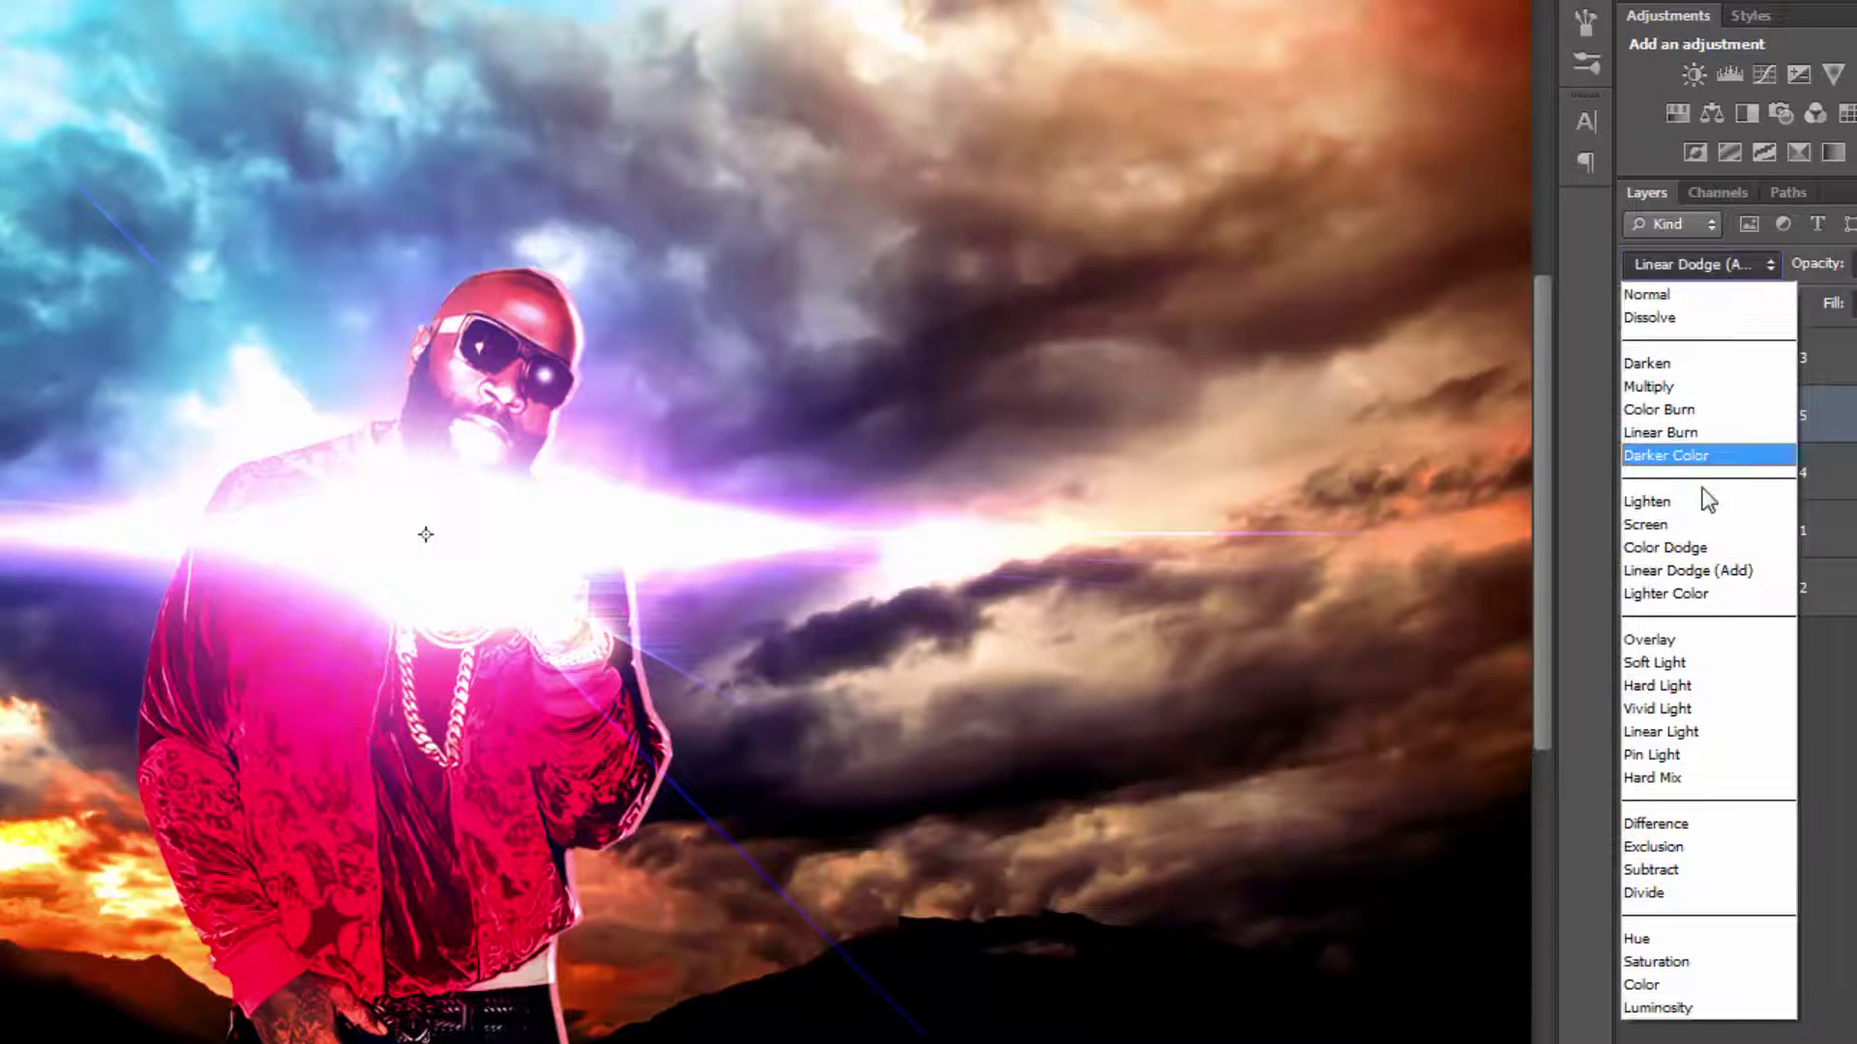
pyautogui.click(1708, 550)
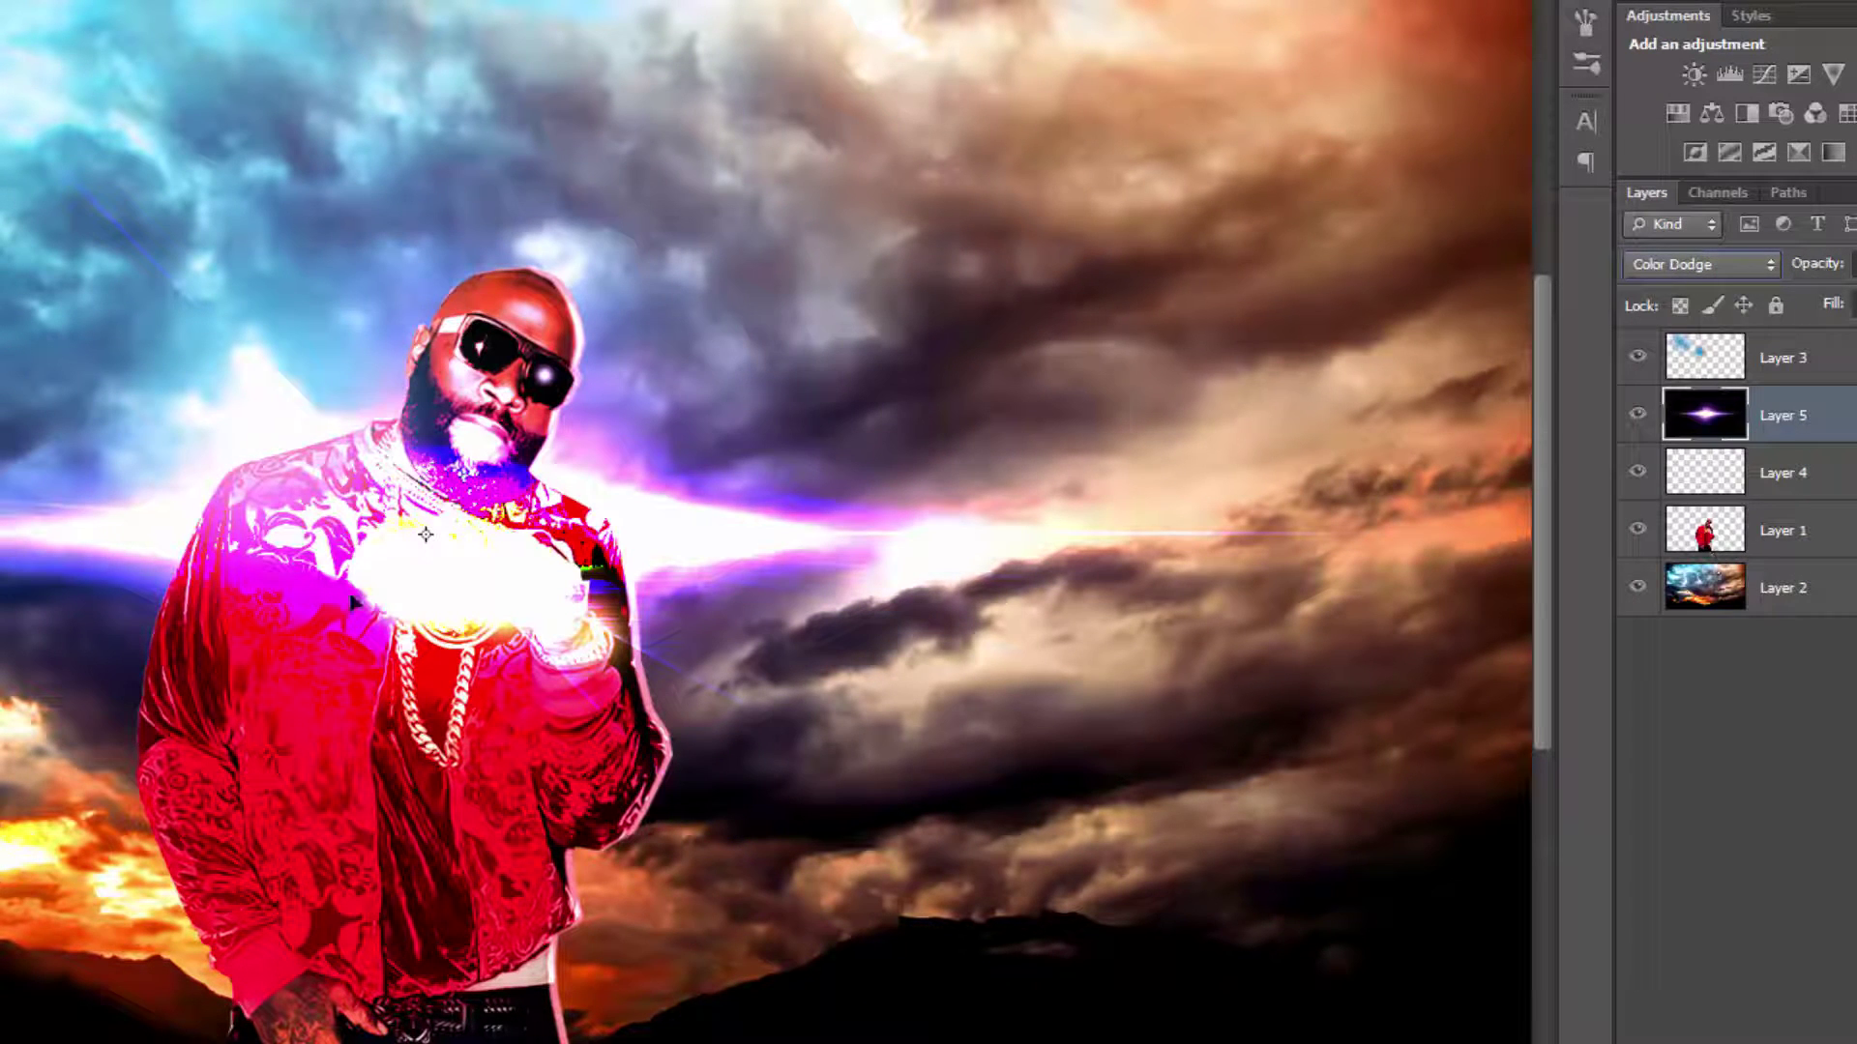
pyautogui.click(1740, 269)
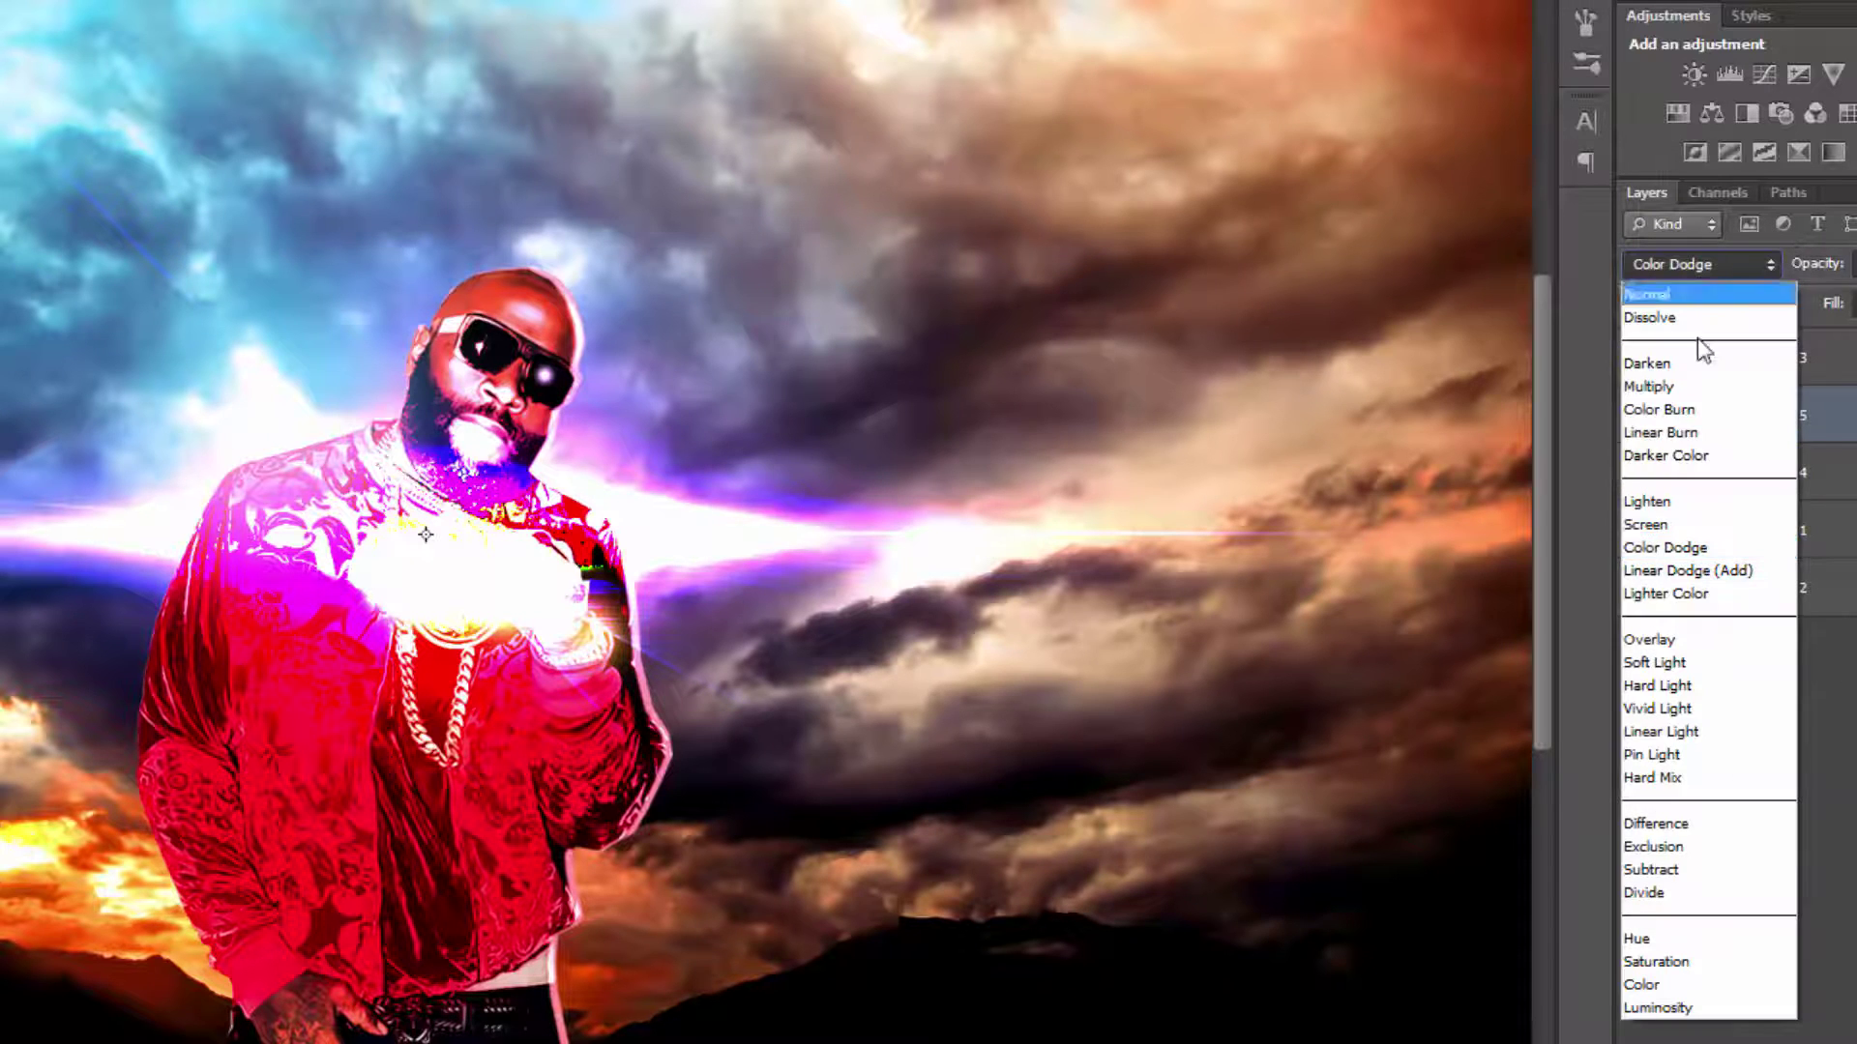
pyautogui.click(1699, 524)
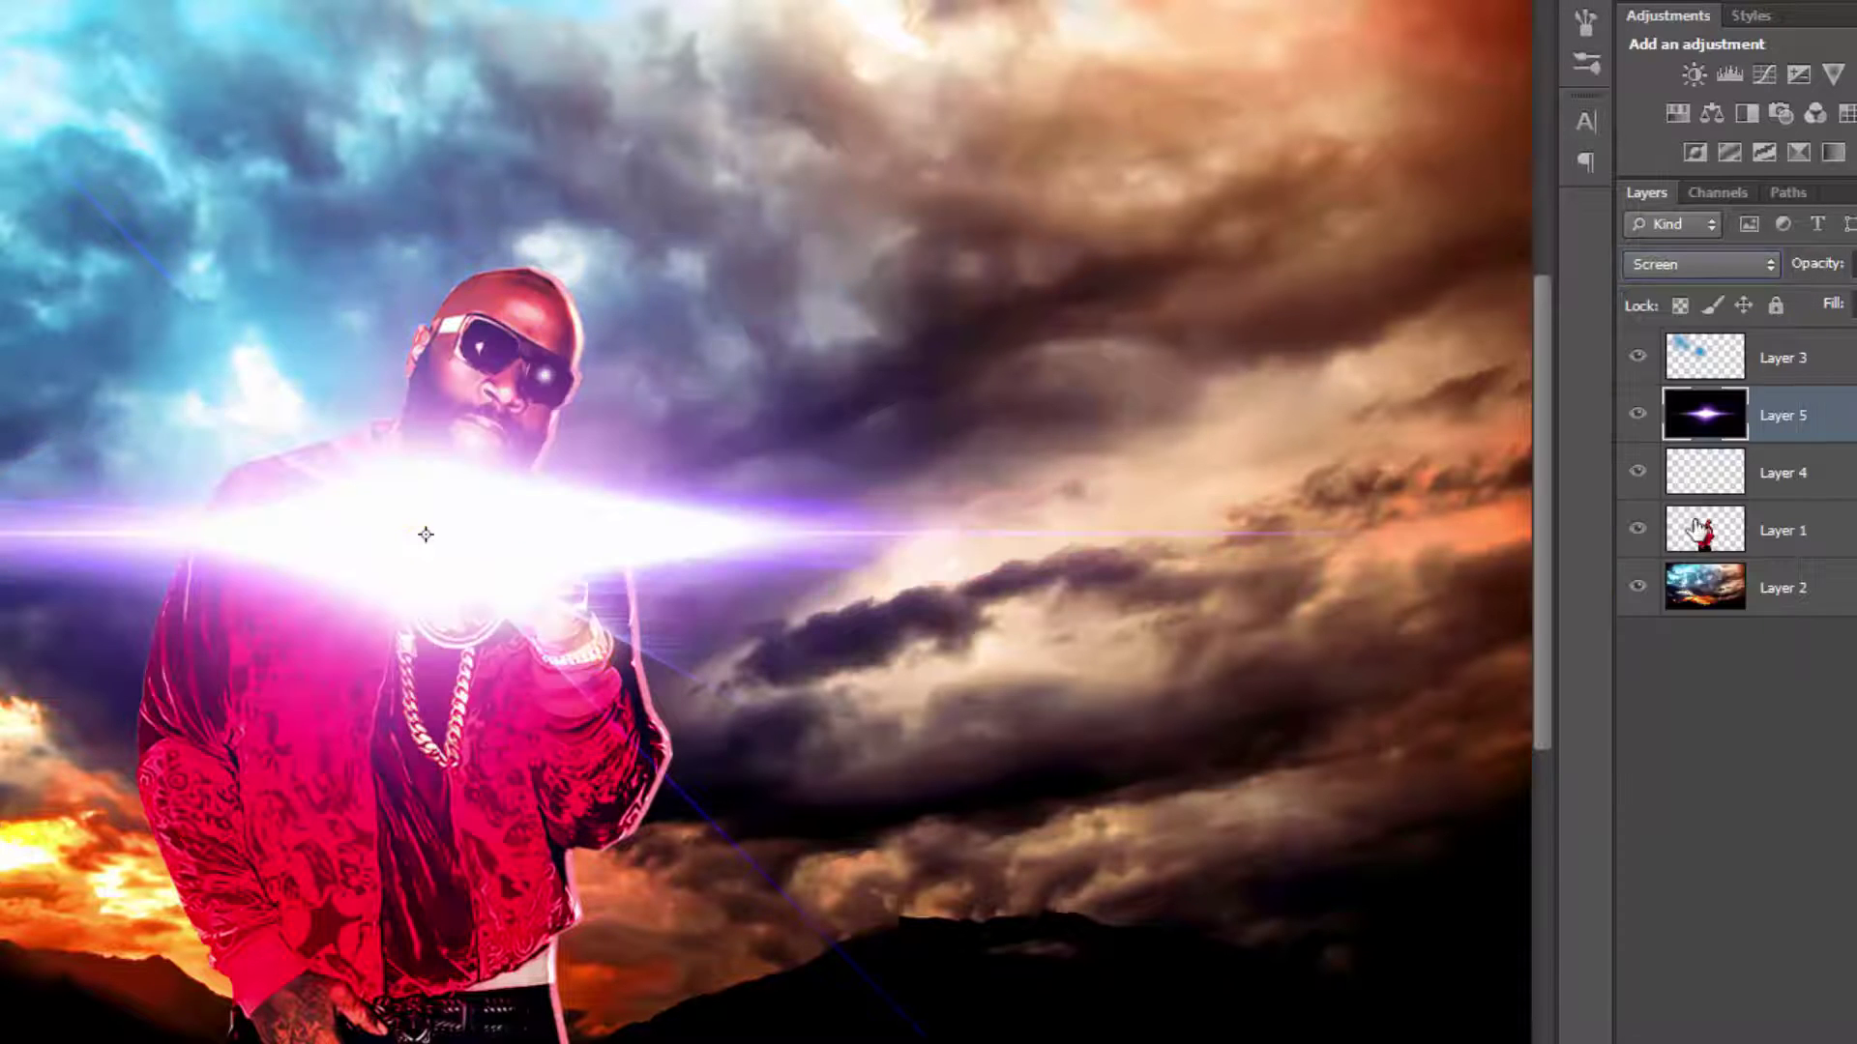
# Step: Select the blue light layer and hide the lens flare, gold glow, man and sky layers to isolate it
pyautogui.click(1638, 416)
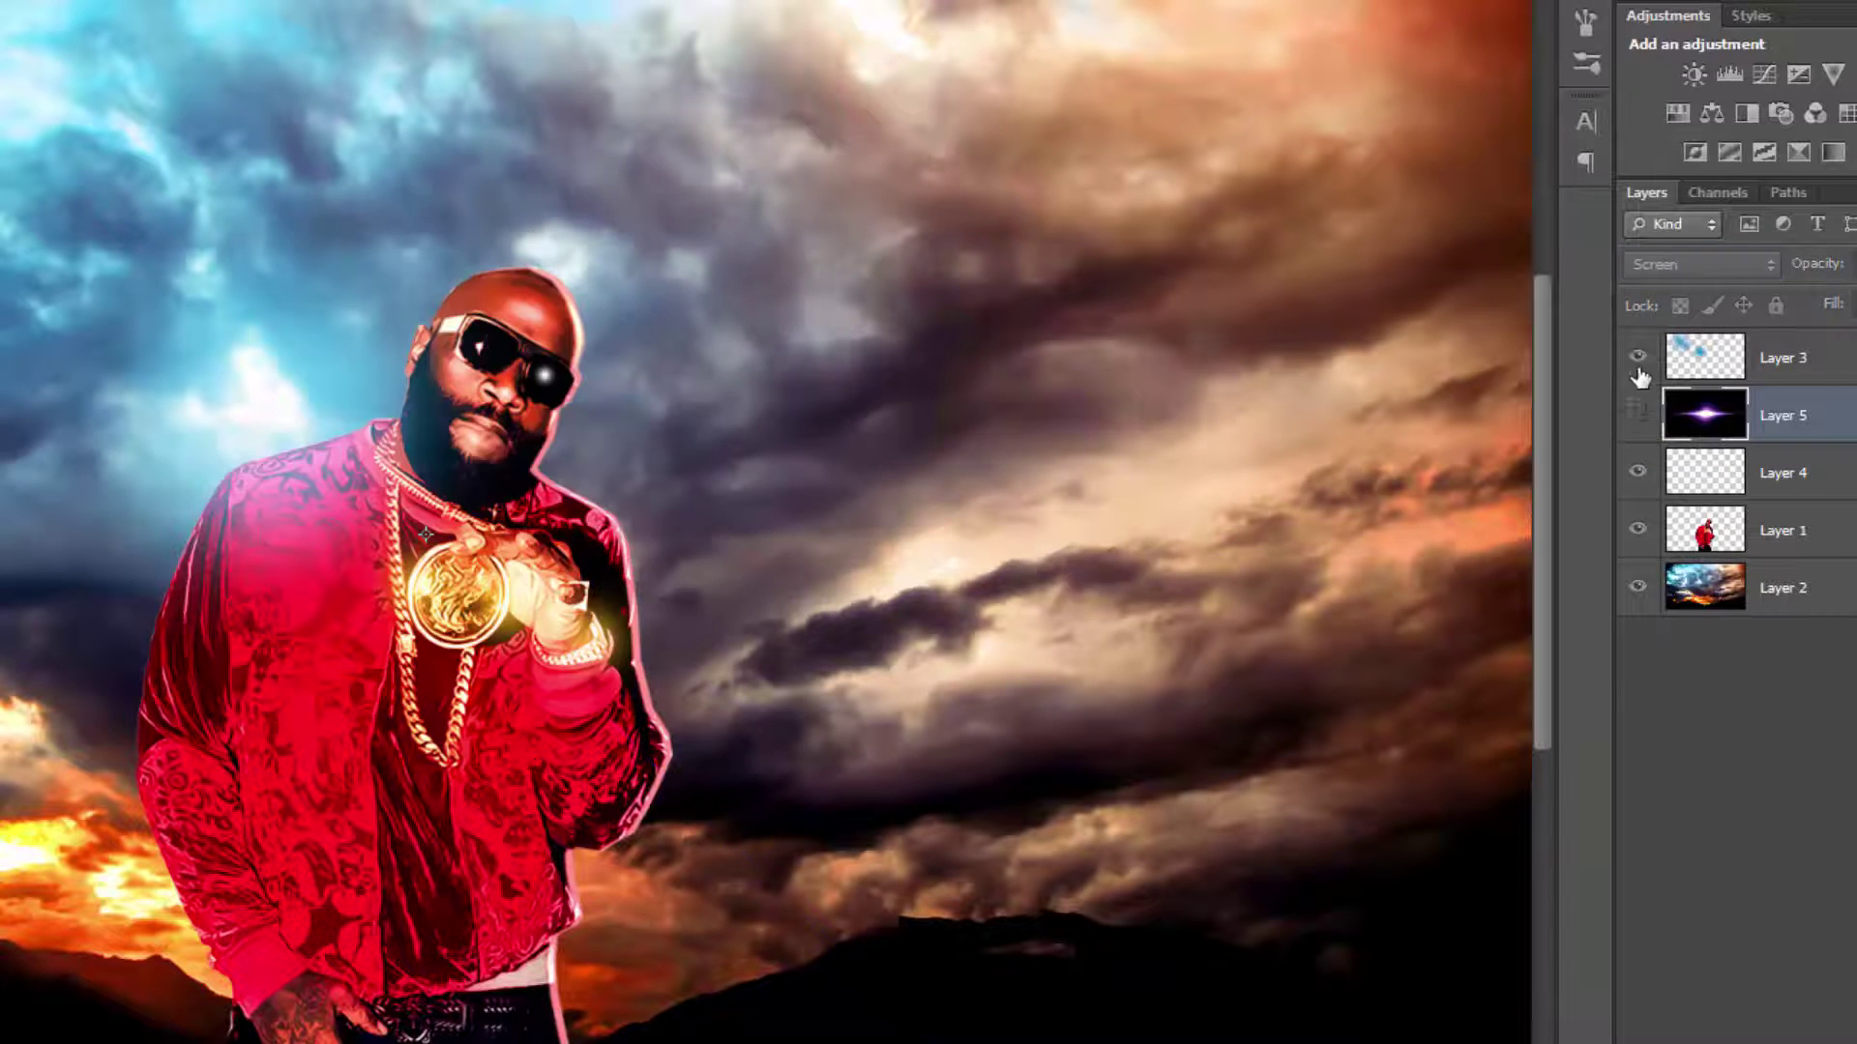
pyautogui.click(1726, 362)
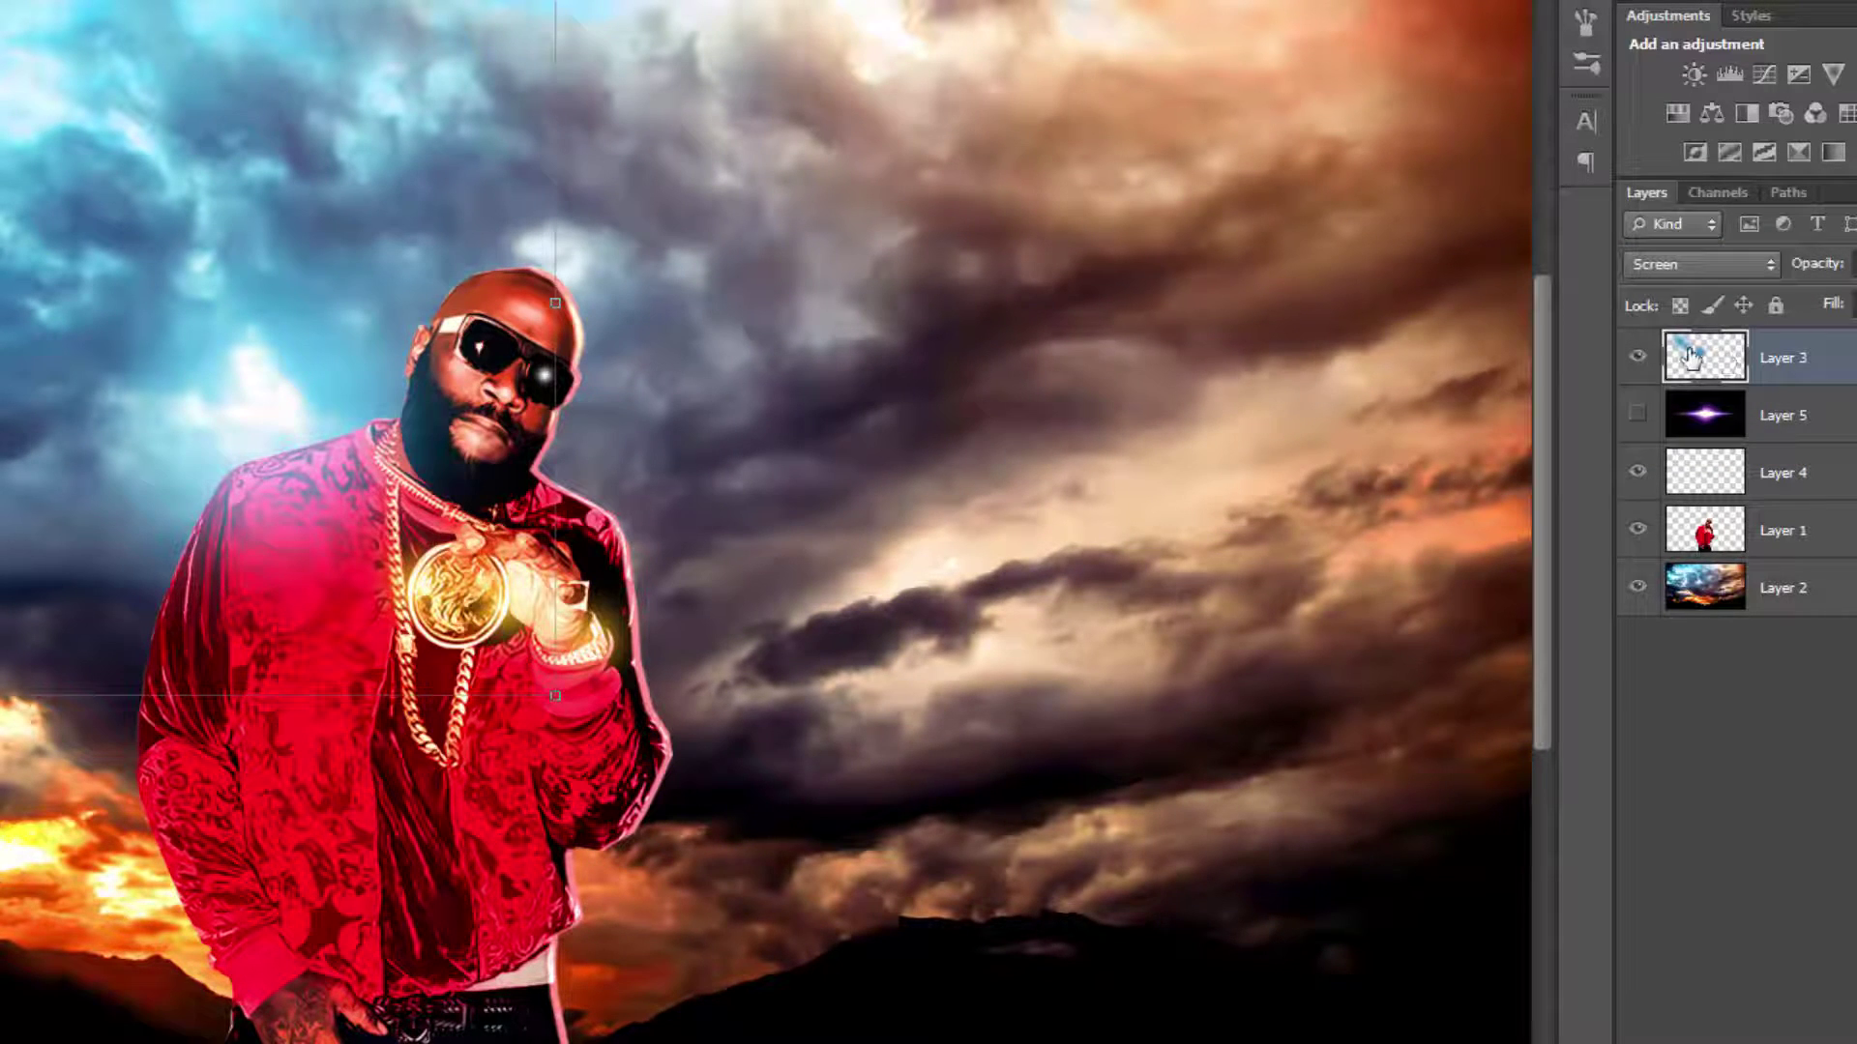
pyautogui.click(1637, 473)
pyautogui.click(1637, 530)
pyautogui.click(1637, 588)
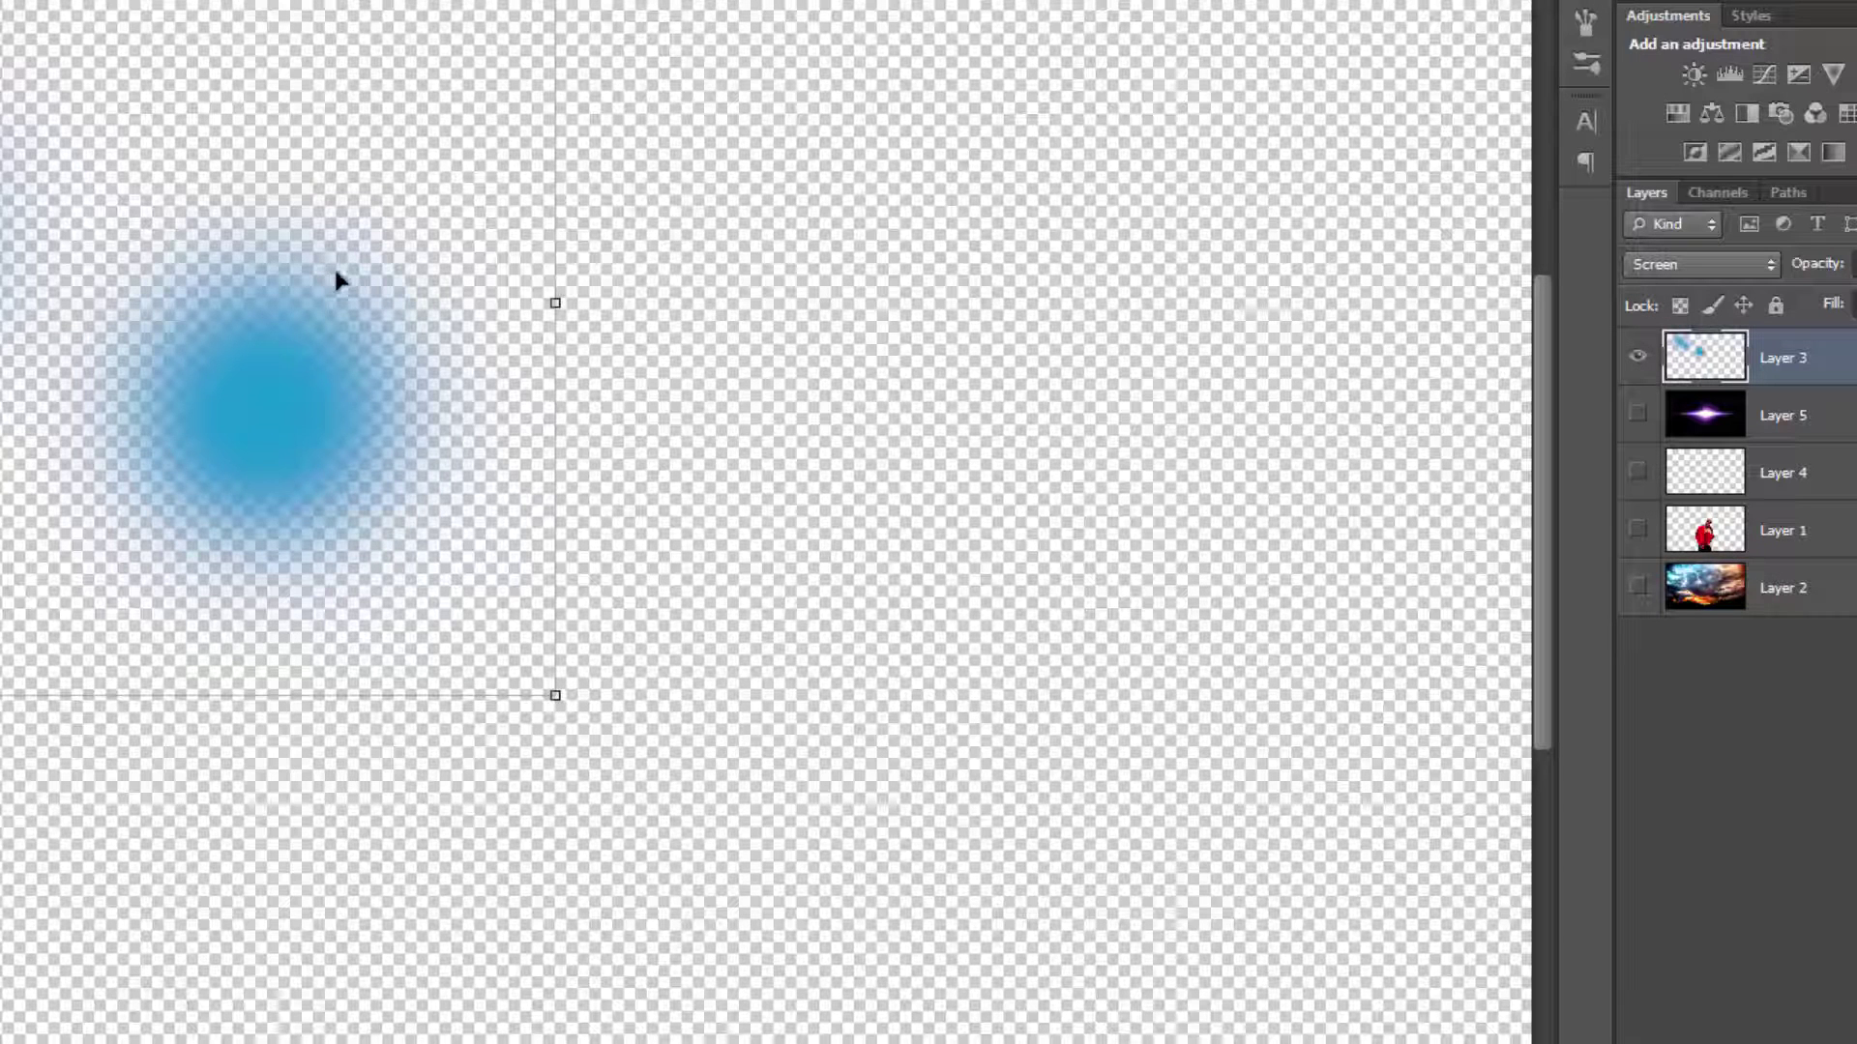
# Step: Toggle the sky and blue light layers' visibility to compare the blue spots alone and screened over the sky
pyautogui.click(1636, 588)
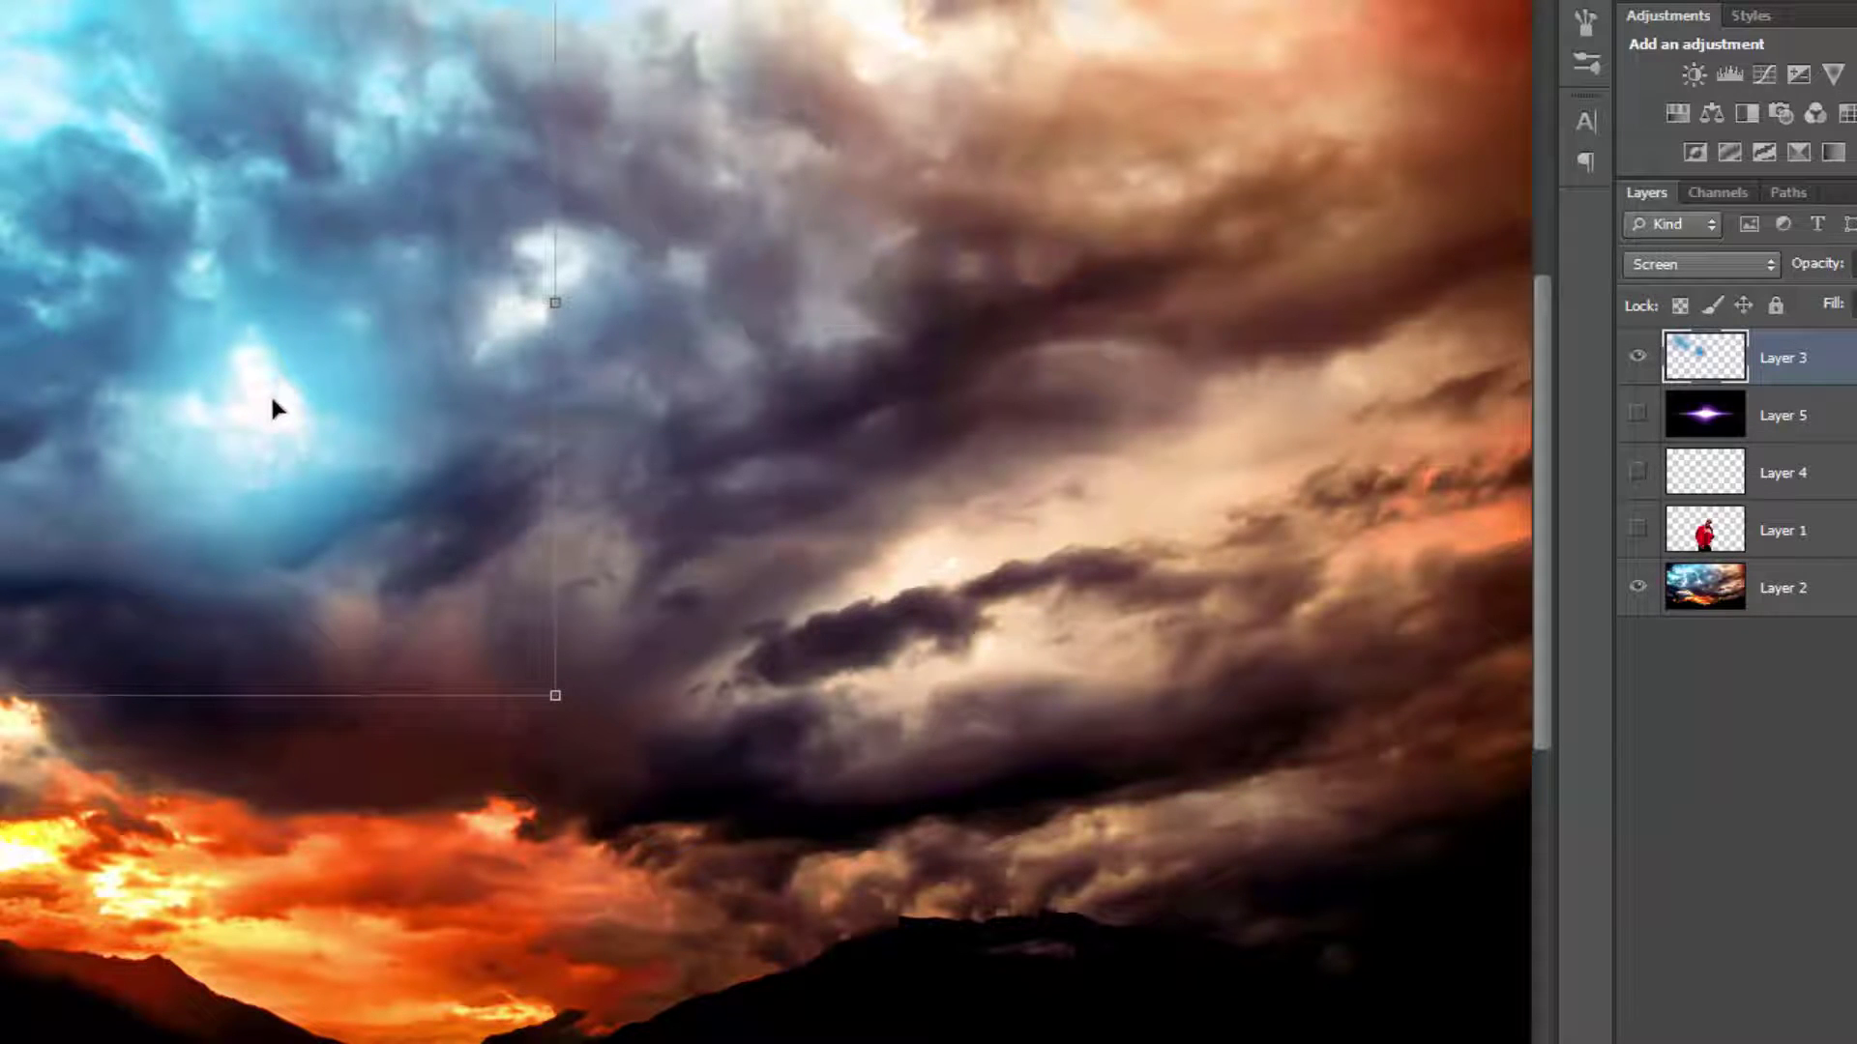
pyautogui.click(1637, 358)
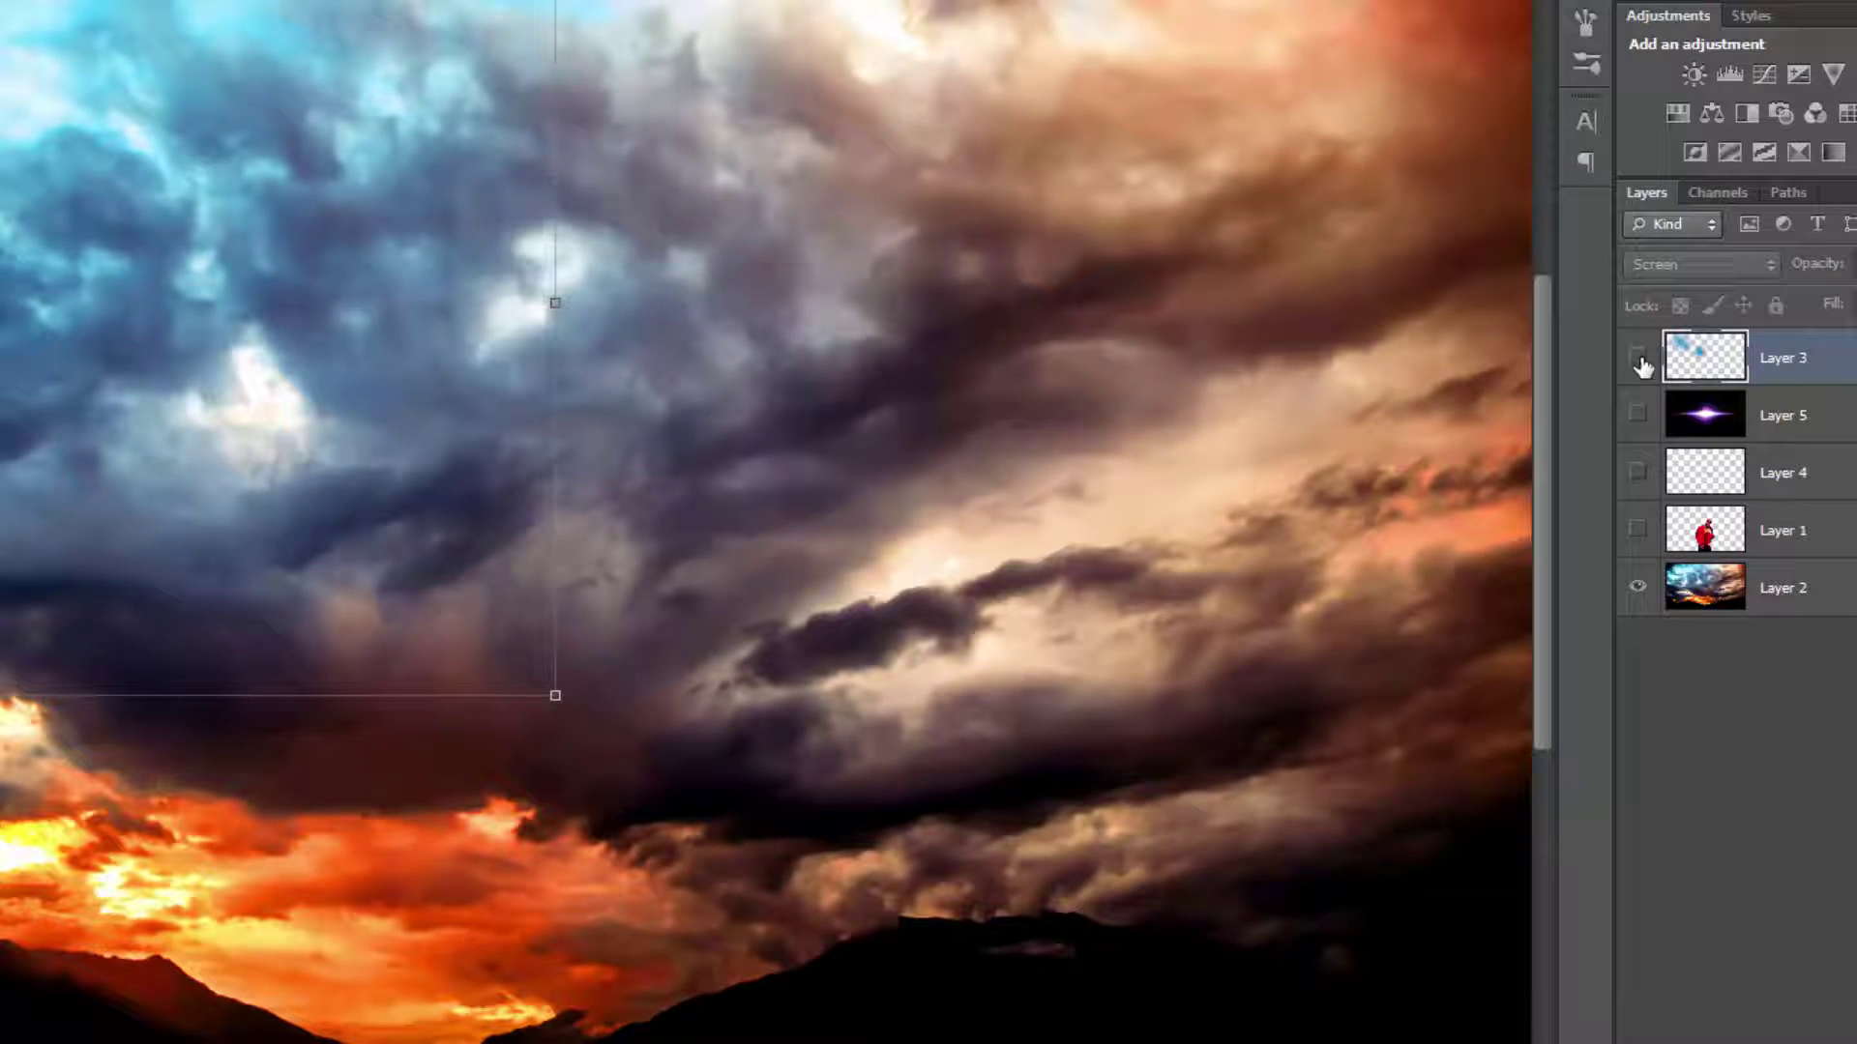
pyautogui.click(1638, 358)
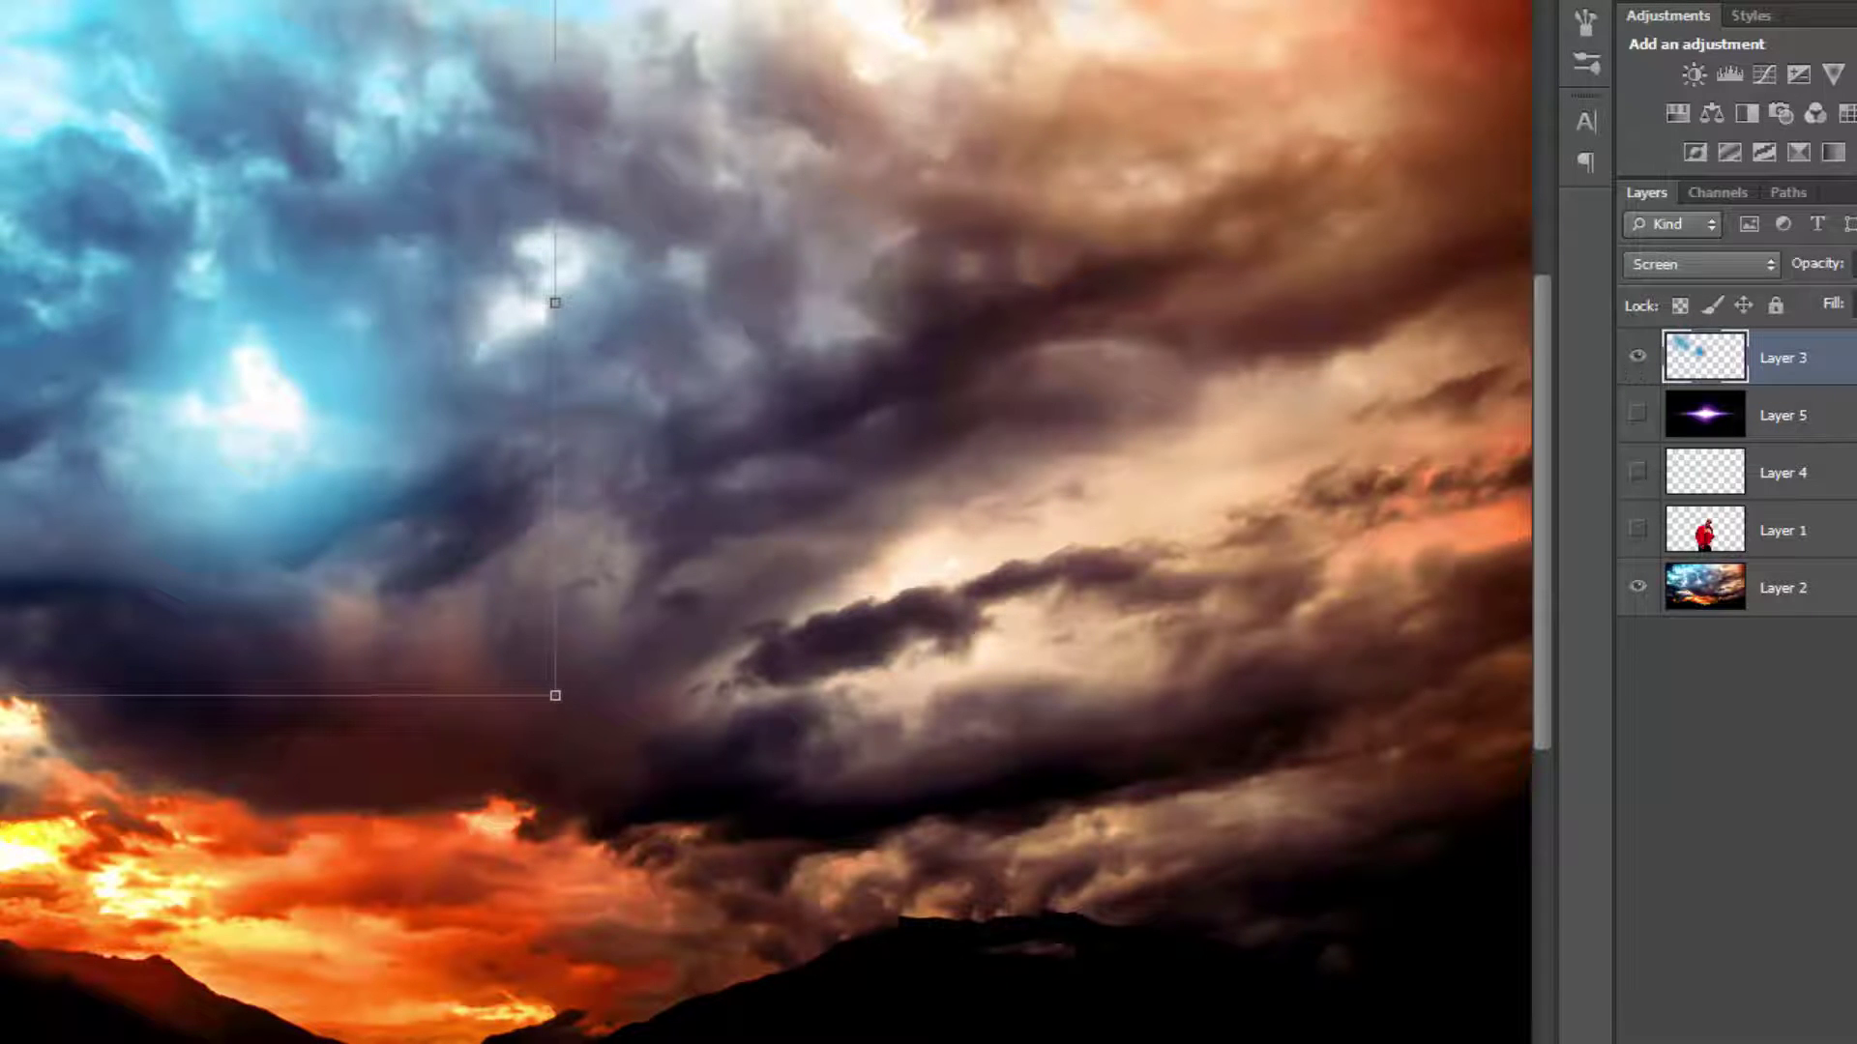
pyautogui.click(1637, 588)
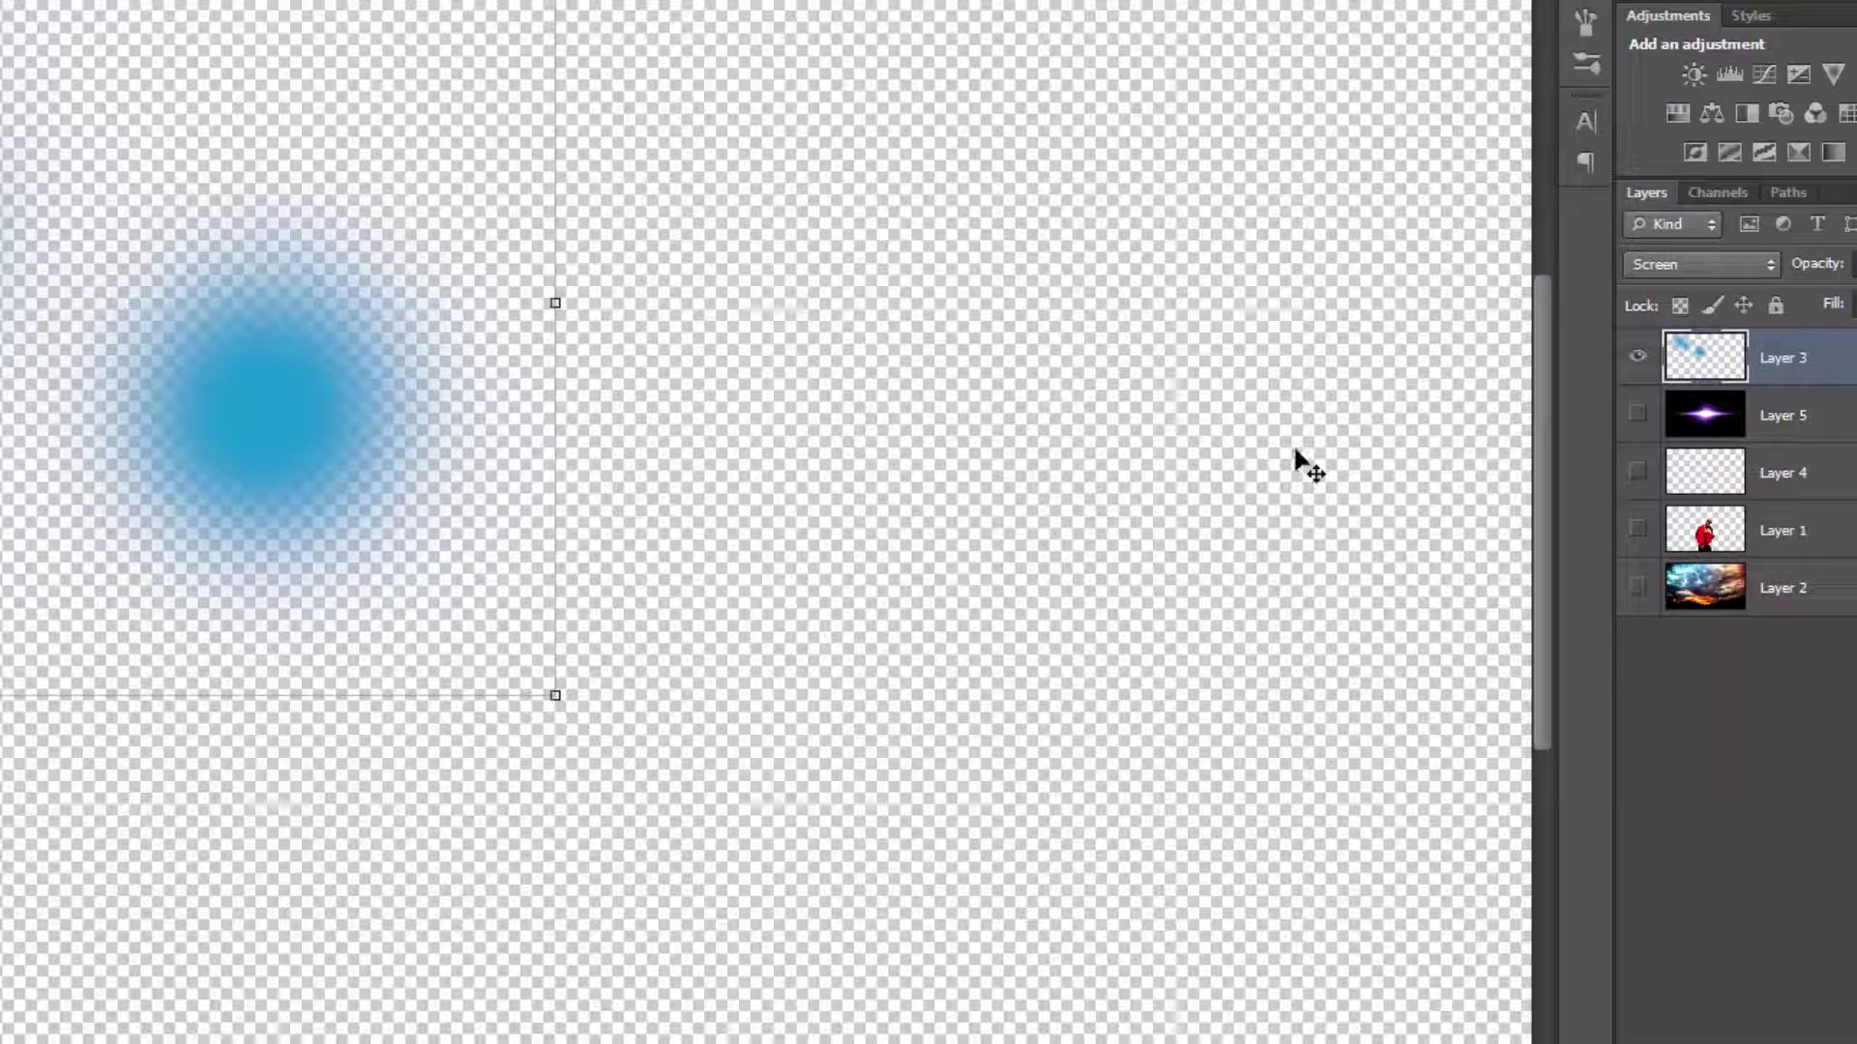
pyautogui.click(1636, 587)
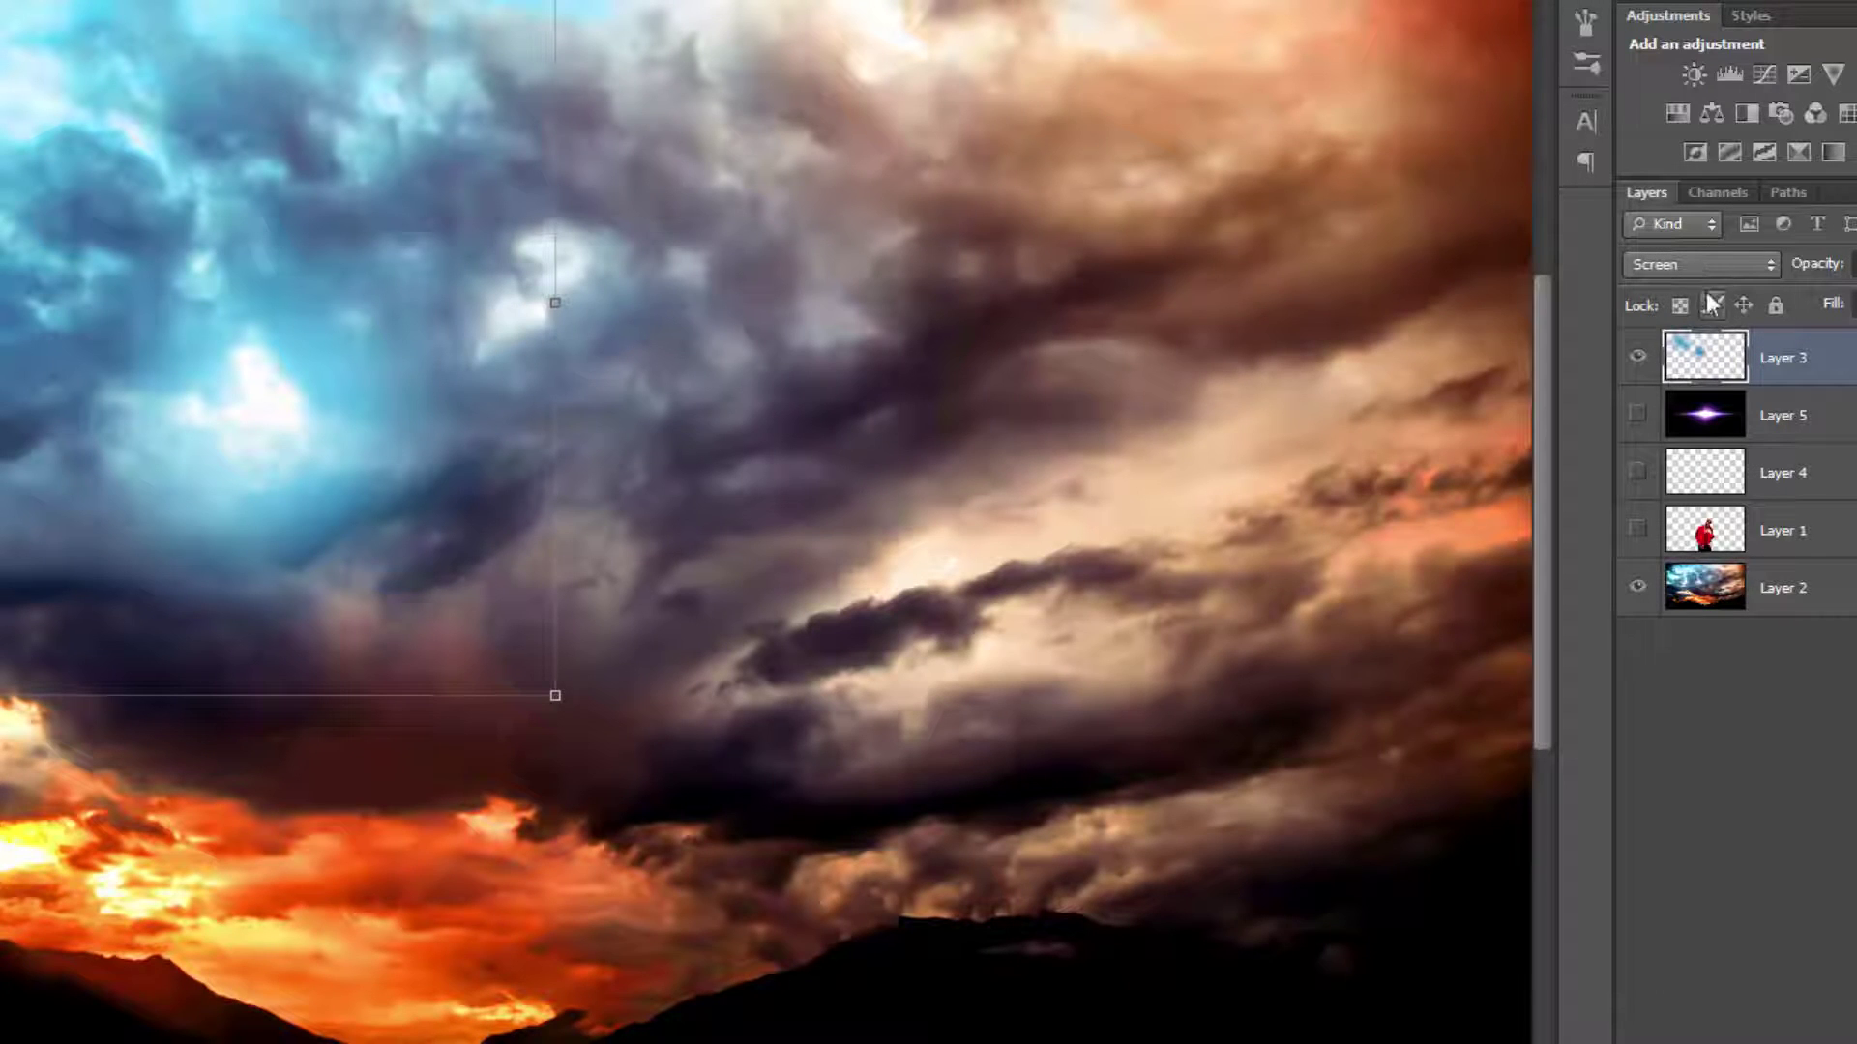
# Step: Hide and show the sky layer and the blue light layer in turn to compare the sky with and without the blue glow
pyautogui.click(1637, 588)
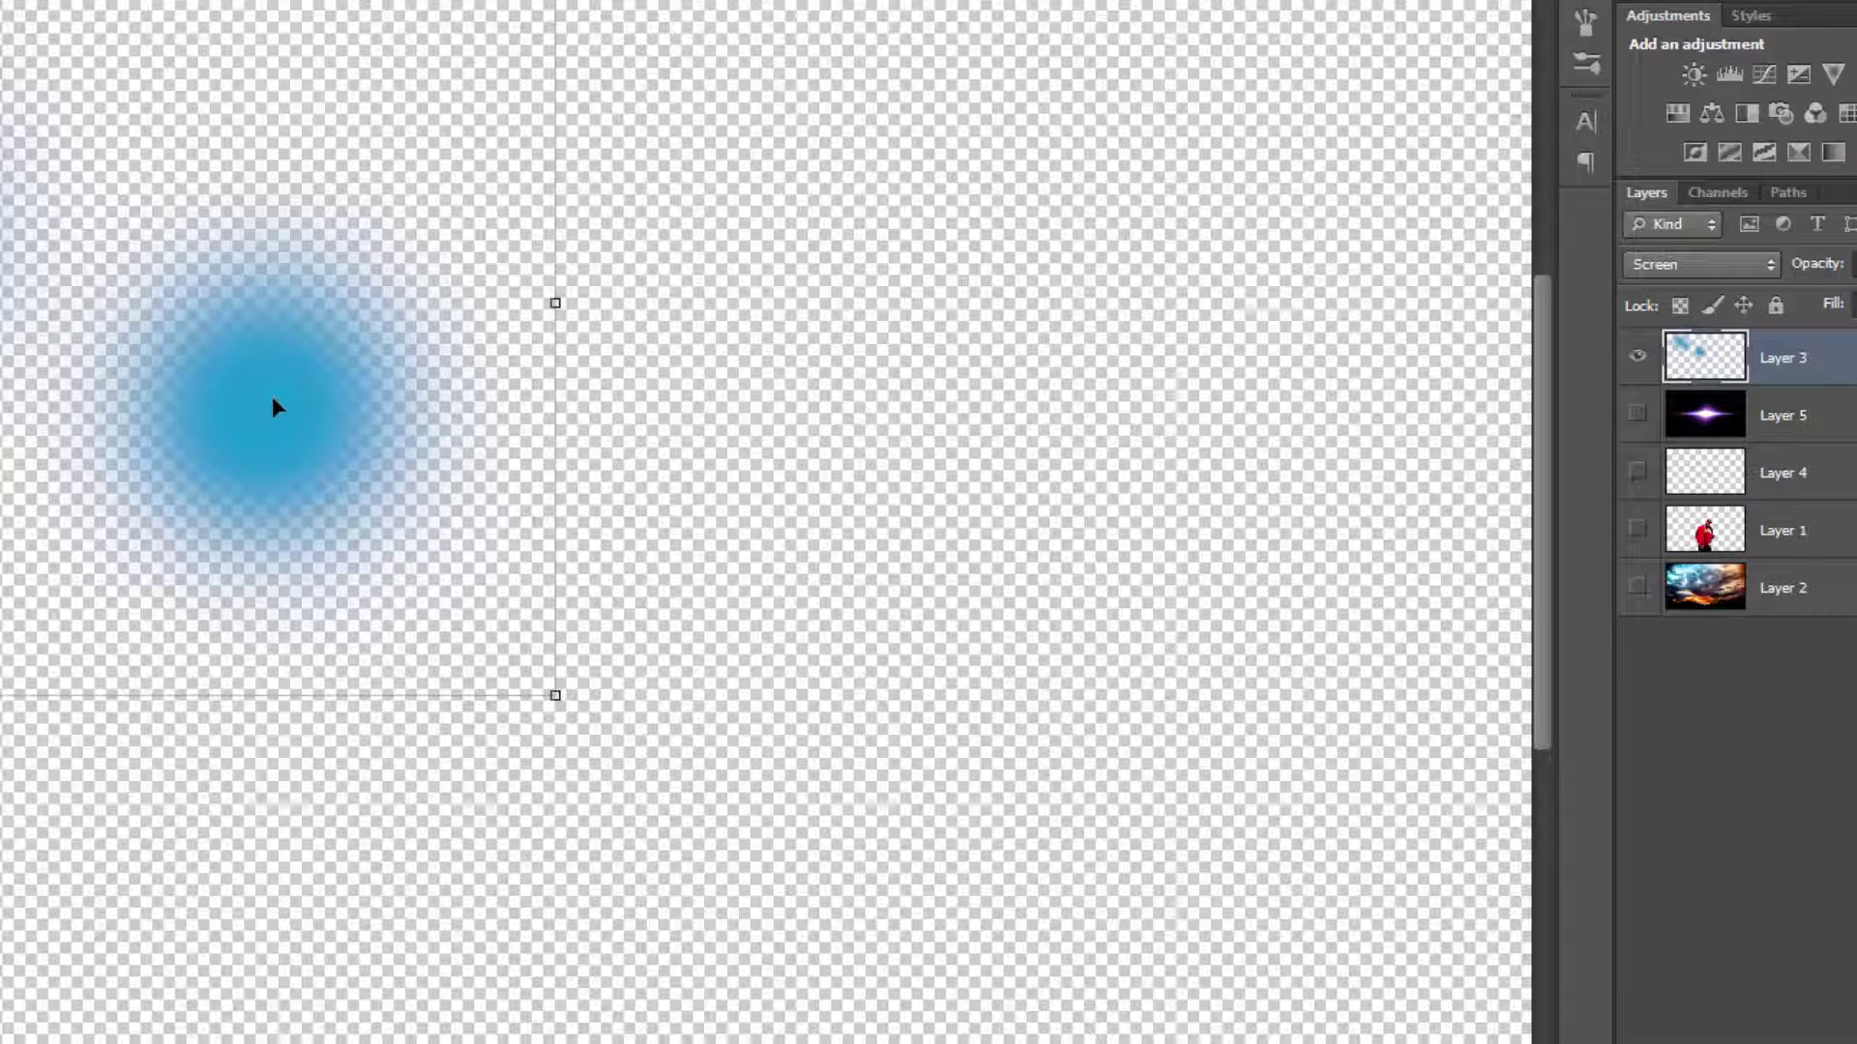
pyautogui.click(1638, 588)
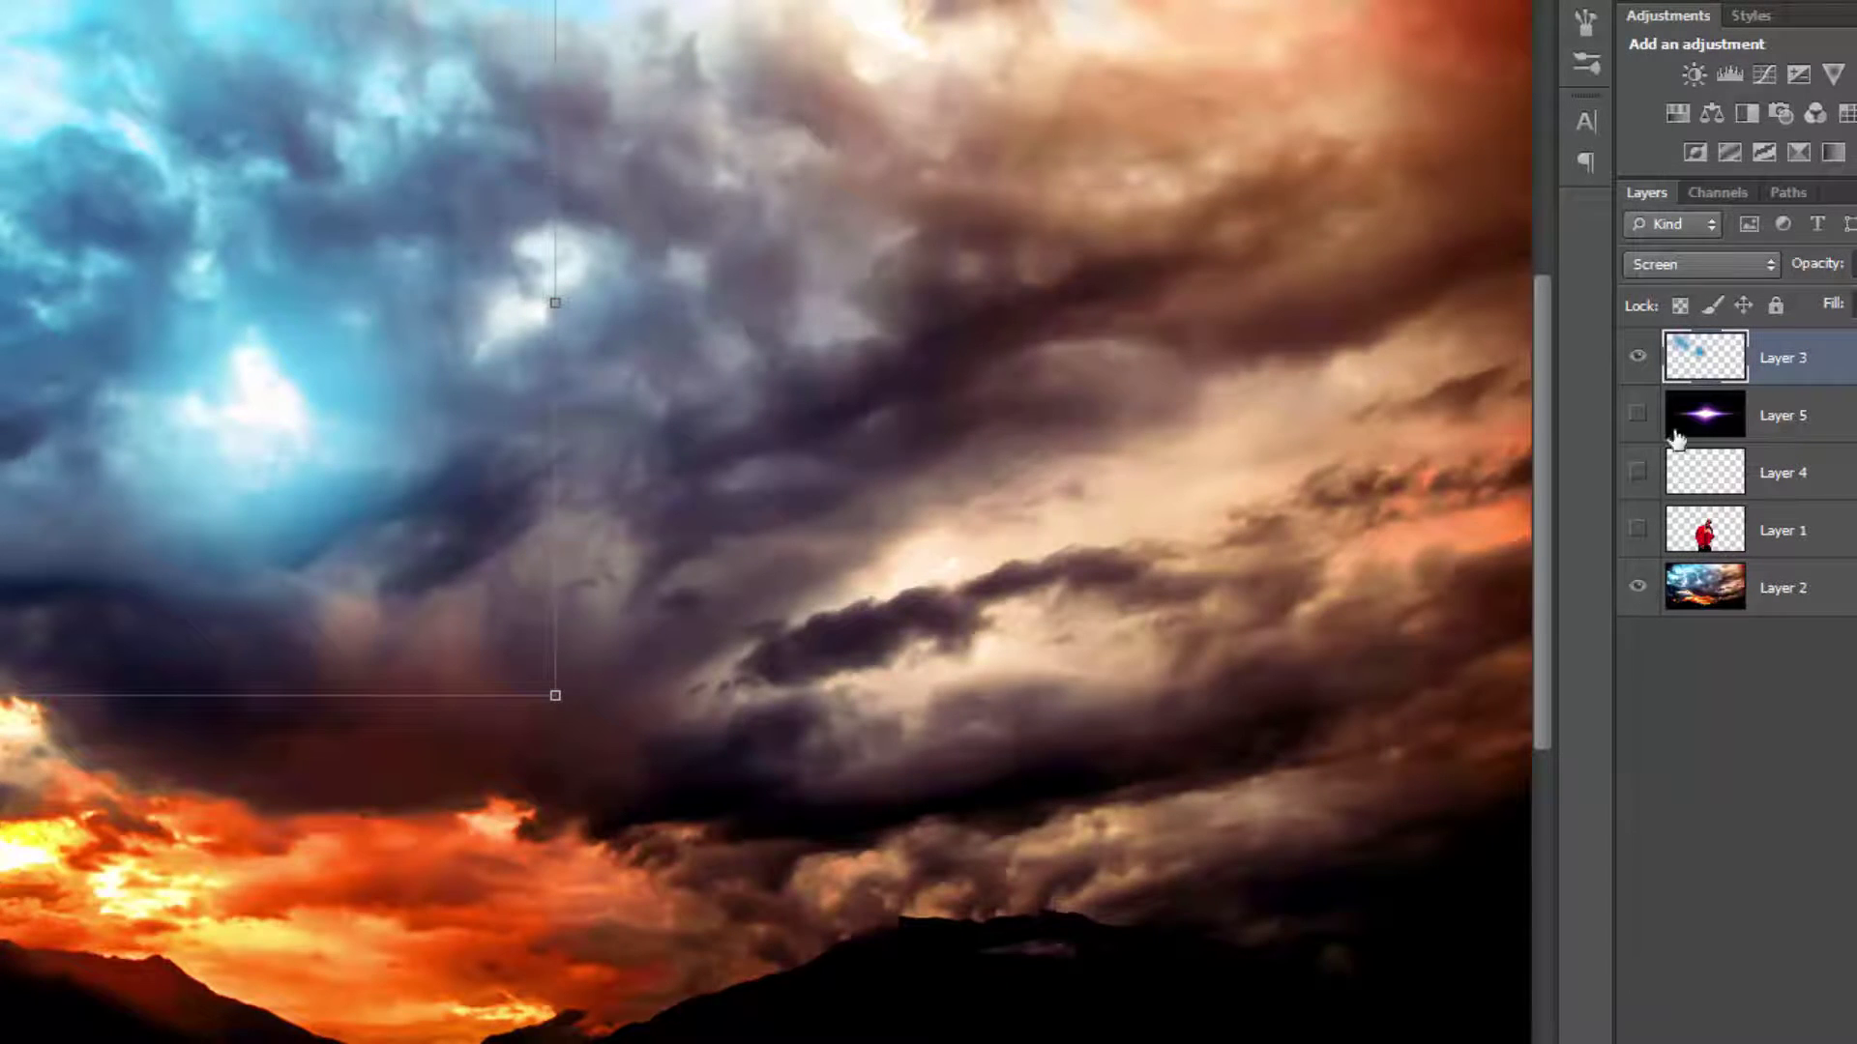
pyautogui.click(1638, 358)
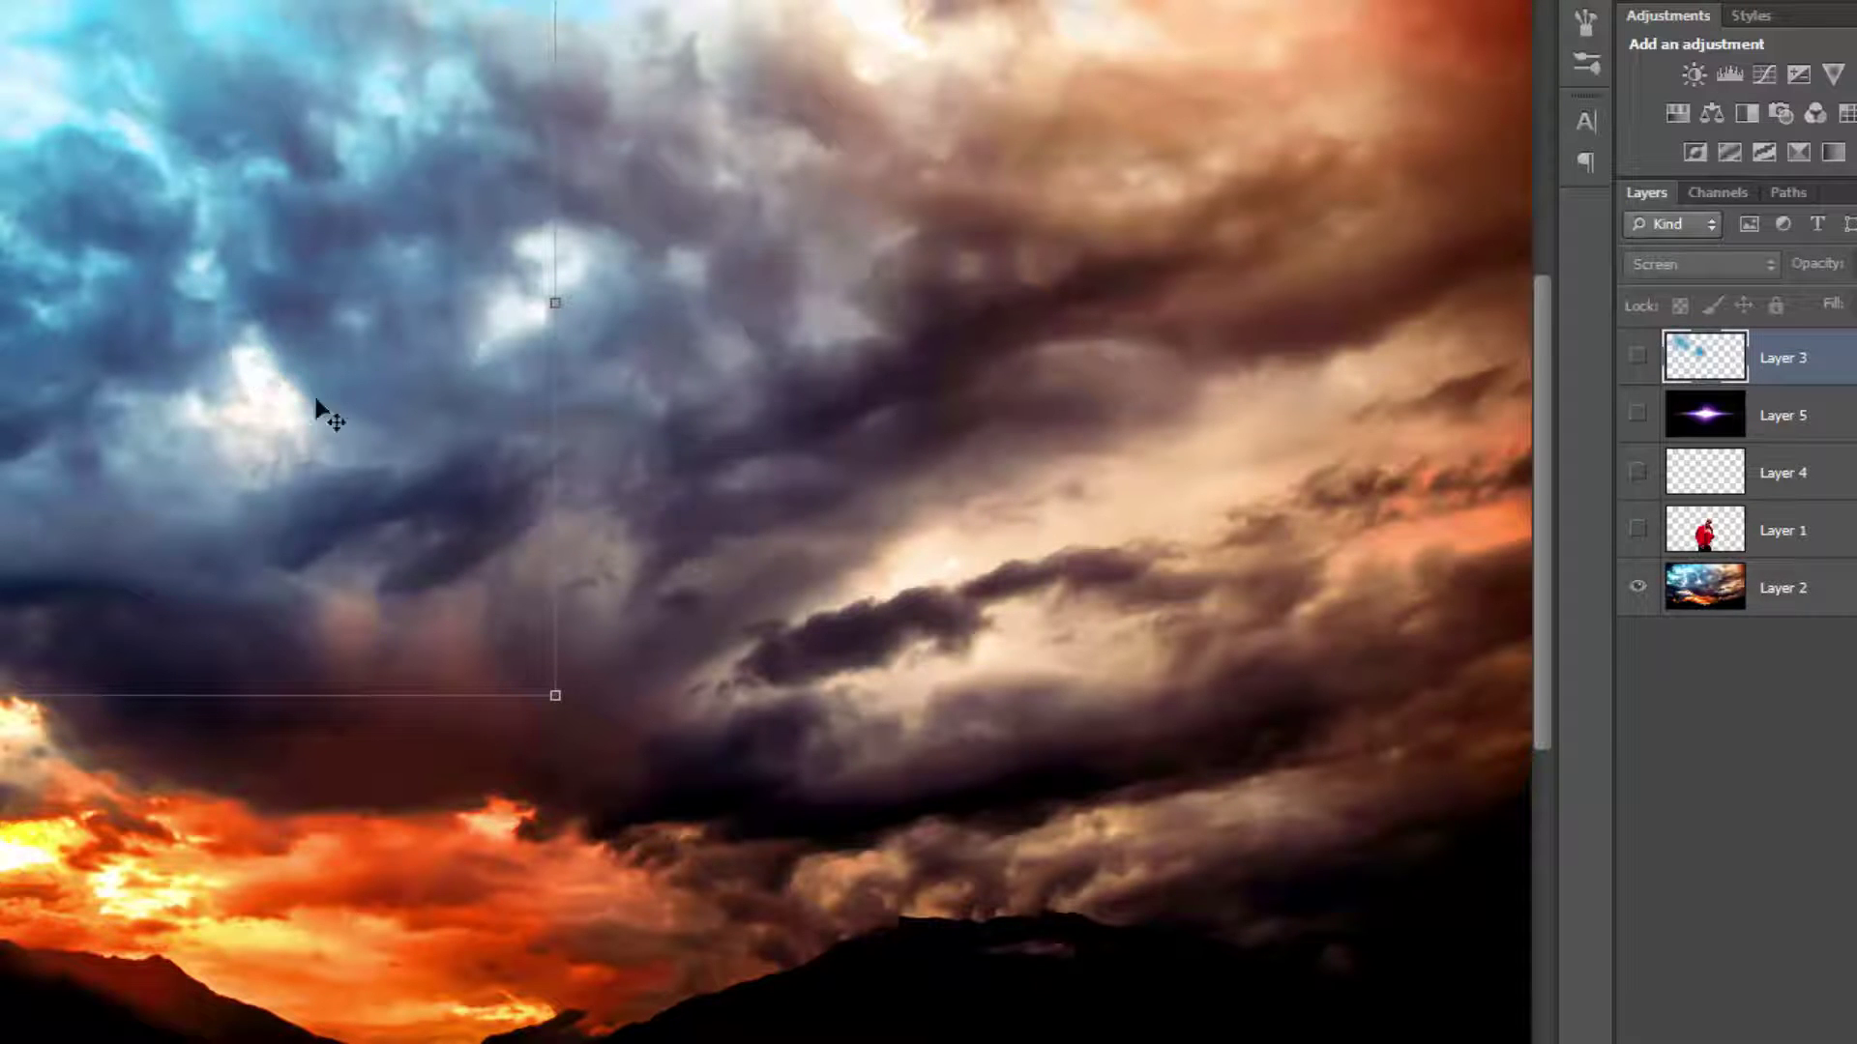
pyautogui.click(1637, 356)
# Step: Dab a small soft gold brush spot on the blue light layer, over the dark clouds near the middle of the sky
pyautogui.press('b')
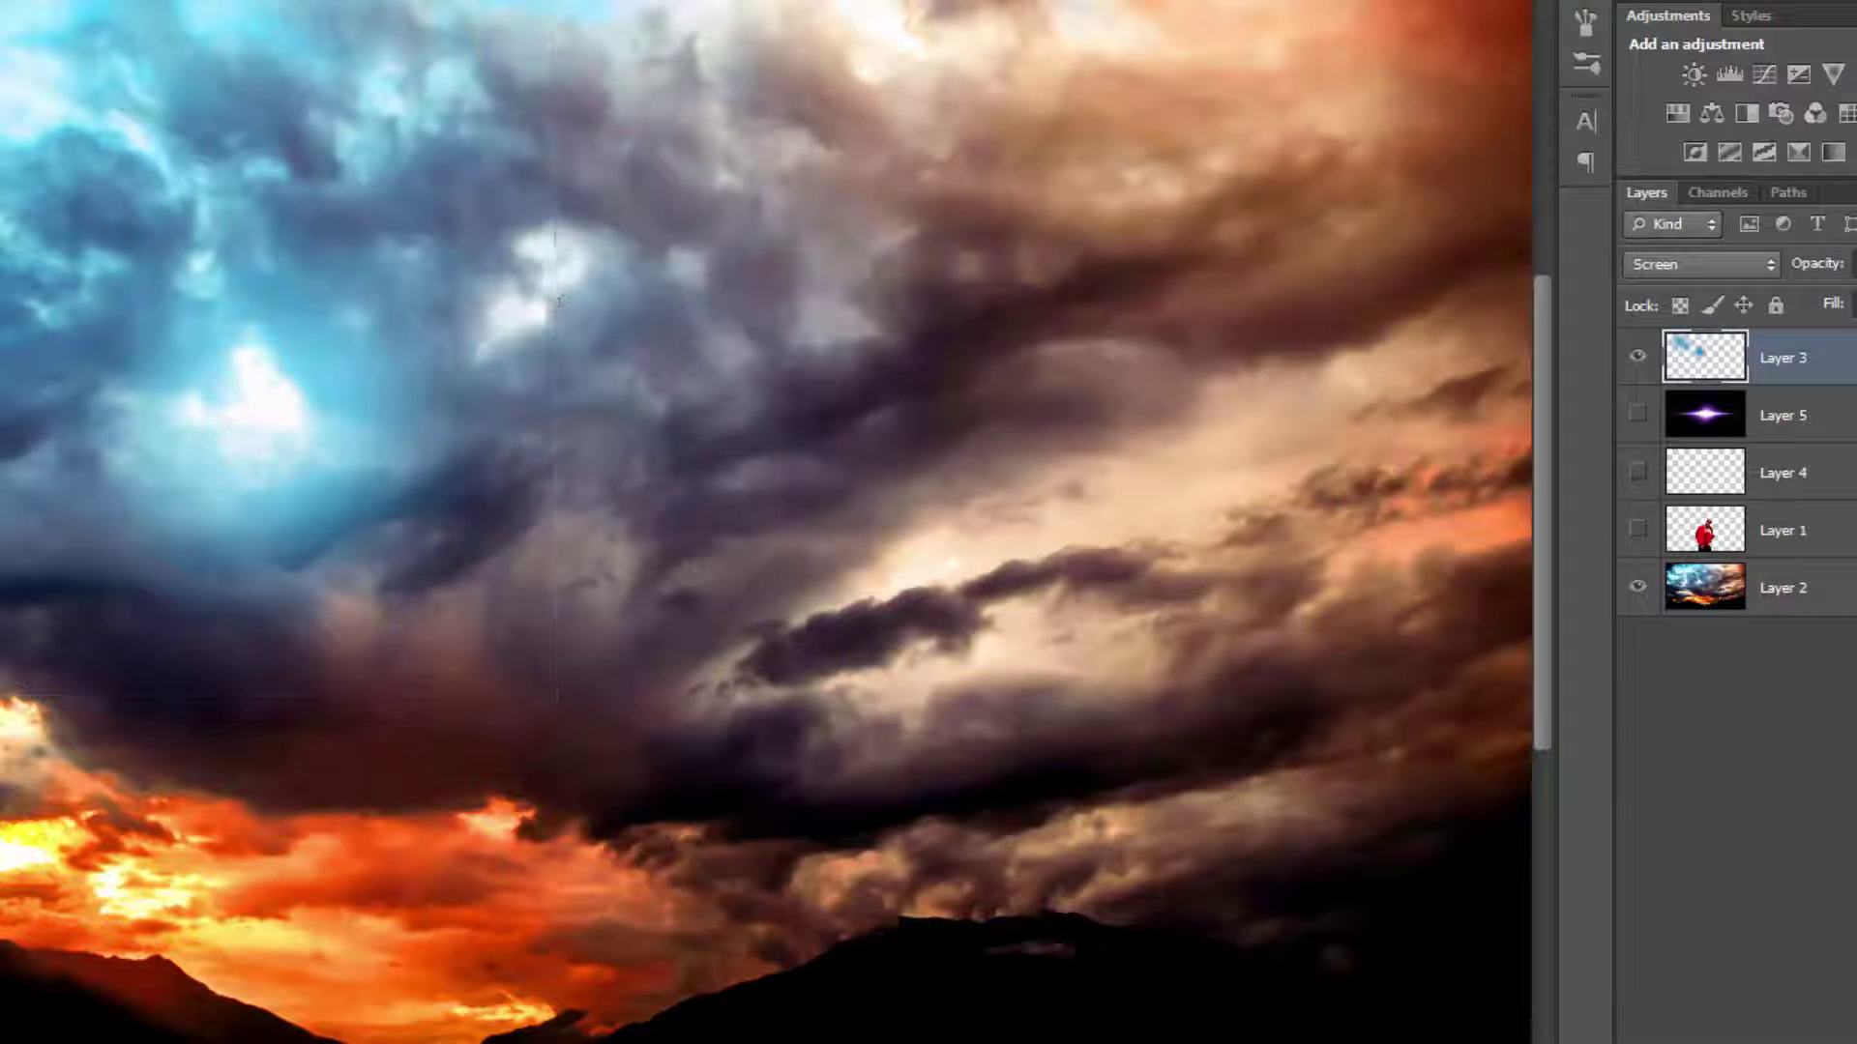
pyautogui.click(923, 344)
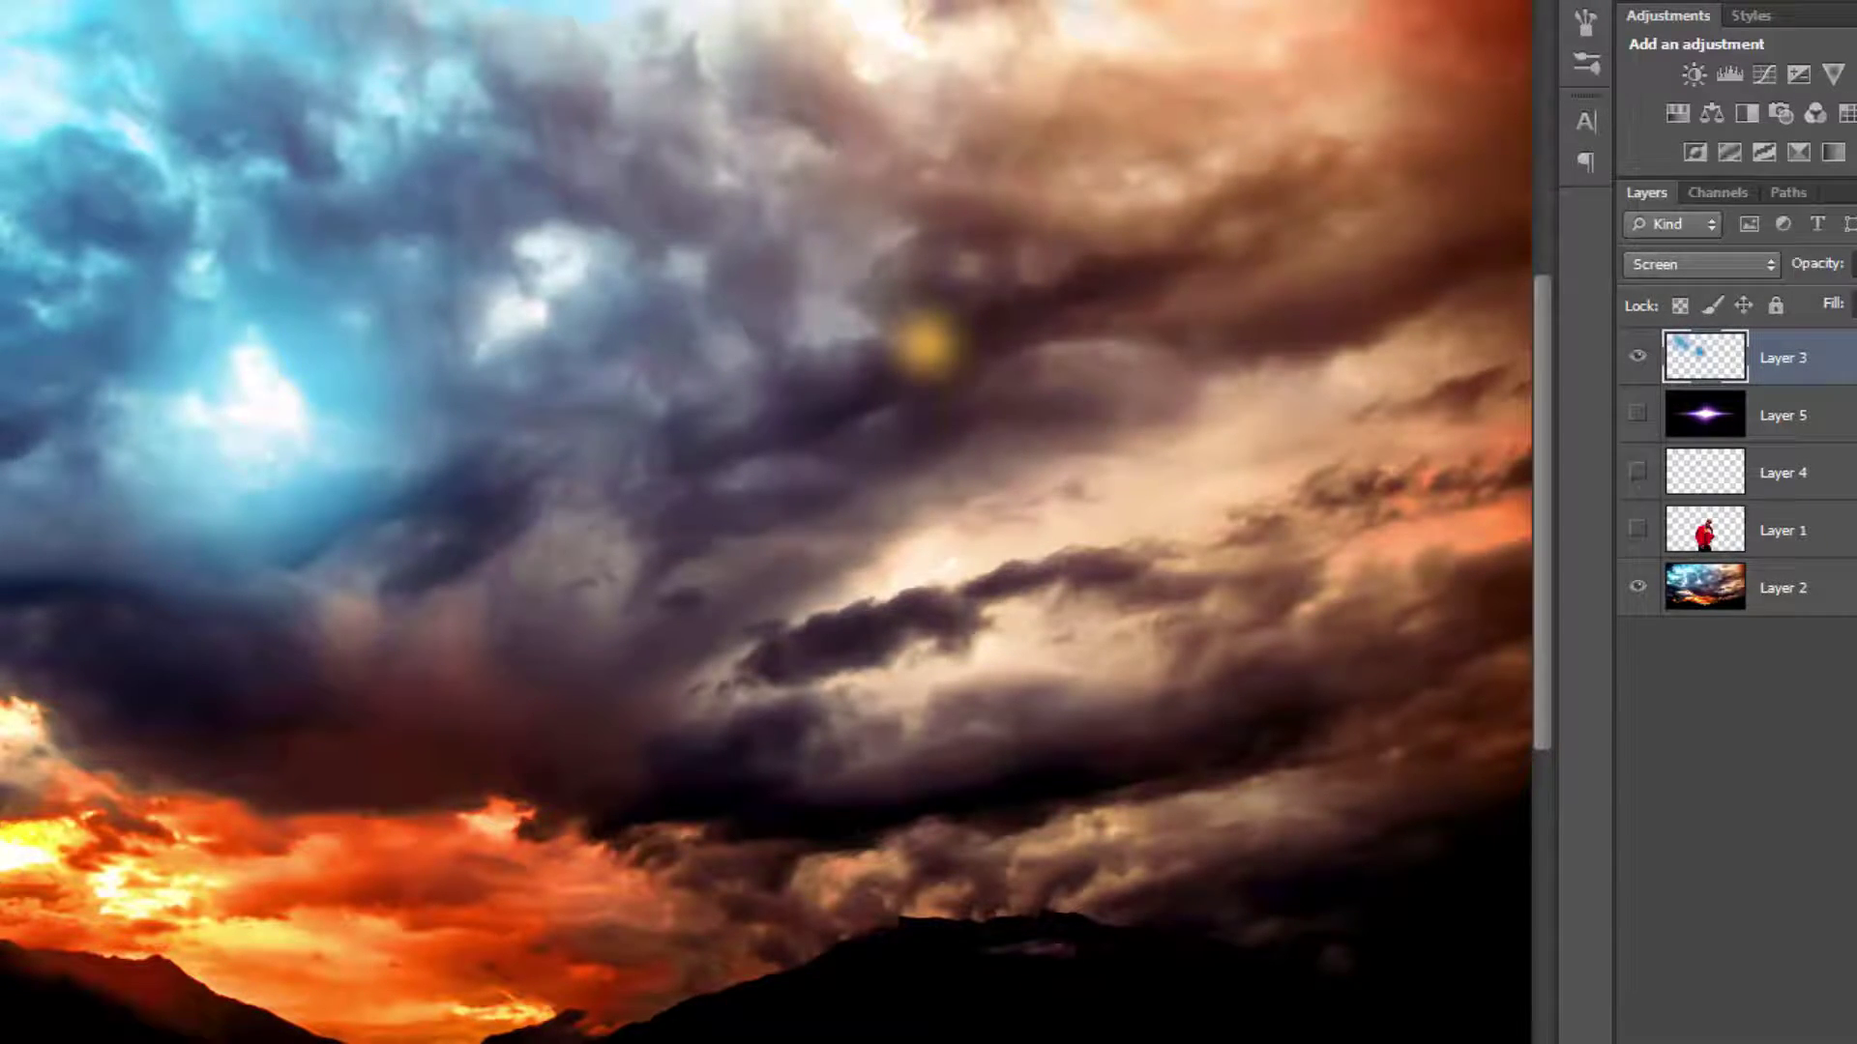
pyautogui.click(1782, 415)
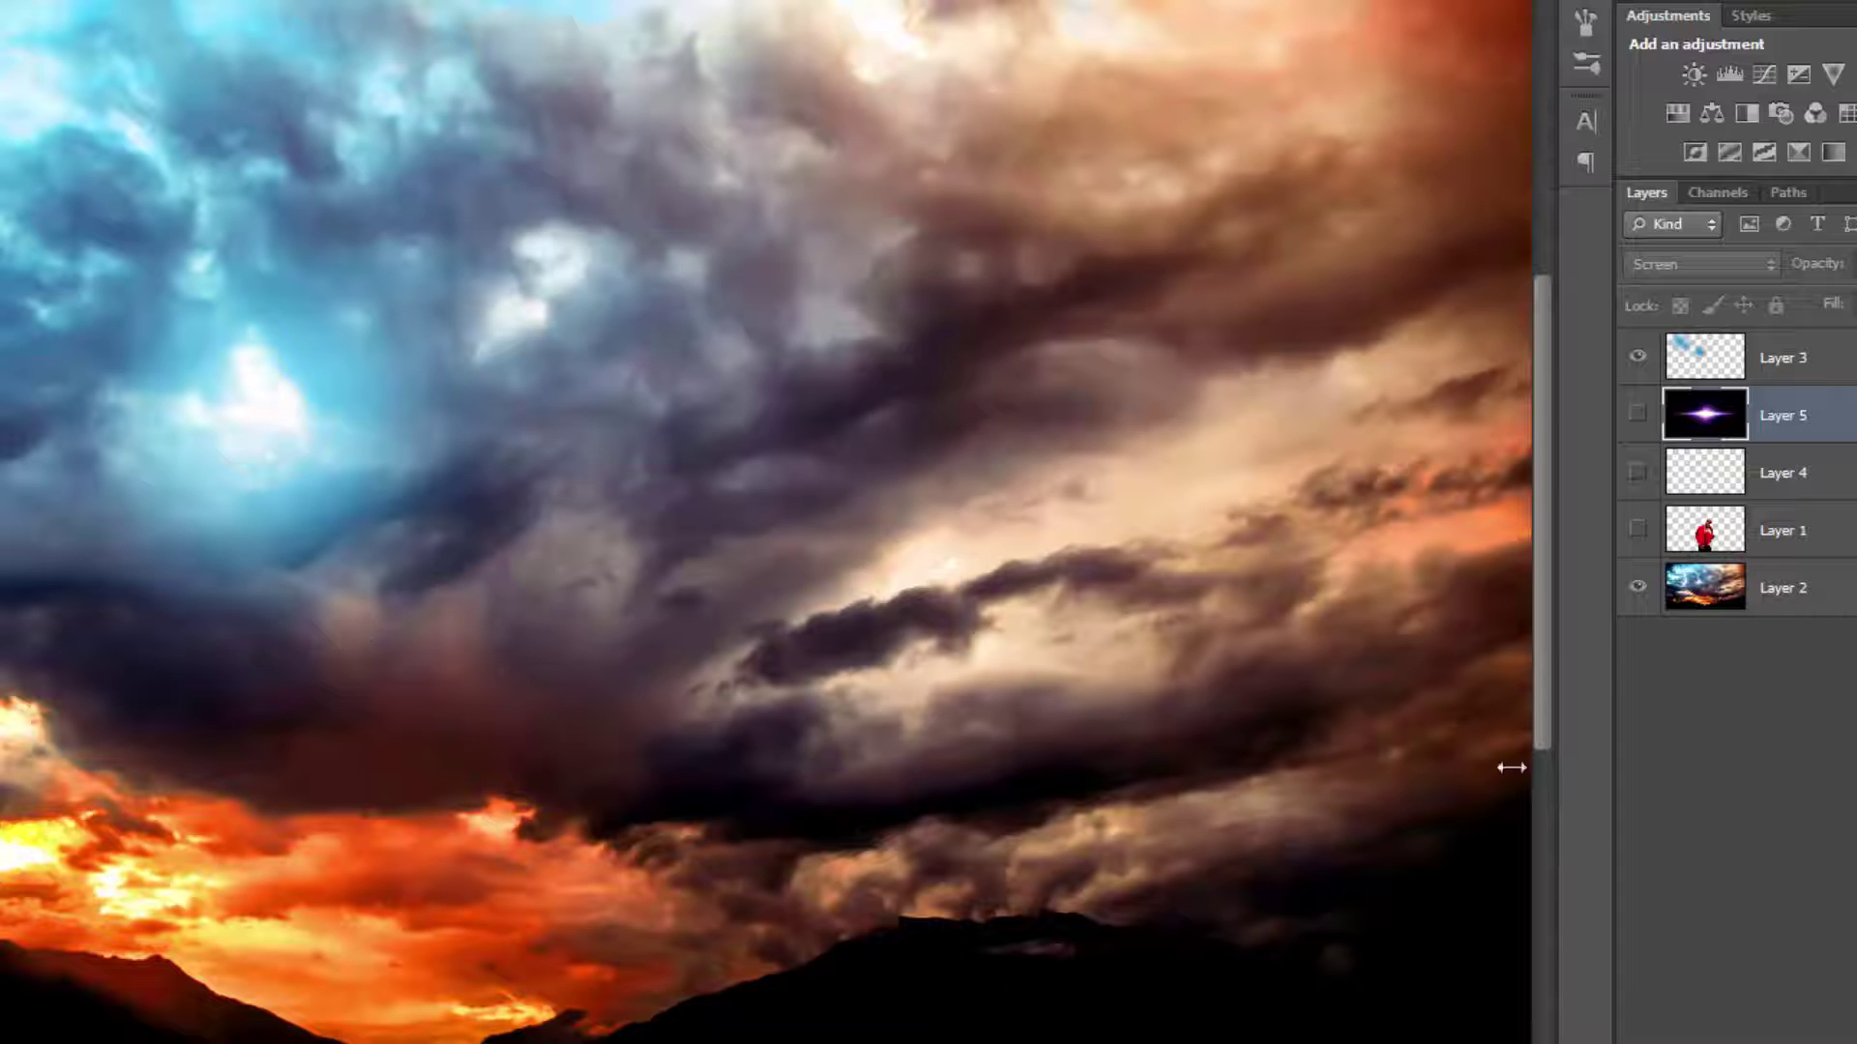
pyautogui.hotkey('alt', ']')
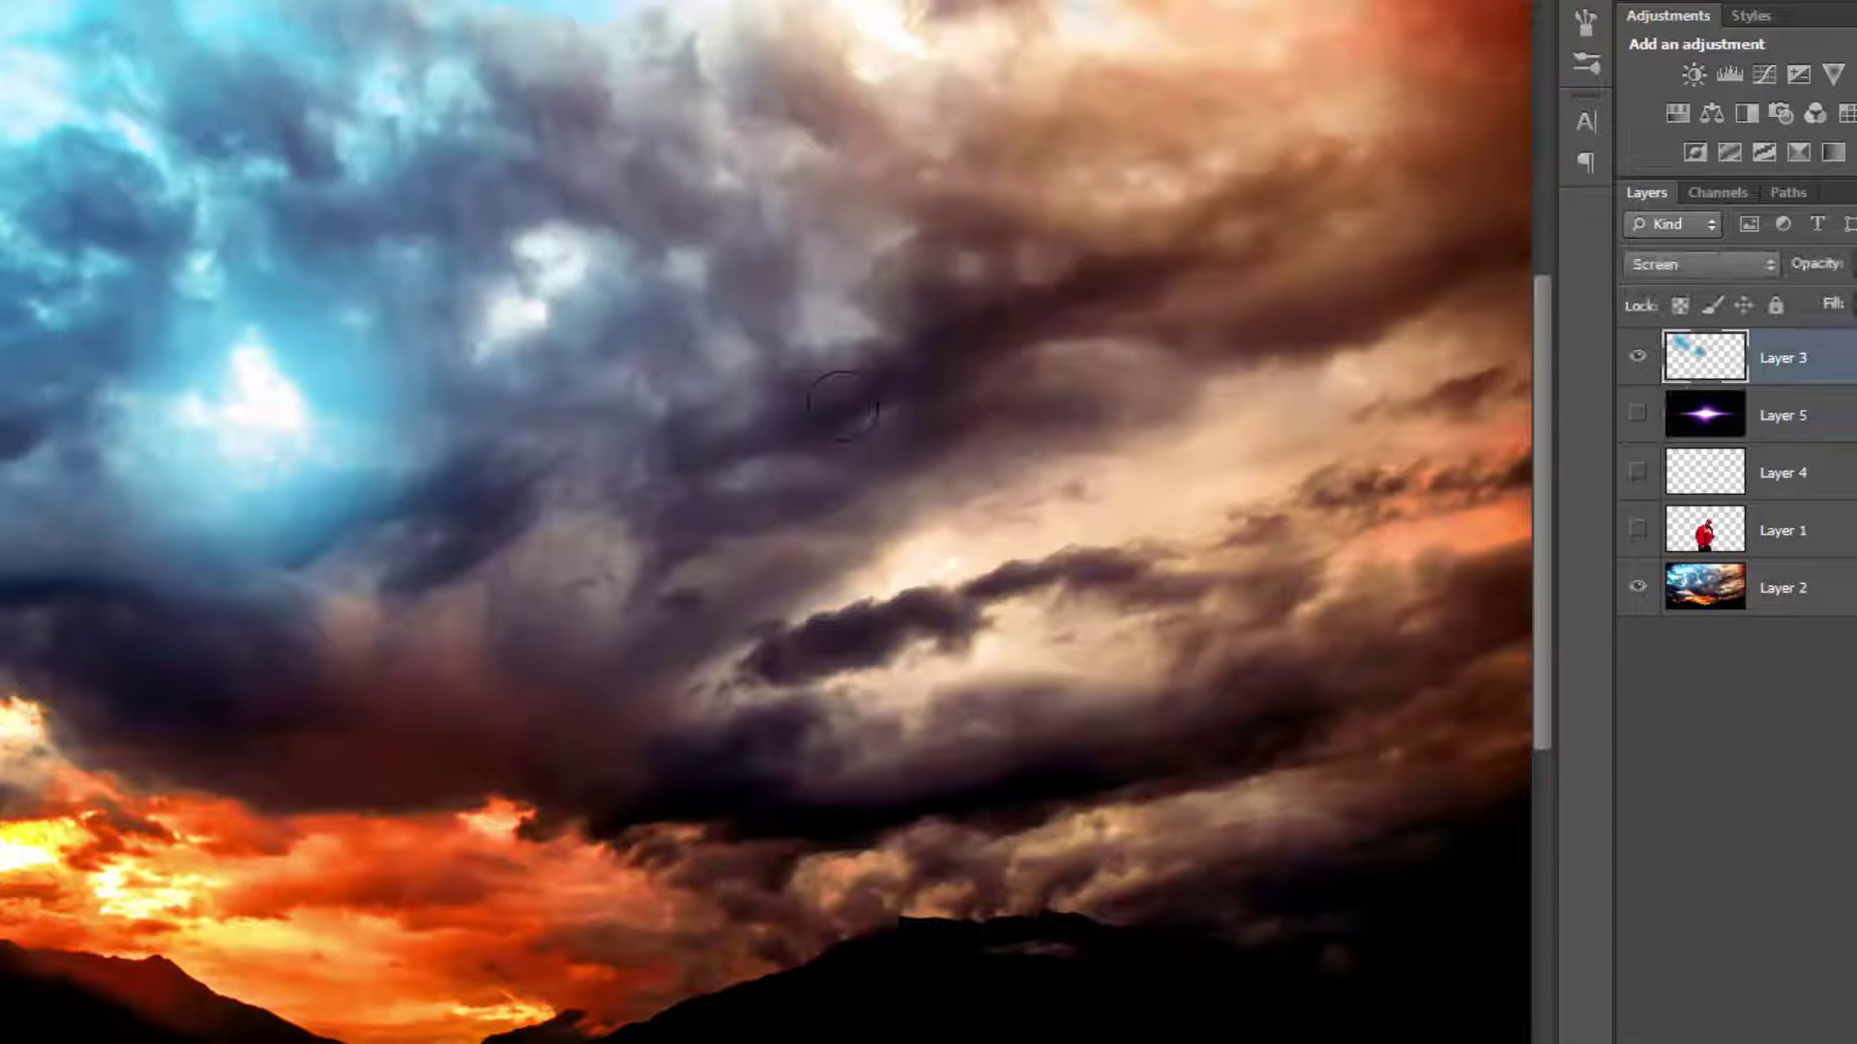
pyautogui.click(904, 373)
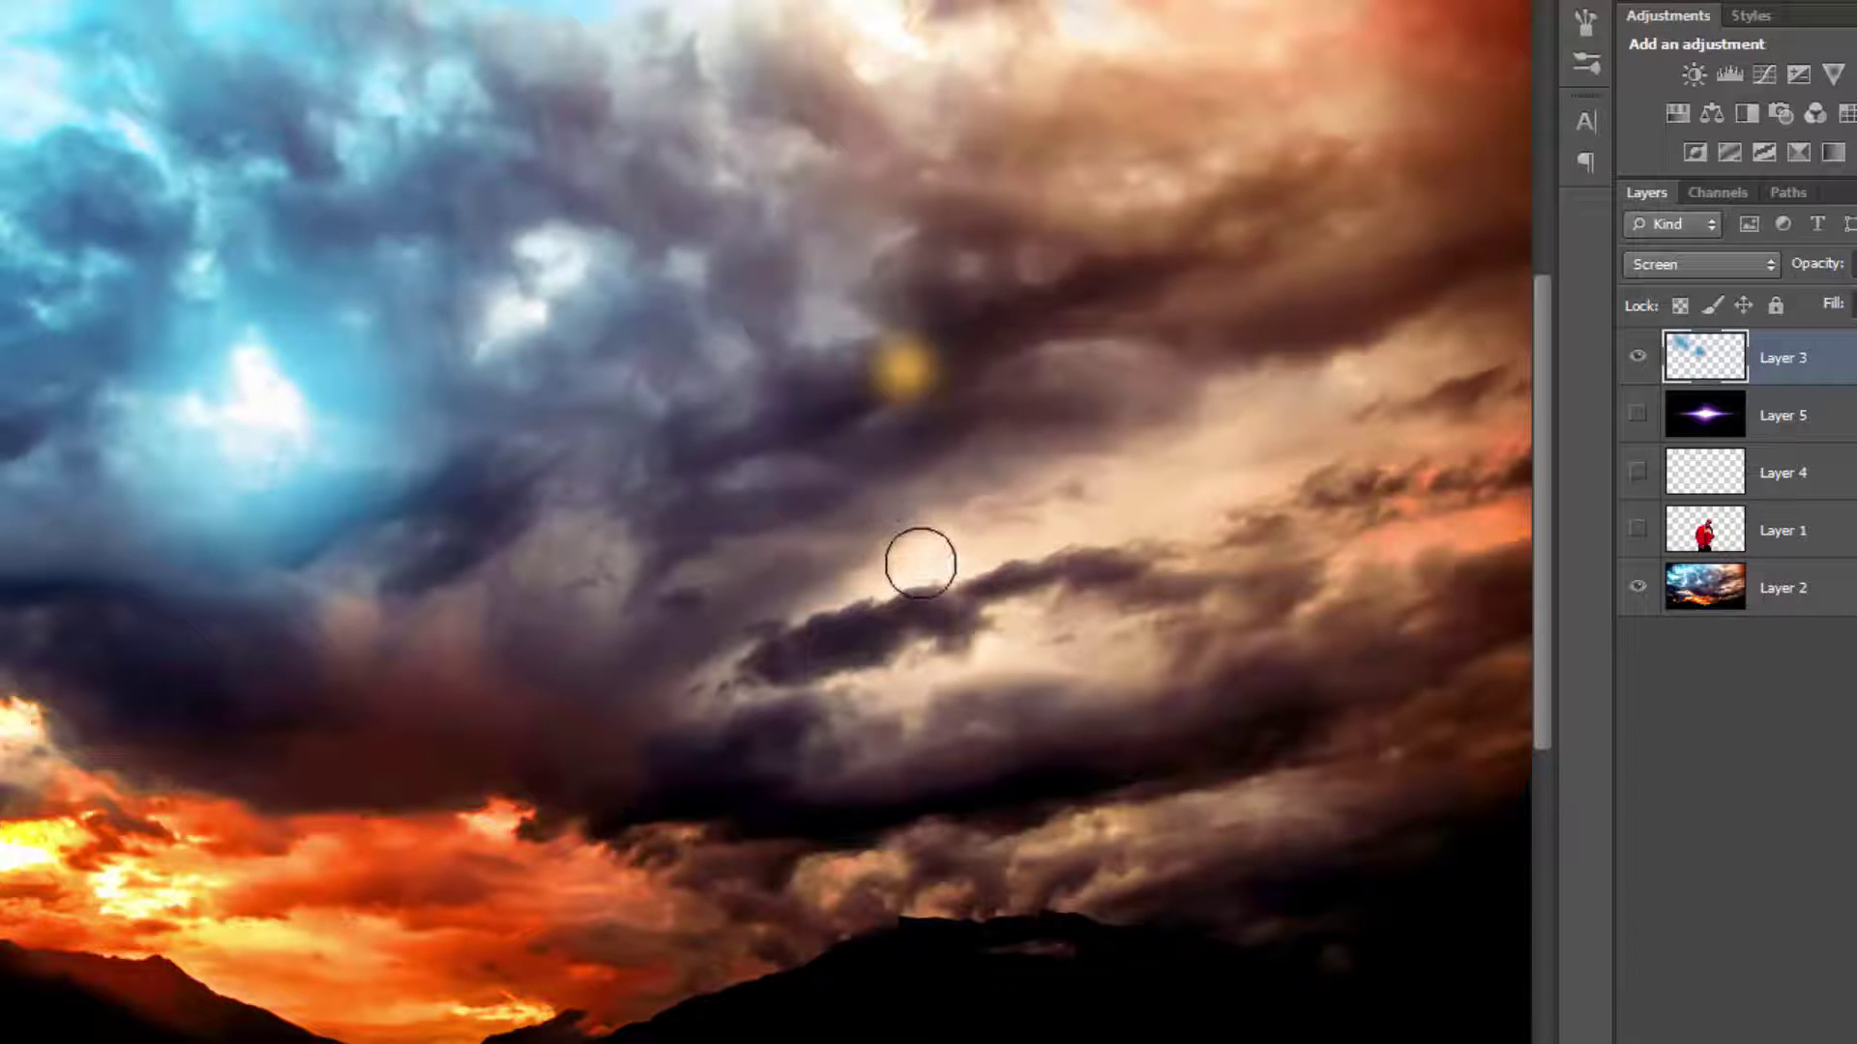
# Step: Enlarge the brush and dab soft gold glows over the bright cloud gap below the gold spot and the bright upper sky
pyautogui.click(915, 550)
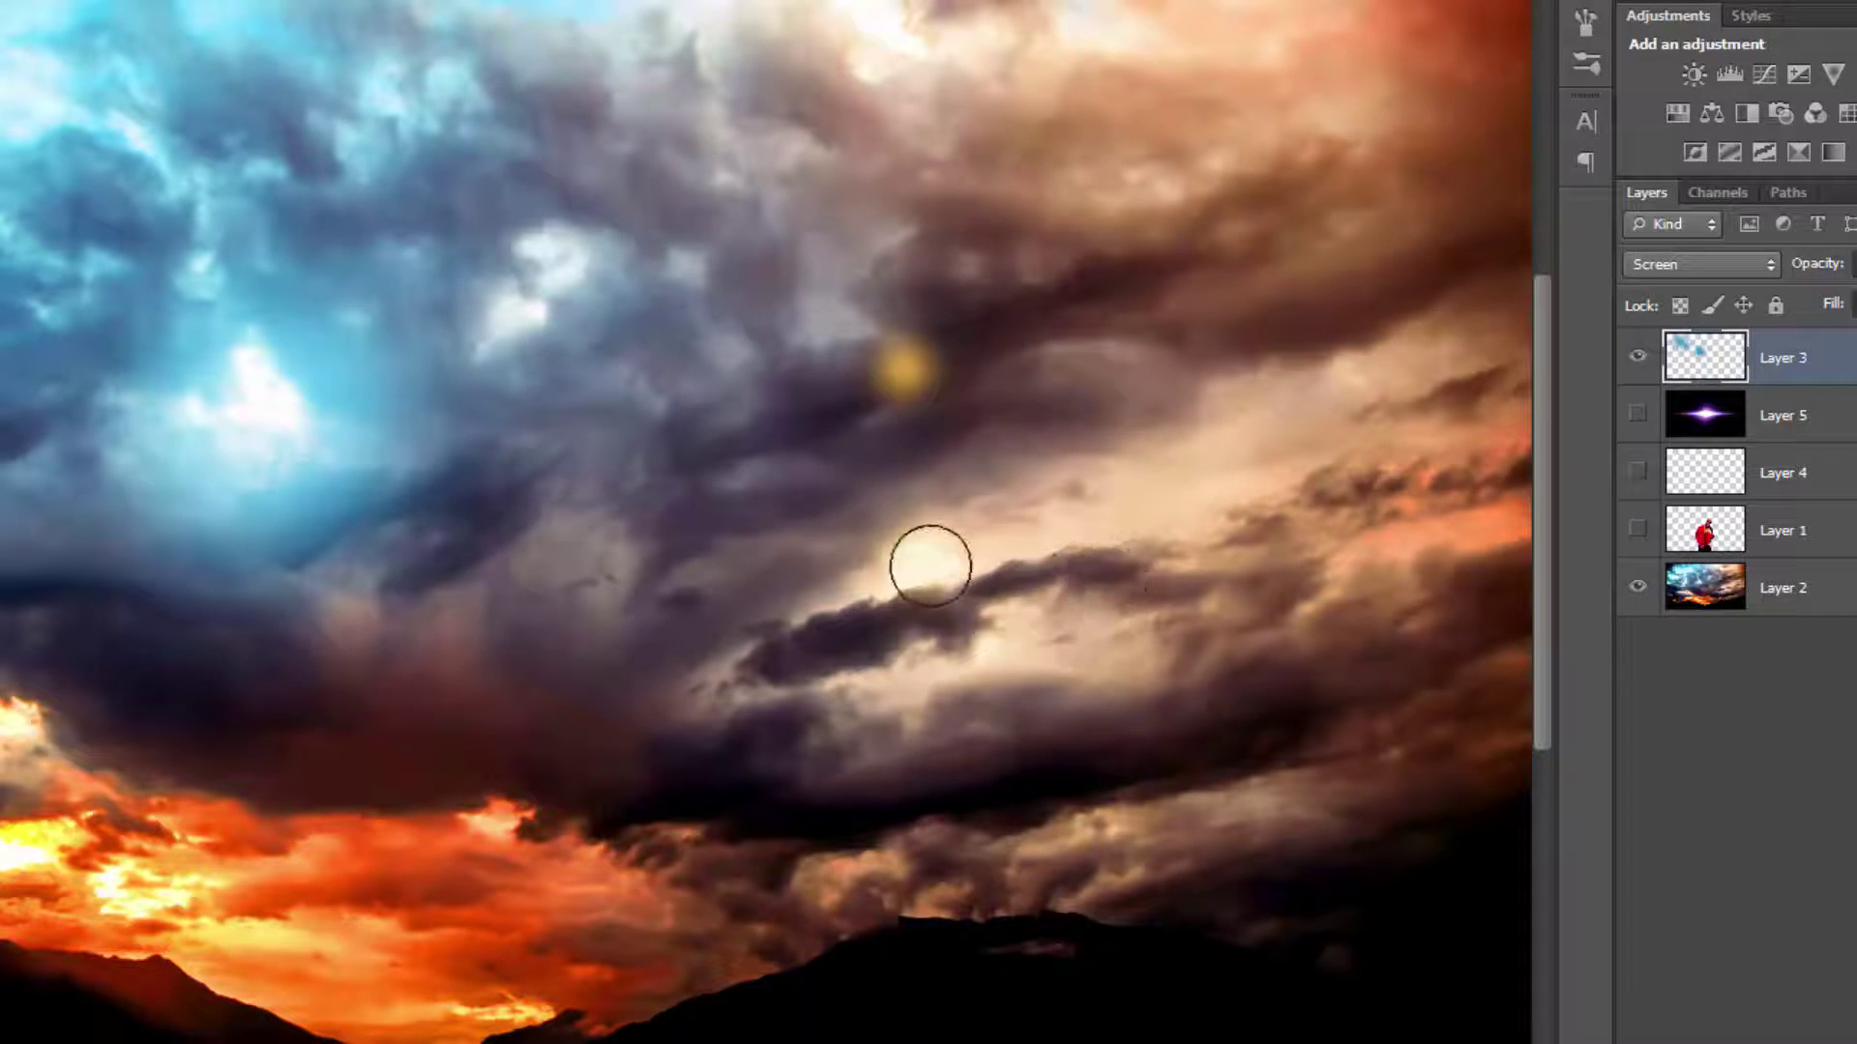
pyautogui.press(']')
pyautogui.press(']')
pyautogui.press(']')
pyautogui.click(940, 568)
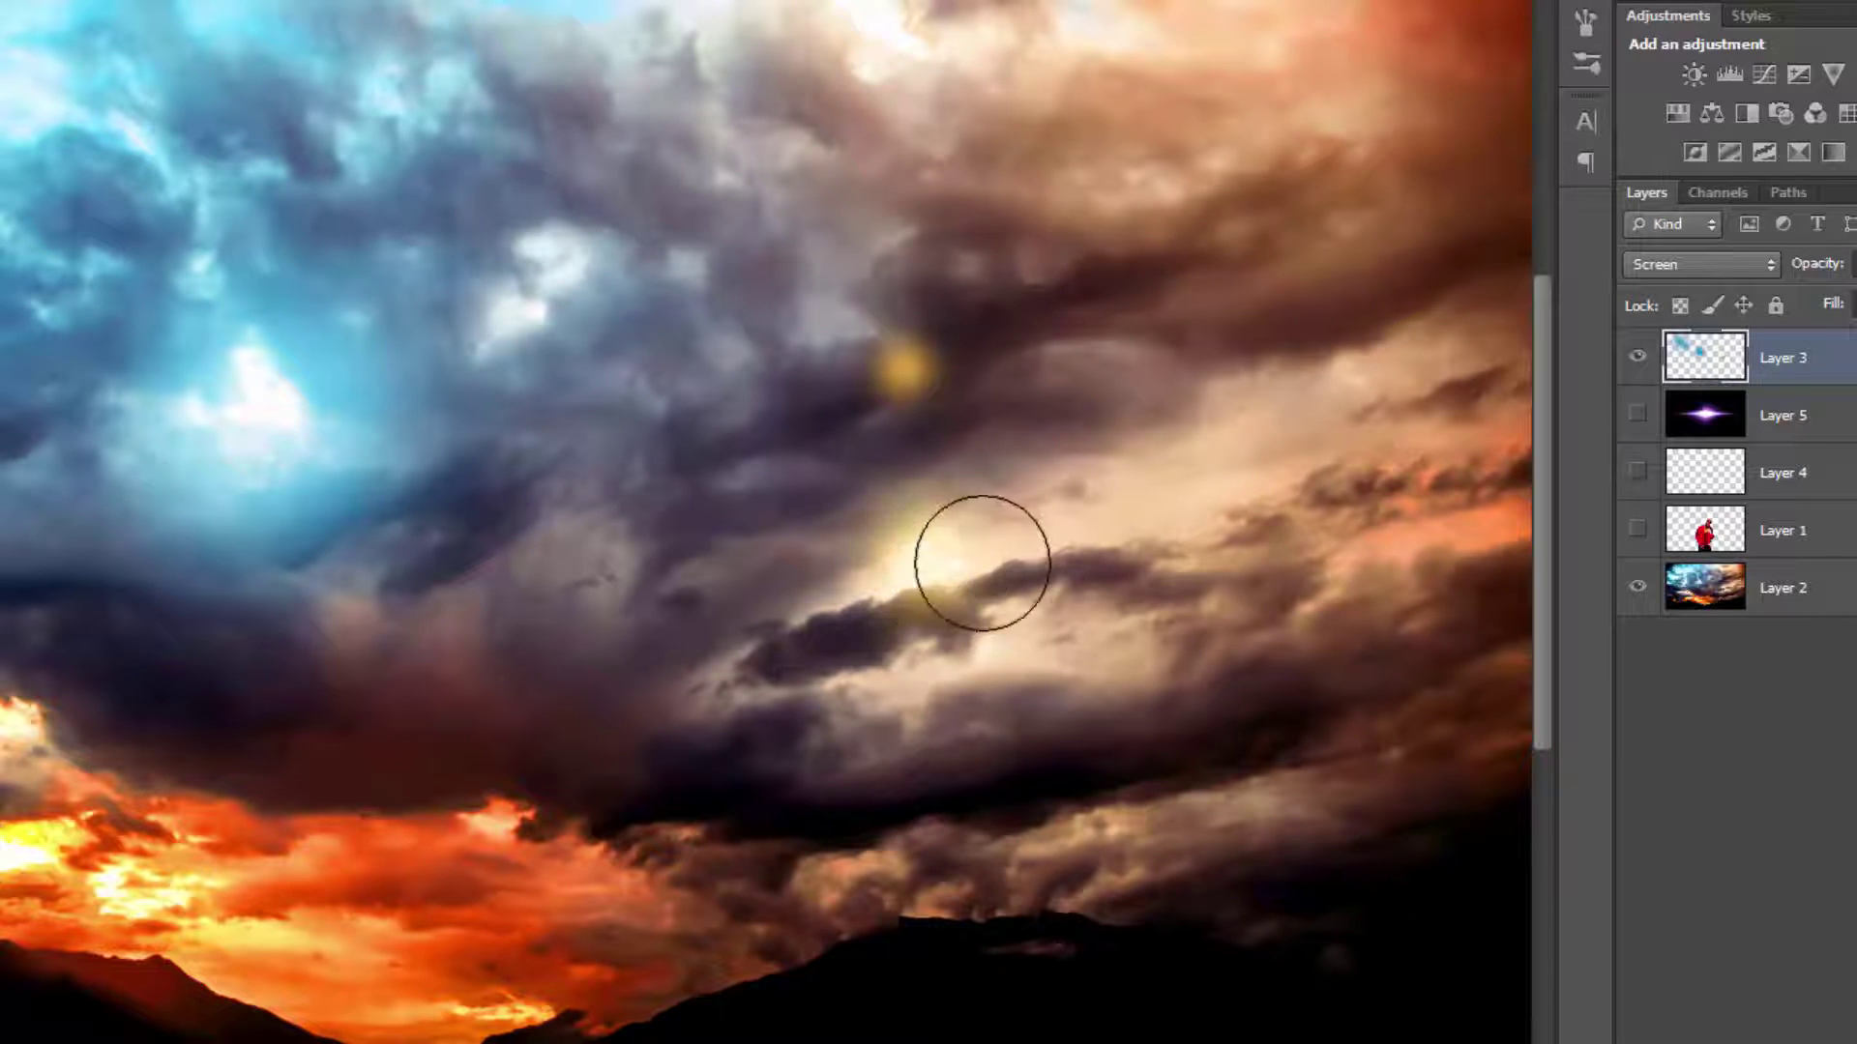
pyautogui.click(928, 564)
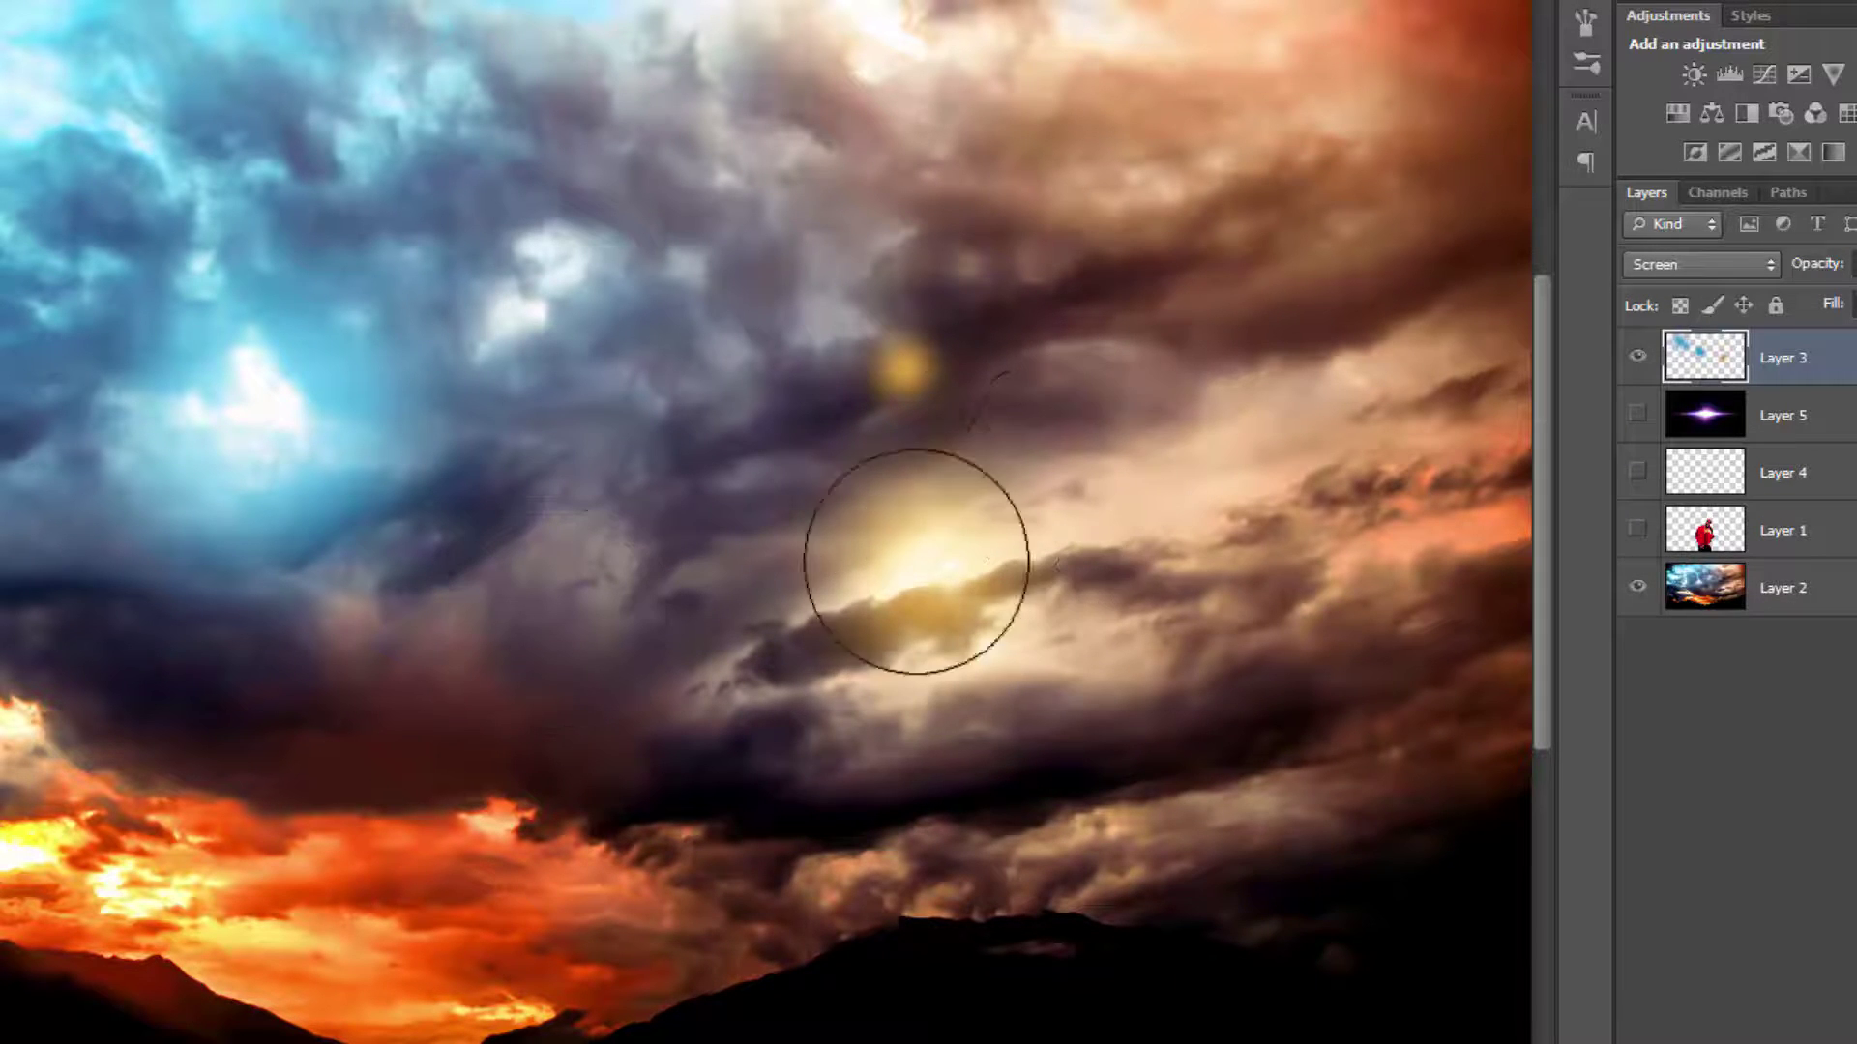
pyautogui.click(1126, 73)
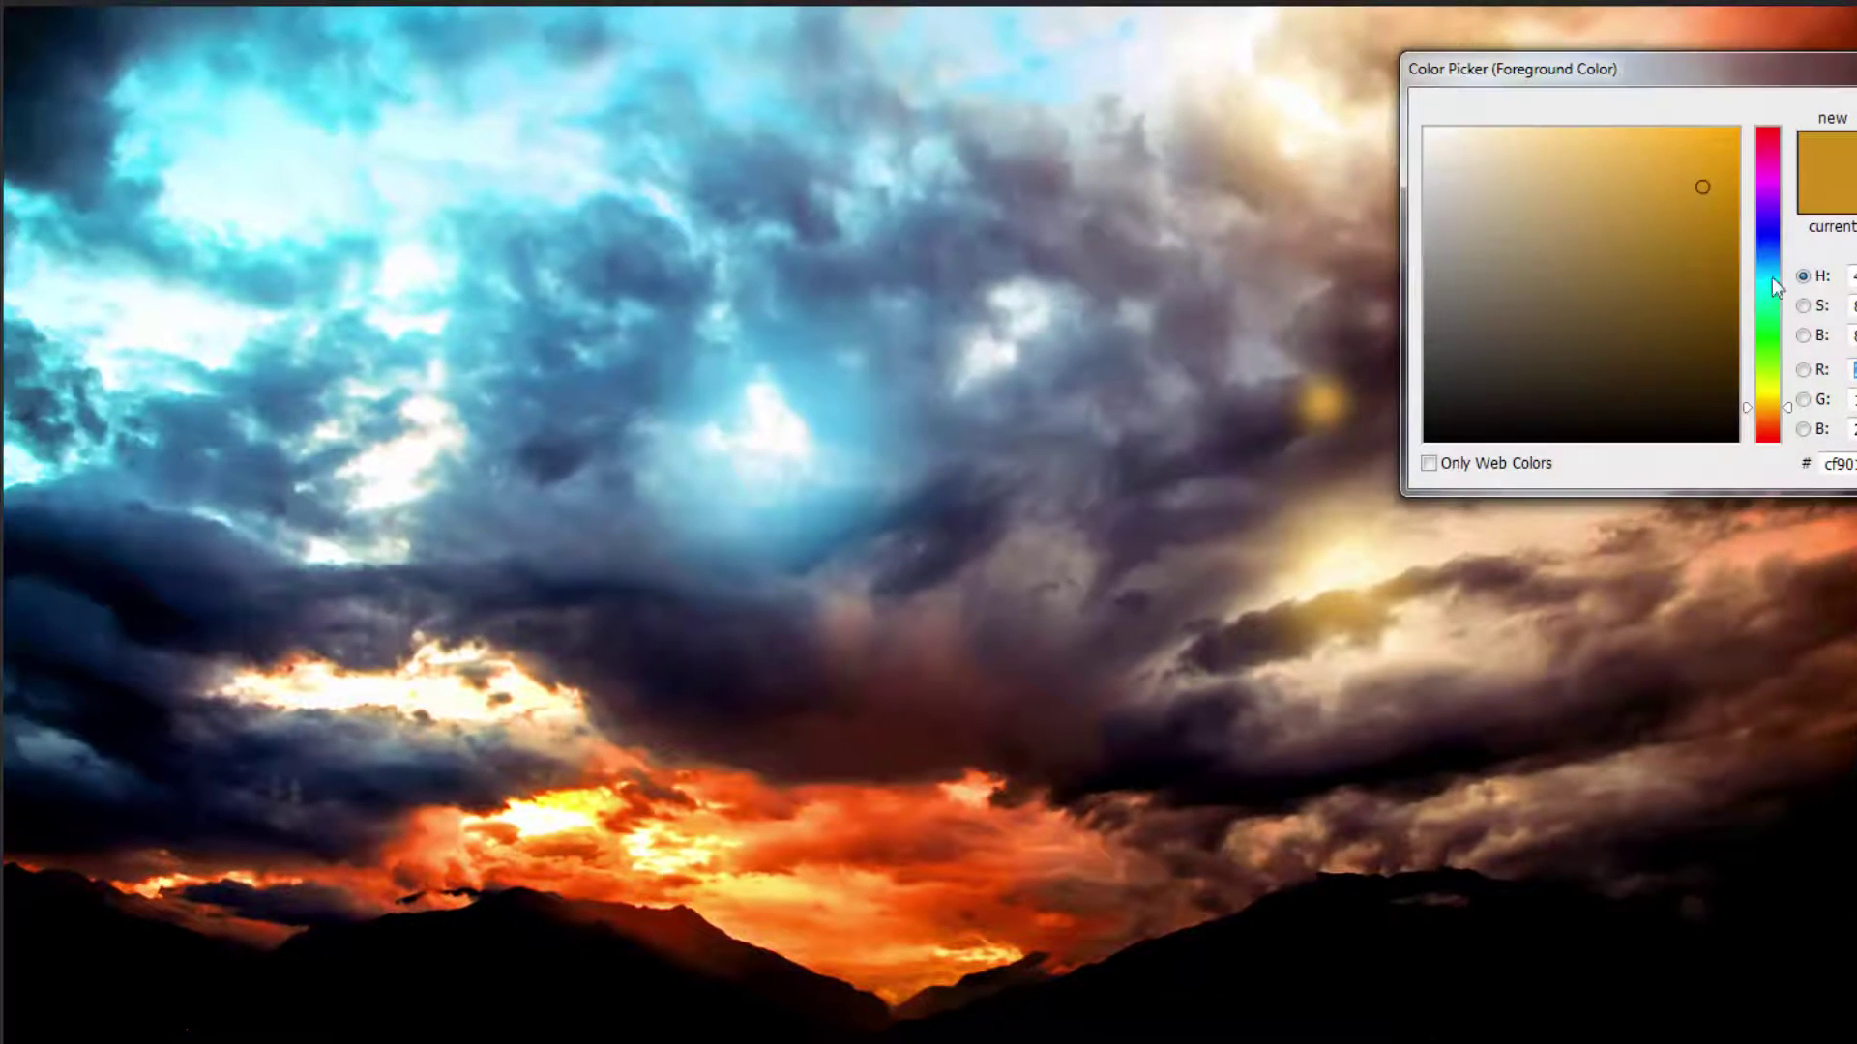
# Step: Set the foreground colour to blue 127ab0 and the brush size to 250, with the man layer shown again
pyautogui.moveTo(1771, 276); pyautogui.dragTo(1766, 283)
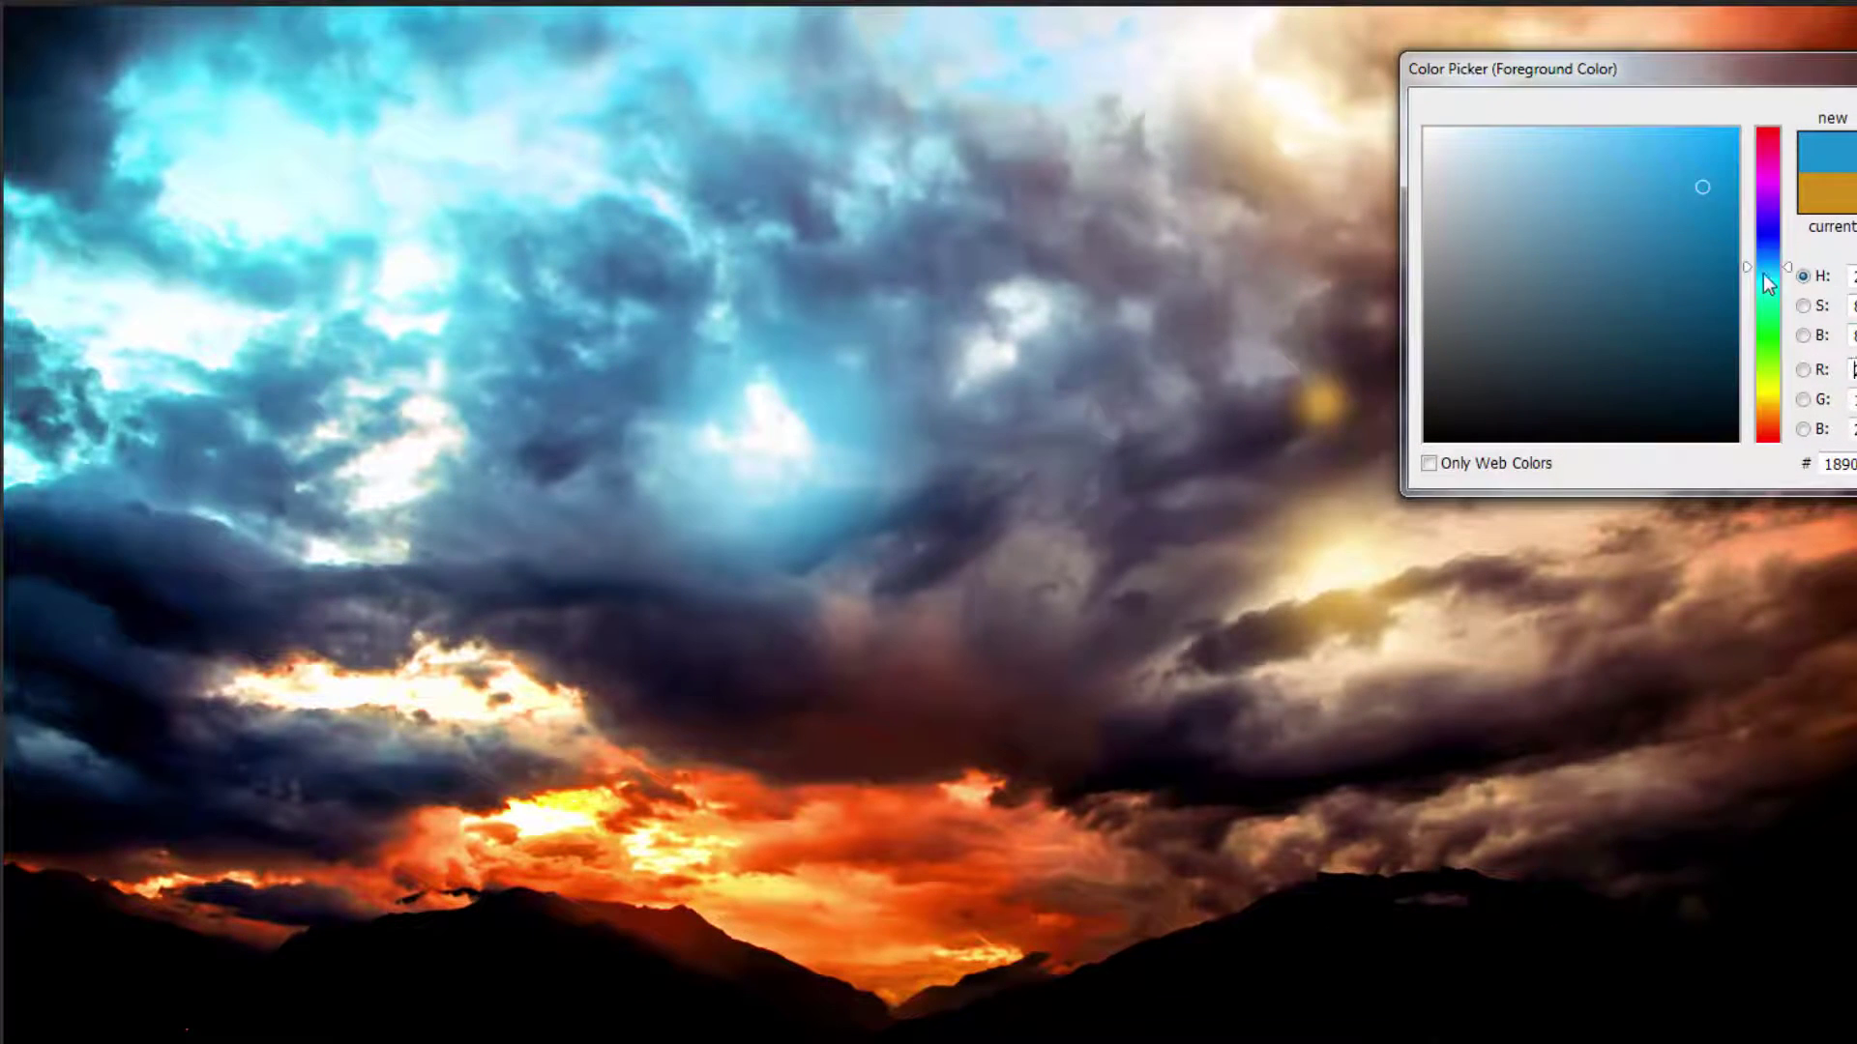
pyautogui.click(1705, 225)
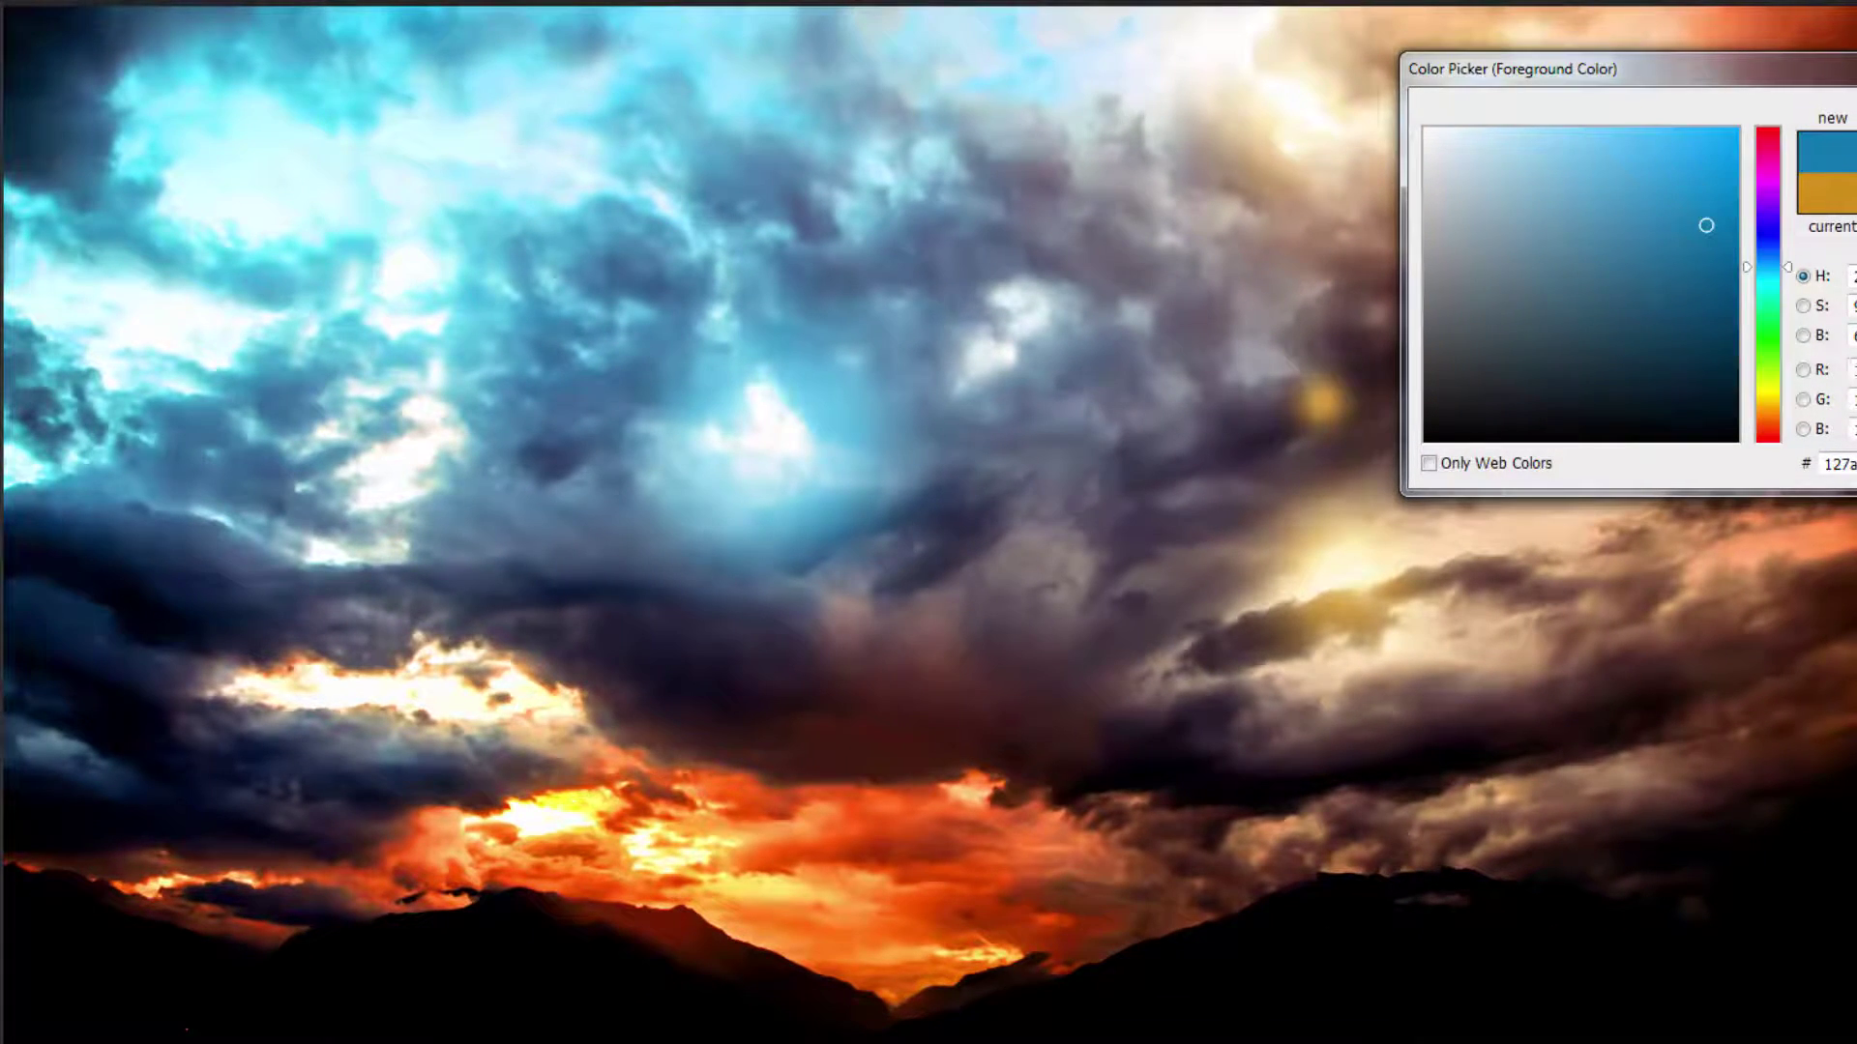
pyautogui.press('Return')
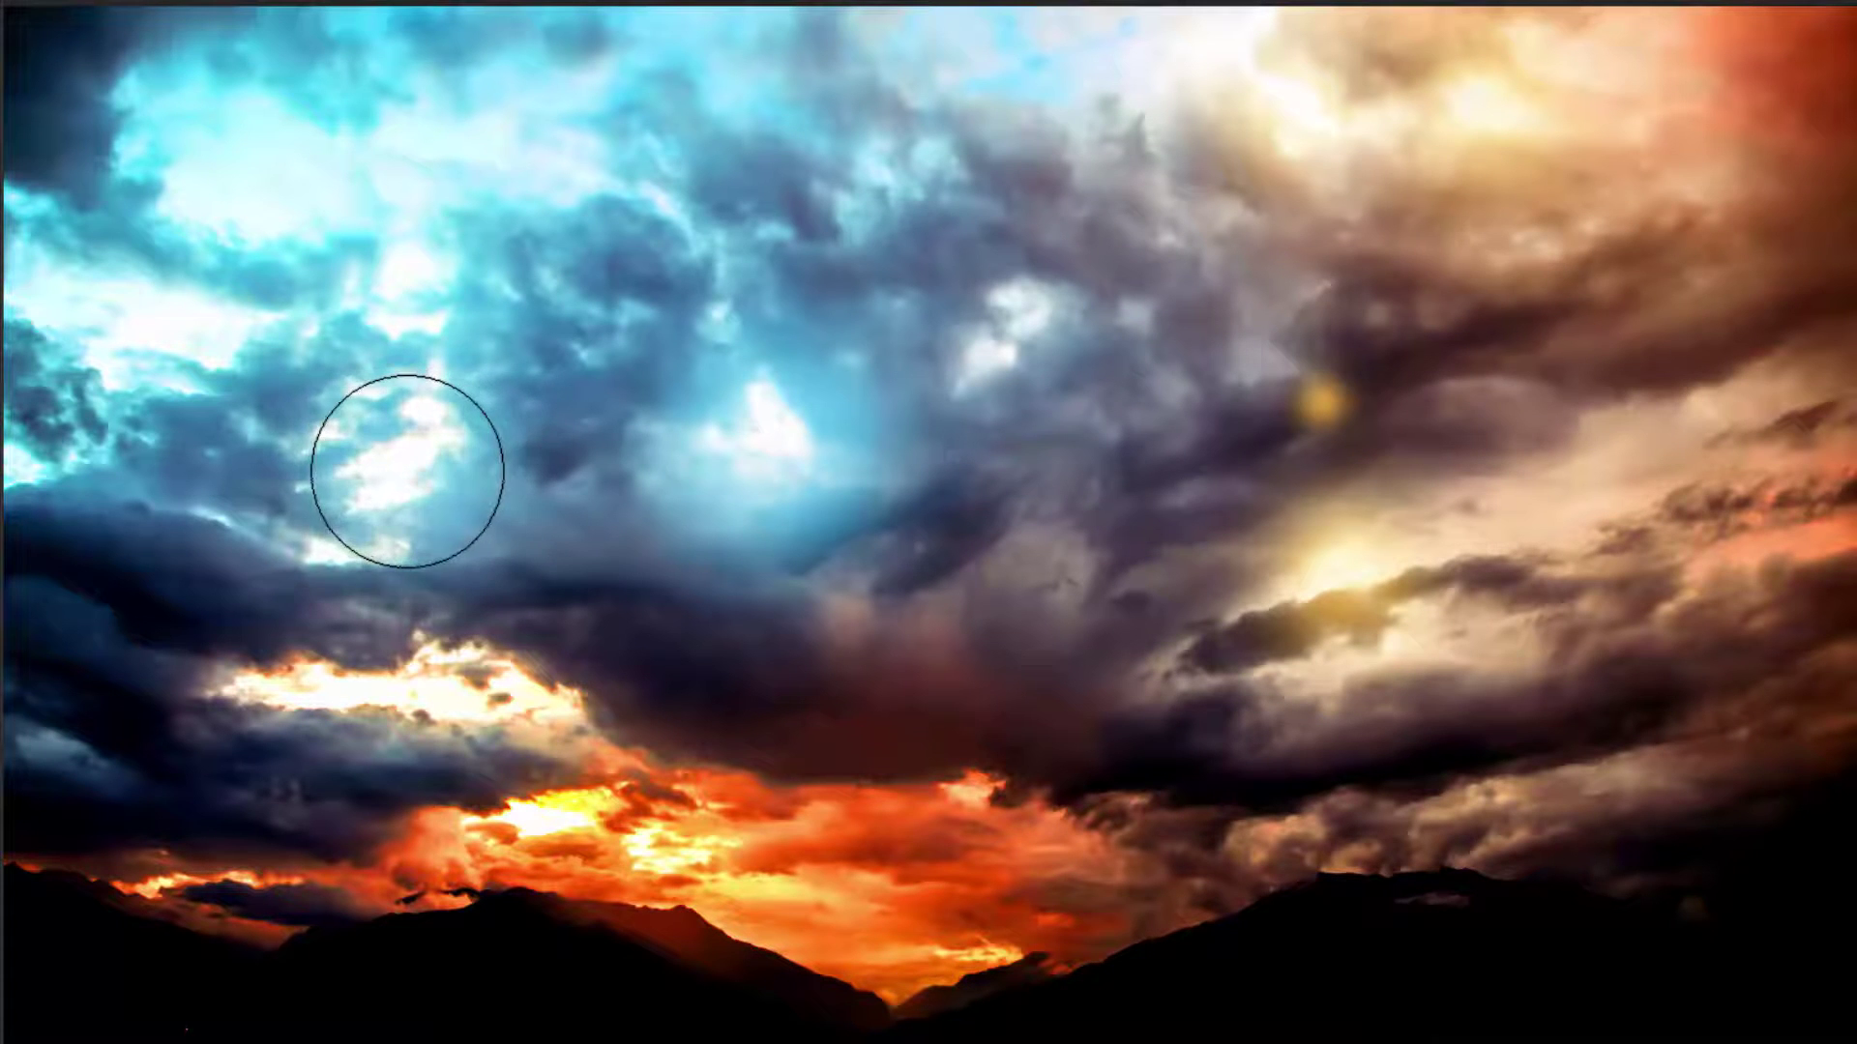
pyautogui.press(']')
pyautogui.press(']')
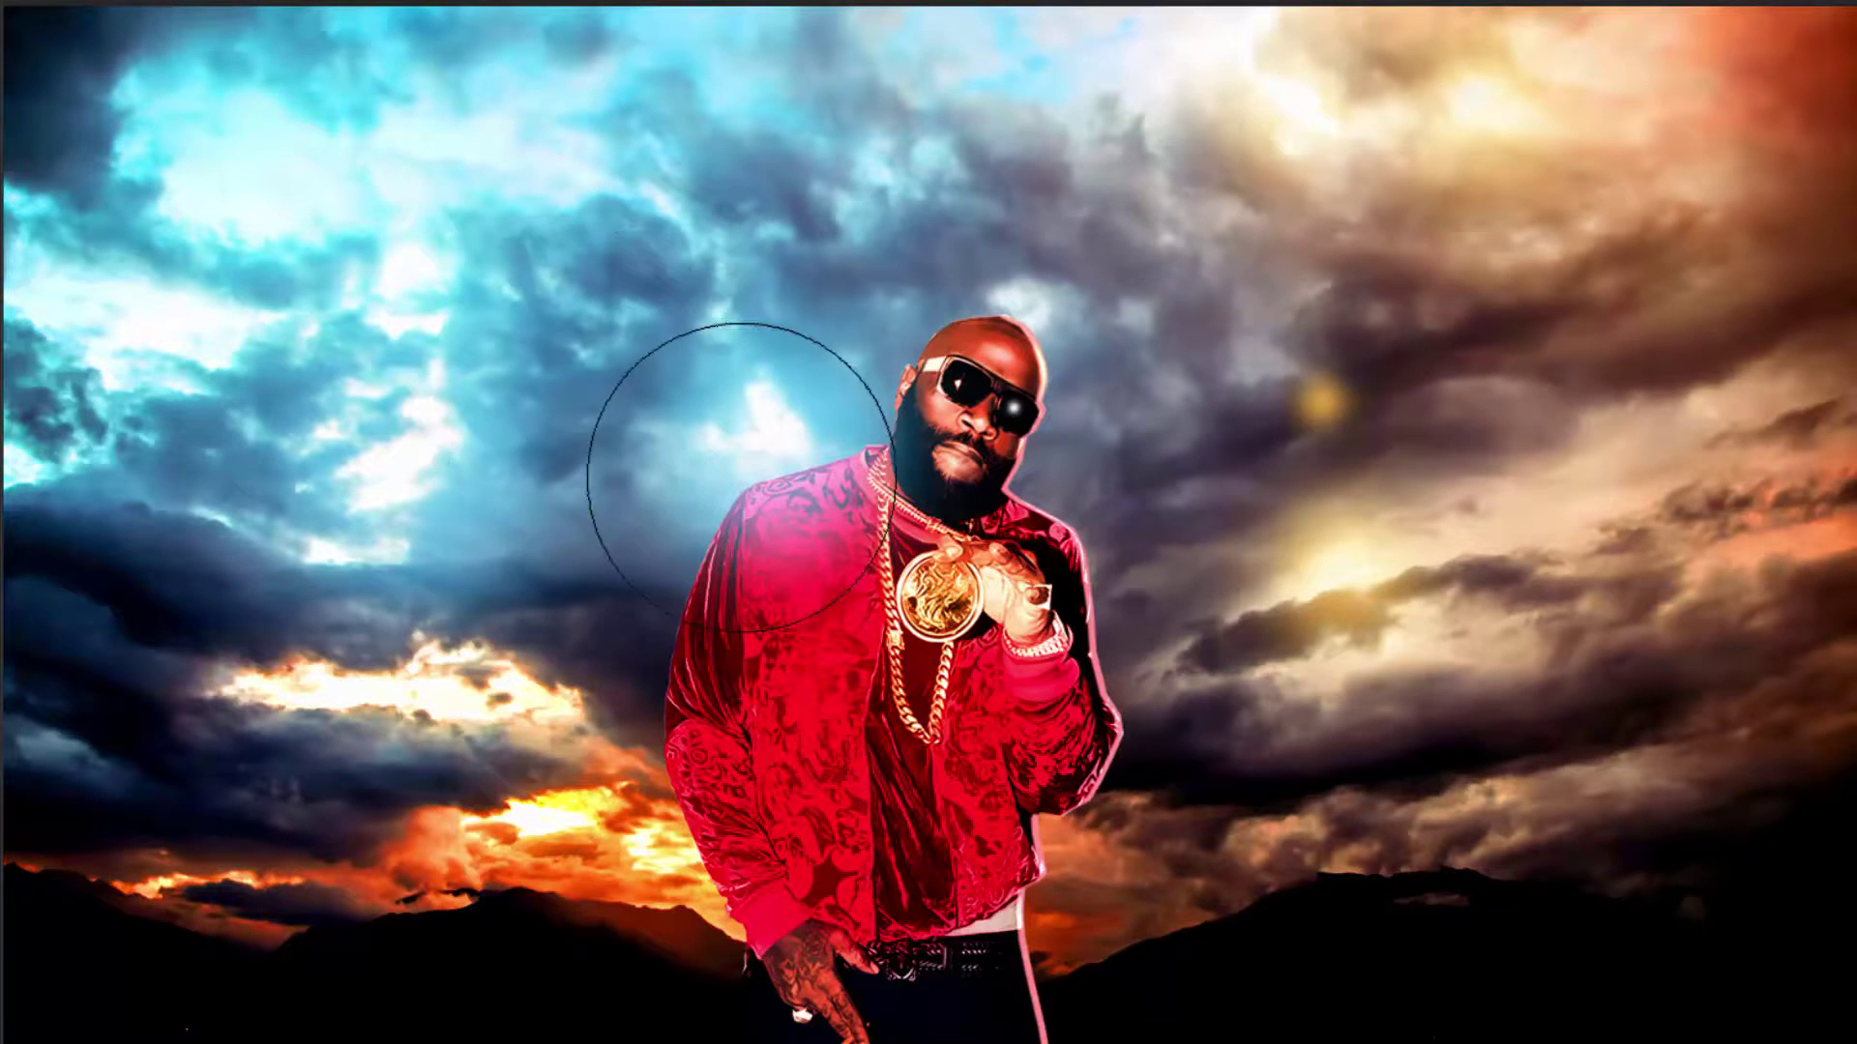
pyautogui.press('[')
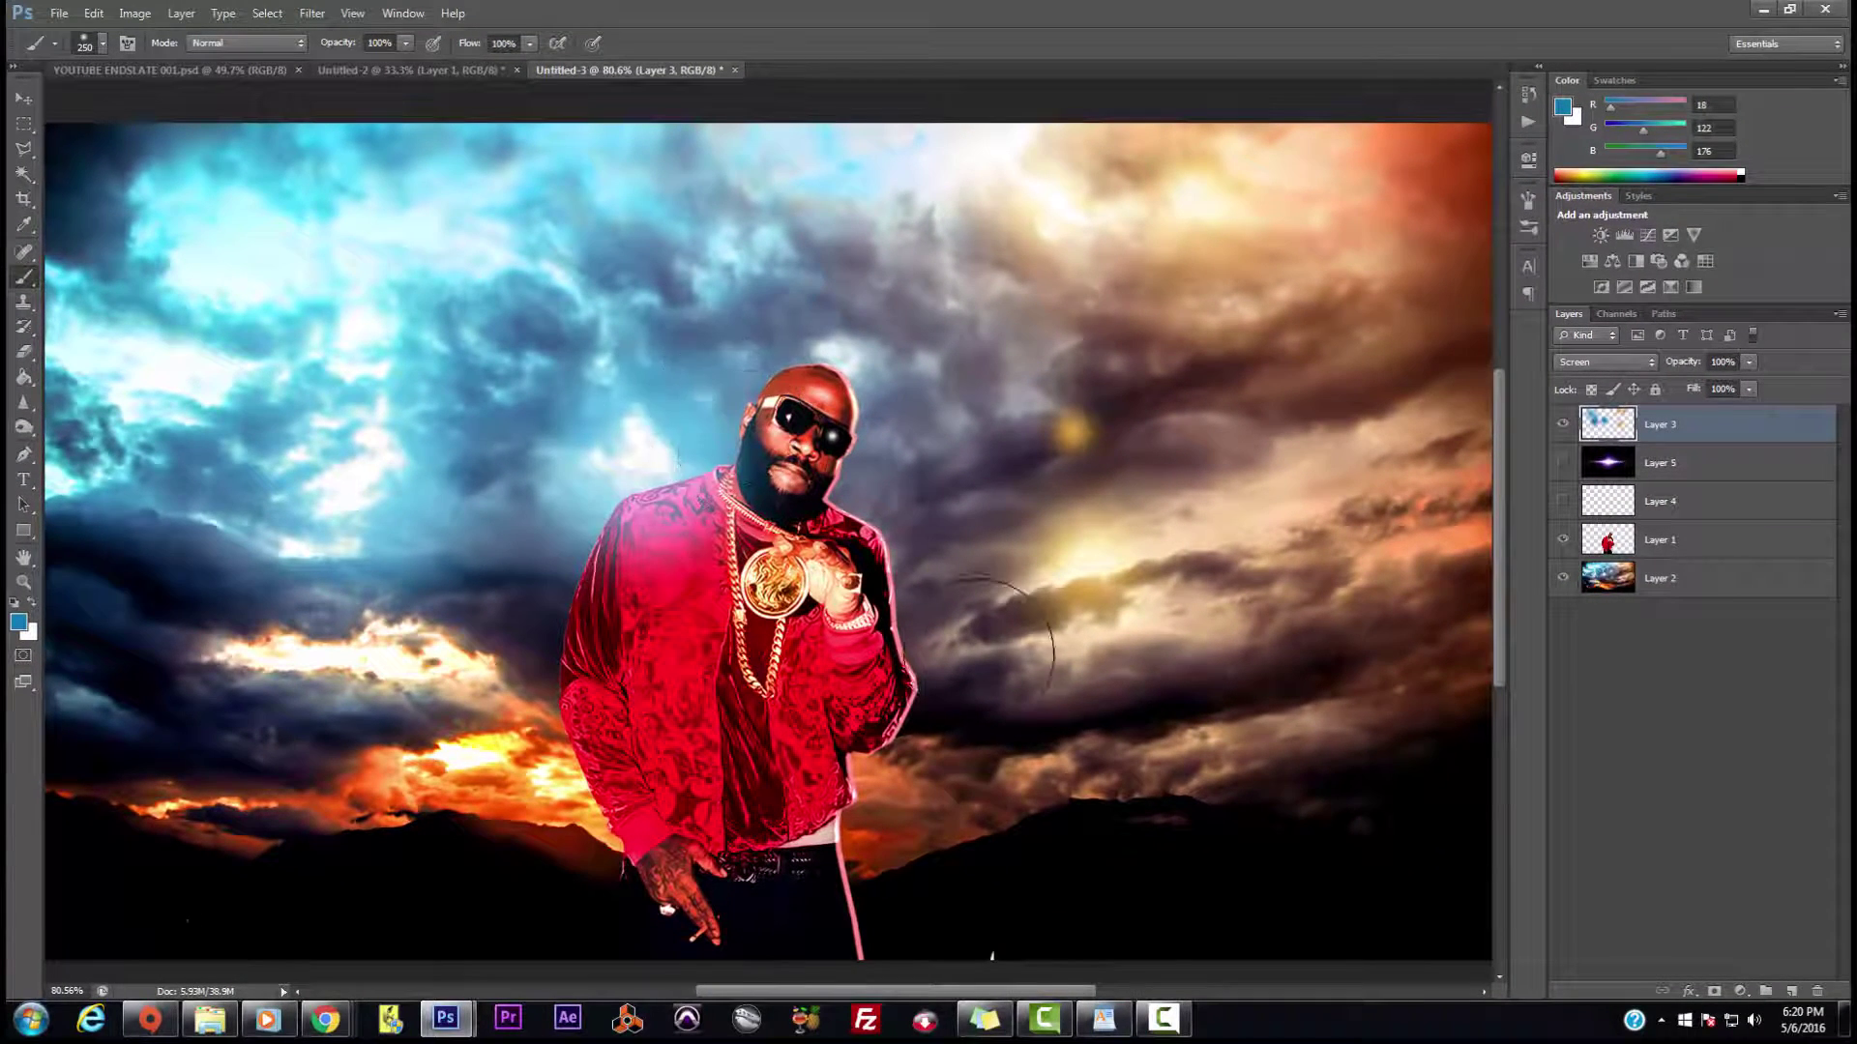
pyautogui.click(19, 622)
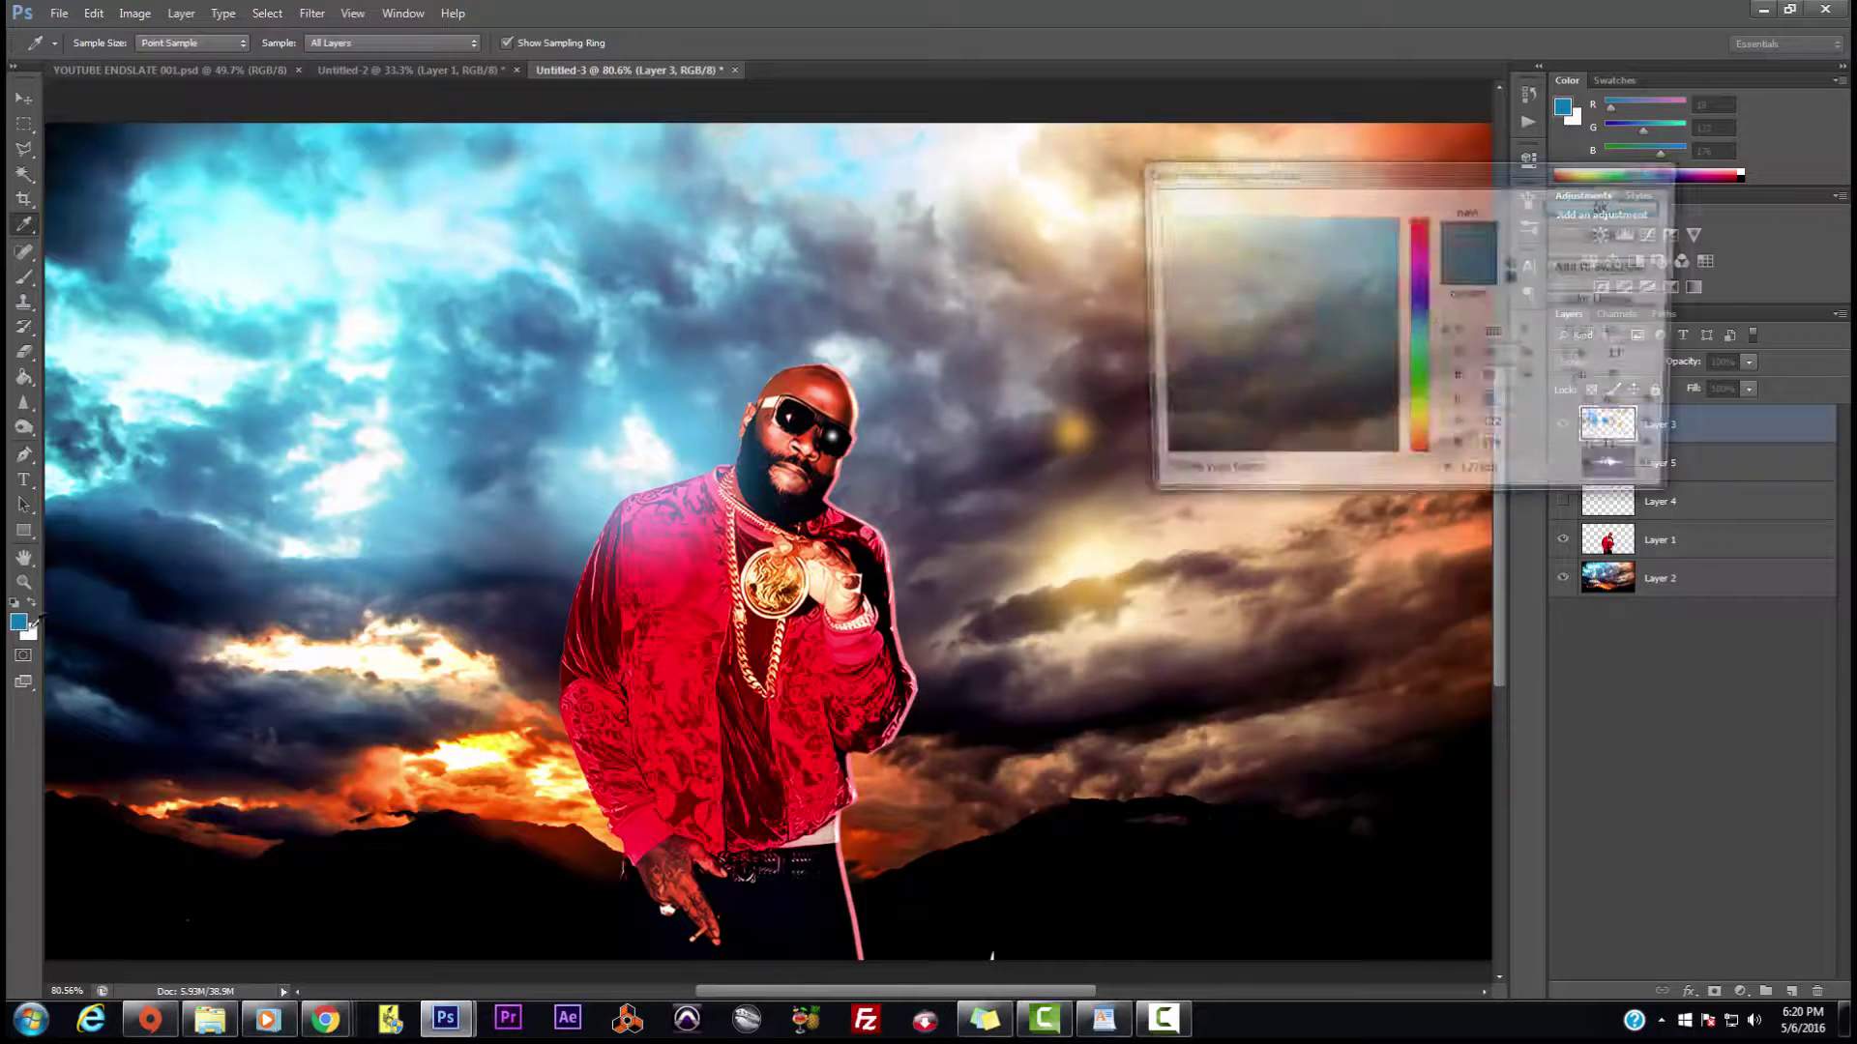
pyautogui.click(1607, 206)
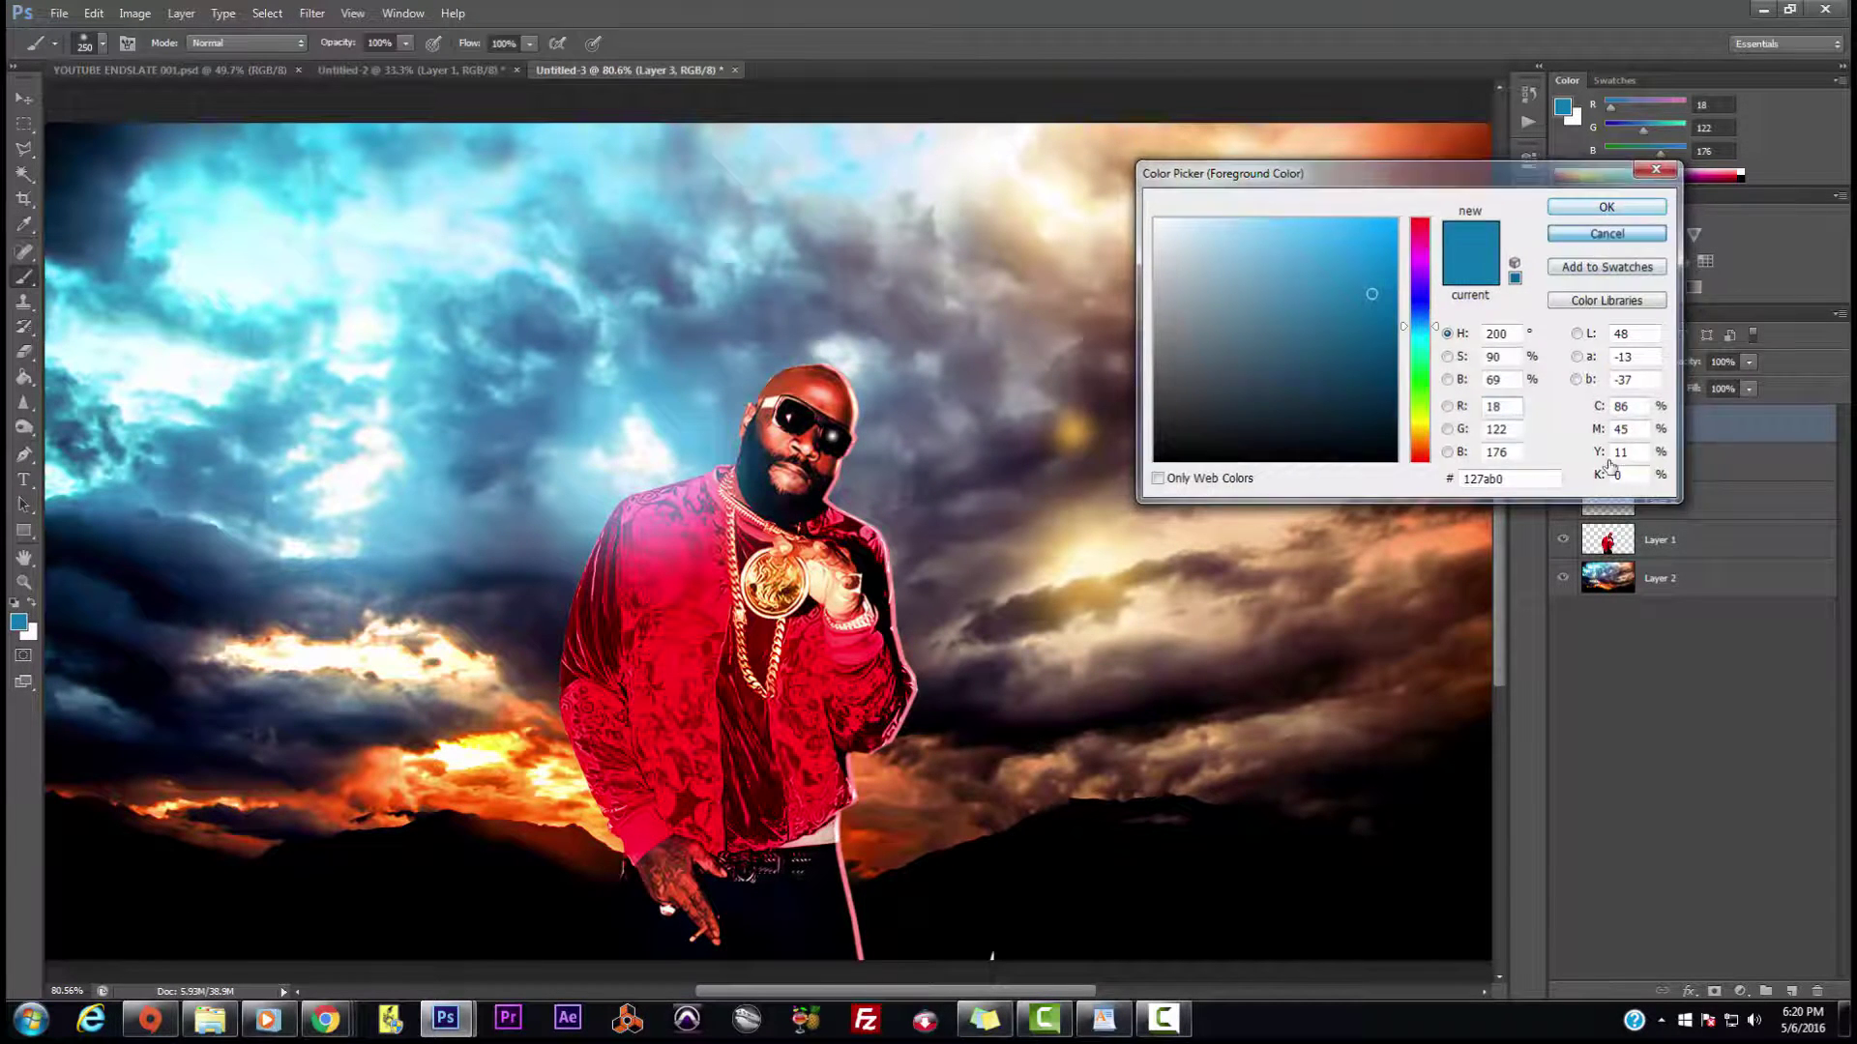
# Step: Try the light layer beneath the man layer, and return it to the top of the layer stack
pyautogui.moveTo(1720, 429); pyautogui.dragTo(1703, 542)
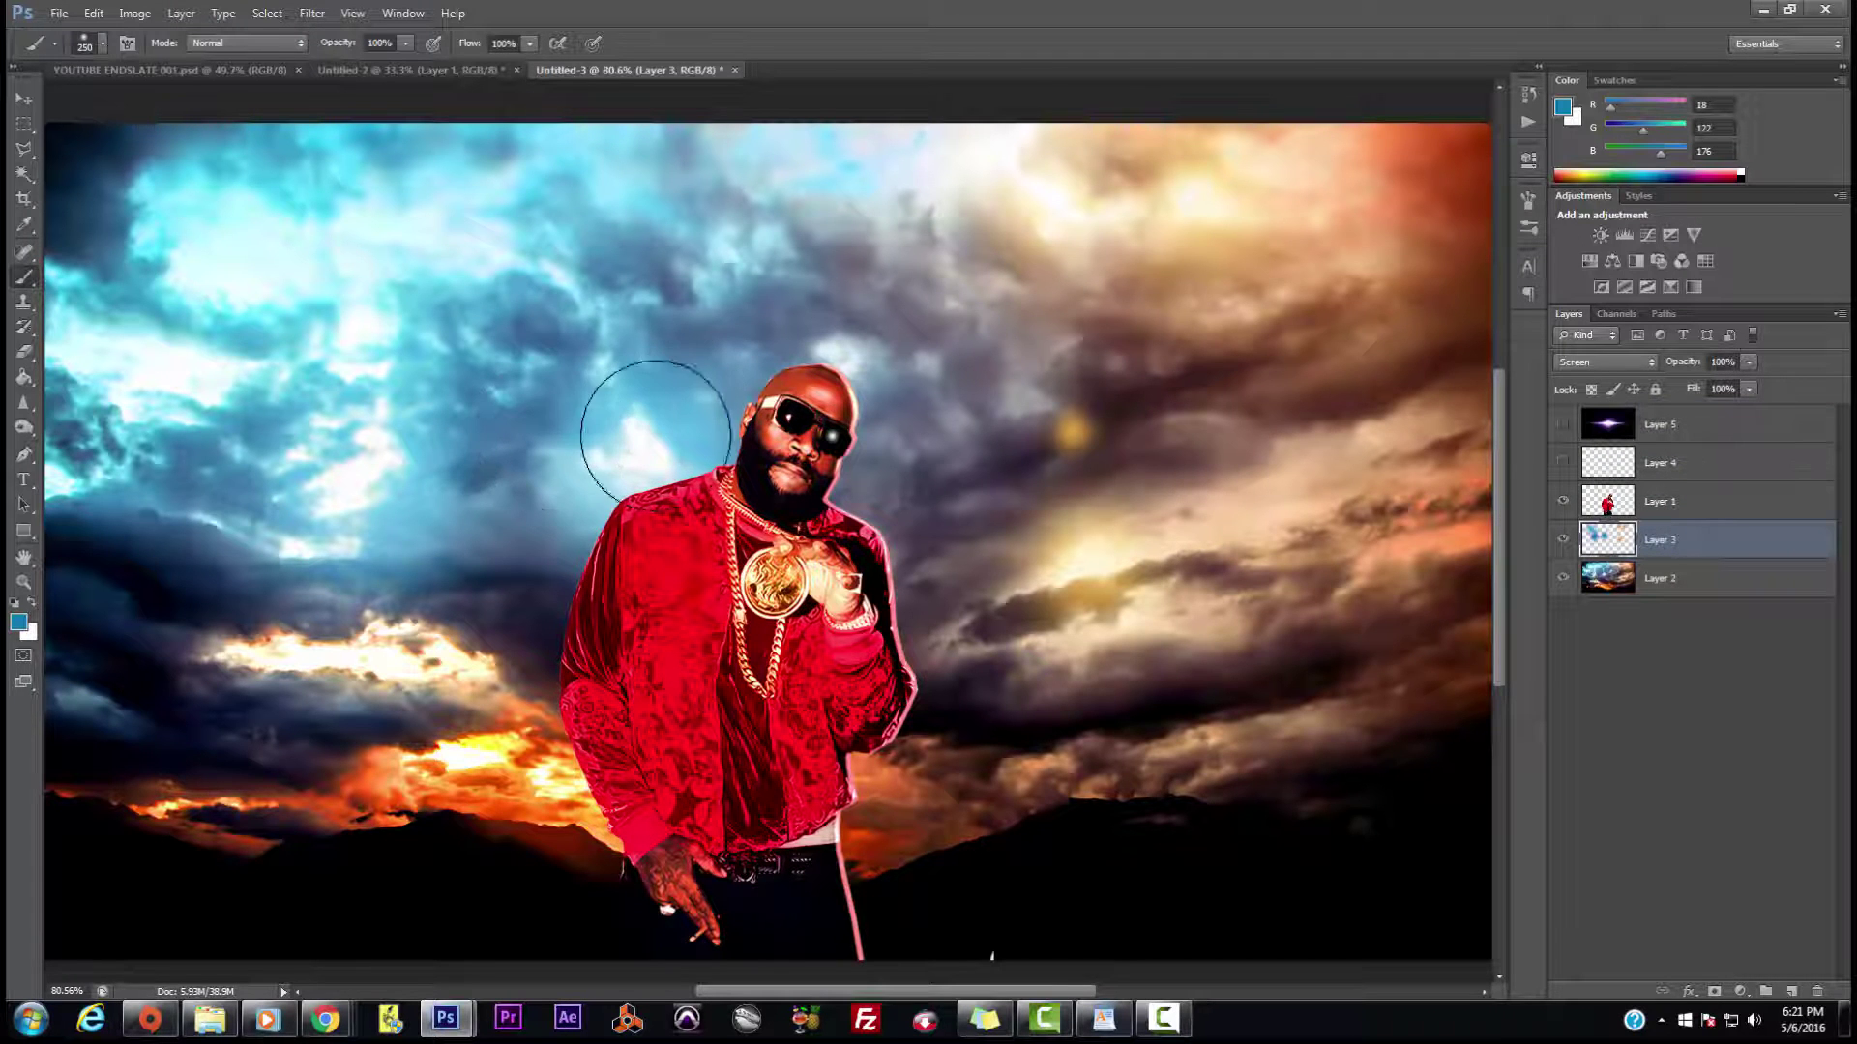
pyautogui.moveTo(1713, 536); pyautogui.dragTo(1706, 426)
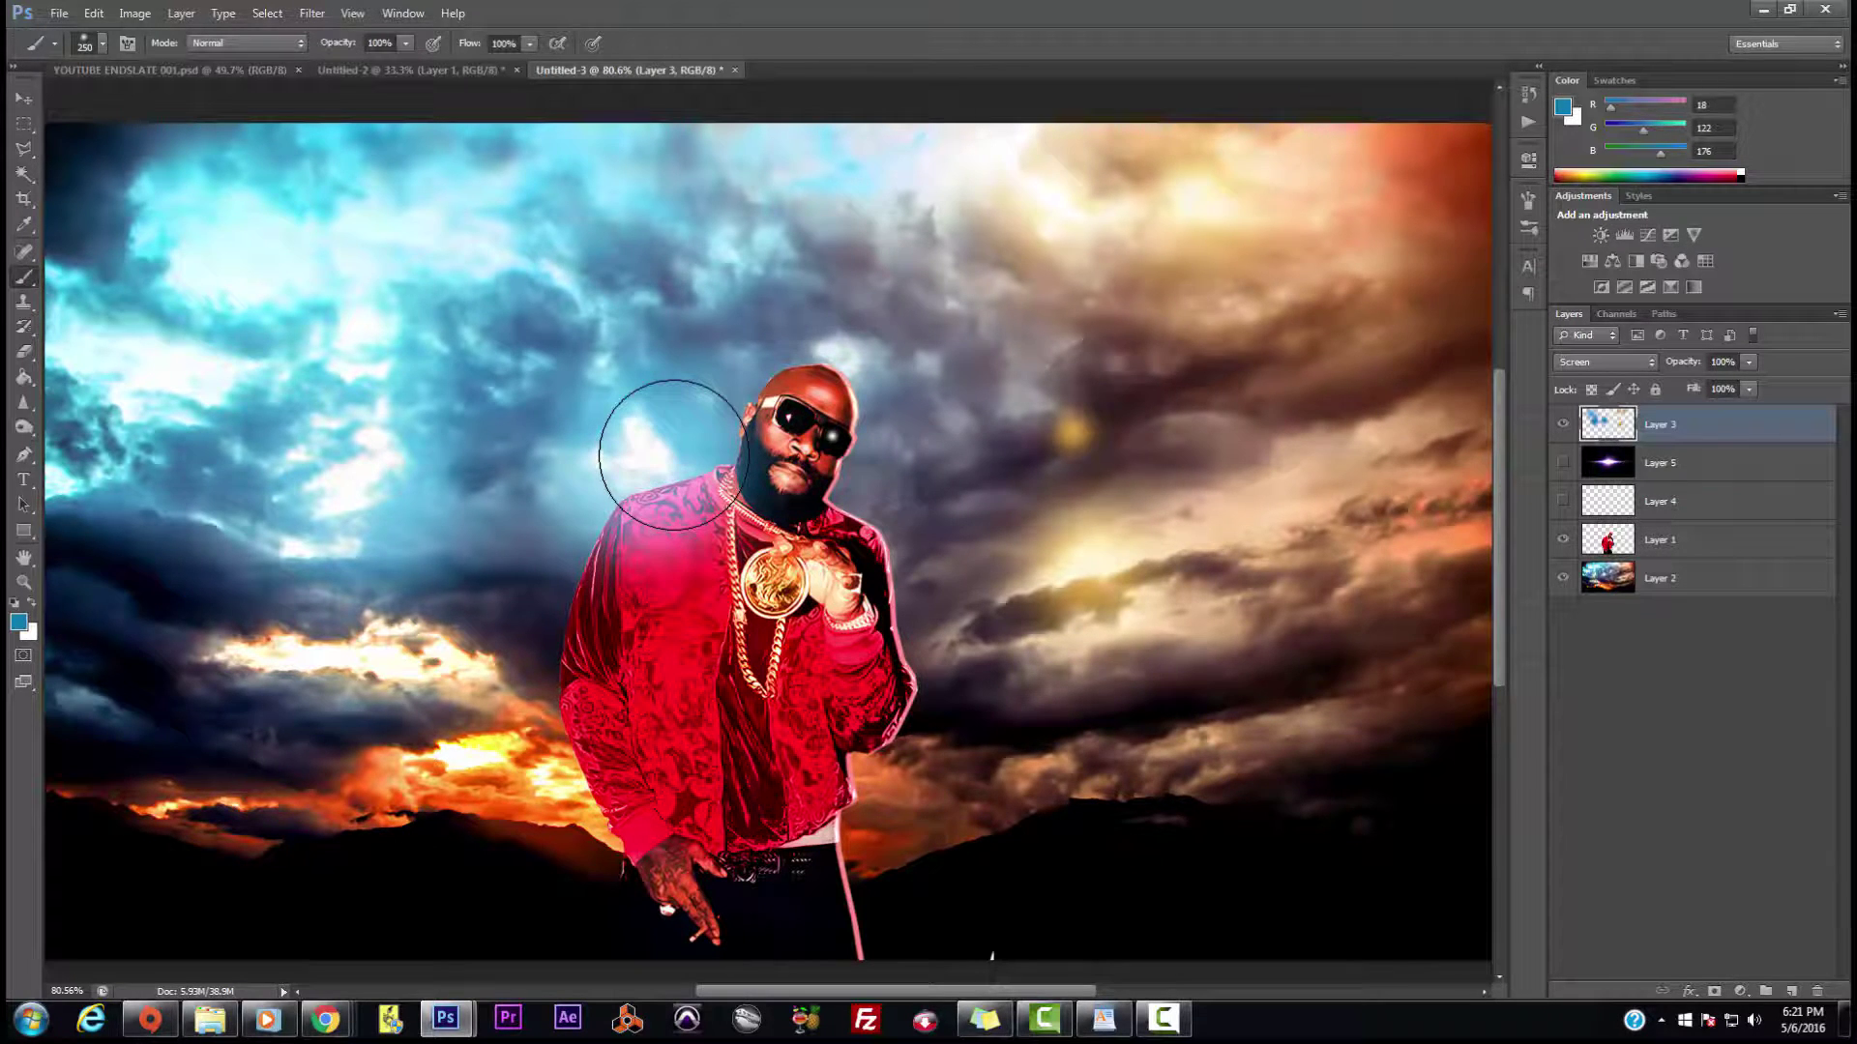
pyautogui.moveTo(673, 454); pyautogui.dragTo(624, 465)
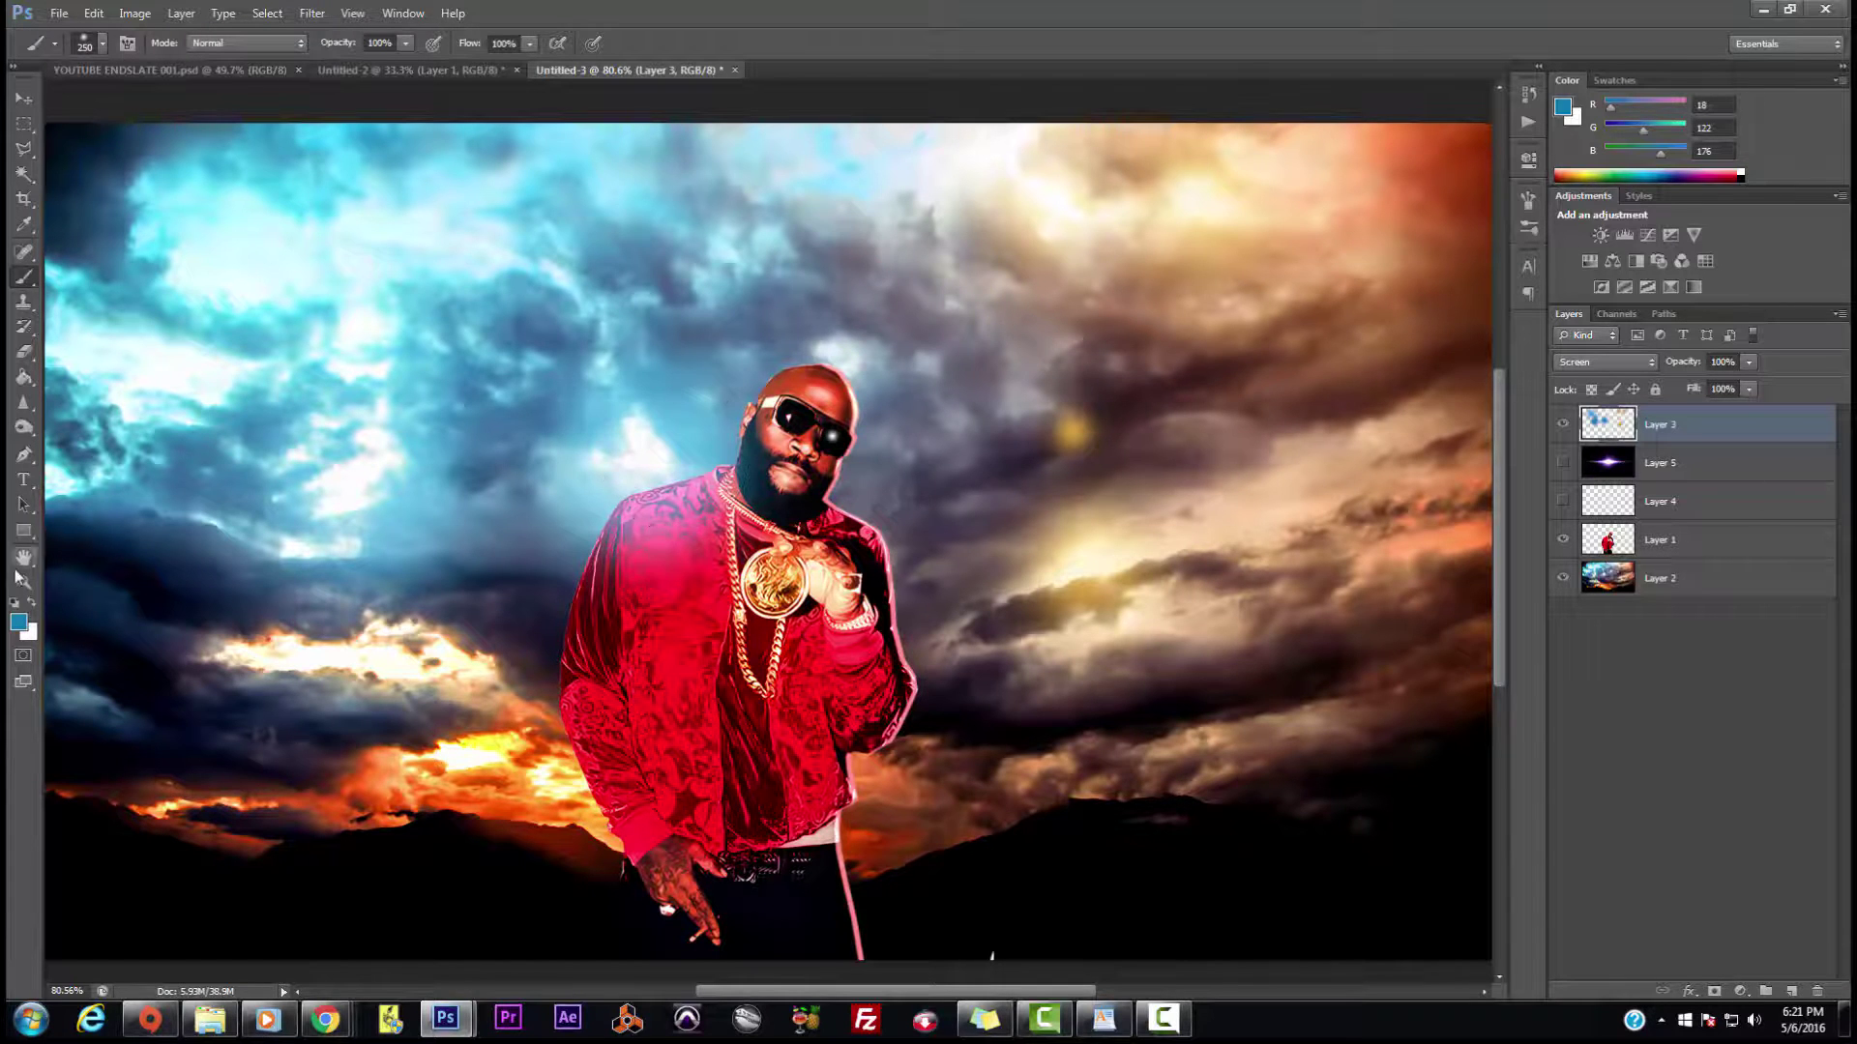
# Step: Set the foreground colour to dark orange 512c04 and brush a soft glow over the mountains below the sunset beside the man's hand
pyautogui.click(18, 625)
pyautogui.click(1427, 443)
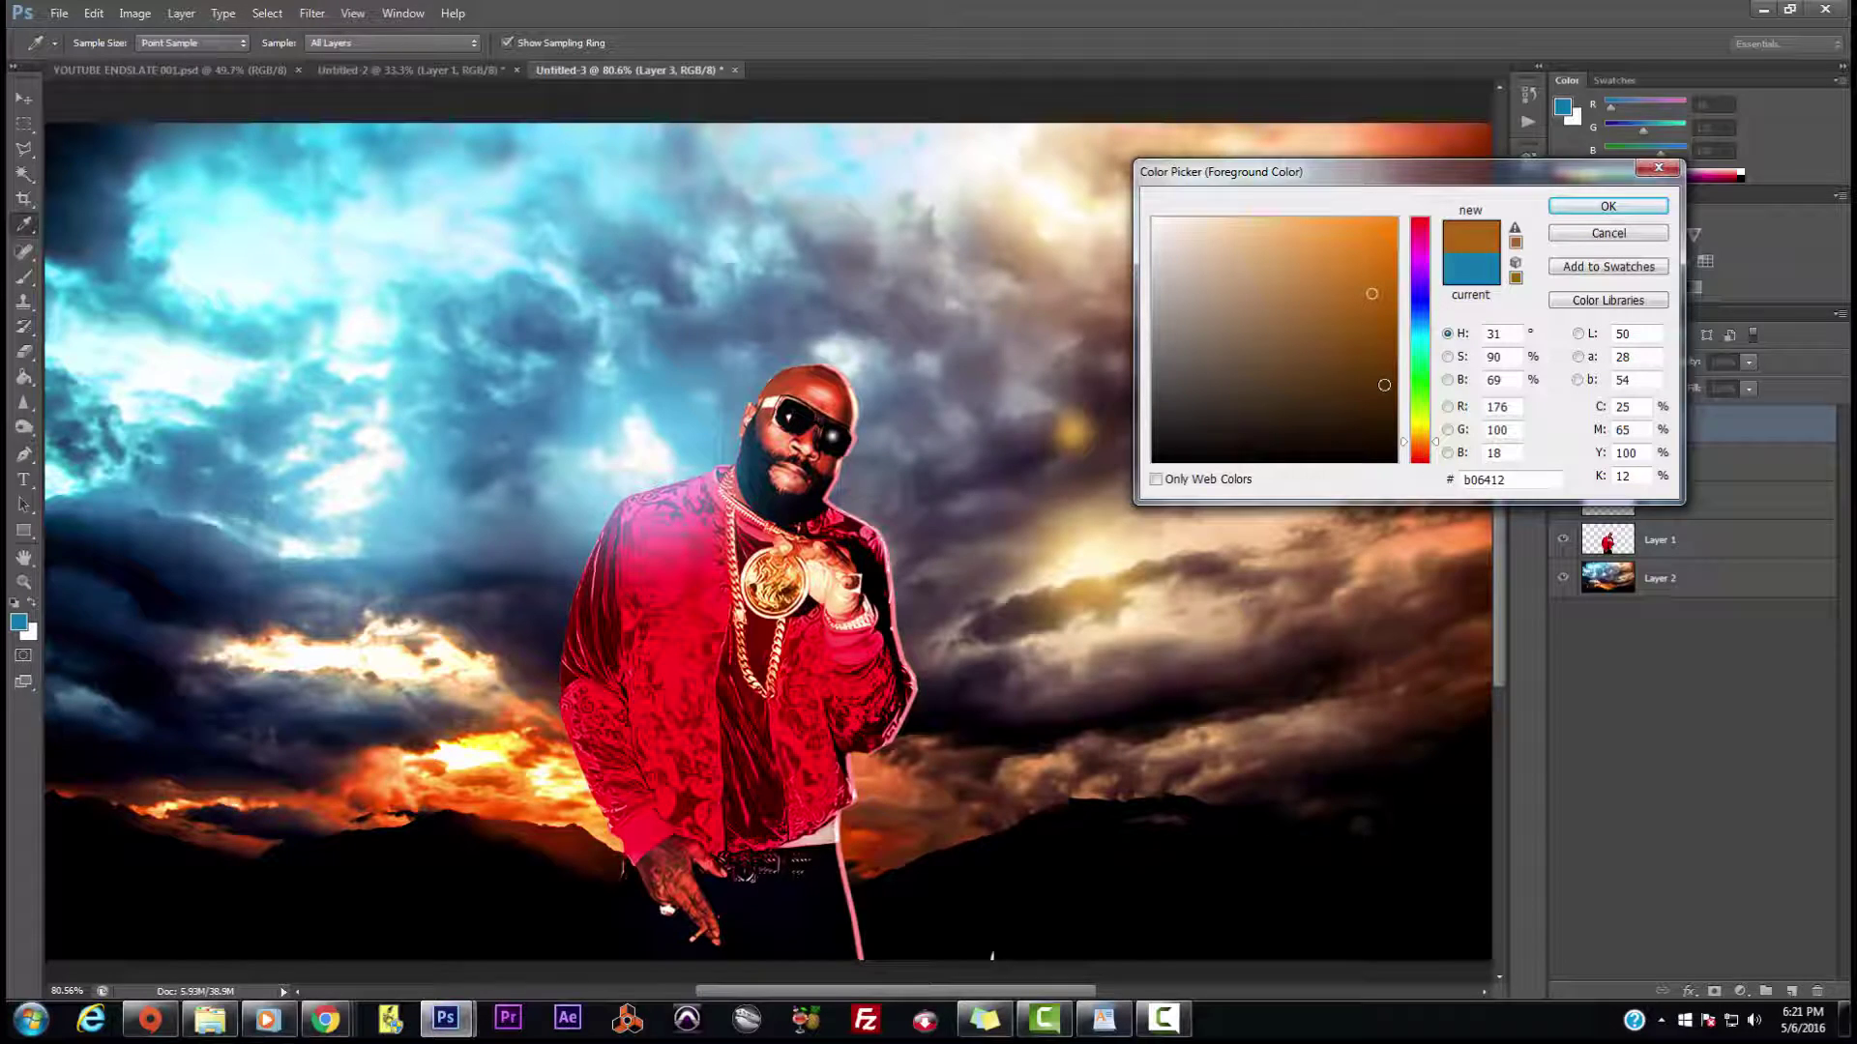
pyautogui.click(1384, 385)
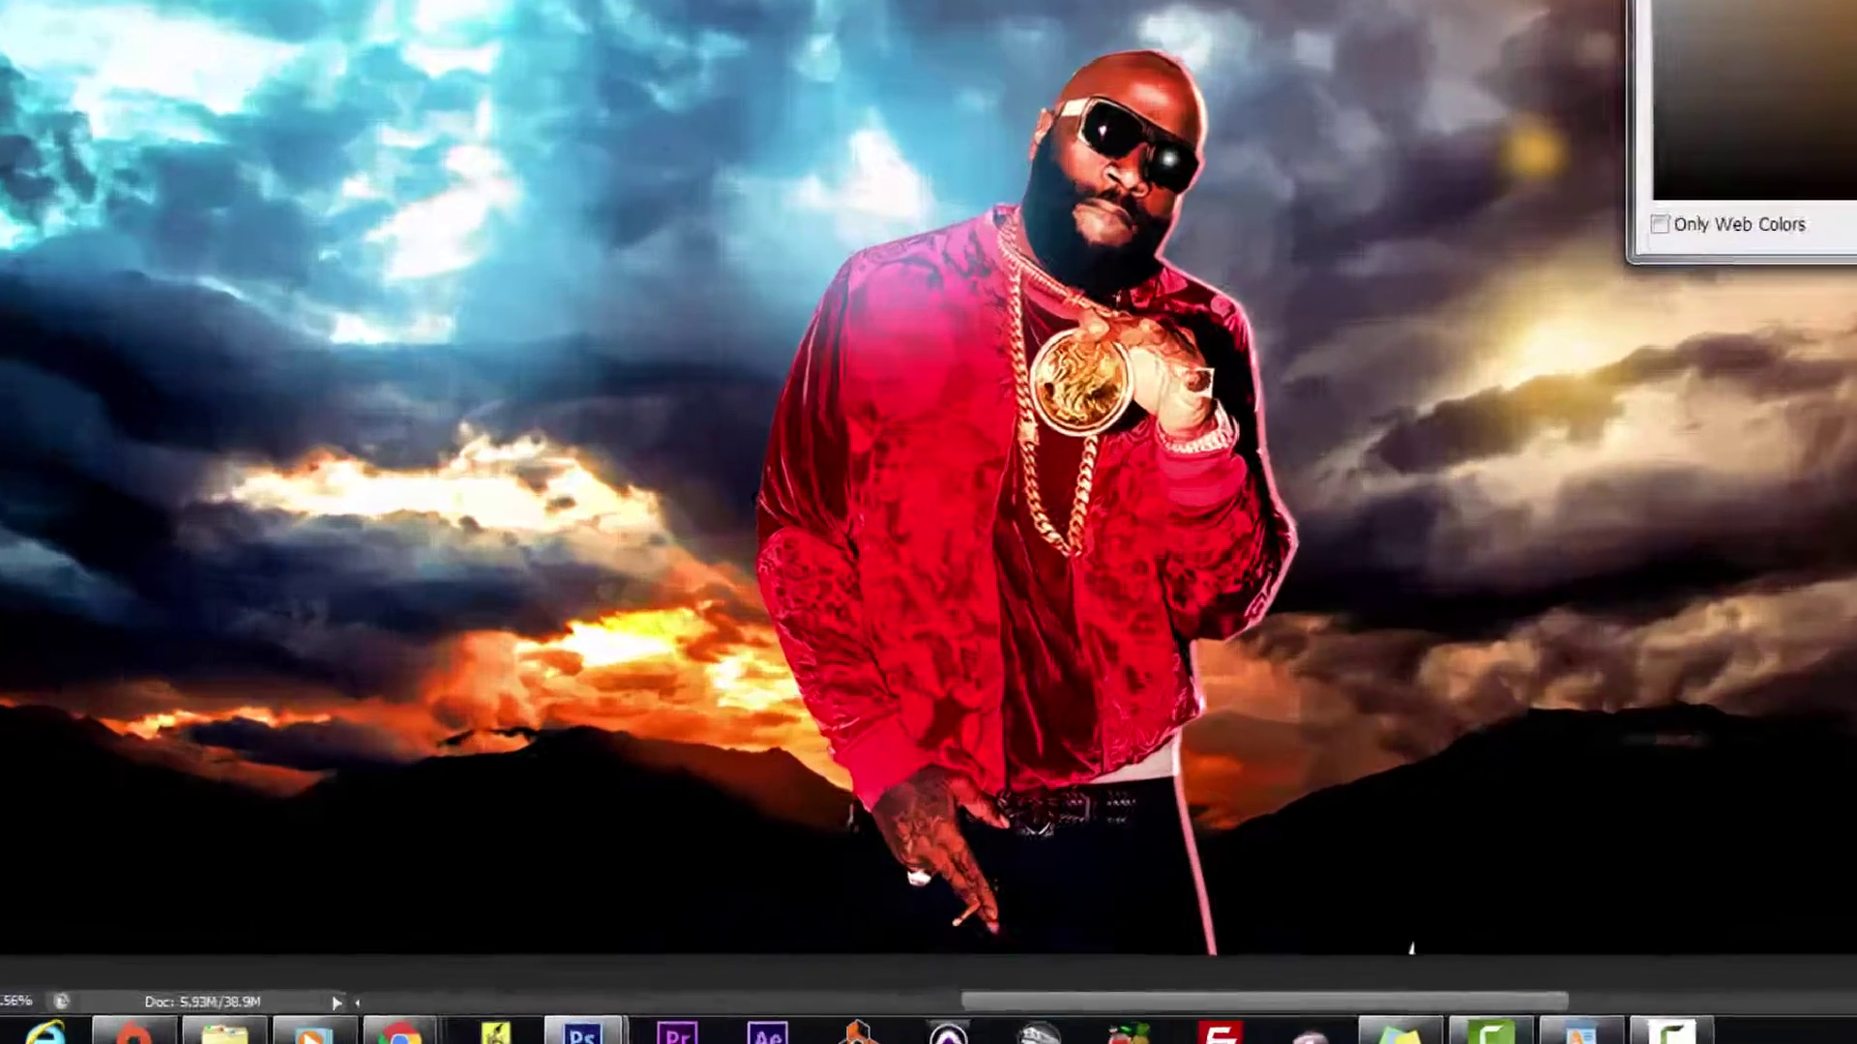
pyautogui.click(1607, 206)
pyautogui.moveTo(1243, 435); pyautogui.dragTo(1202, 476)
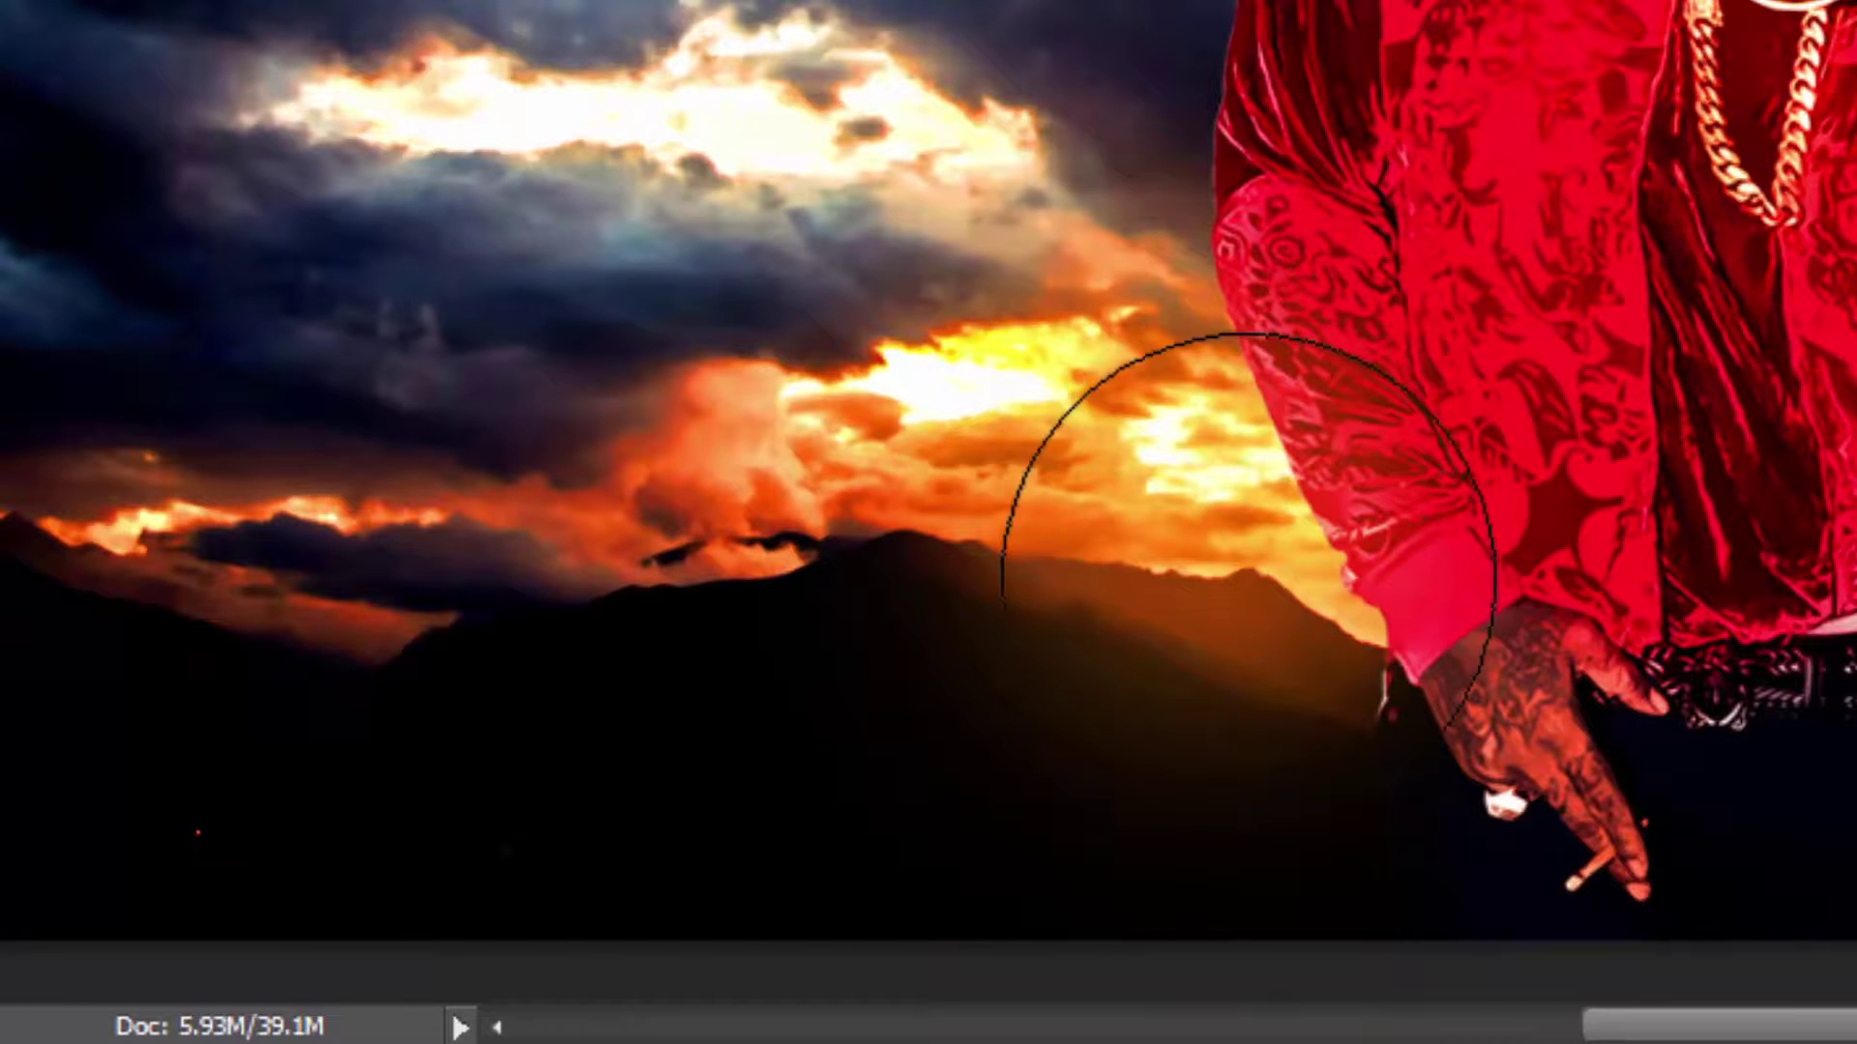
pyautogui.moveTo(845, 281)
pyautogui.mouseDown()
pyautogui.moveTo(950, 377)
pyautogui.moveTo(1057, 410)
pyautogui.moveTo(879, 419)
pyautogui.moveTo(973, 382)
pyautogui.mouseUp()
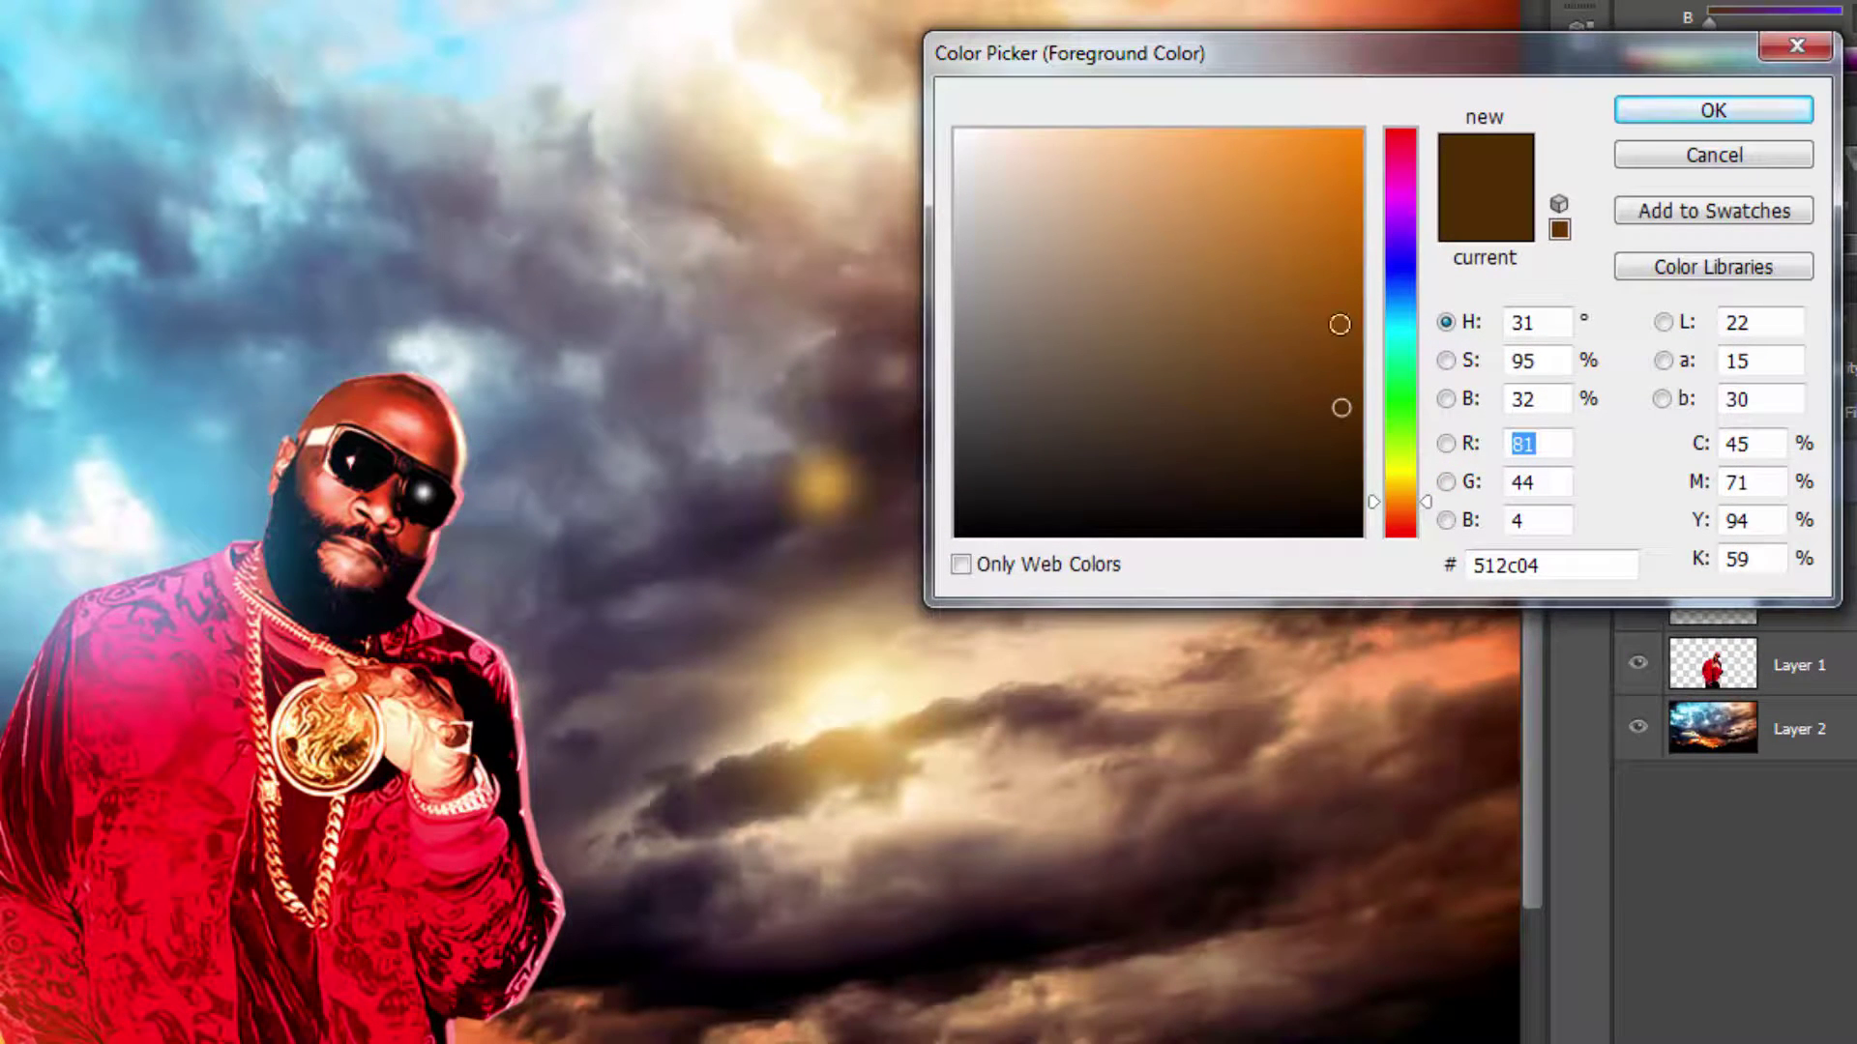
# Step: Set the foreground colour to the lighter brown-orange 834808 and reduce the brush size
pyautogui.click(1339, 324)
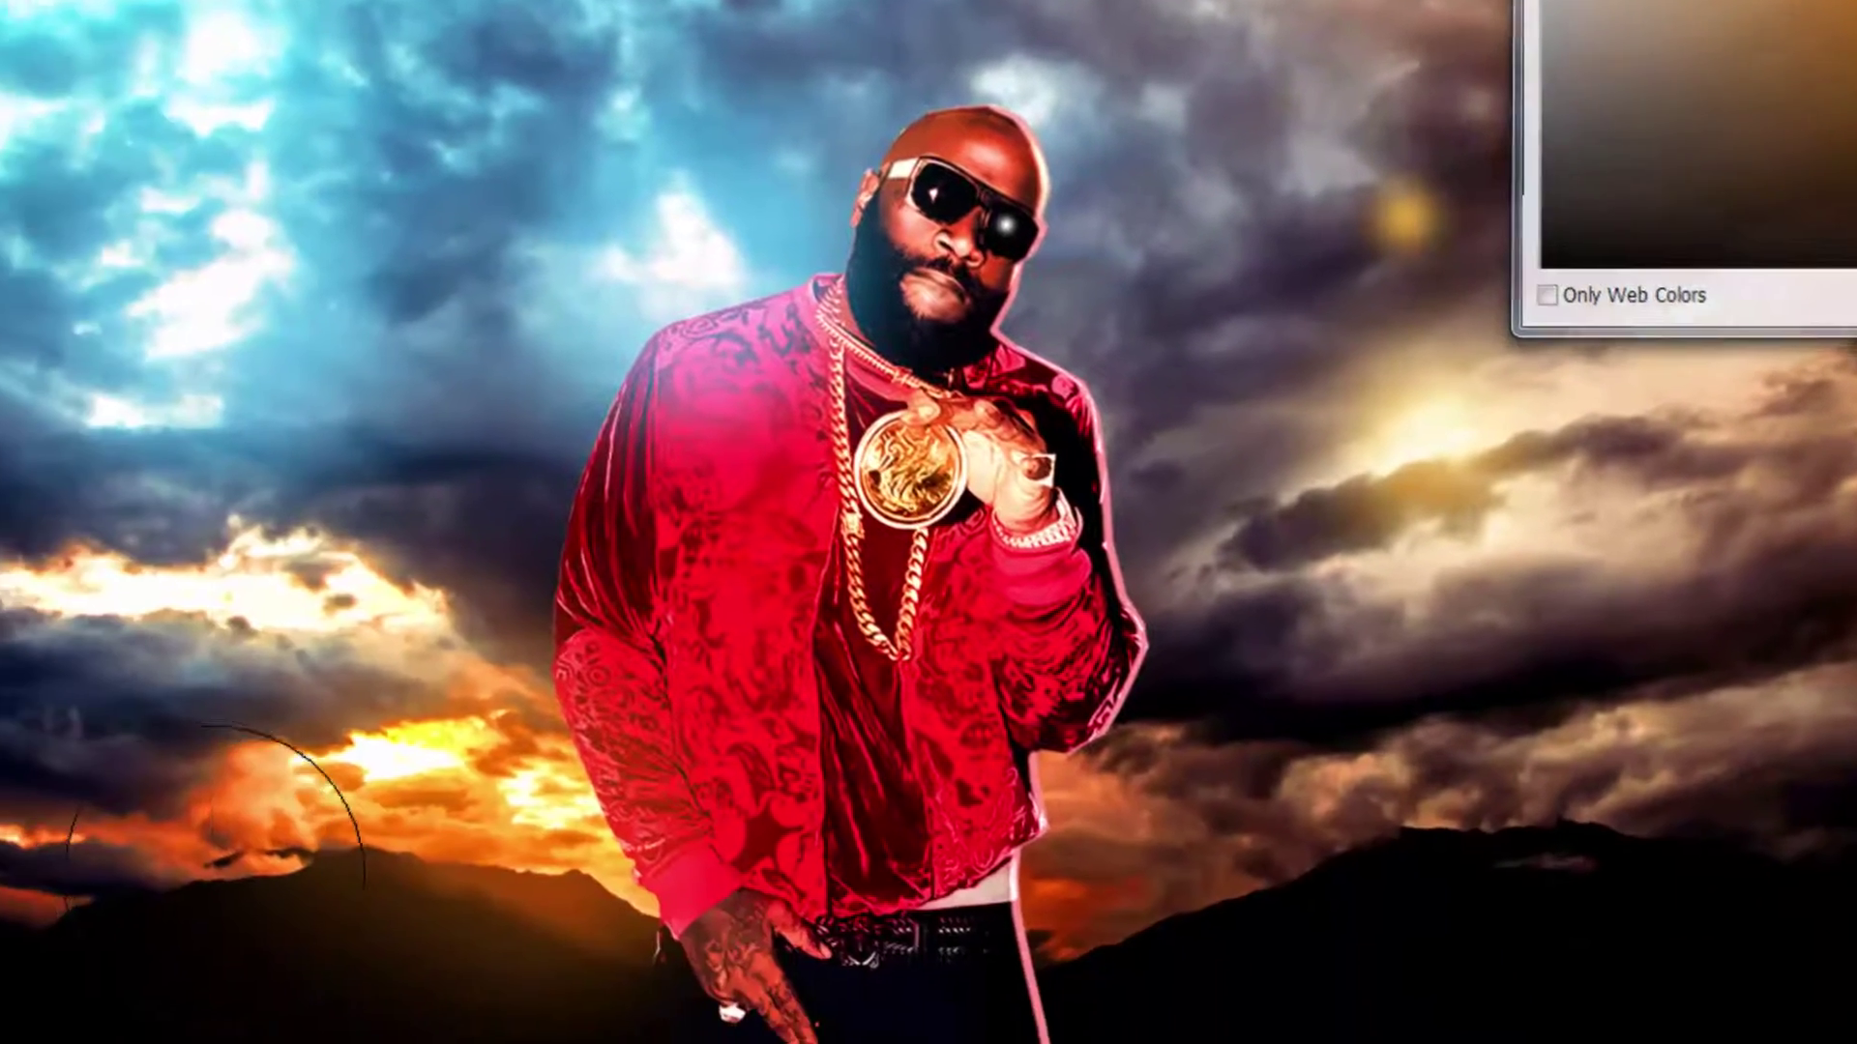
pyautogui.click(1687, 111)
pyautogui.press('[')
pyautogui.press('[')
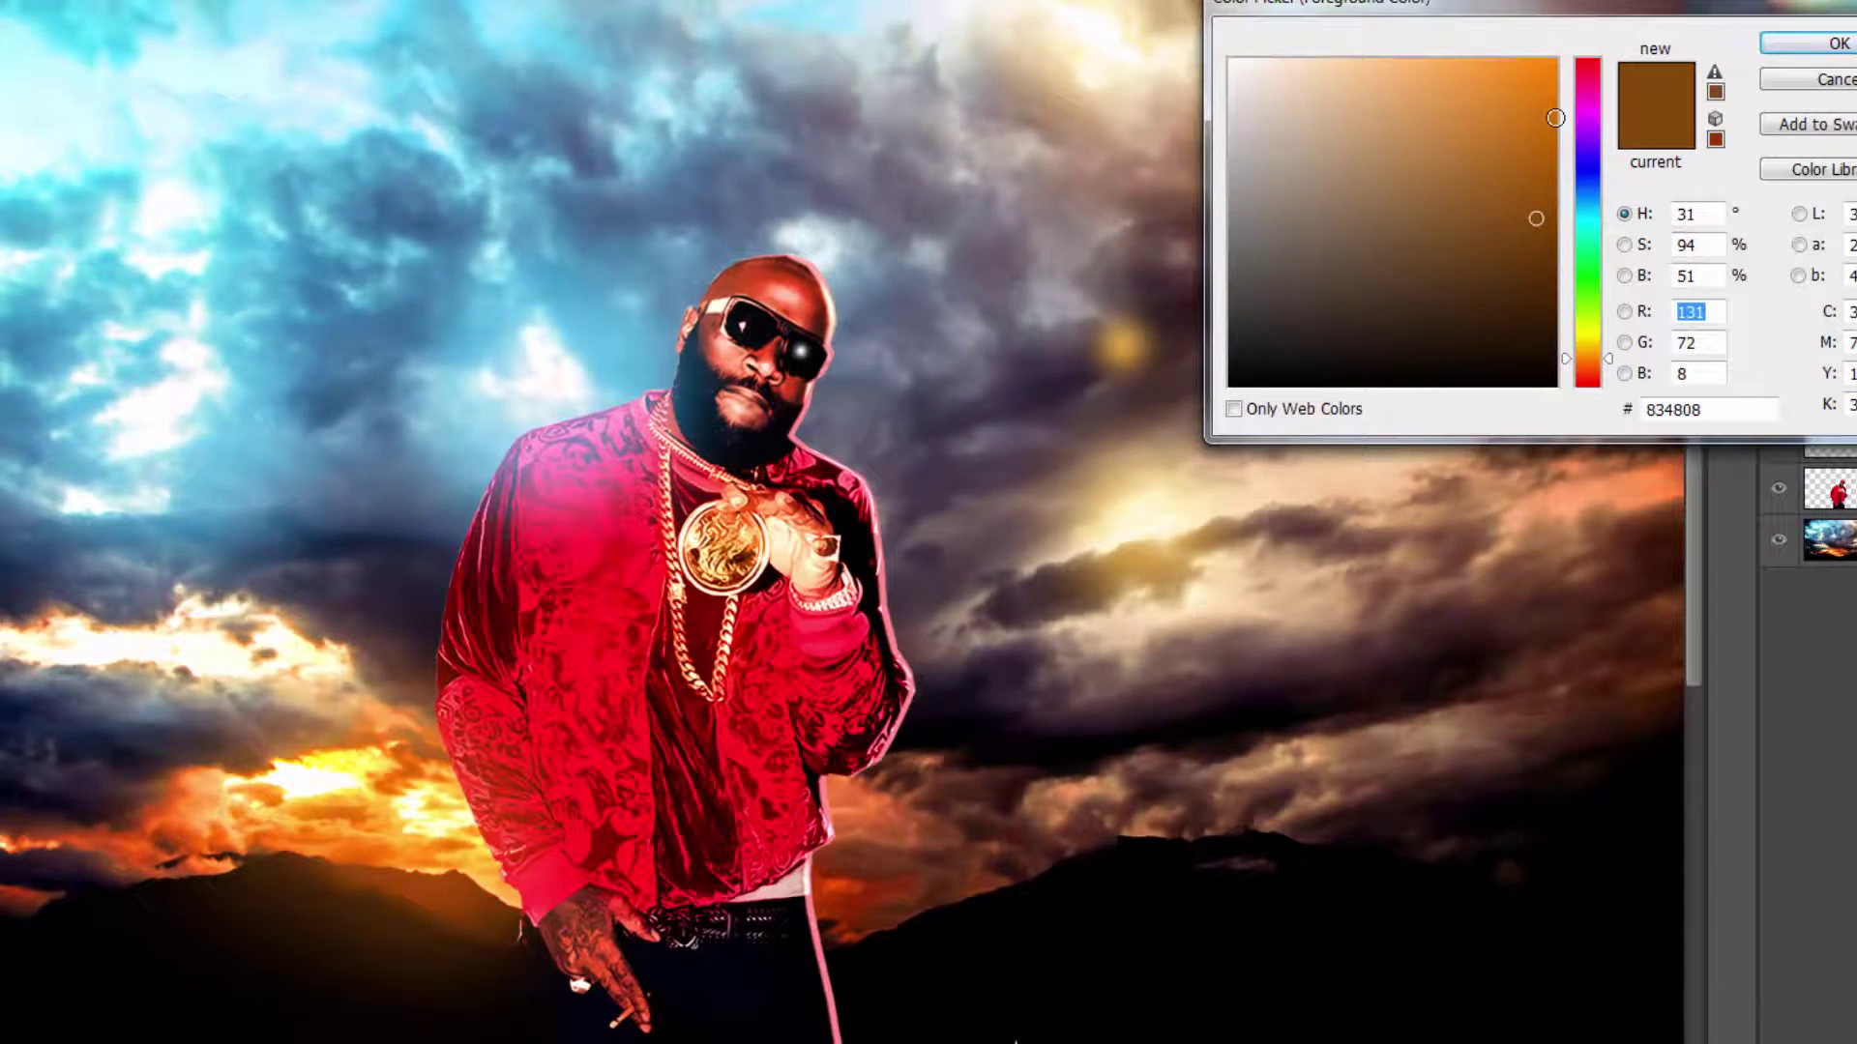
# Step: Set the foreground colour to orange c86c09 and, with a smaller brush, paint along the sunset horizon beside the man
pyautogui.click(1537, 128)
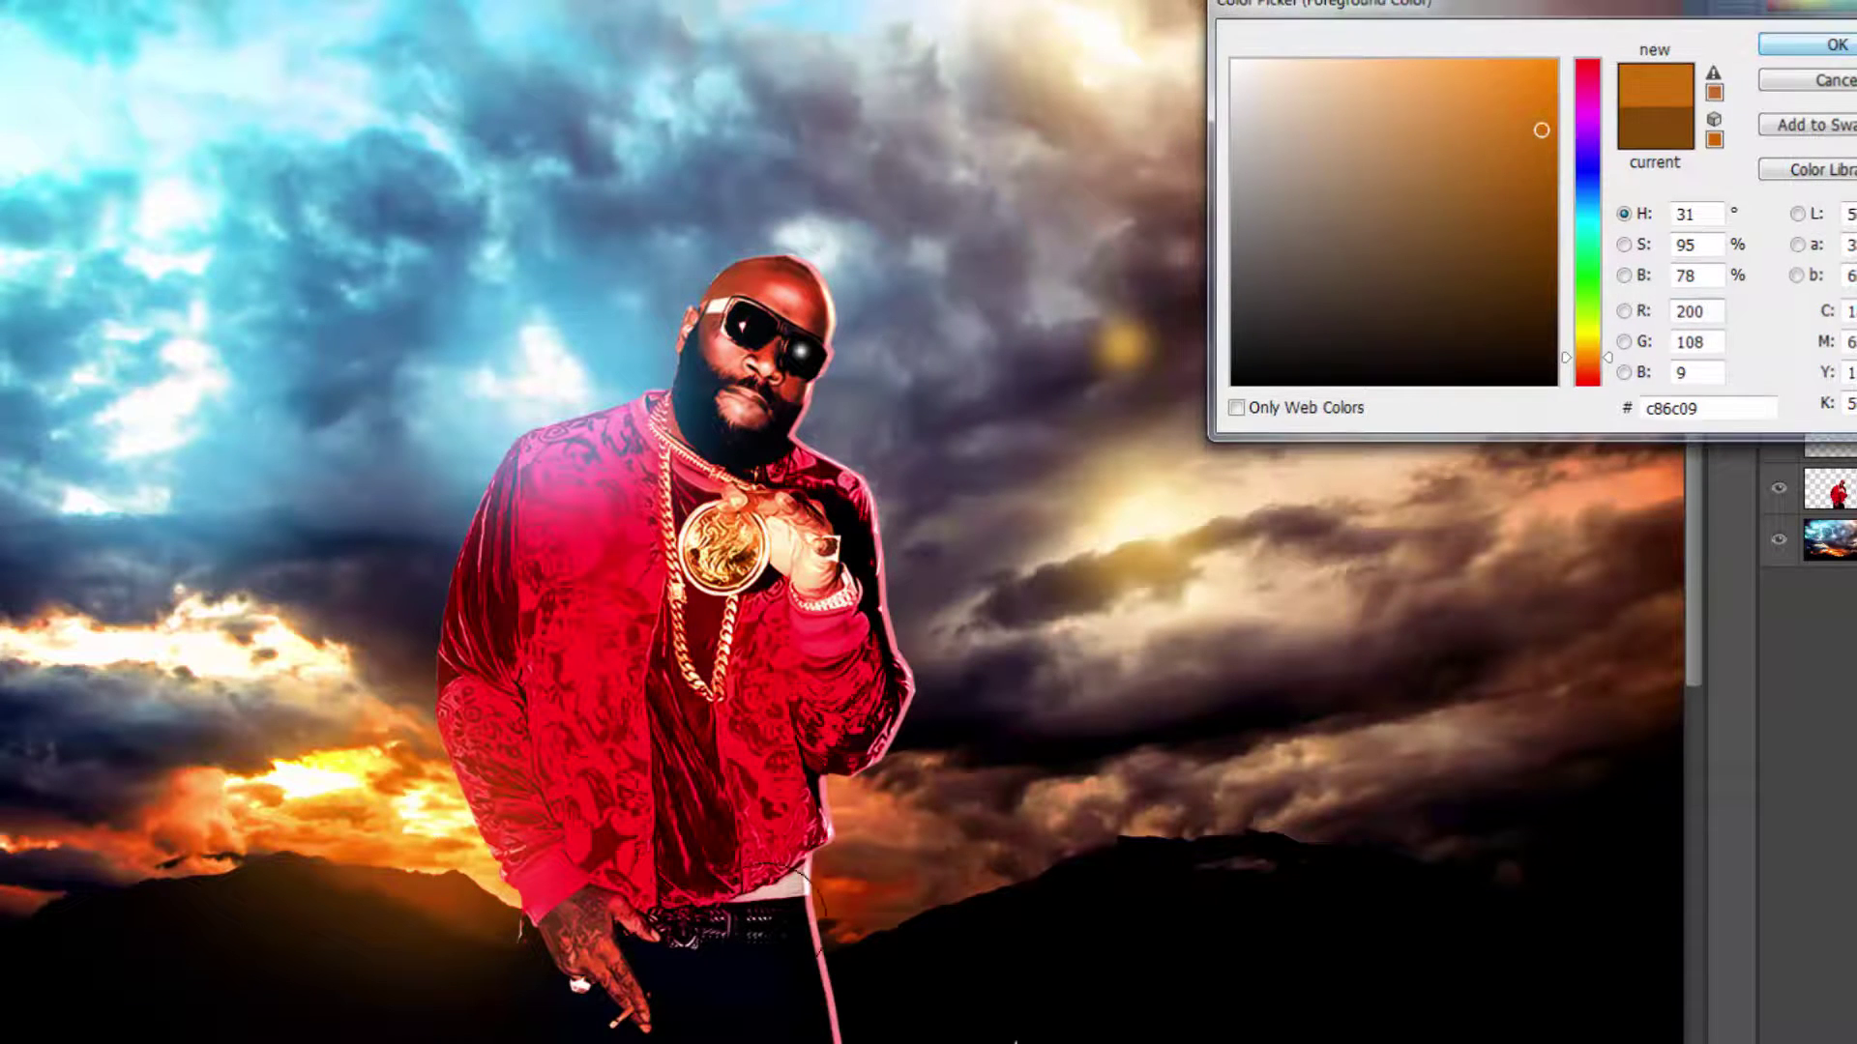
pyautogui.press('Return')
pyautogui.press('[')
pyautogui.press('[')
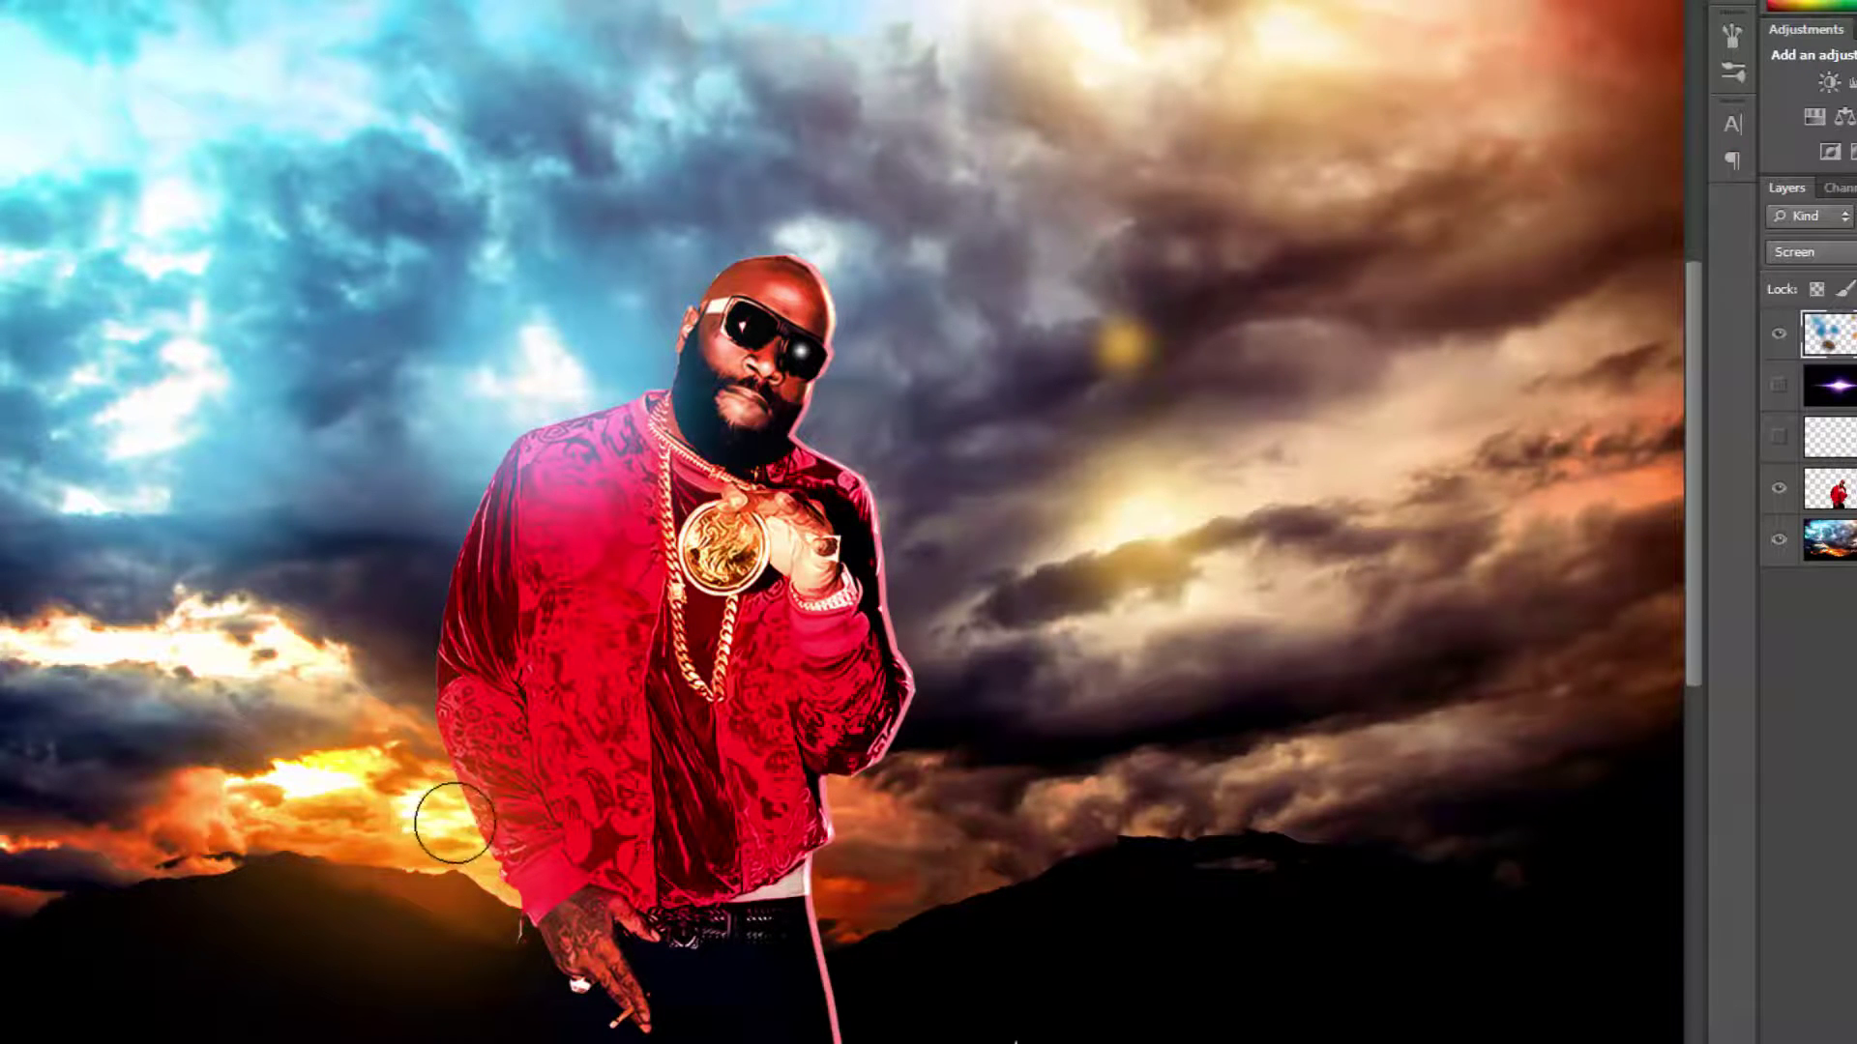
pyautogui.moveTo(424, 815)
pyautogui.mouseDown()
pyautogui.moveTo(311, 779)
pyautogui.moveTo(60, 839)
pyautogui.mouseUp()
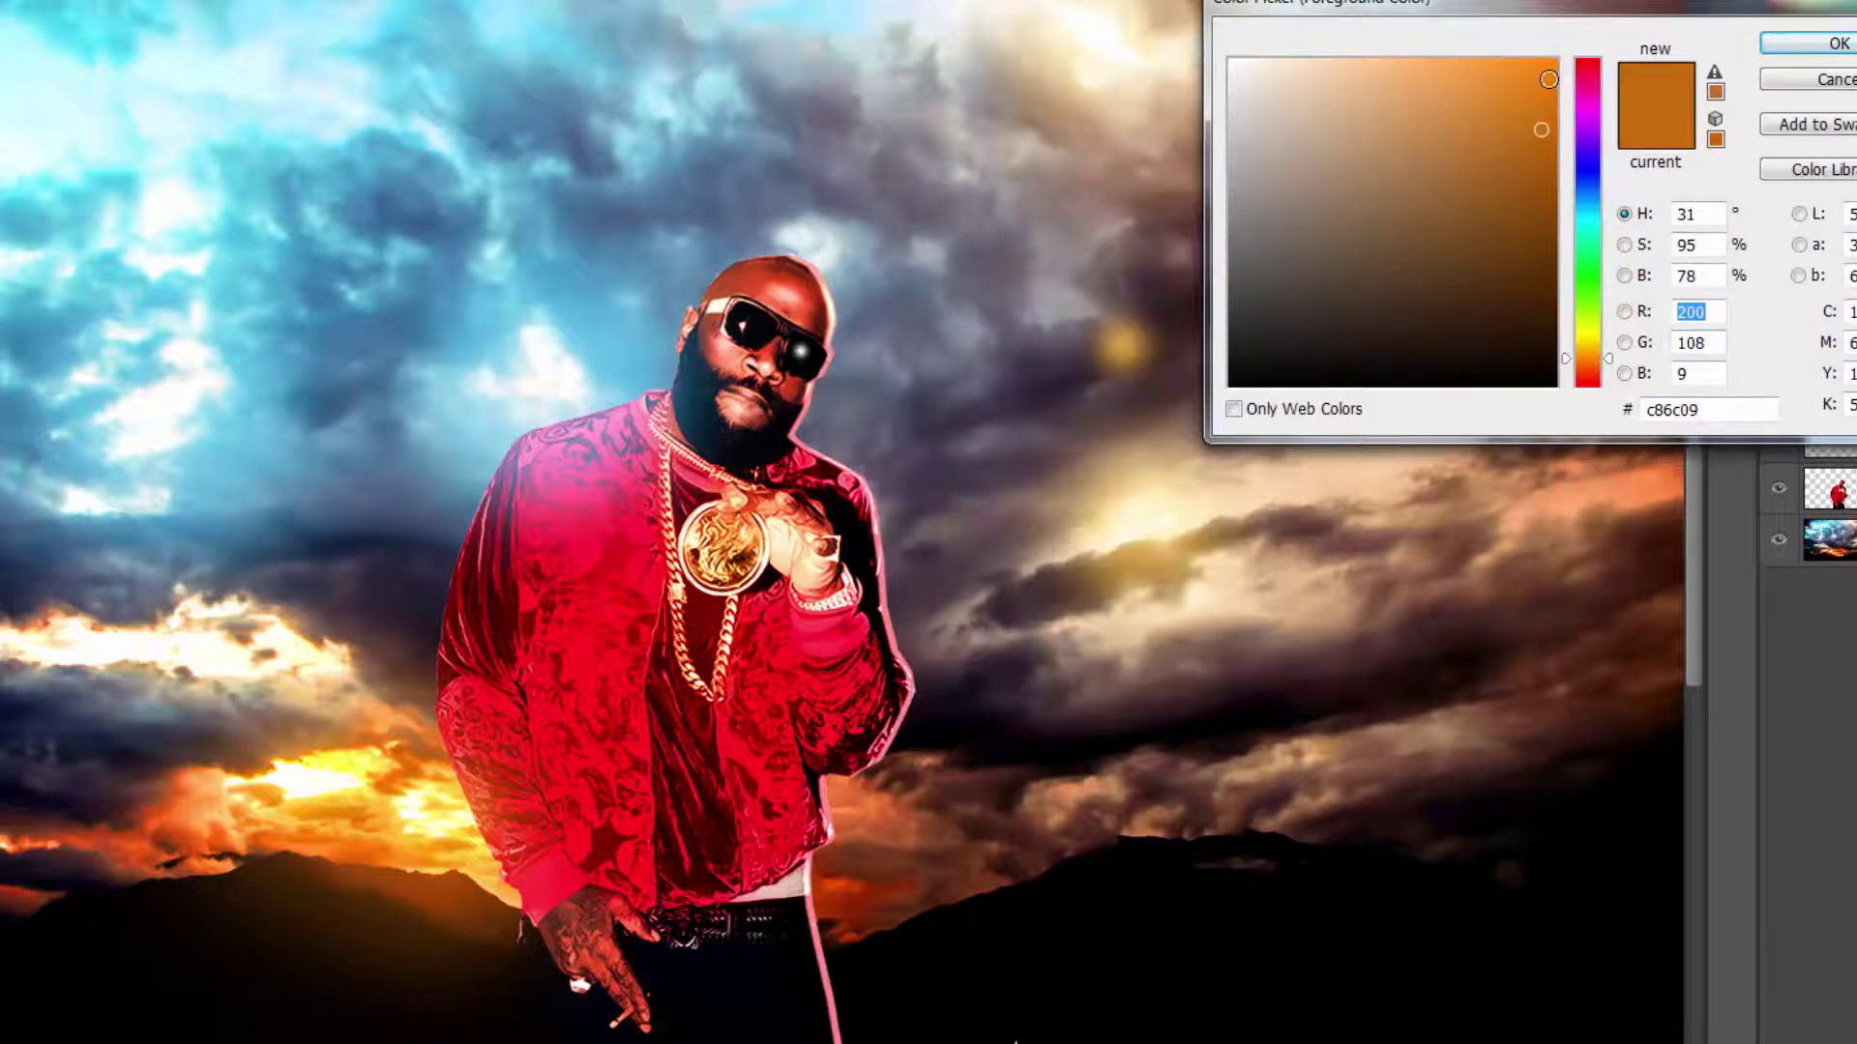
# Step: Set the foreground colour to bright orange (R 246, G 132, B 9) and brush it over the brightest part of the sunset
pyautogui.write('242')
pyautogui.click(1804, 43)
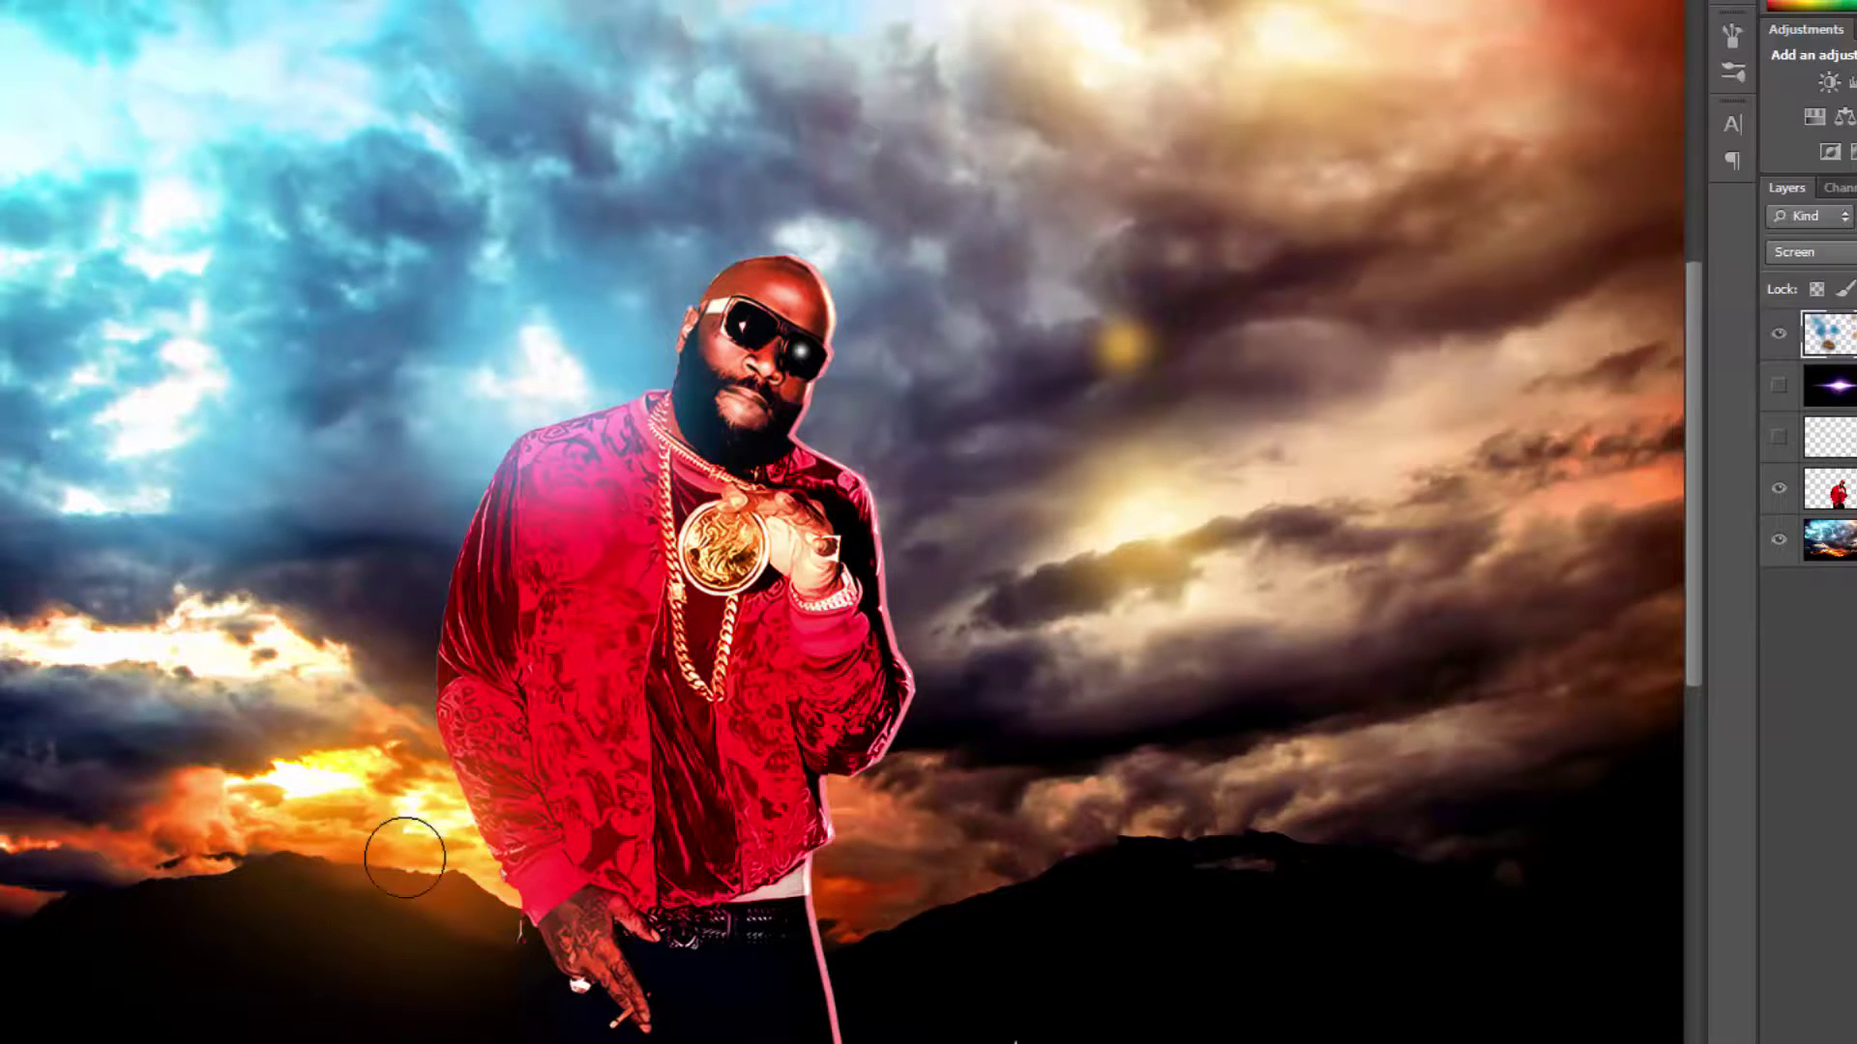
pyautogui.moveTo(413, 808)
pyautogui.mouseDown()
pyautogui.moveTo(360, 784)
pyautogui.moveTo(289, 800)
pyautogui.moveTo(226, 774)
pyautogui.moveTo(271, 765)
pyautogui.moveTo(222, 802)
pyautogui.mouseUp()
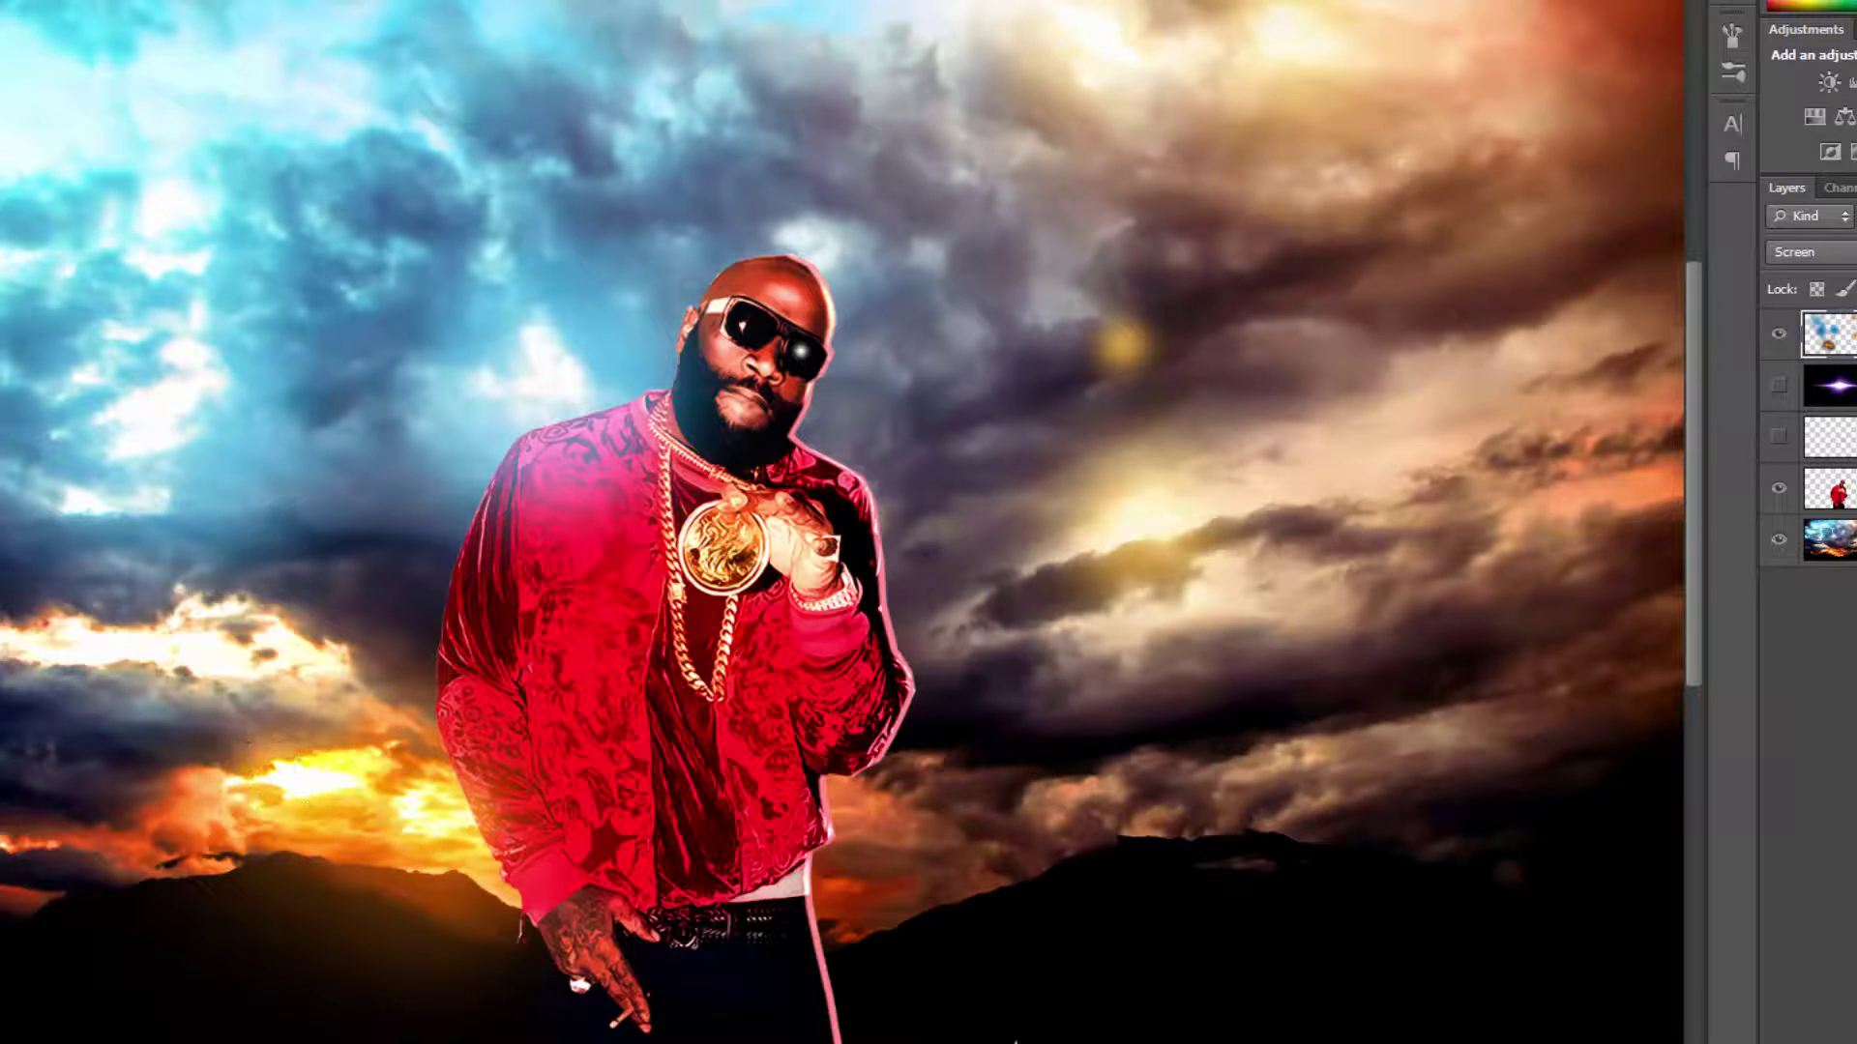
pyautogui.click(839, 895)
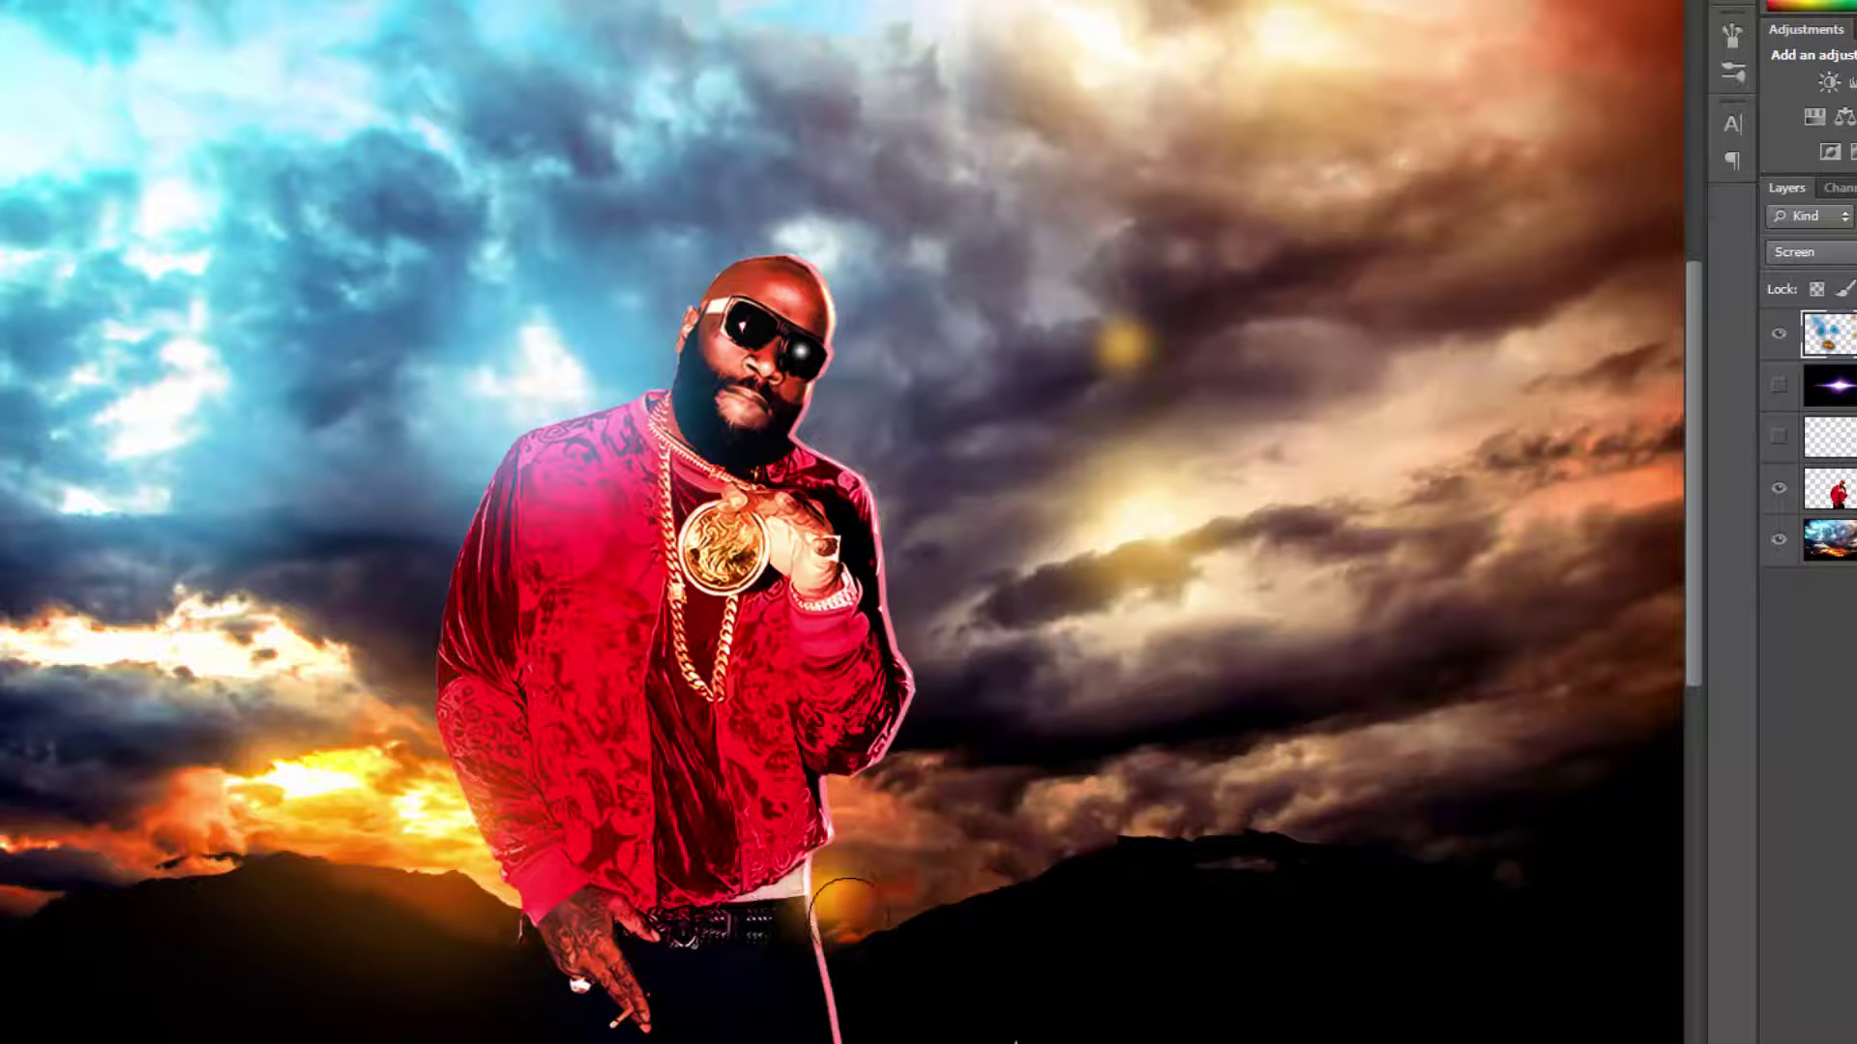
pyautogui.hotkey('ctrl', 'alt', 'z')
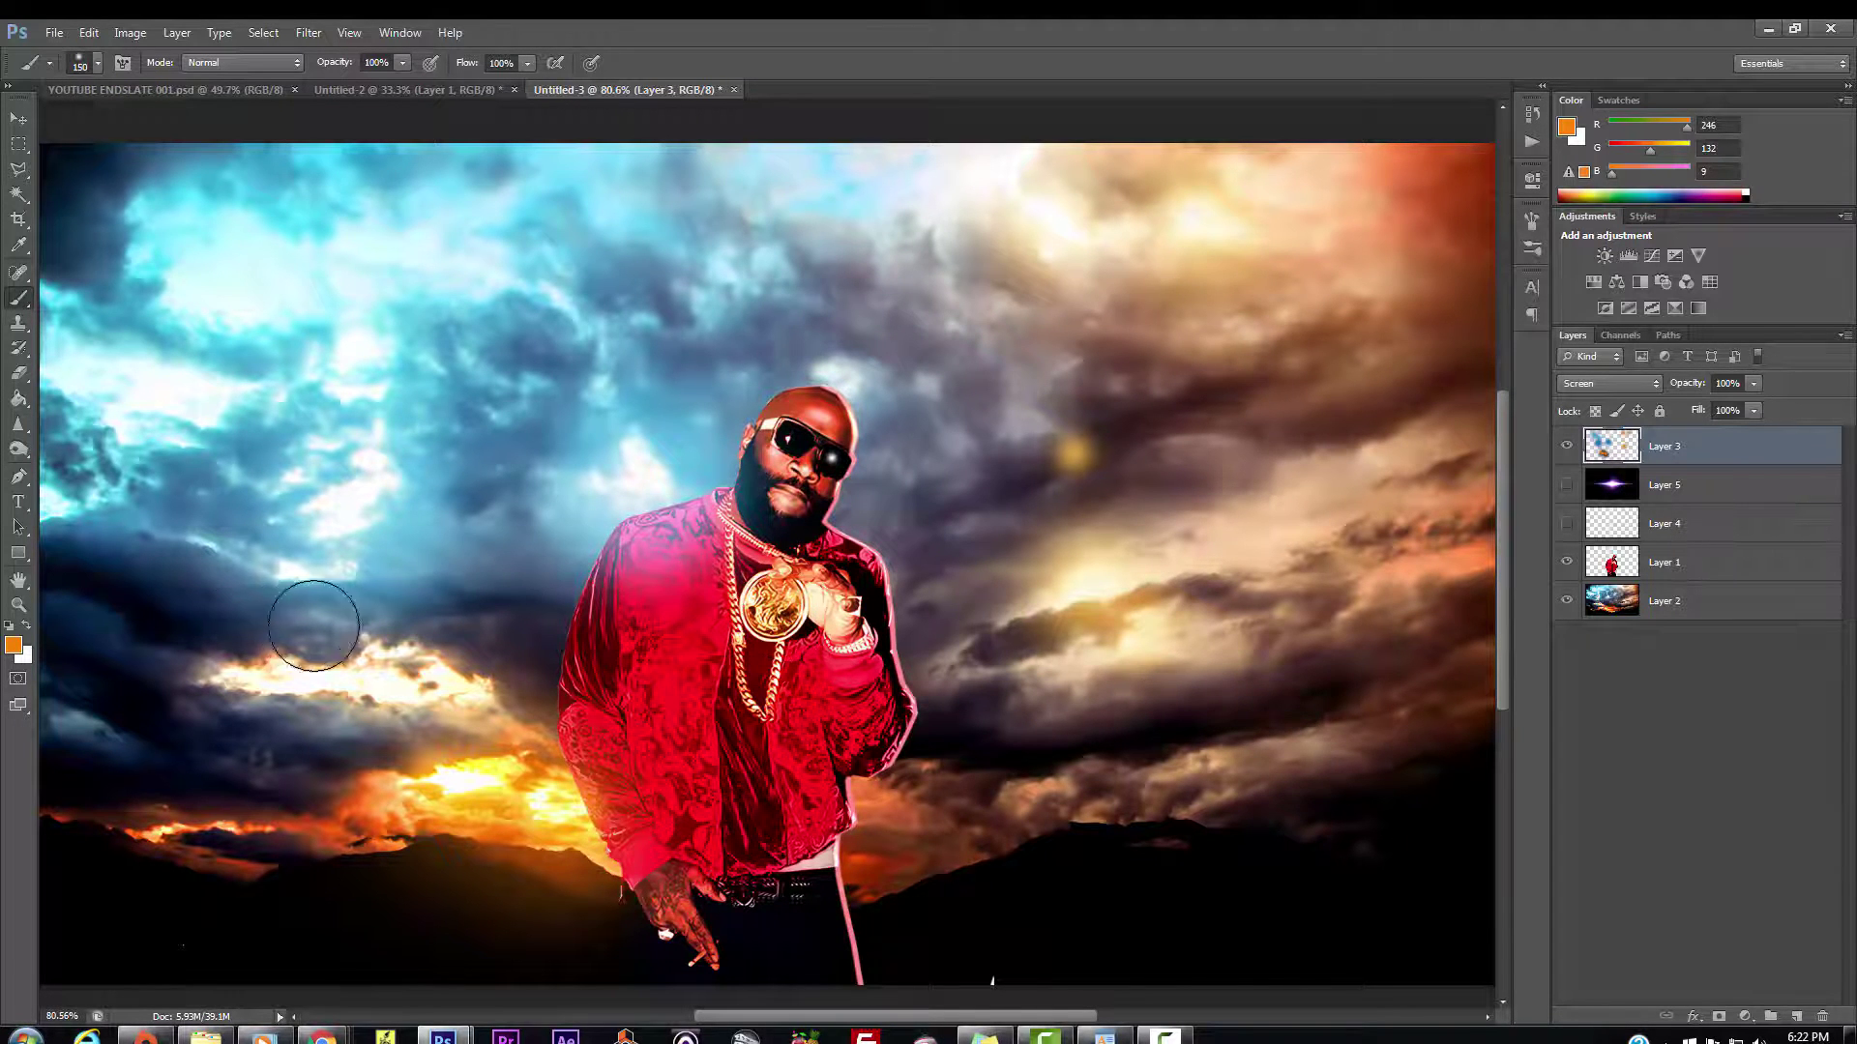
# Step: Enlarge the brush to 175 px and paint an orange glow along the bright cloud band above the sunset
pyautogui.press(']')
pyautogui.press(']')
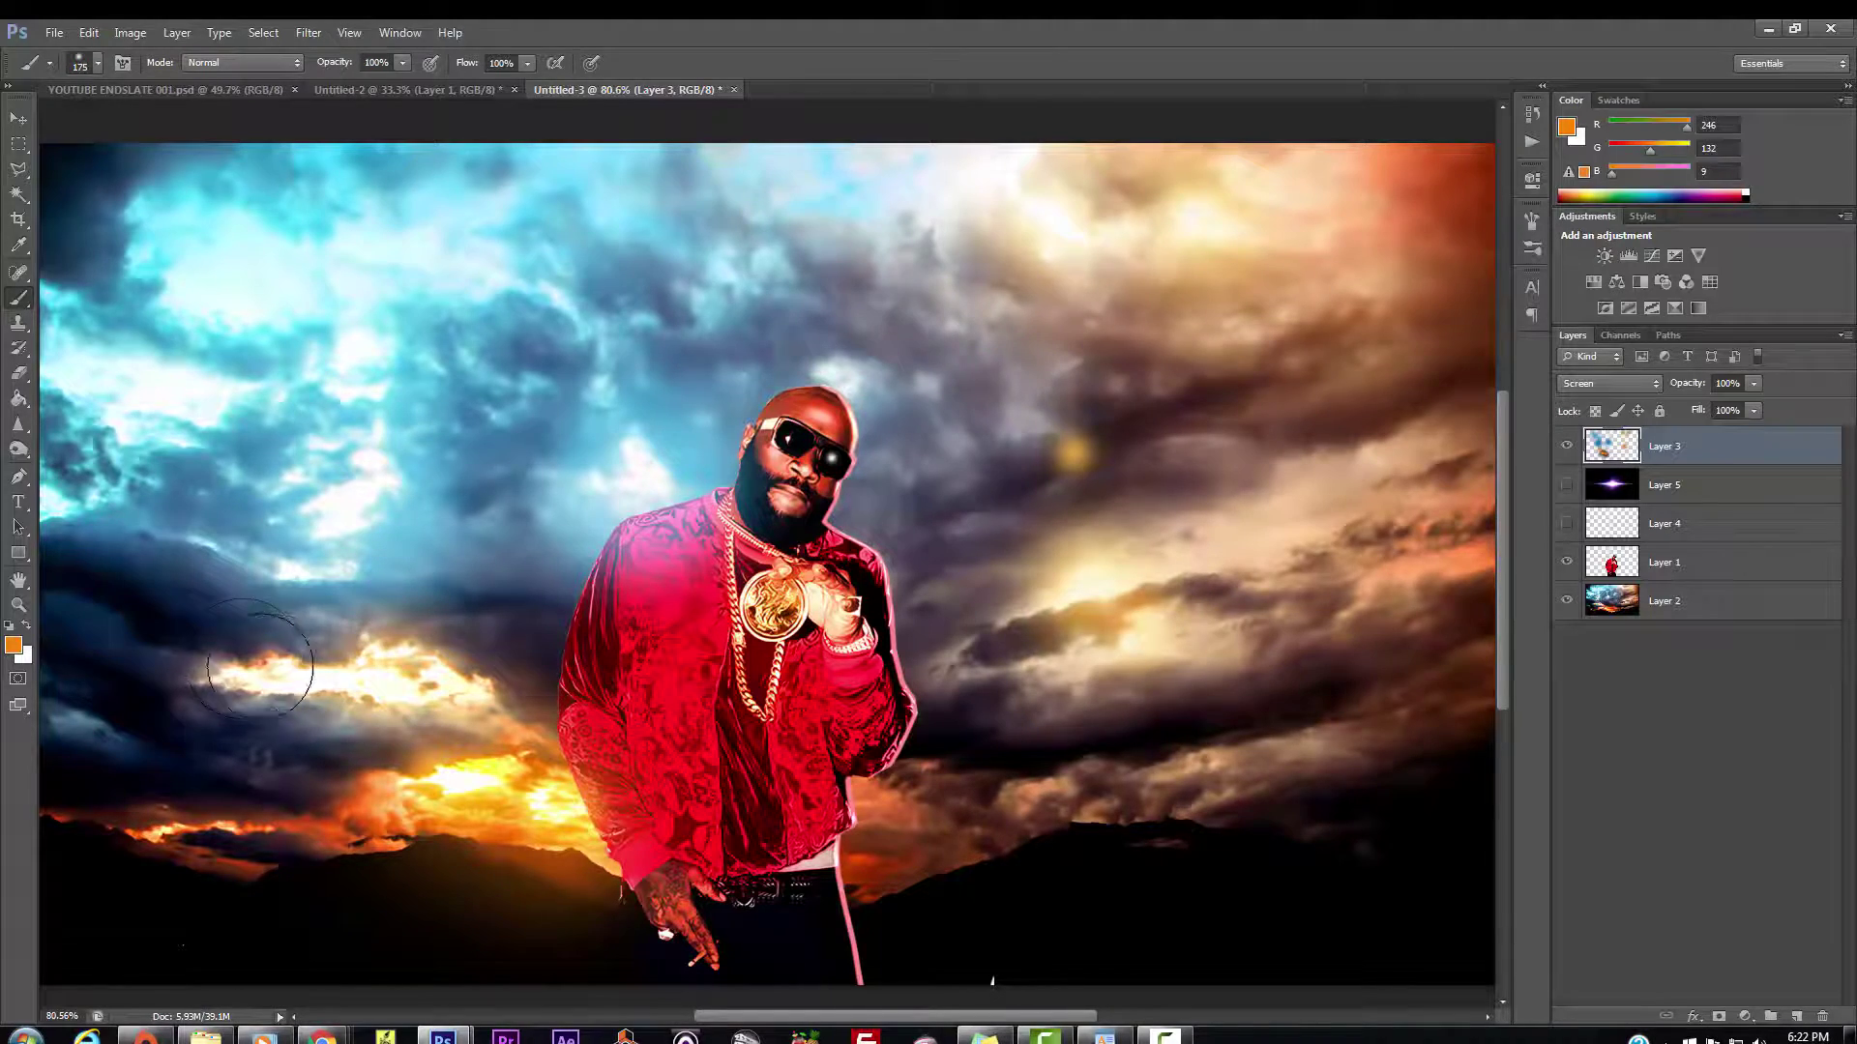
pyautogui.moveTo(246, 658); pyautogui.dragTo(364, 704)
# Step: Reduce the brush to 70 px and add a new top layer with its blend mode set to Screen
pyautogui.scroll(6, 761, 574)
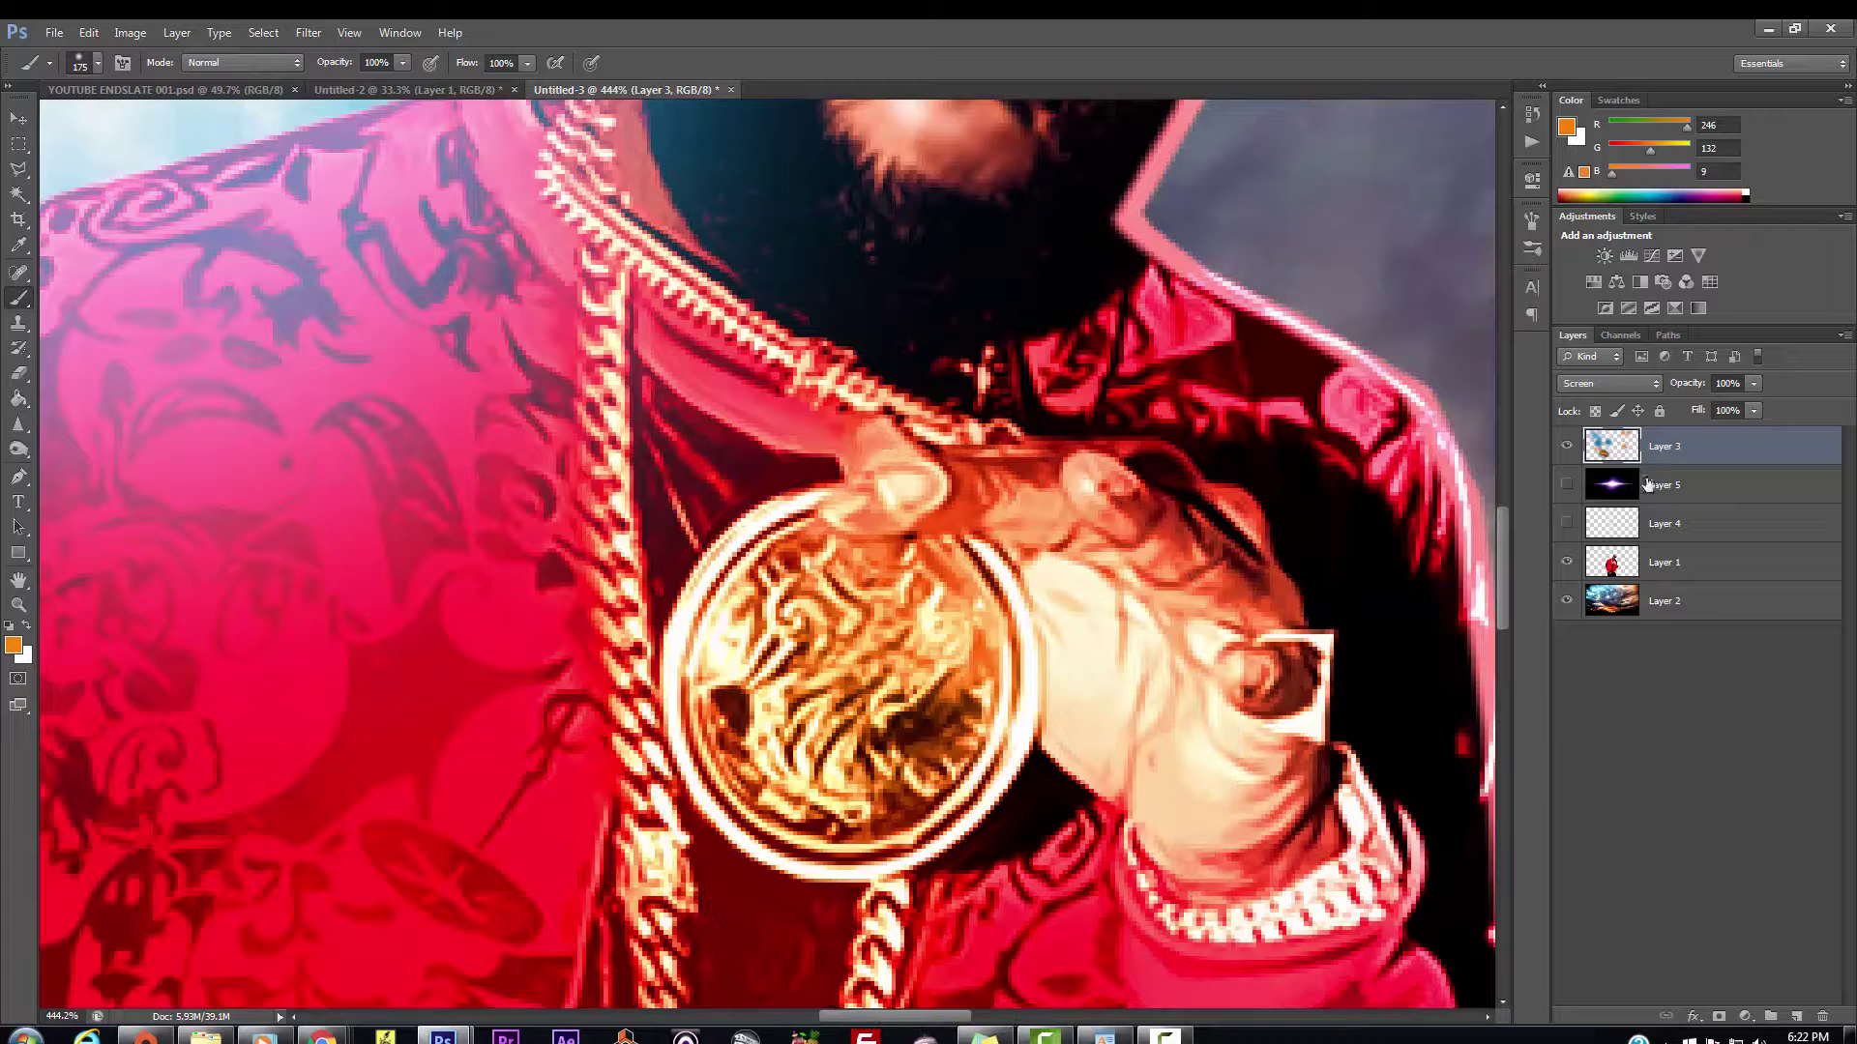
pyautogui.press('[')
pyautogui.press('[')
pyautogui.press('[')
pyautogui.press('[')
pyautogui.press('[')
pyautogui.press('[')
pyautogui.click(1797, 1017)
pyautogui.click(1656, 383)
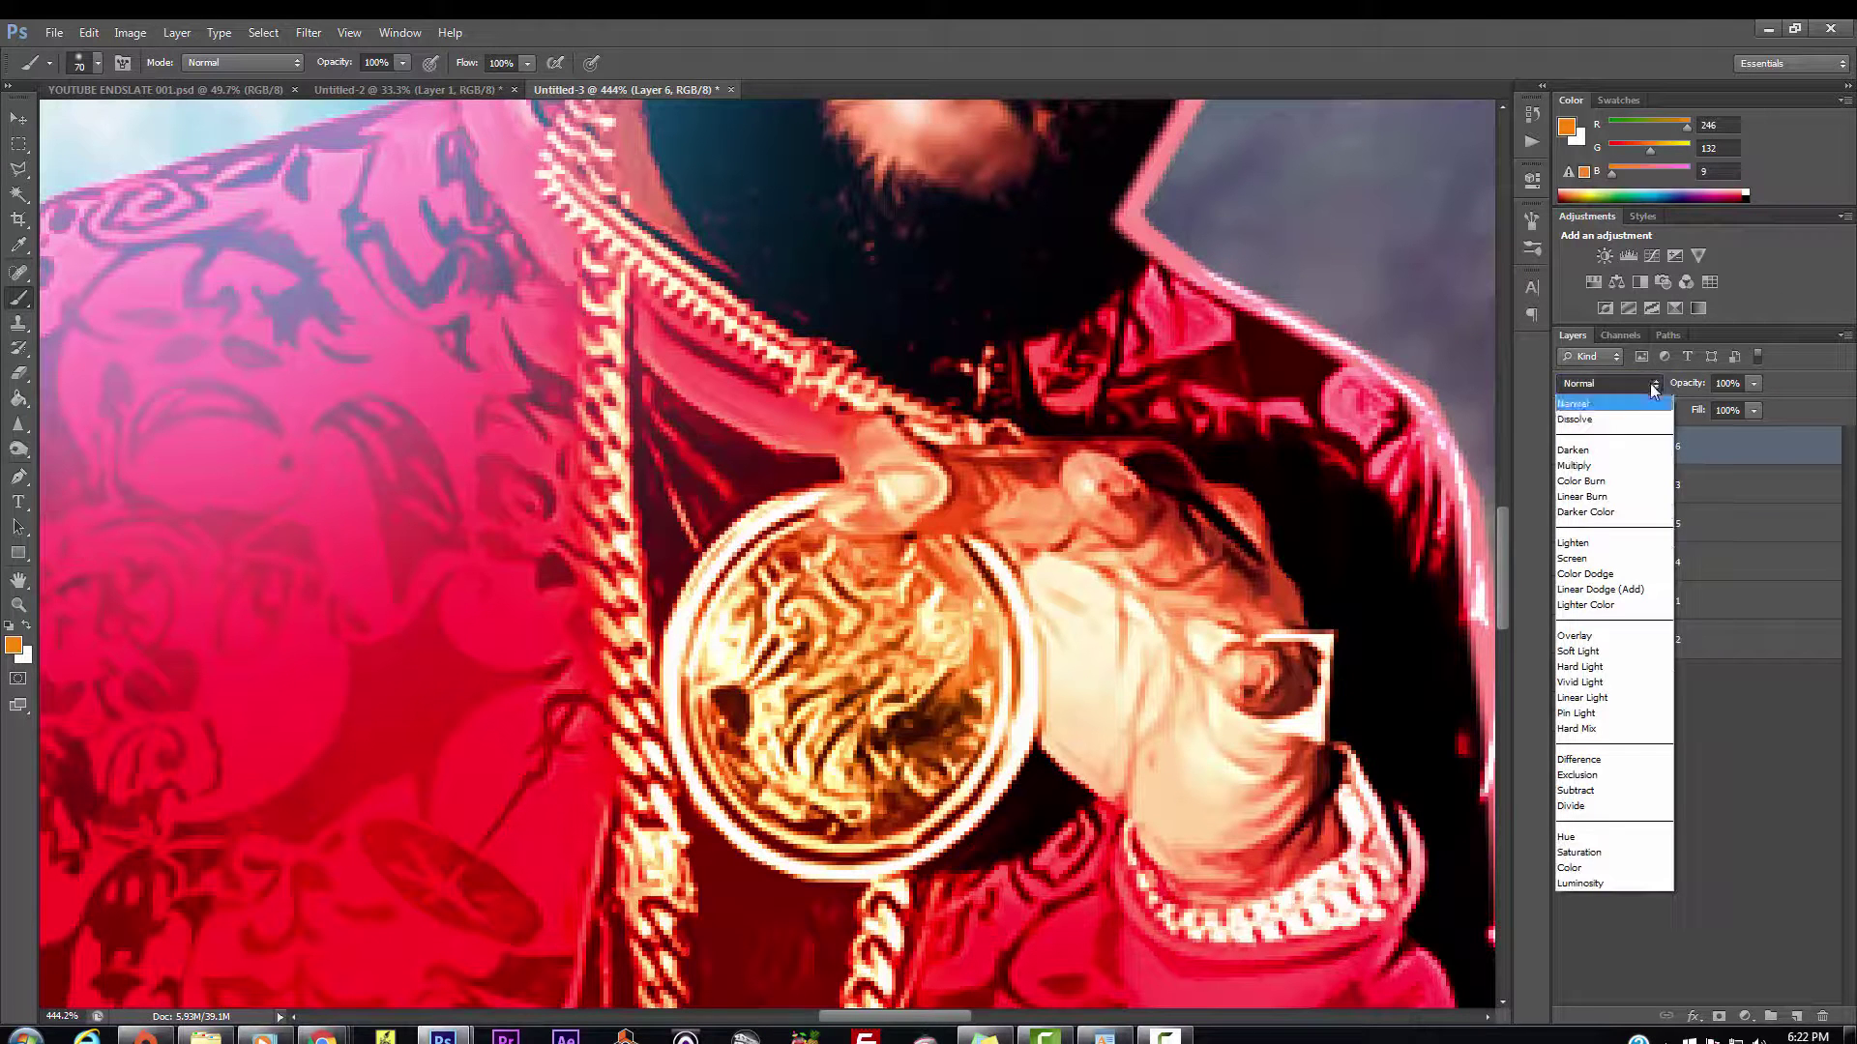
pyautogui.click(1605, 547)
# Step: Dab orange glows on both side edges of the gold medallion and reduce the brush size to 35 px
pyautogui.click(1001, 712)
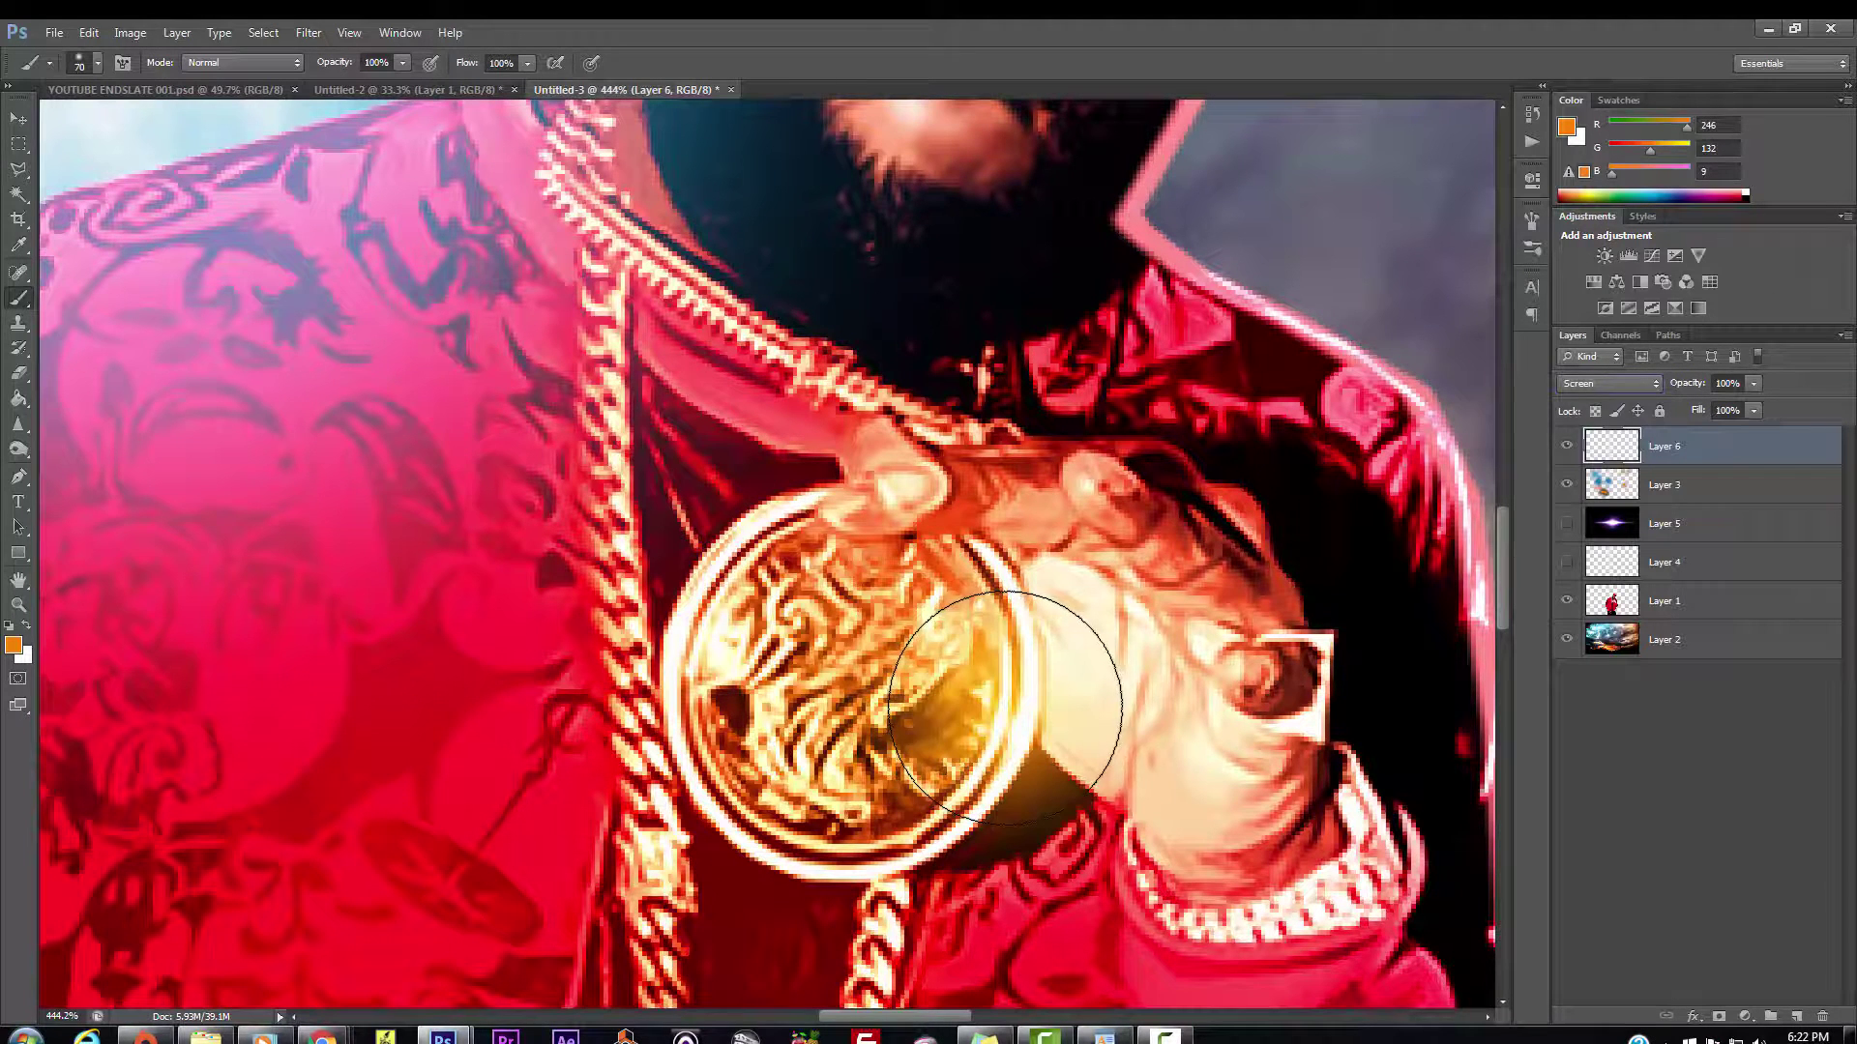
pyautogui.click(681, 648)
pyautogui.press('[')
pyautogui.press('[')
pyautogui.press('[')
pyautogui.press('[')
pyautogui.press('[')
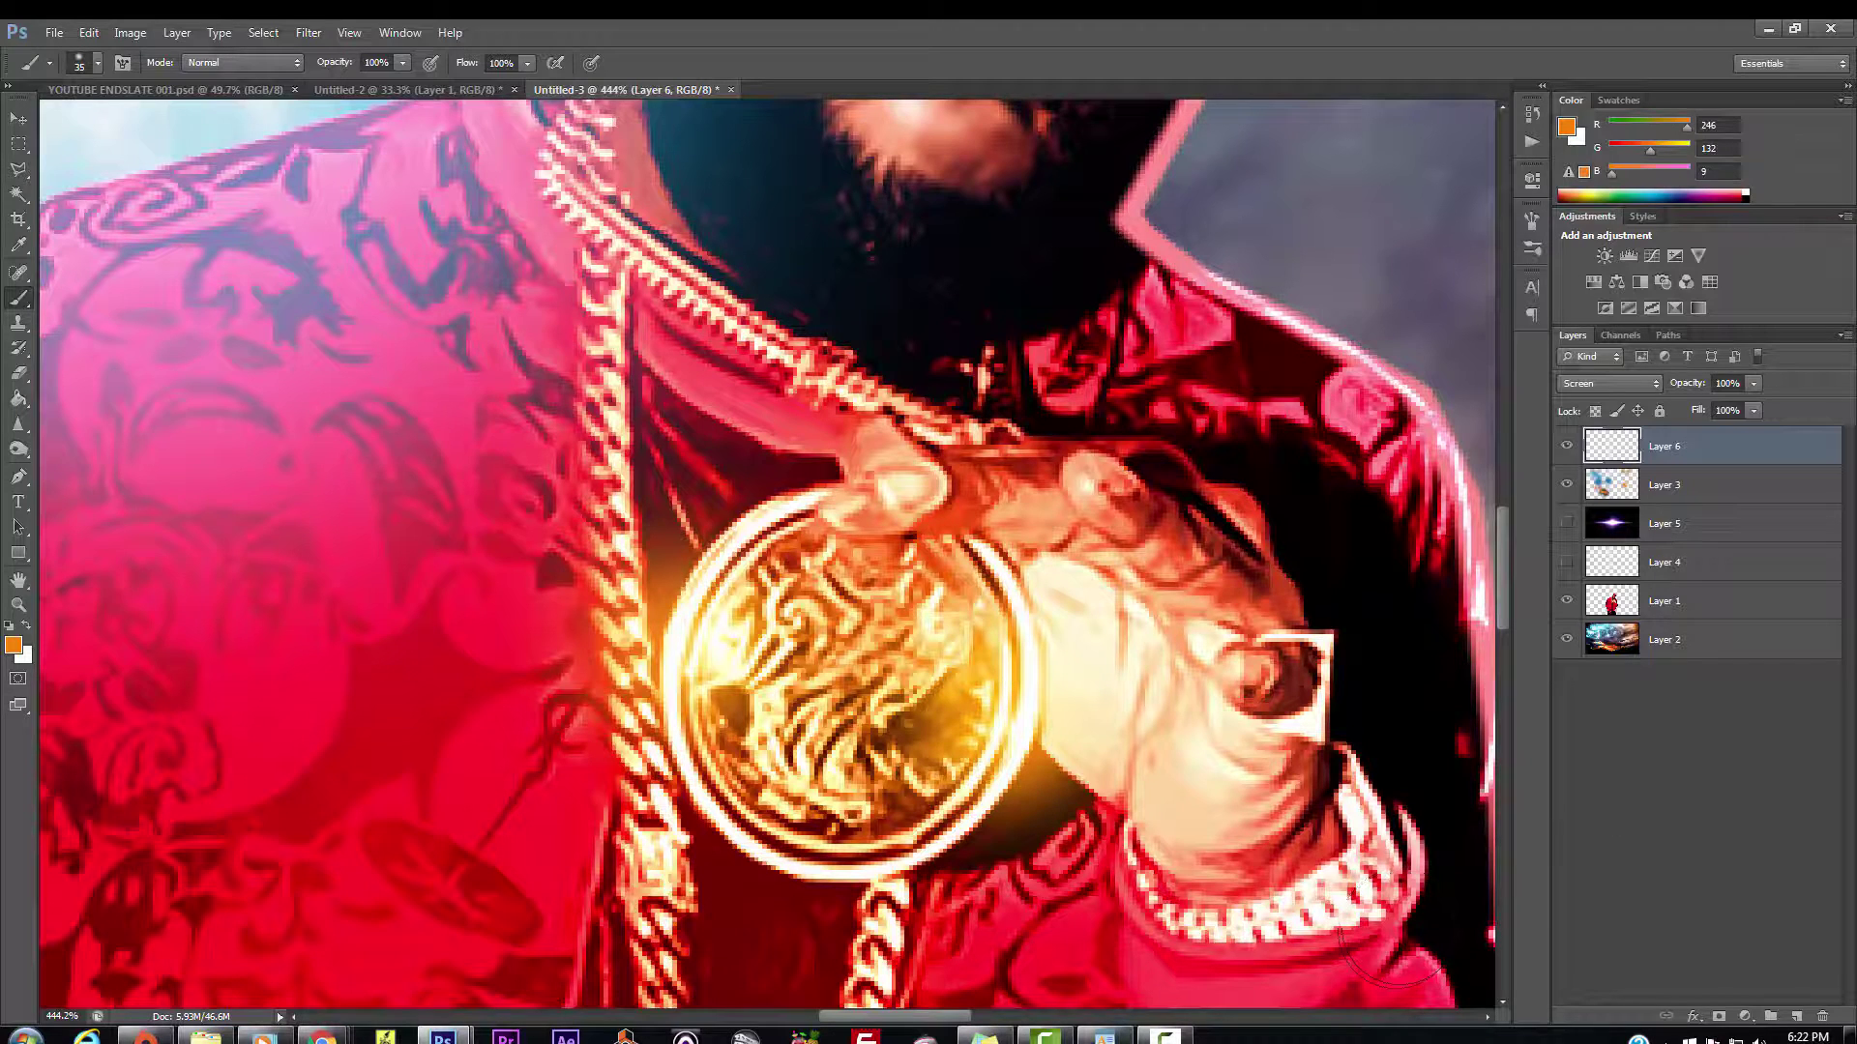
# Step: Set the foreground colour to dark orange-brown 723f08 and enlarge the brush to 60 px for the area around the bracelet
pyautogui.click(13, 645)
pyautogui.click(1382, 375)
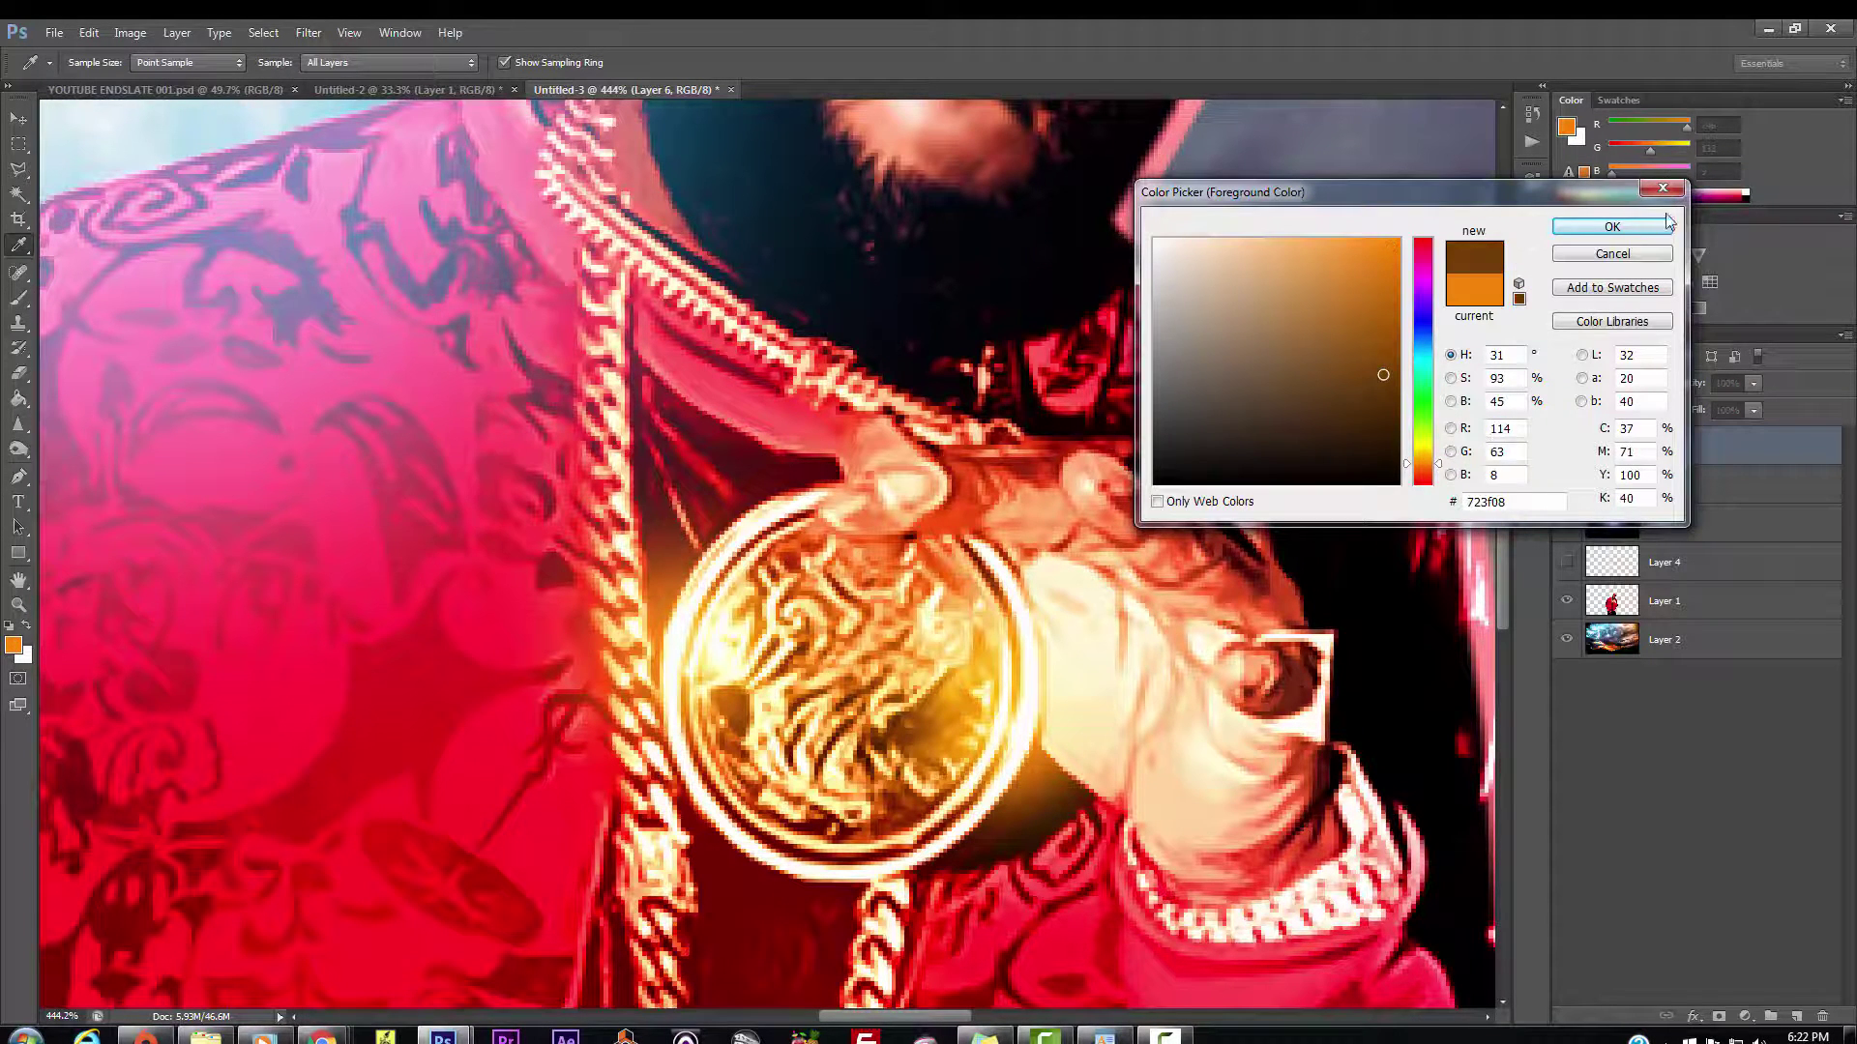
pyautogui.click(1612, 226)
pyautogui.scroll(-1, 1236, 619)
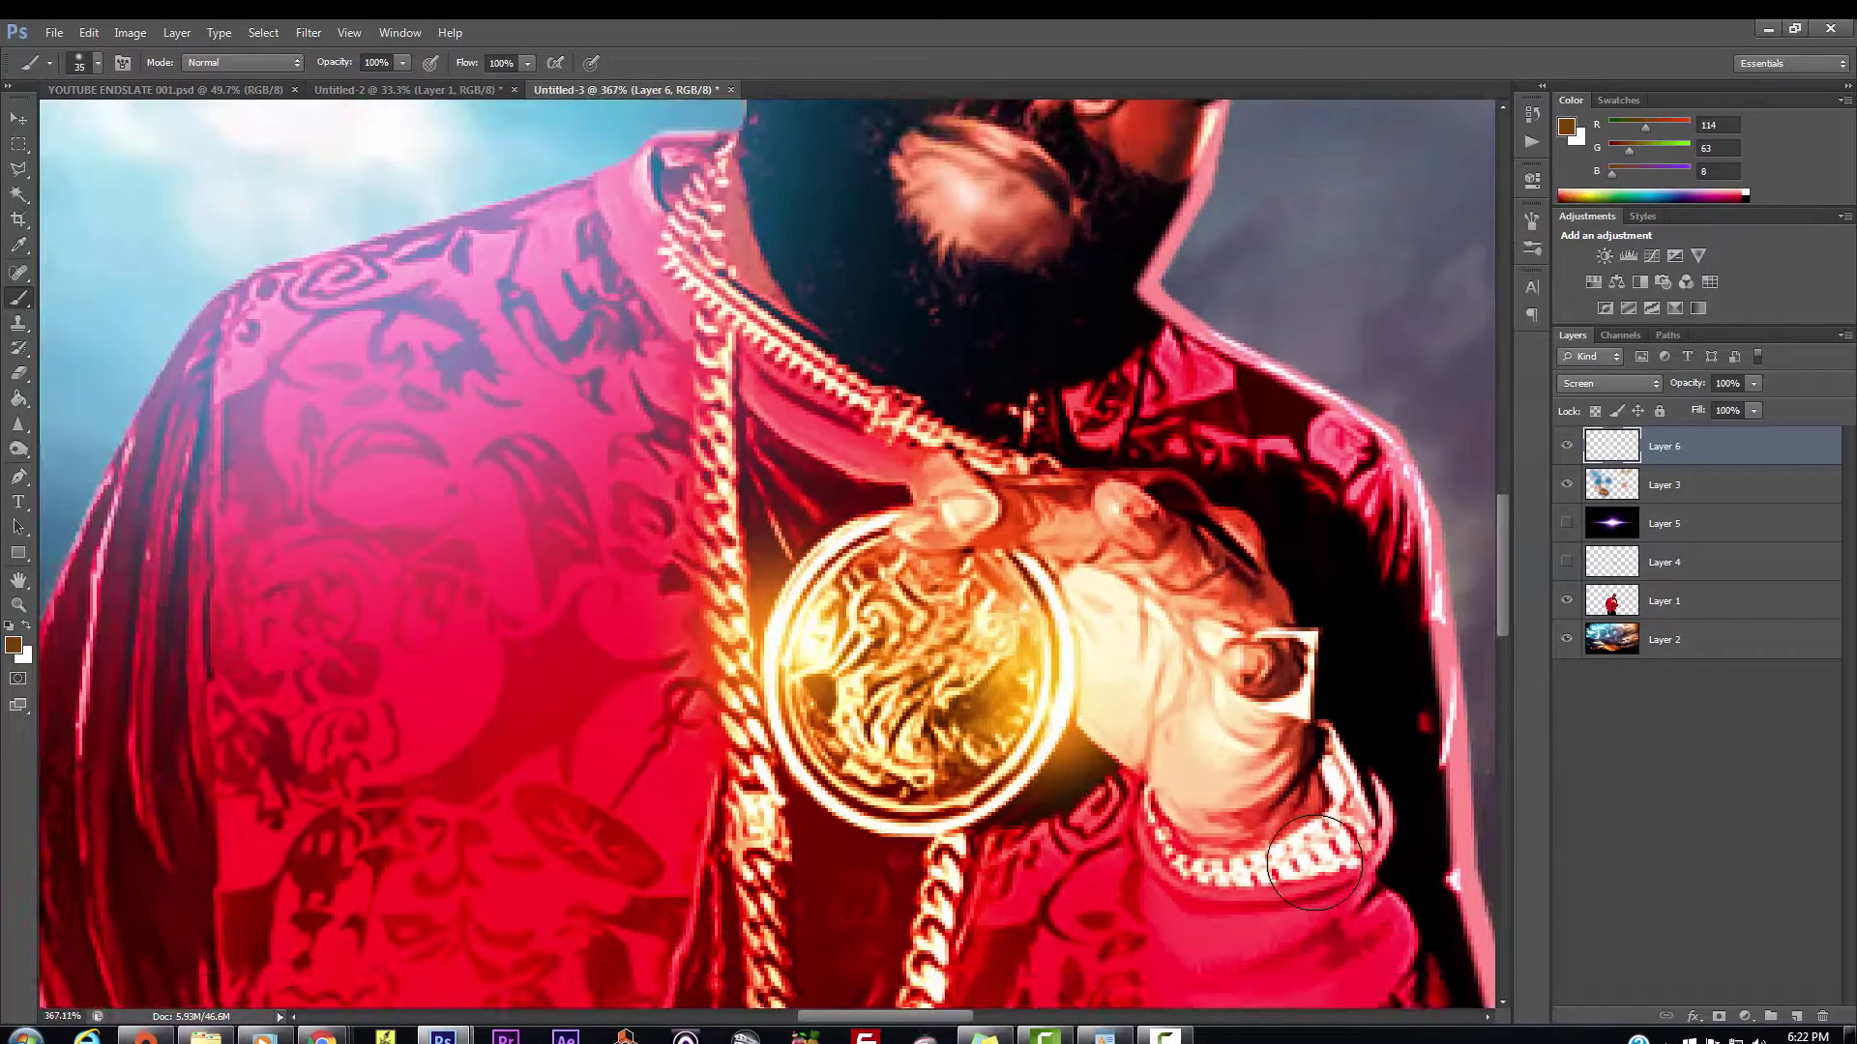
pyautogui.press(']')
pyautogui.press(']')
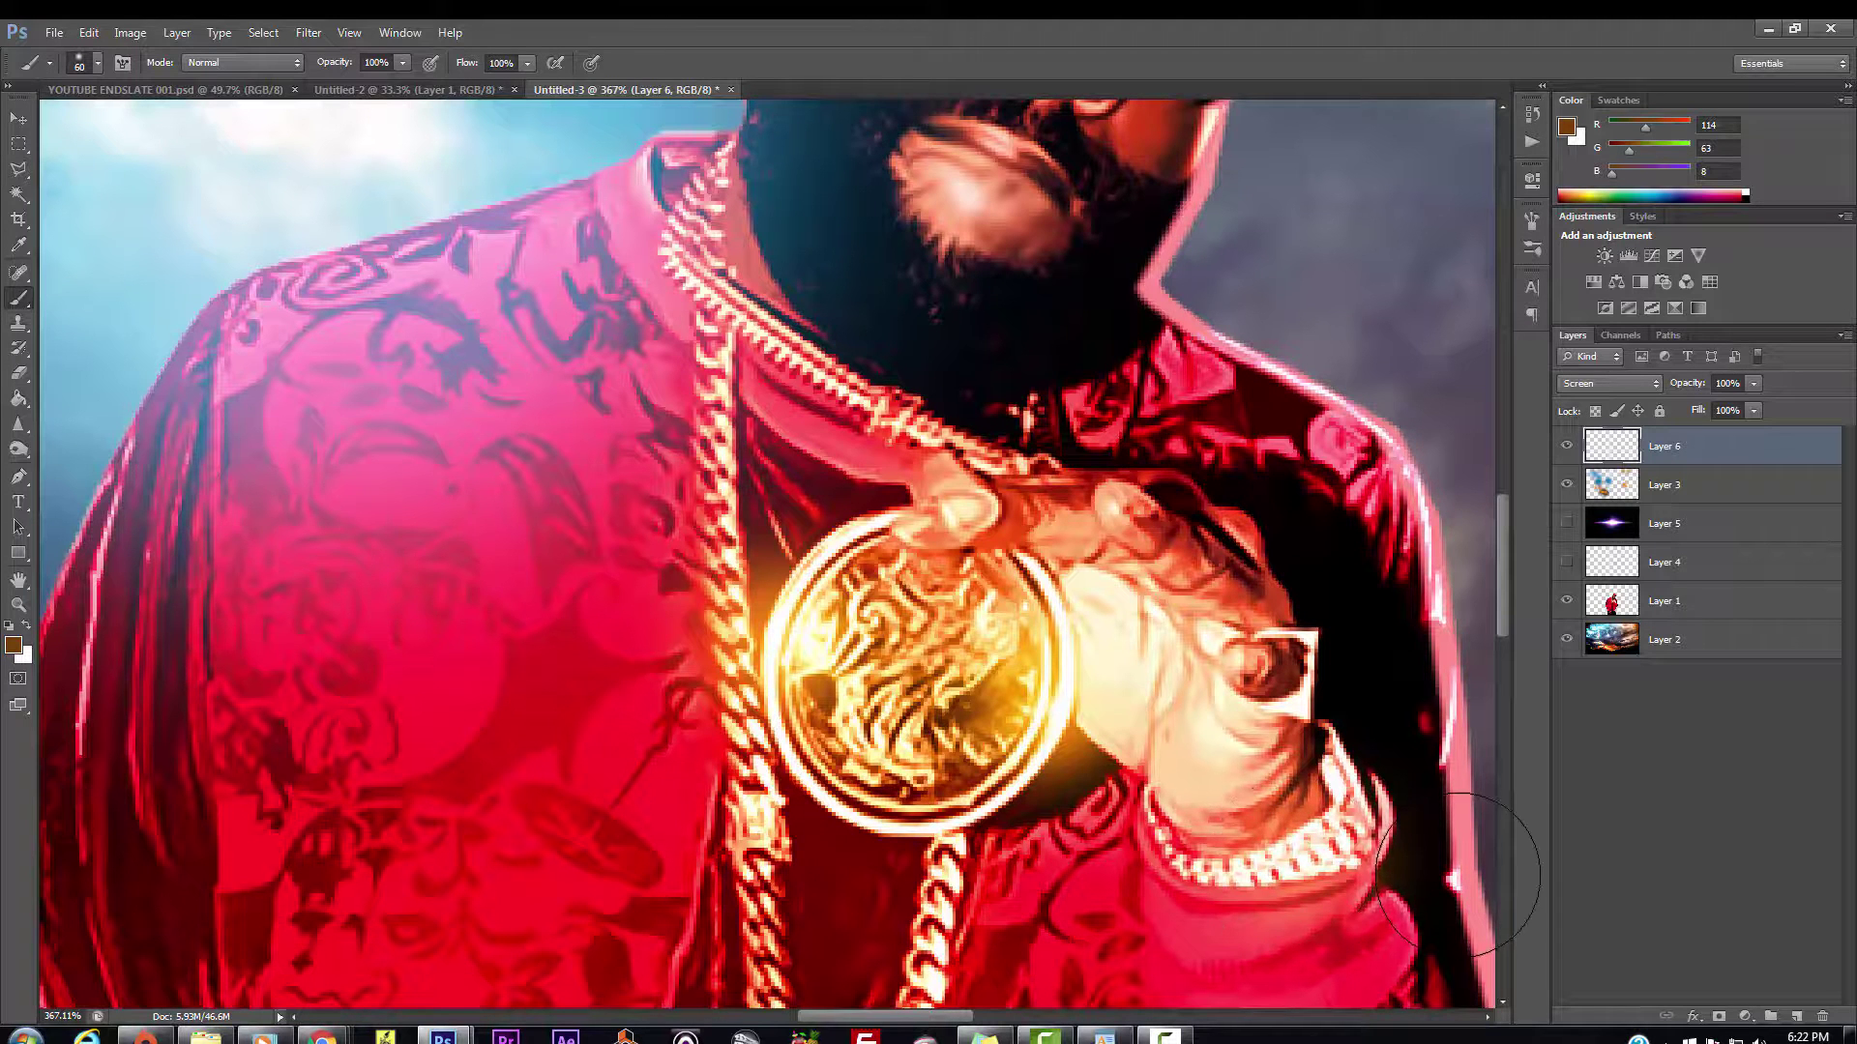
# Step: Set the foreground colour to orange d87308 and brush a small glow onto the bracelet with a 30 px brush
pyautogui.click(13, 645)
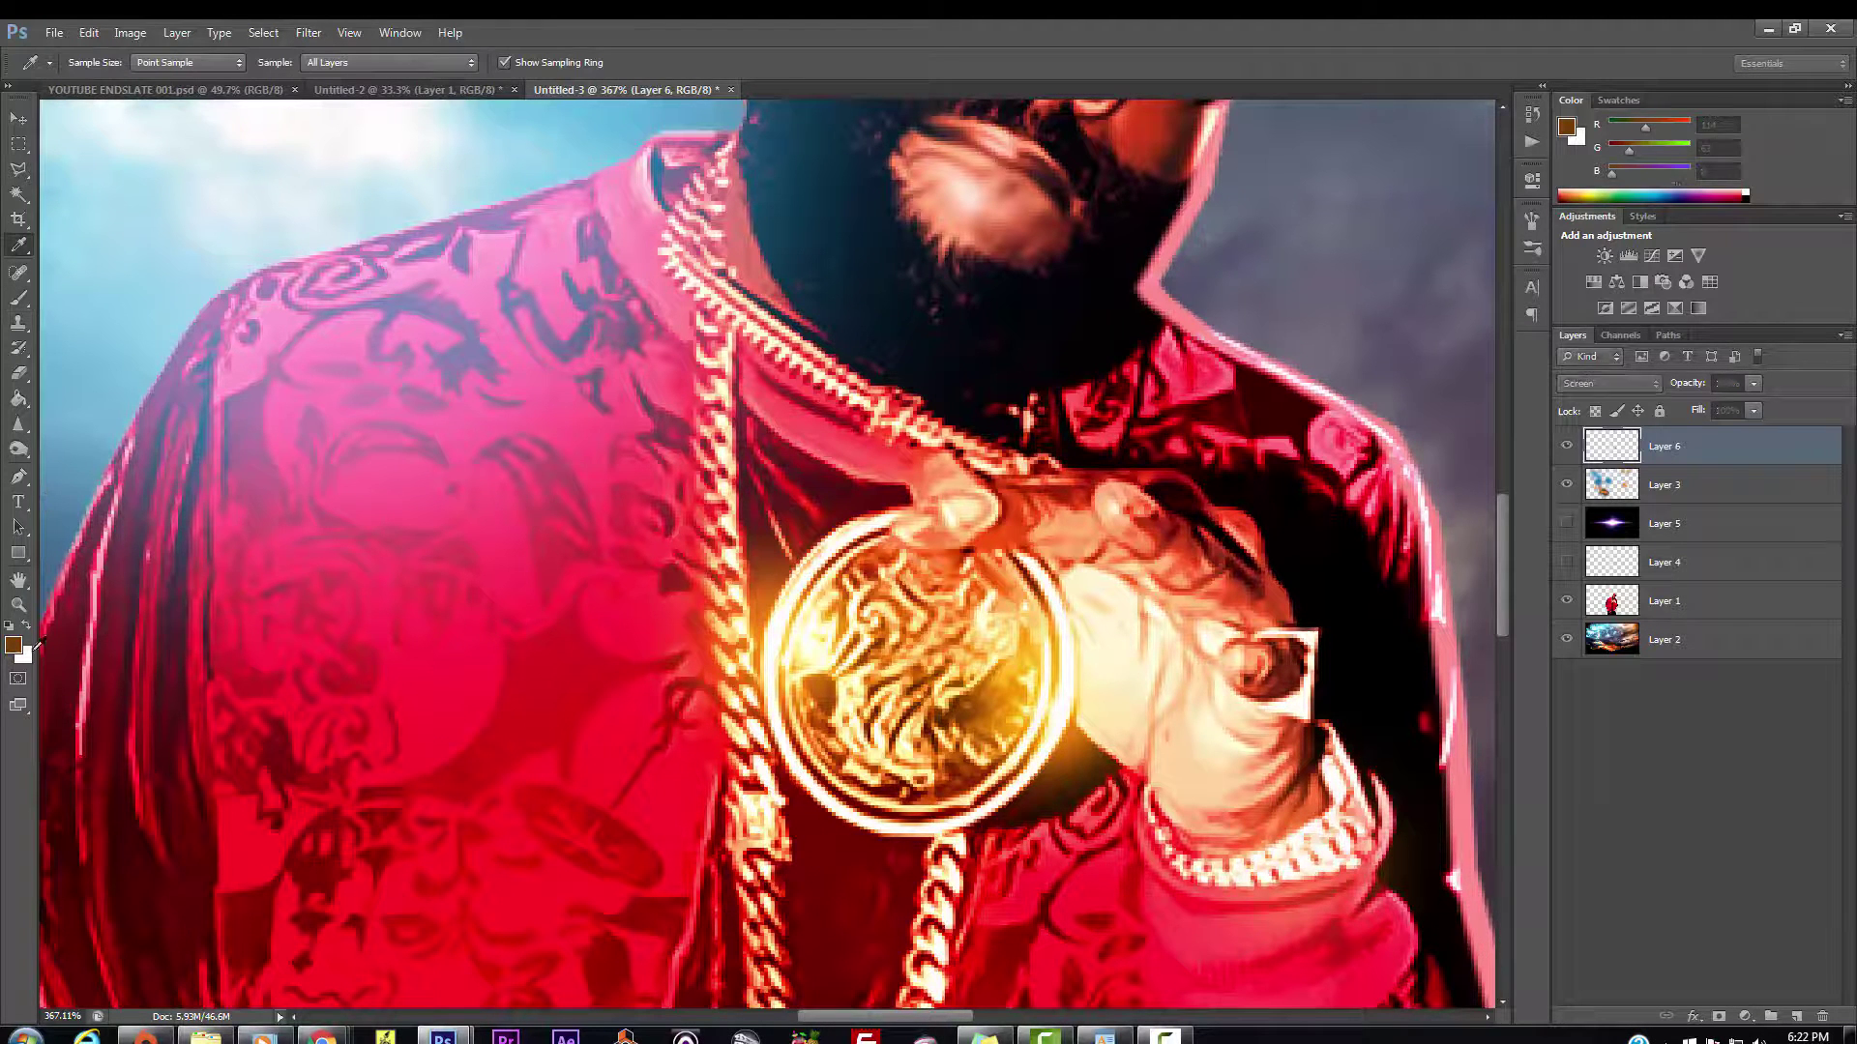
pyautogui.click(1390, 276)
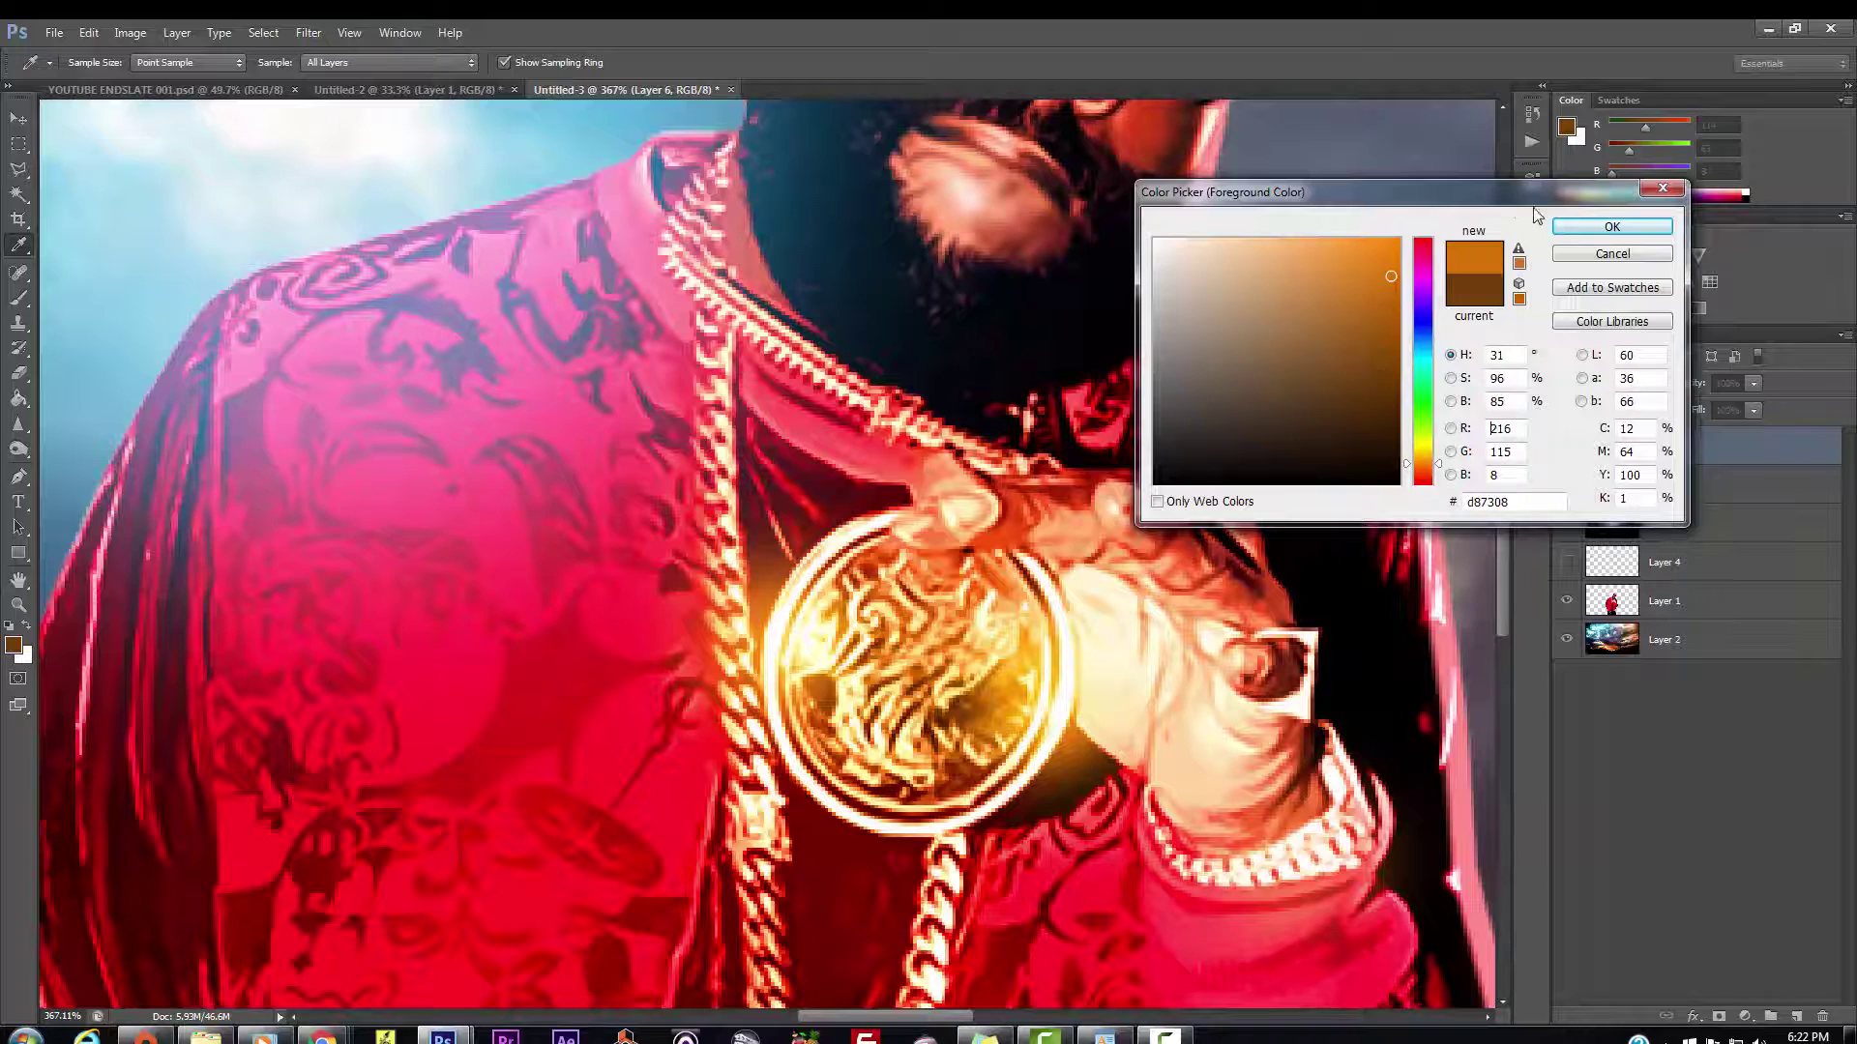
pyautogui.click(1569, 227)
pyautogui.moveTo(1325, 849); pyautogui.dragTo(1331, 855)
pyautogui.scroll(-6, 1322, 864)
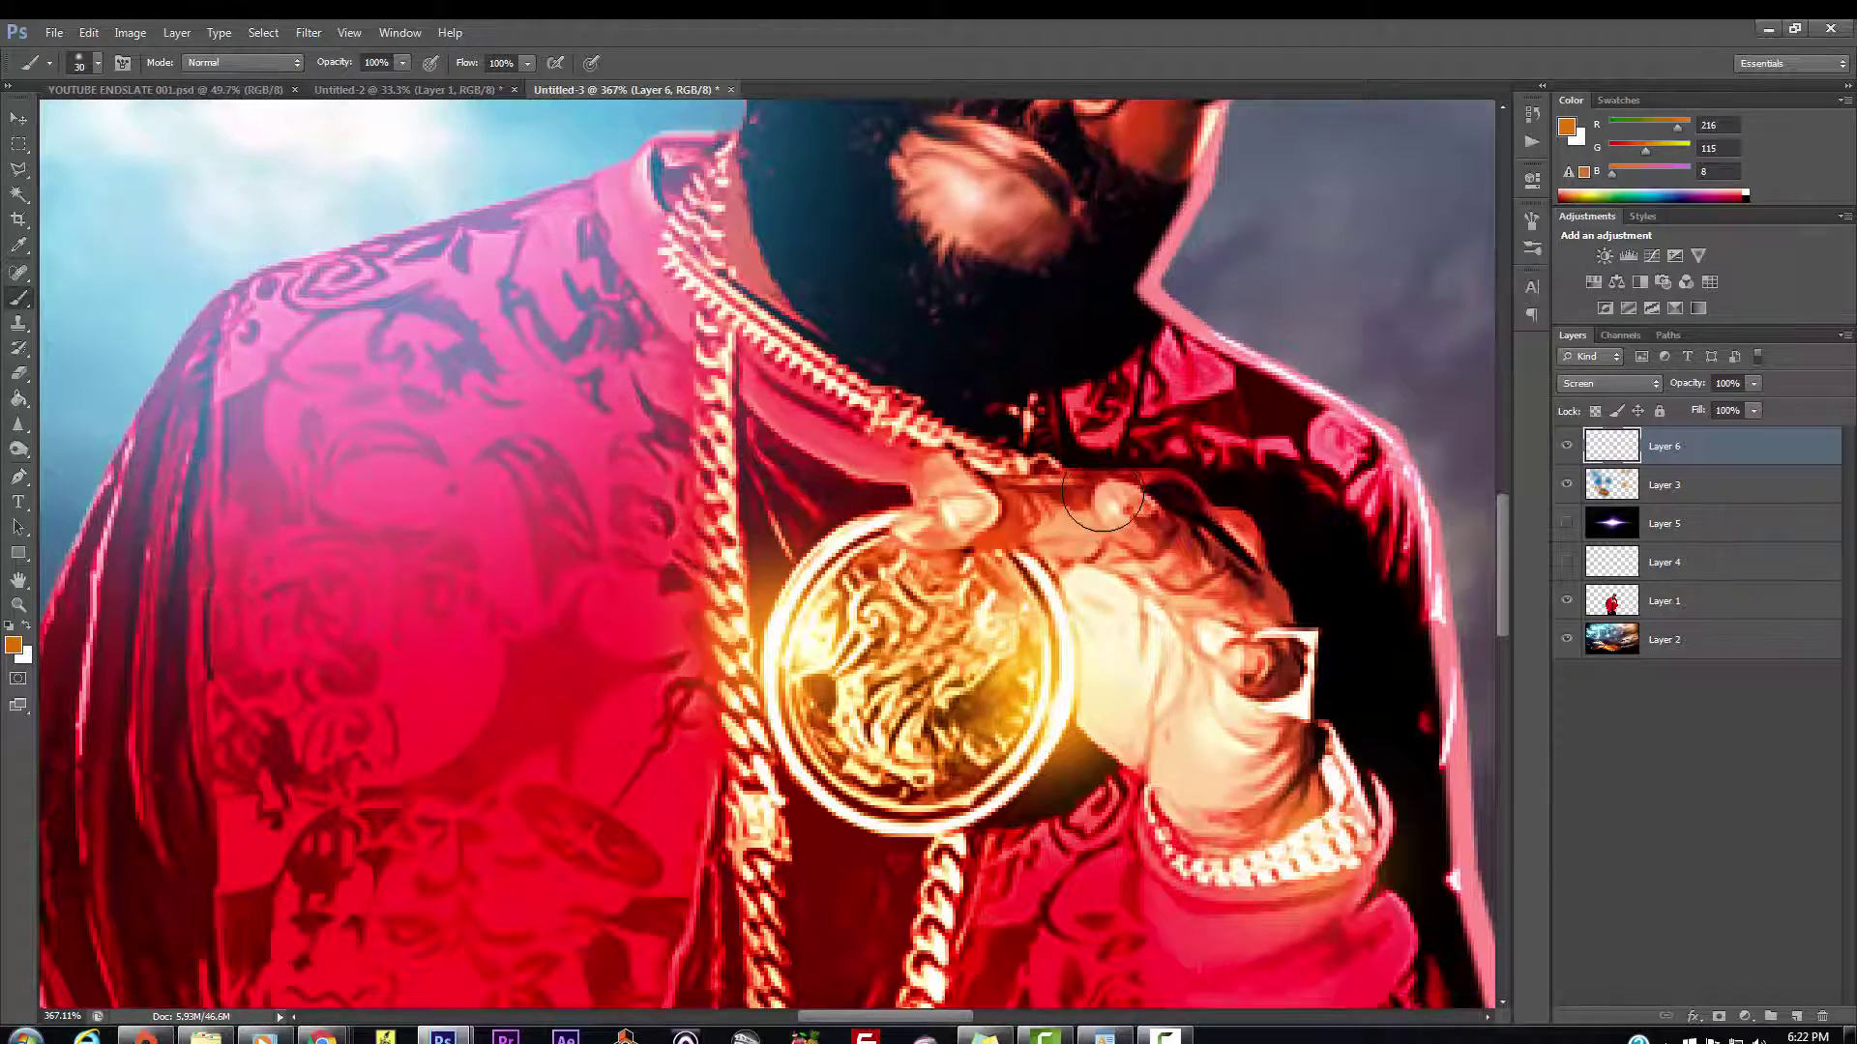
pyautogui.scroll(-2, 1101, 495)
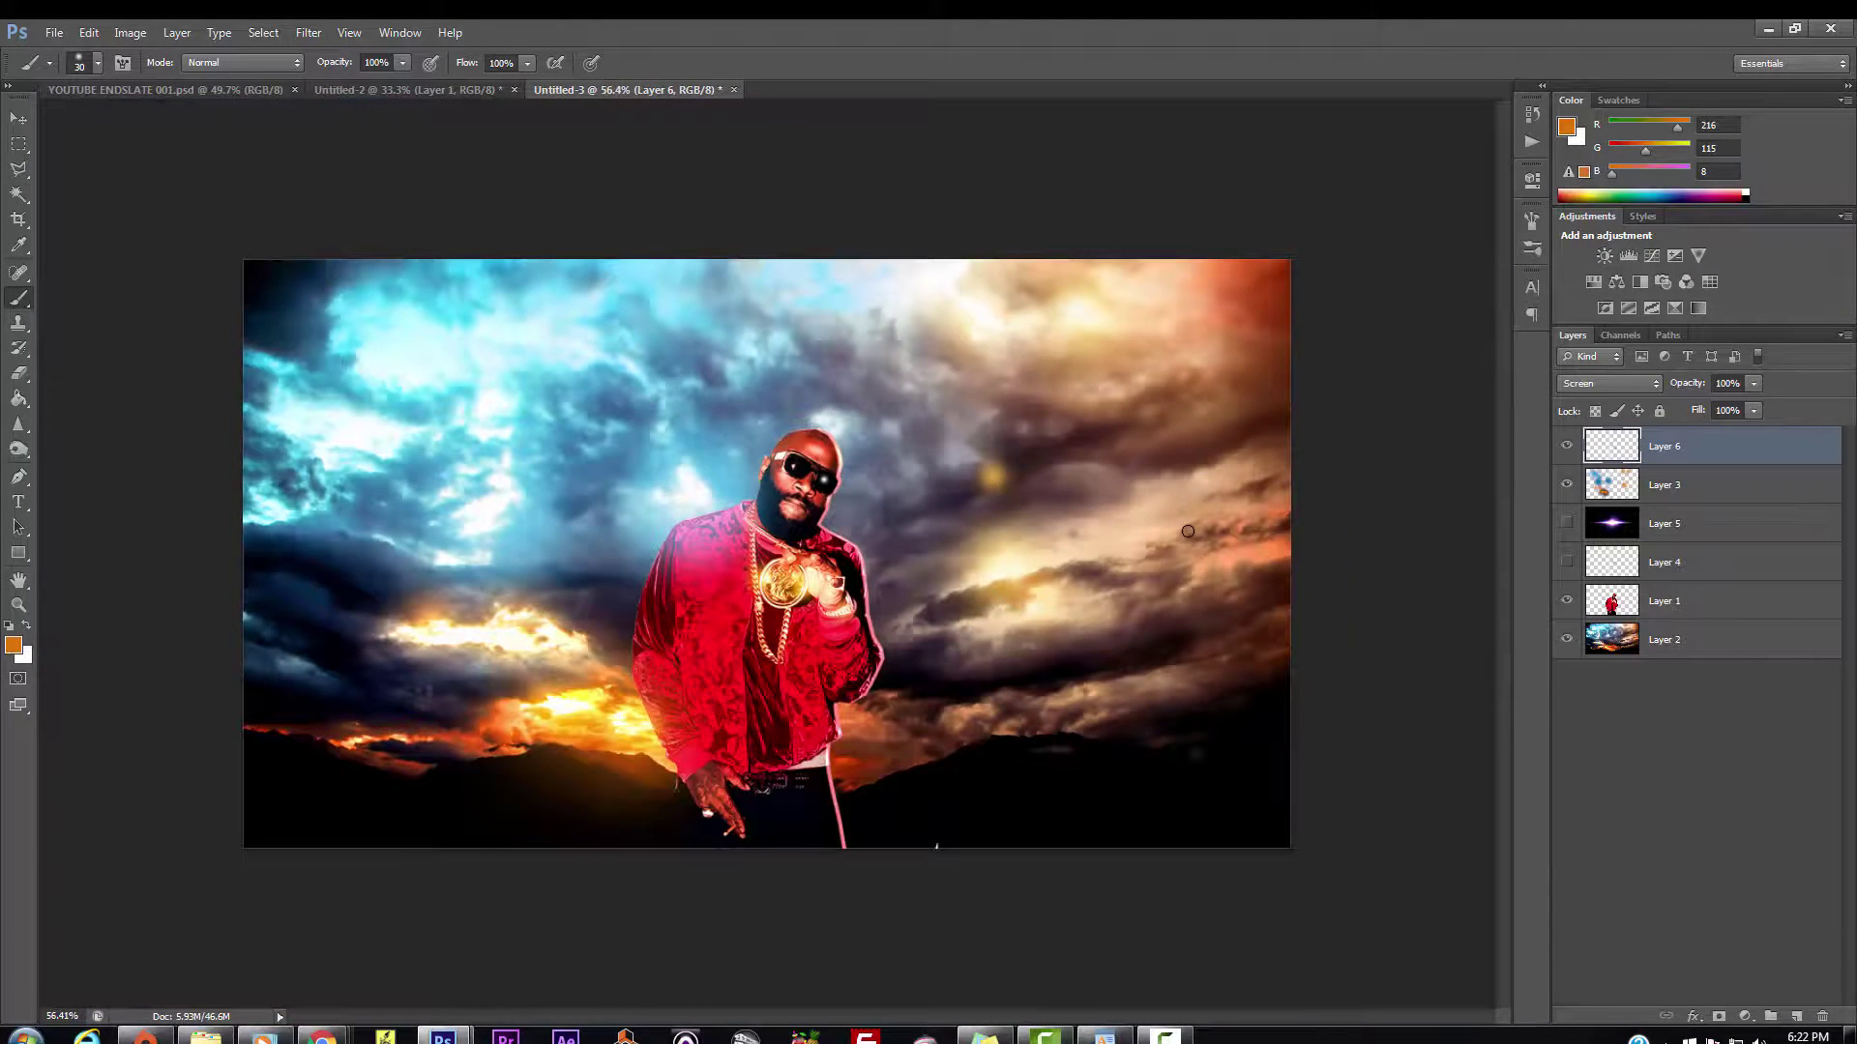
pyautogui.scroll(2, 1188, 531)
pyautogui.scroll(-1, 1193, 525)
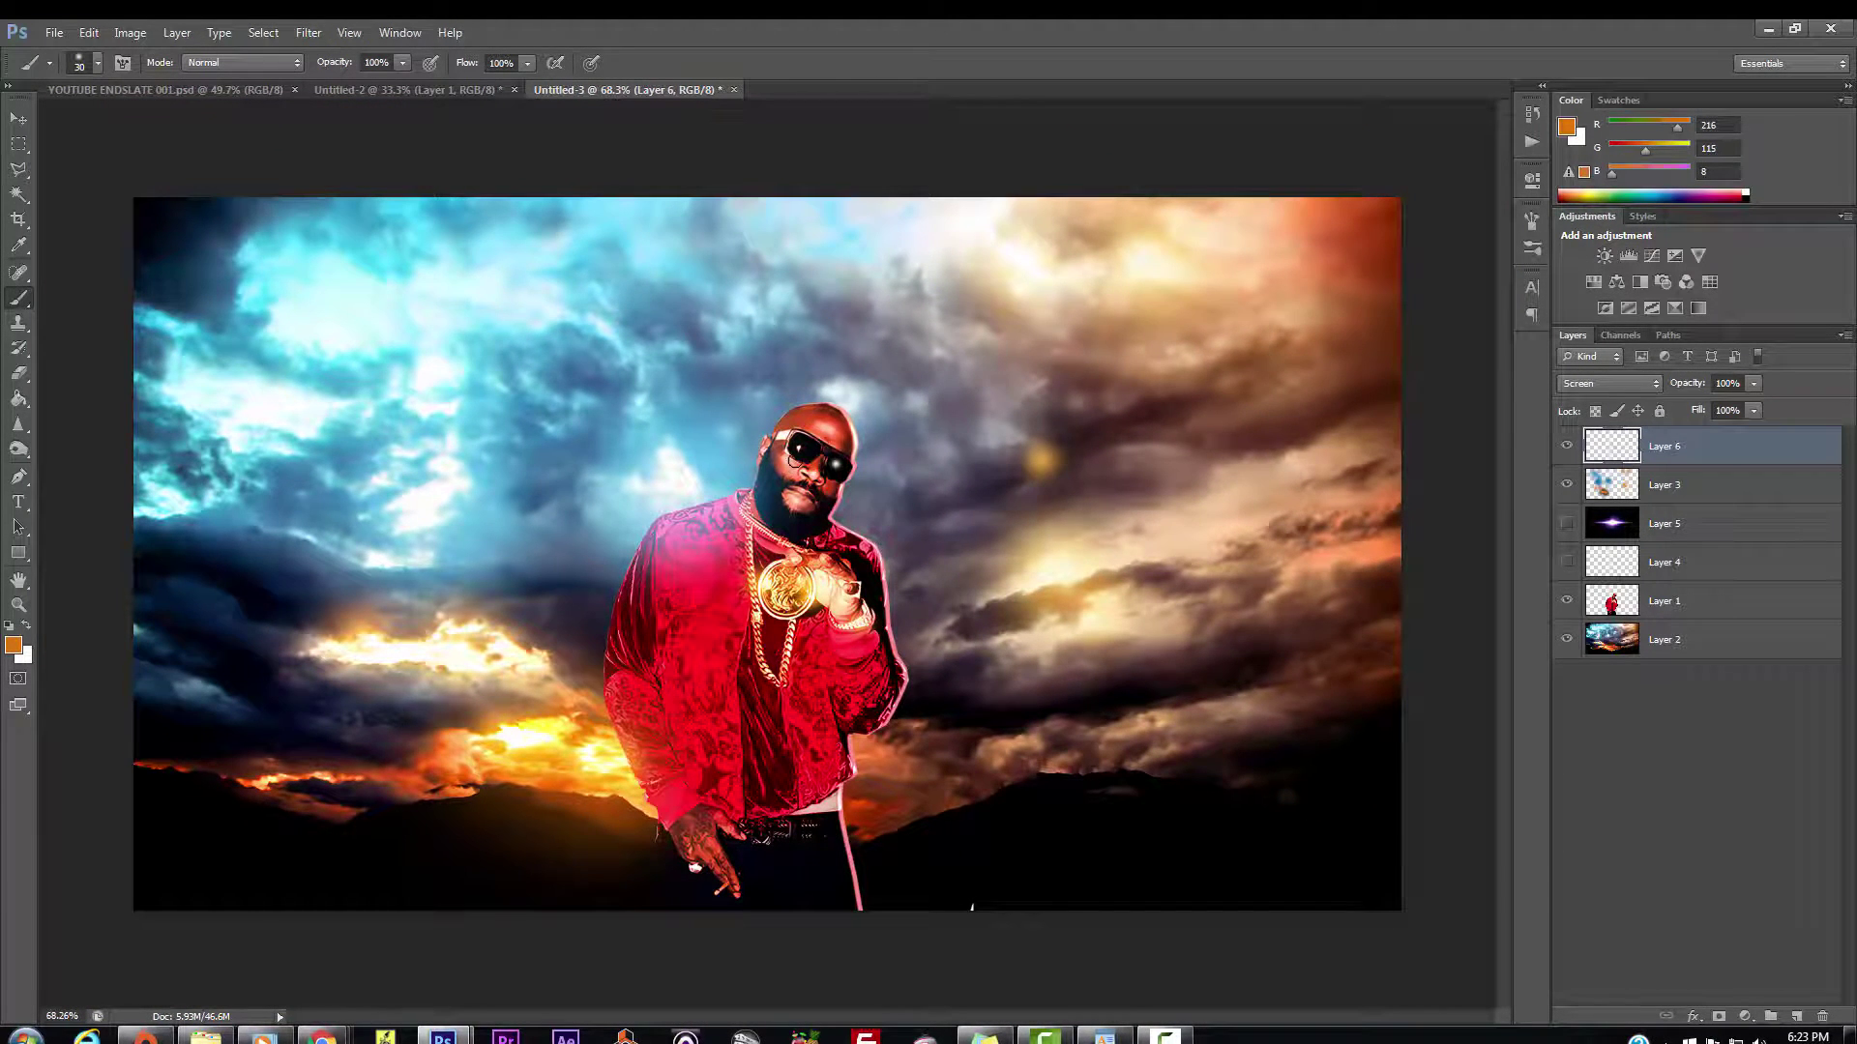
# Step: Bring up the floating 003 GRAND TIZZLE MIXTAPE TUTORIALS document, enlarge its window and examine the lighting in the finished design
pyautogui.click(19, 118)
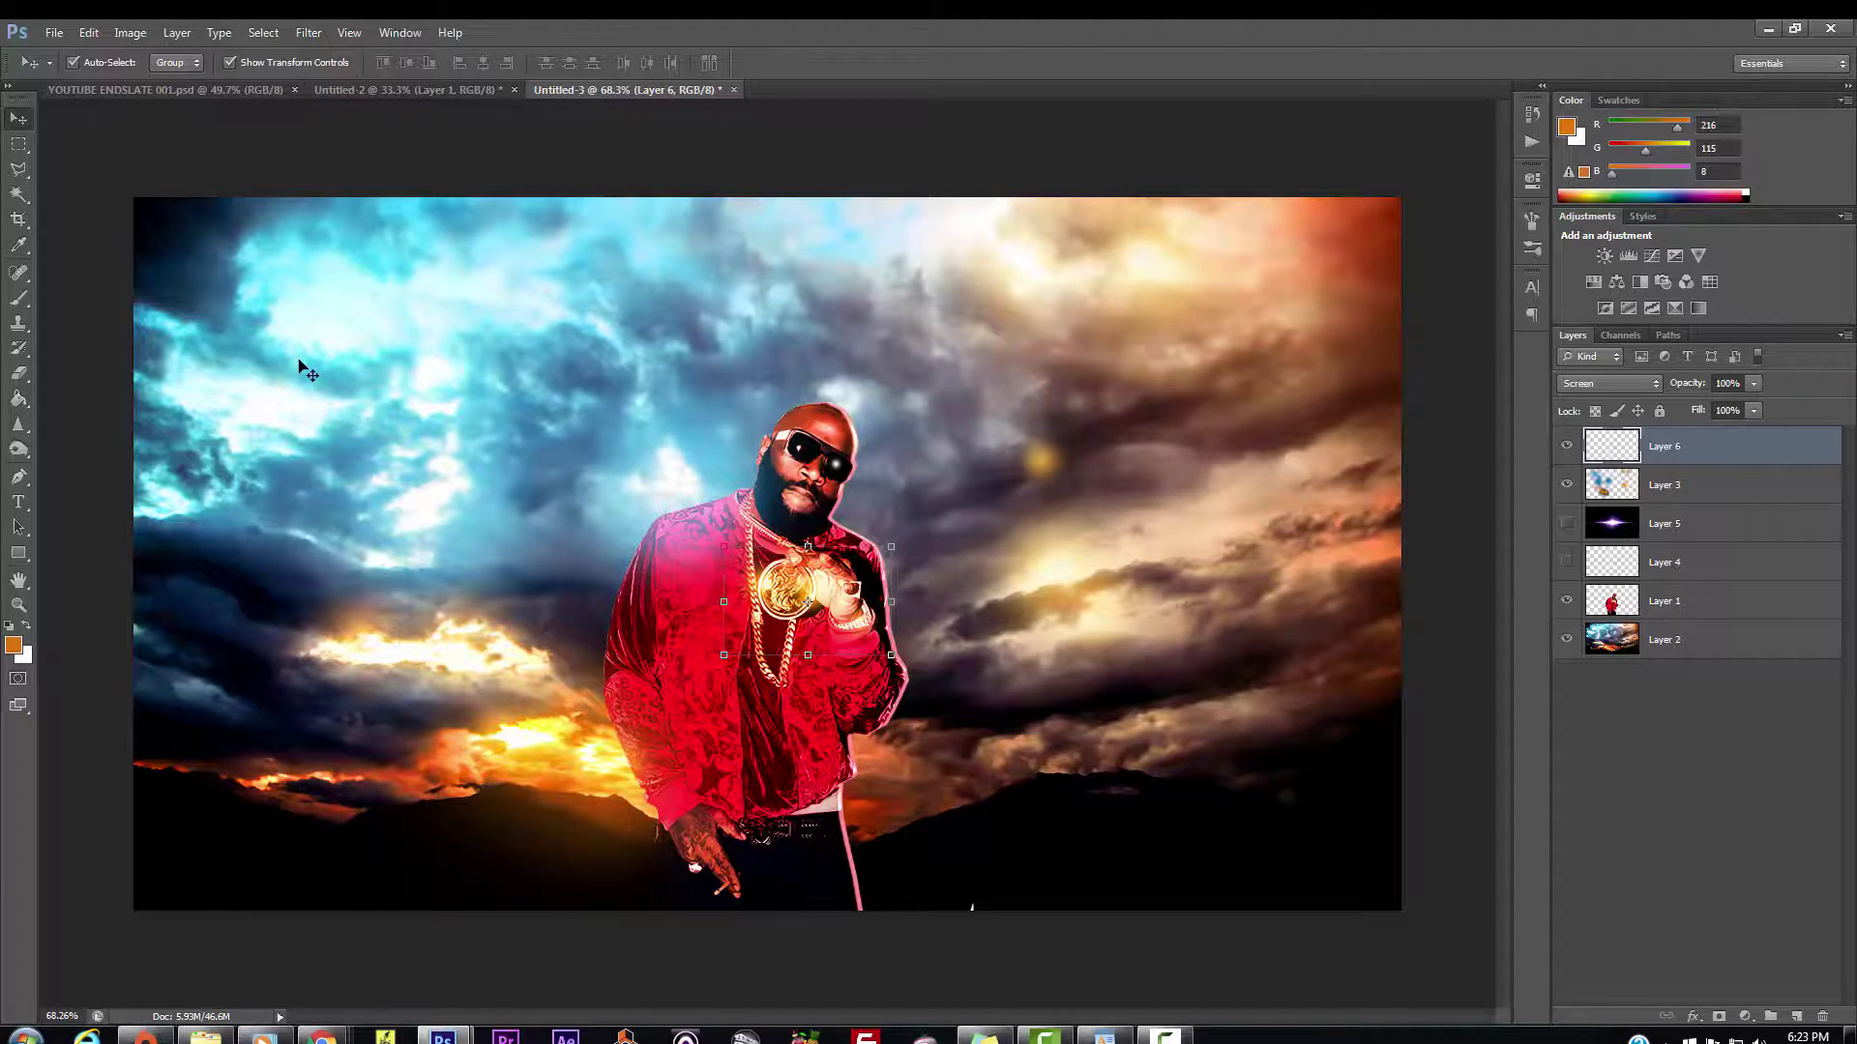
pyautogui.click(390, 95)
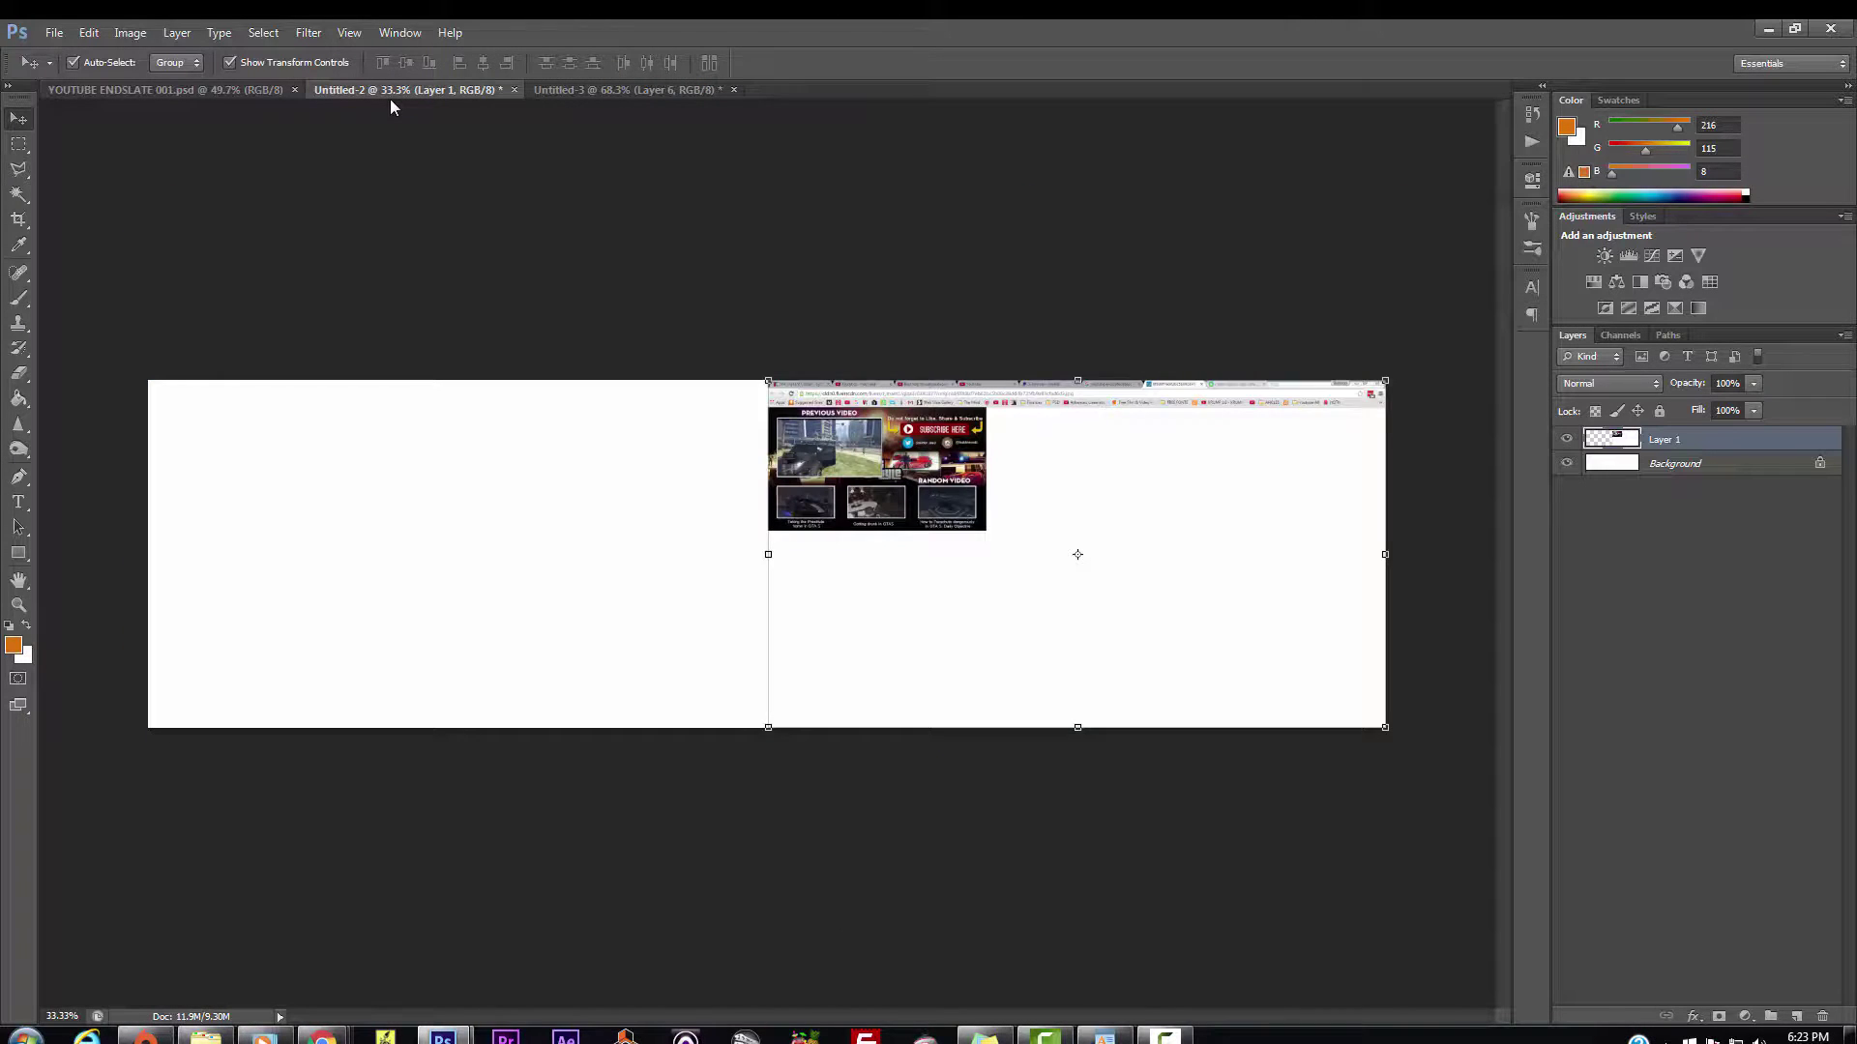
pyautogui.click(218, 91)
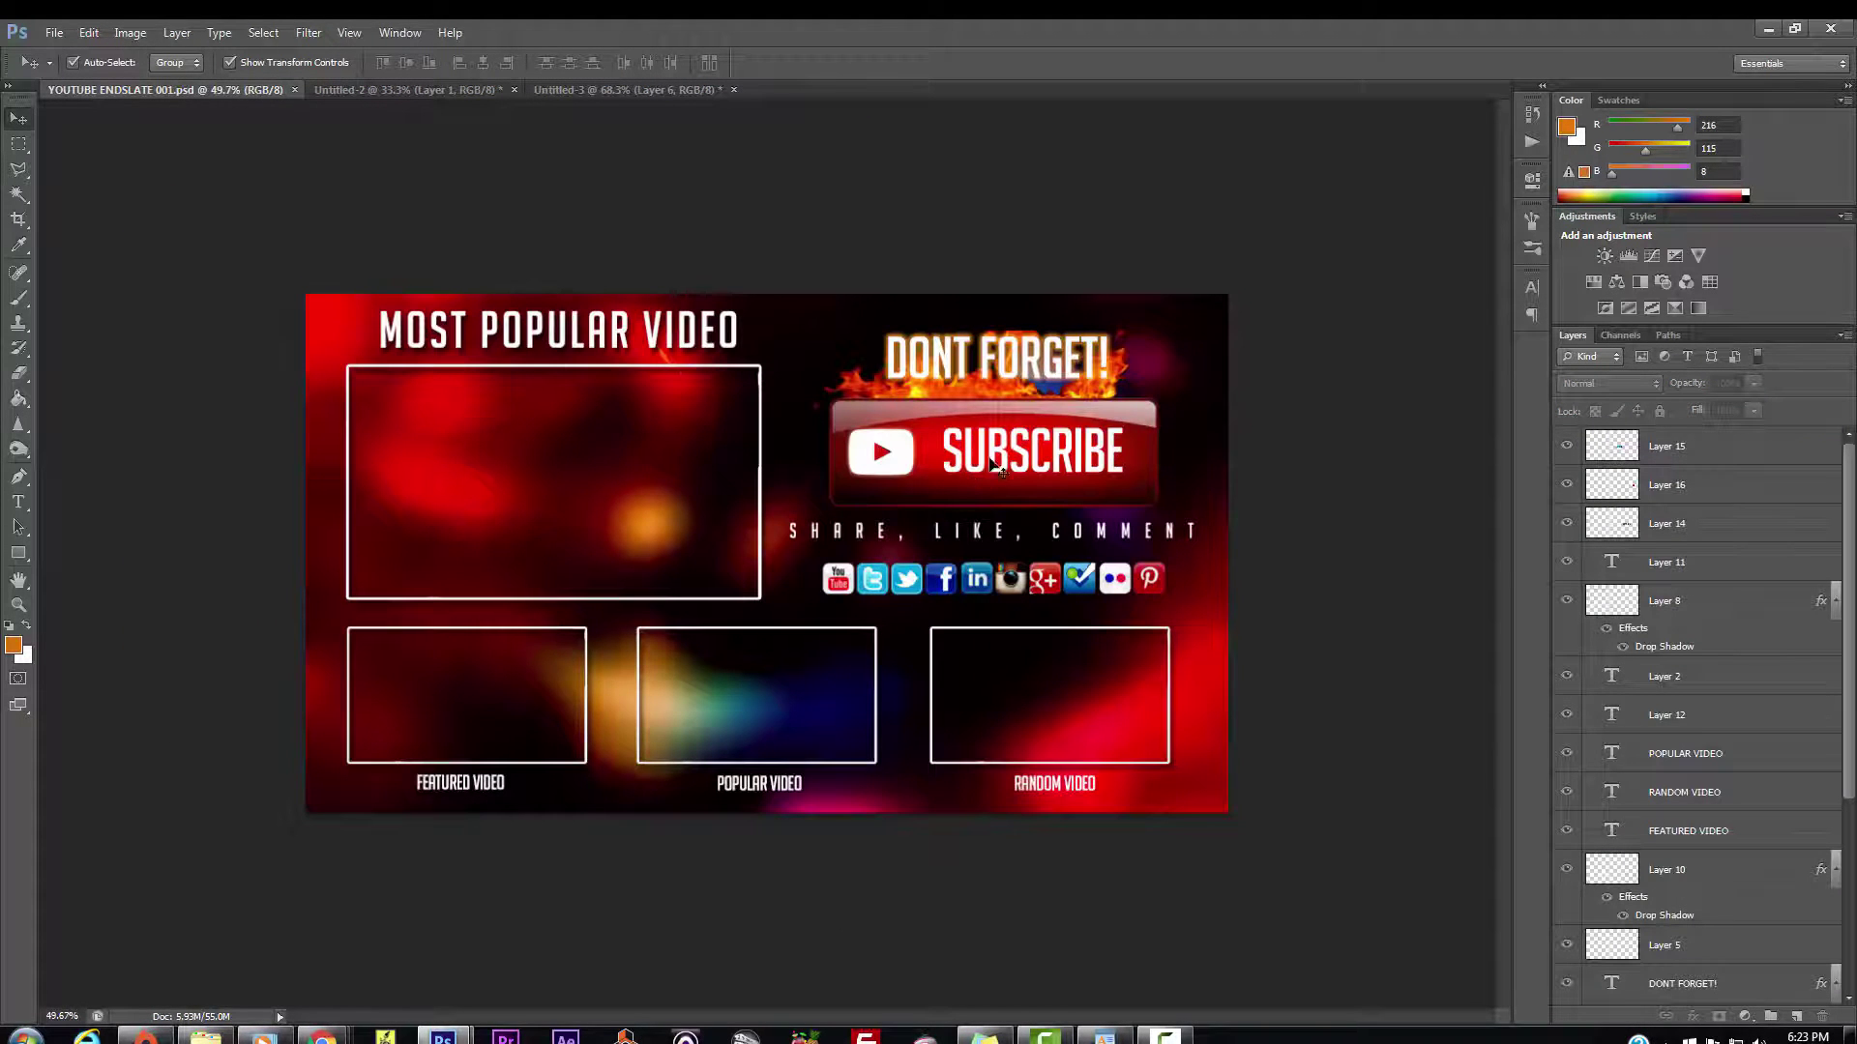
pyautogui.click(465, 90)
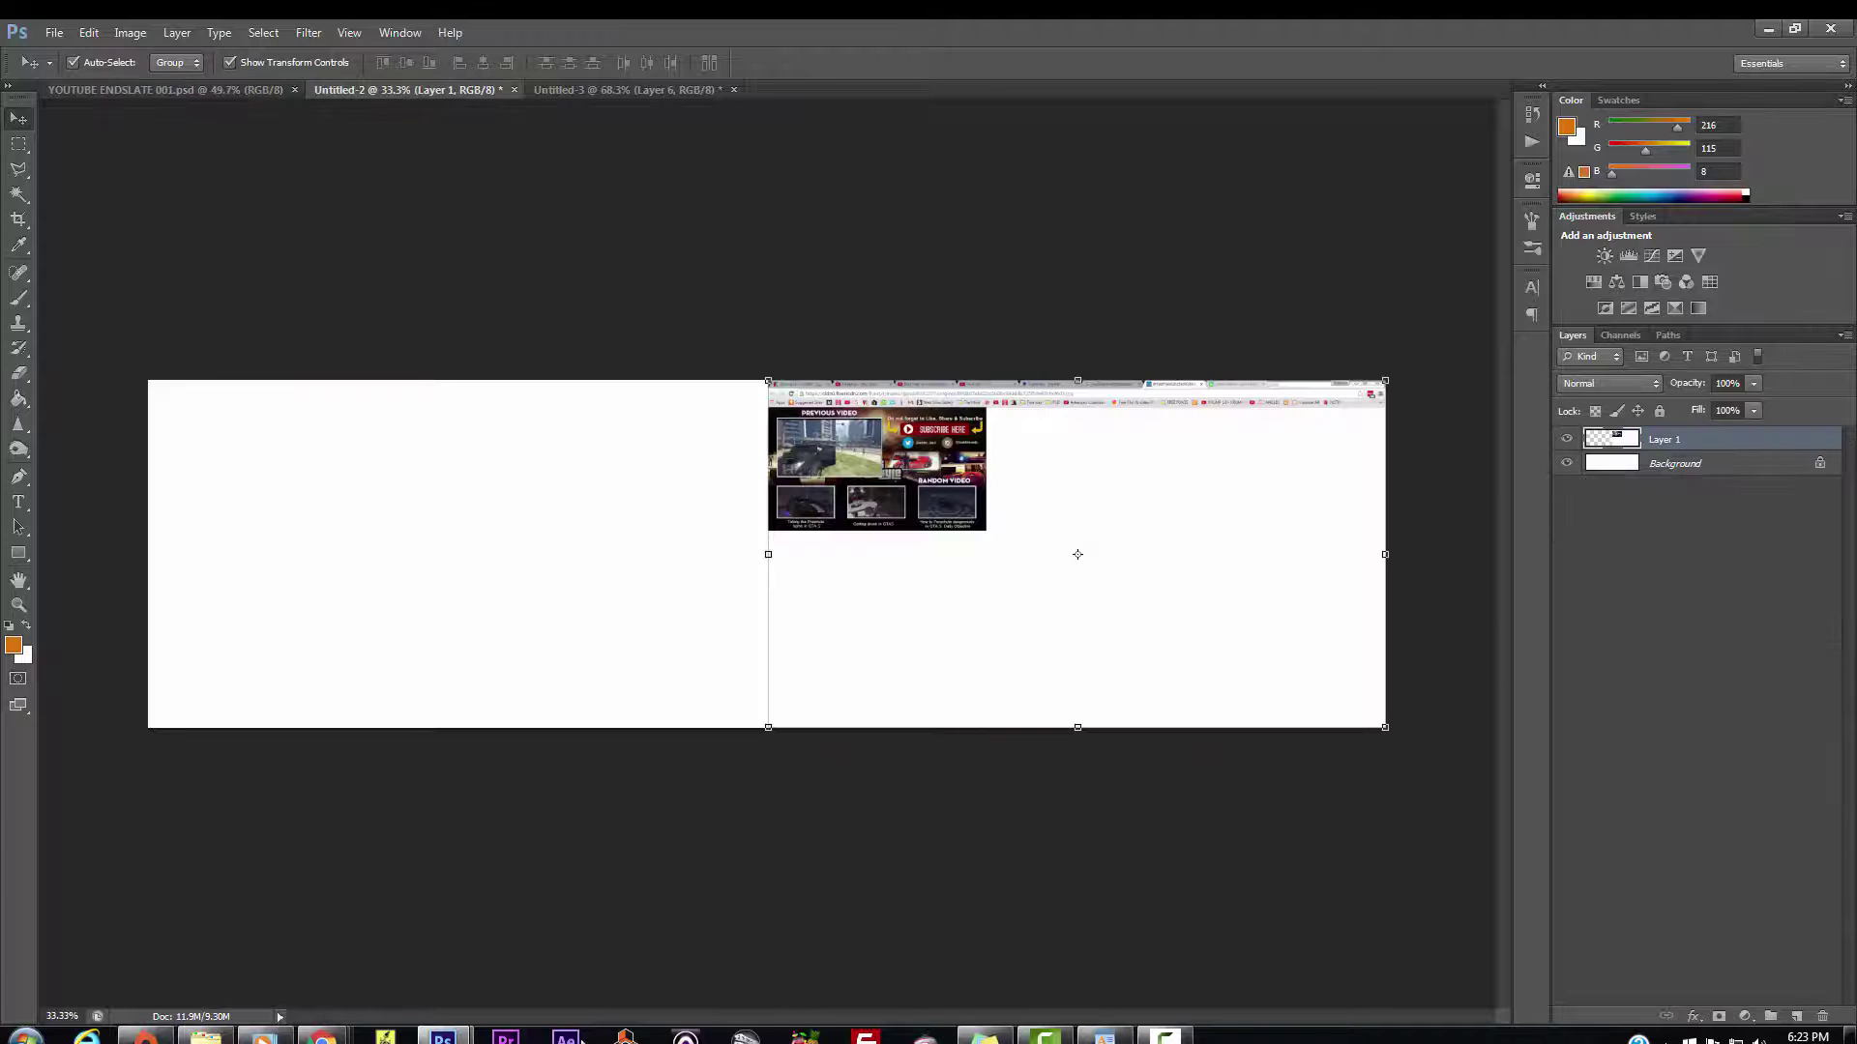
pyautogui.moveTo(443, 1037)
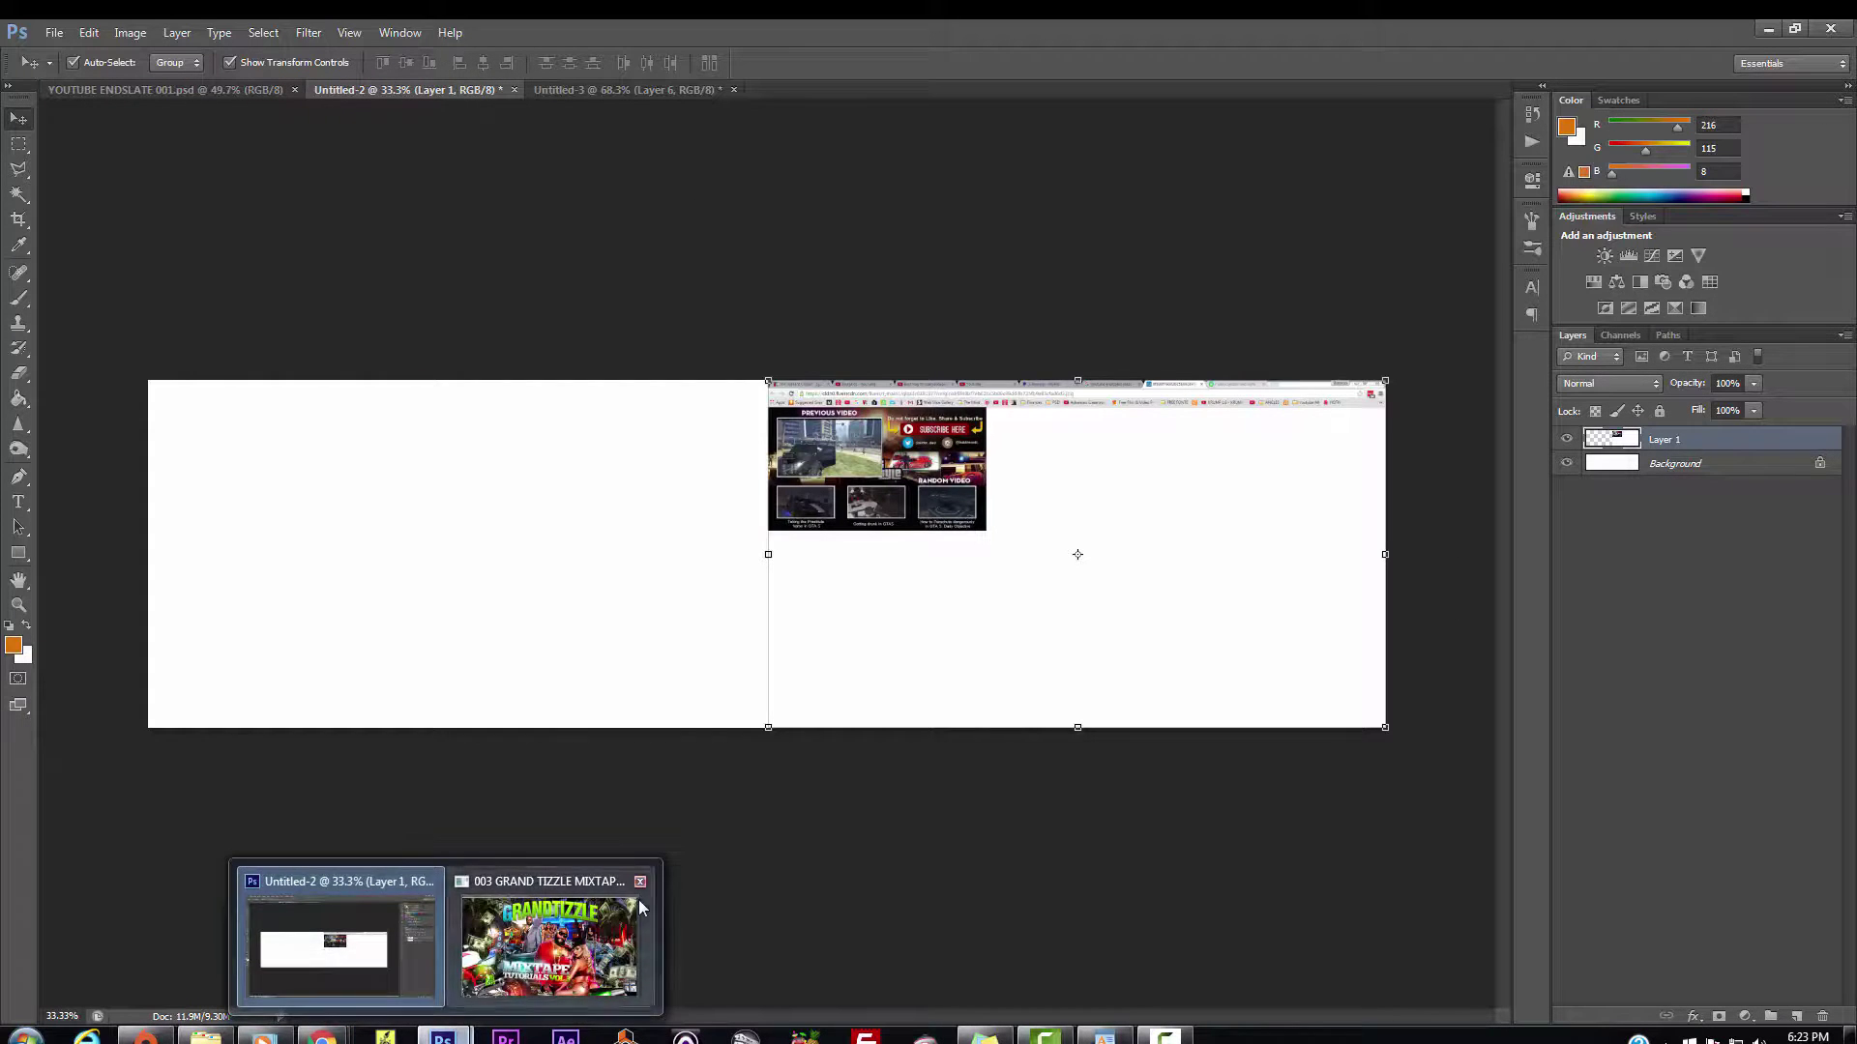
pyautogui.click(634, 906)
pyautogui.moveTo(1375, 232); pyautogui.dragTo(1021, 123)
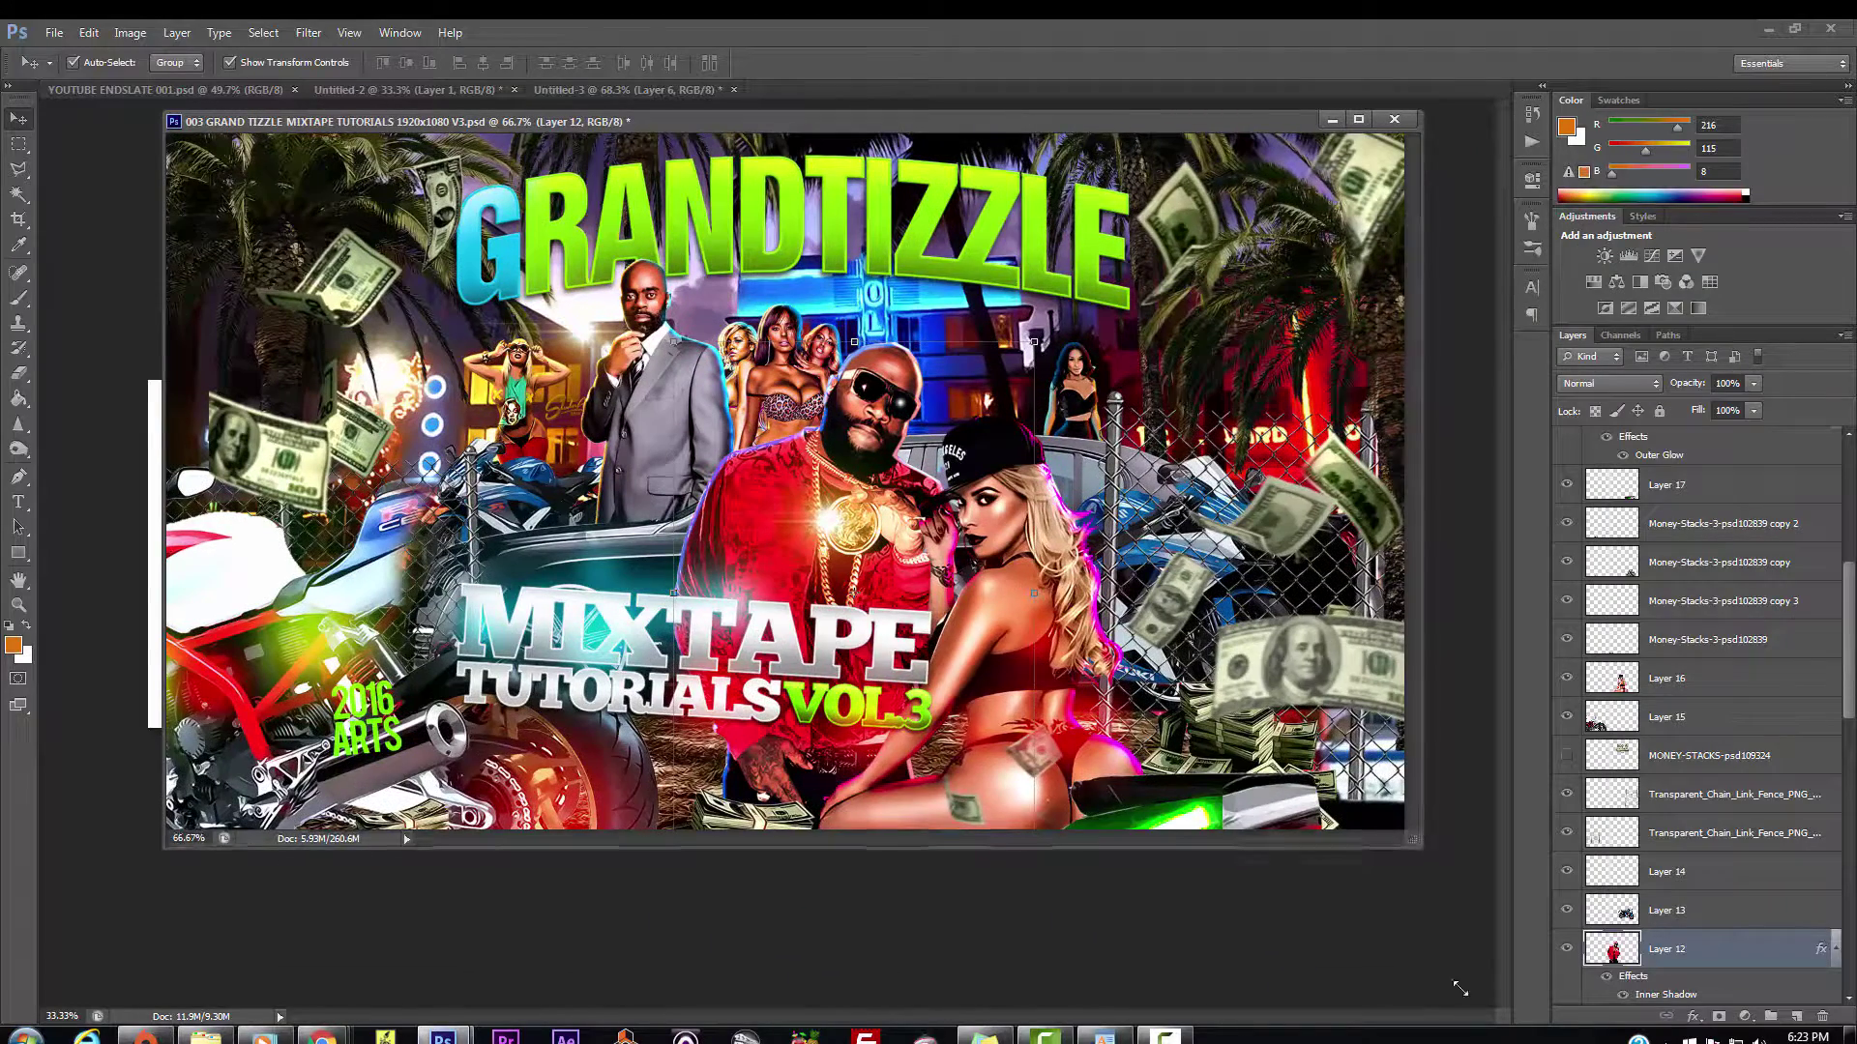
pyautogui.moveTo(1456, 984); pyautogui.dragTo(1470, 1004)
pyautogui.scroll(1, 1034, 595)
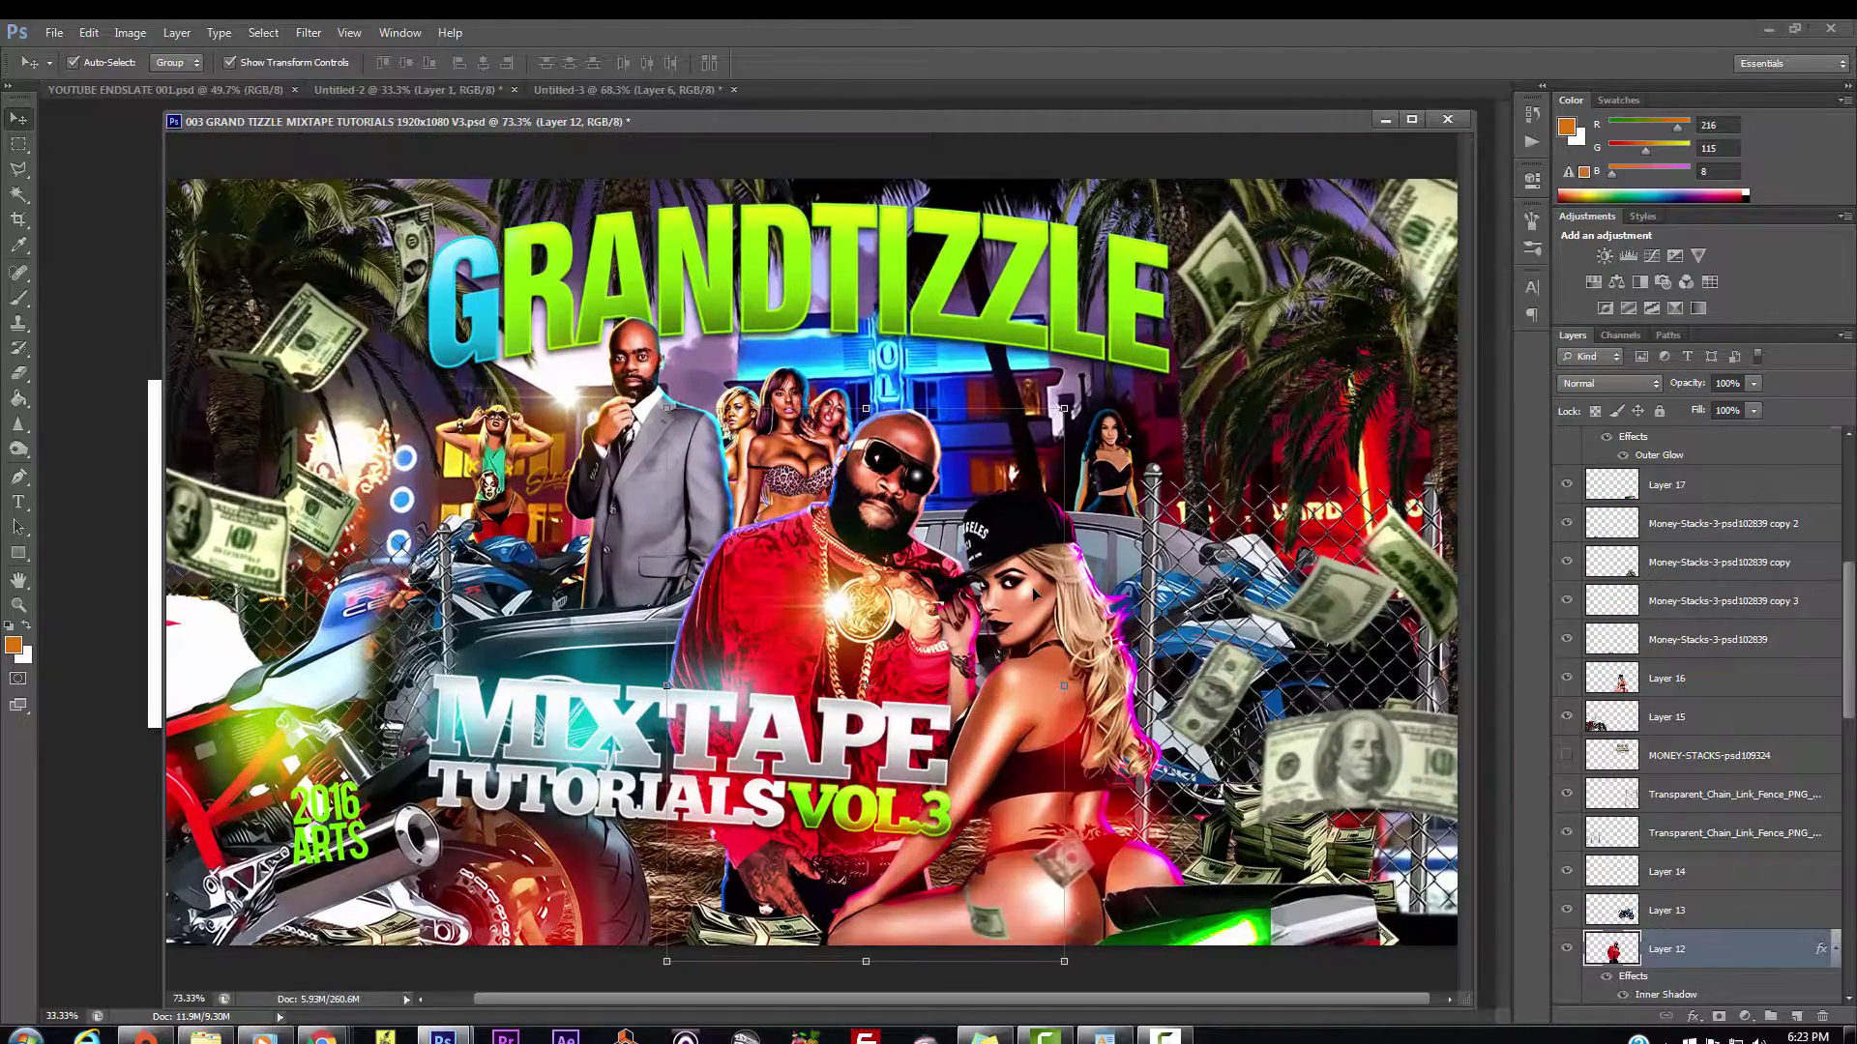
pyautogui.scroll(-1, 1034, 585)
pyautogui.scroll(-1, 1035, 585)
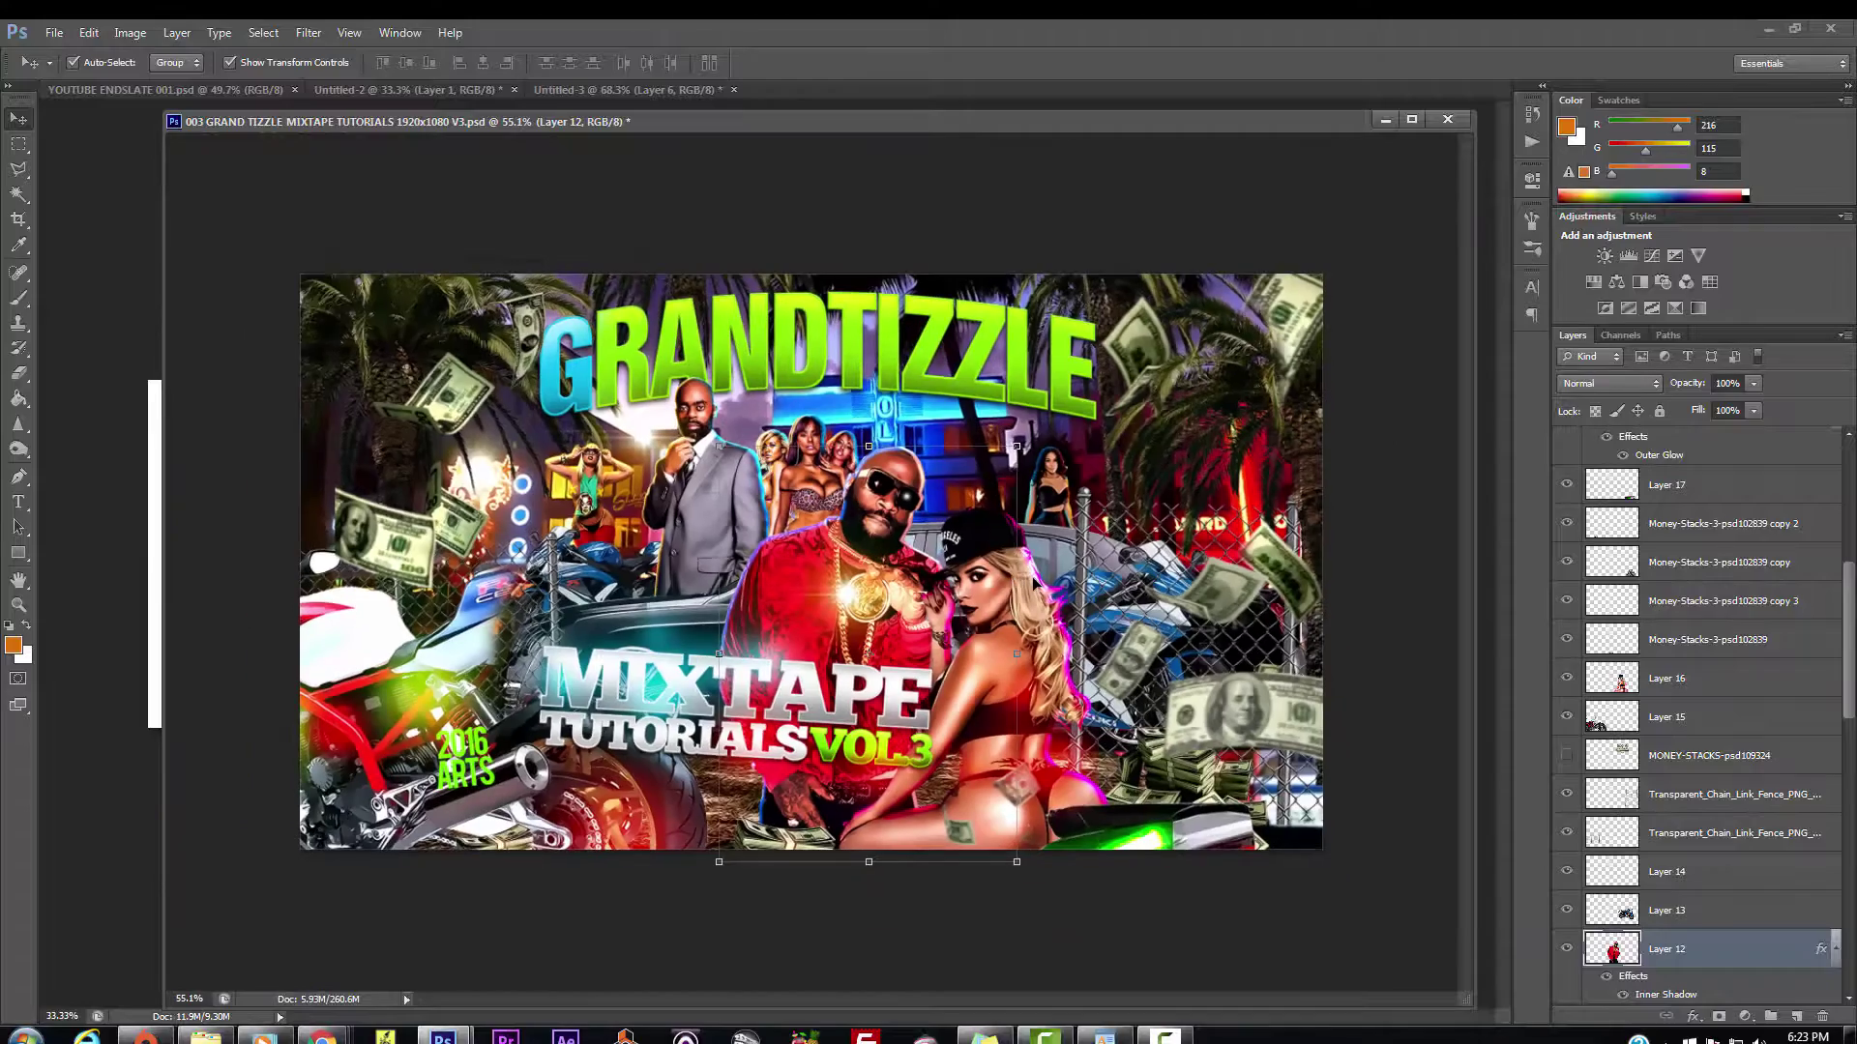
pyautogui.scroll(1, 1035, 583)
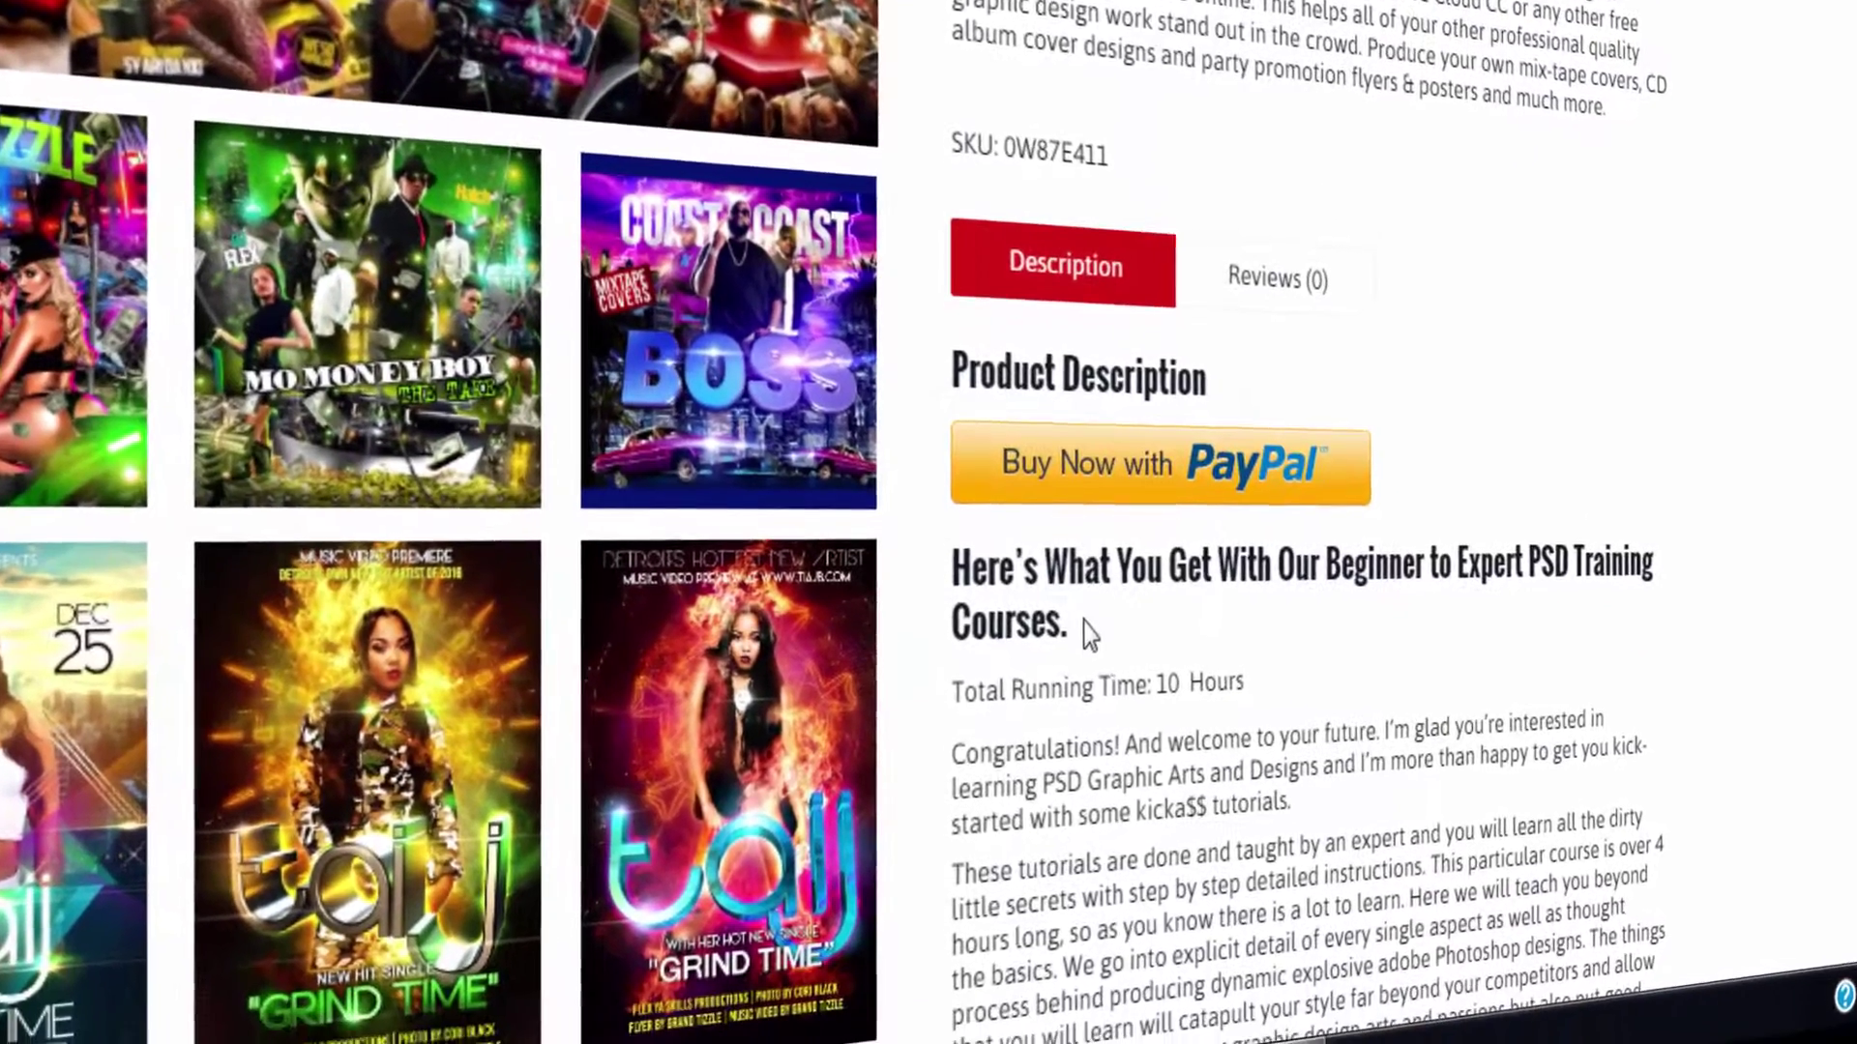
pyautogui.moveTo(1059, 727); pyautogui.dragTo(957, 677)
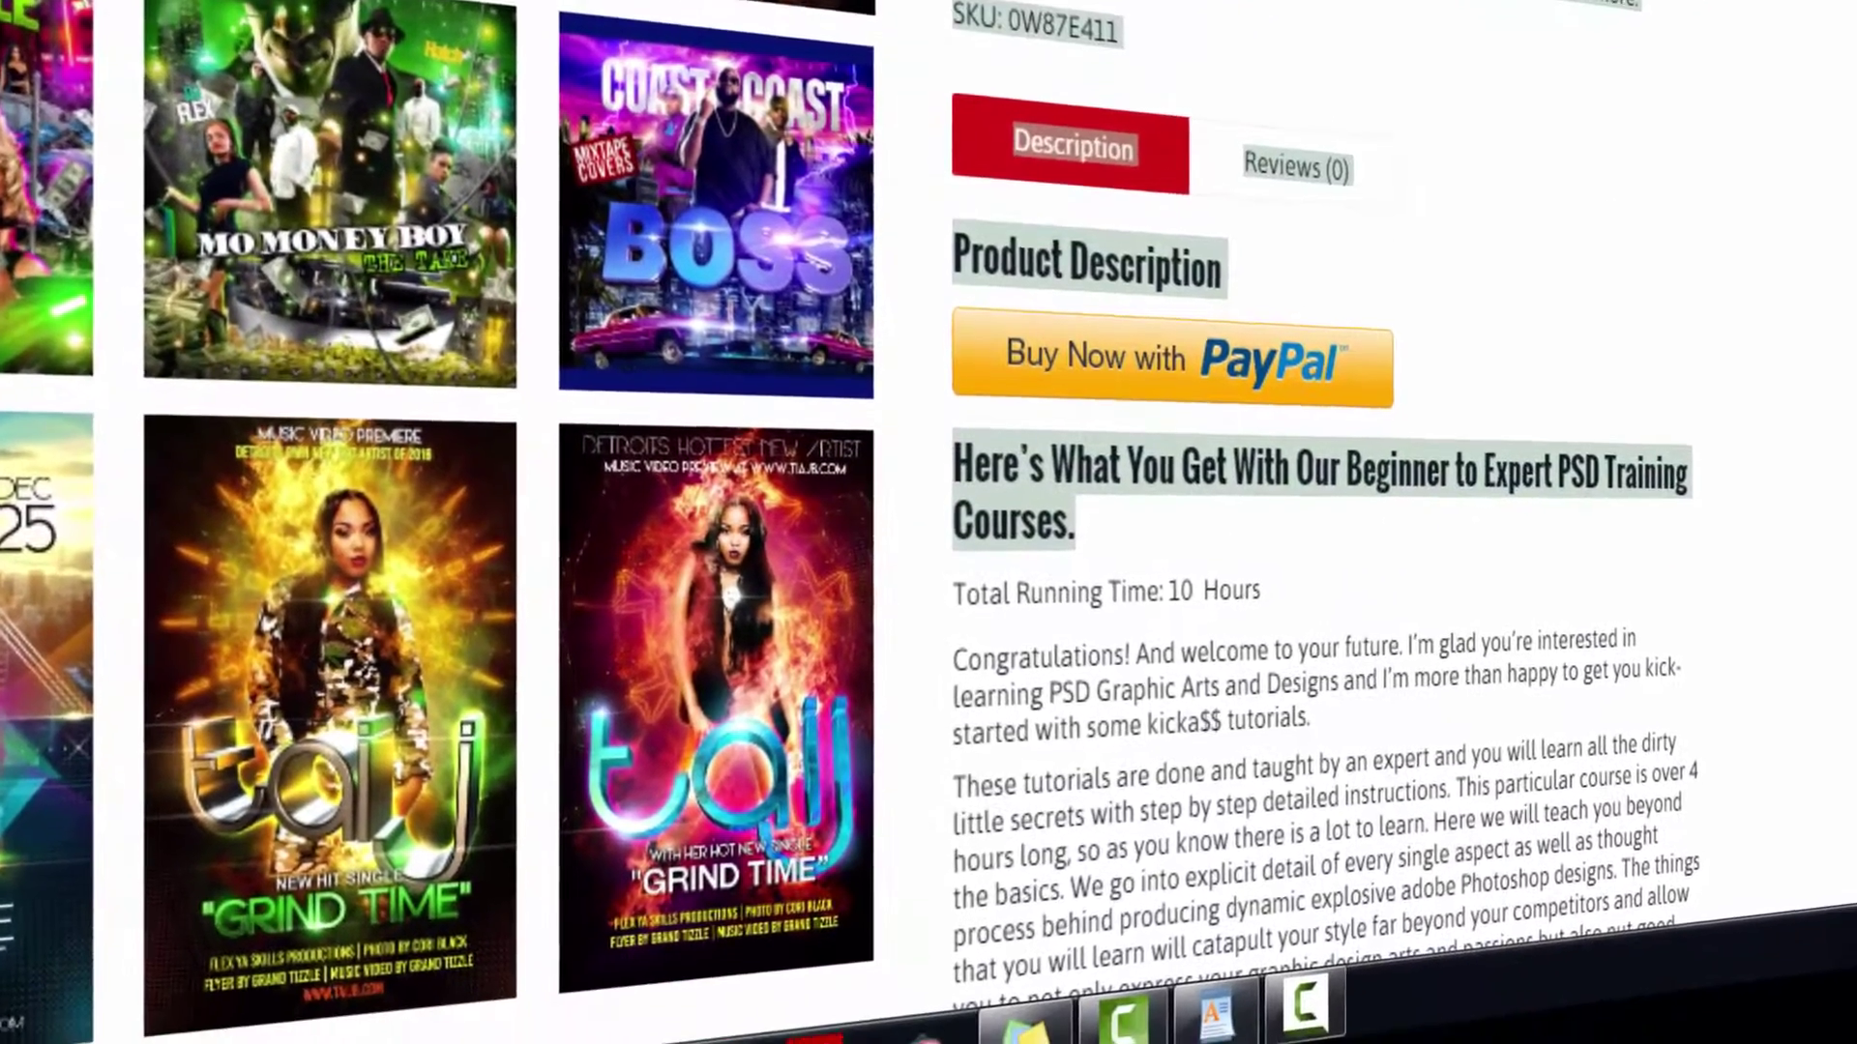
pyautogui.click(1634, 232)
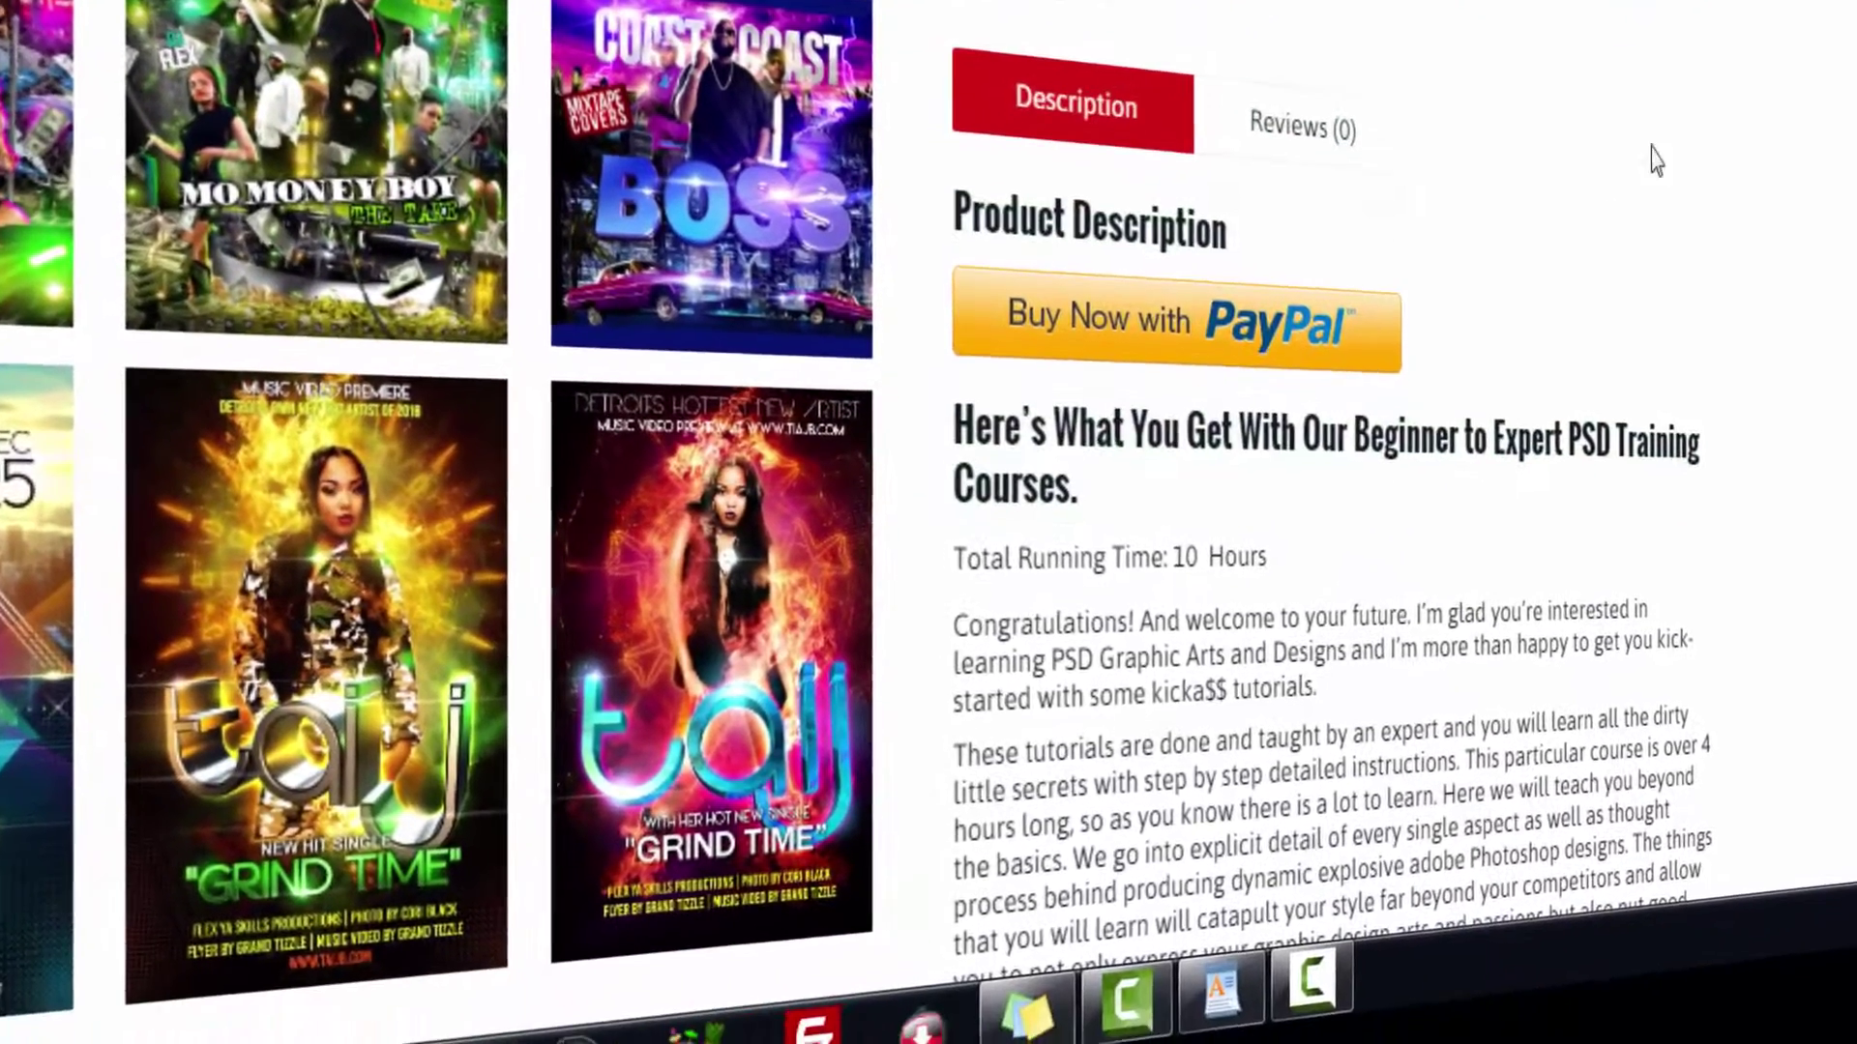